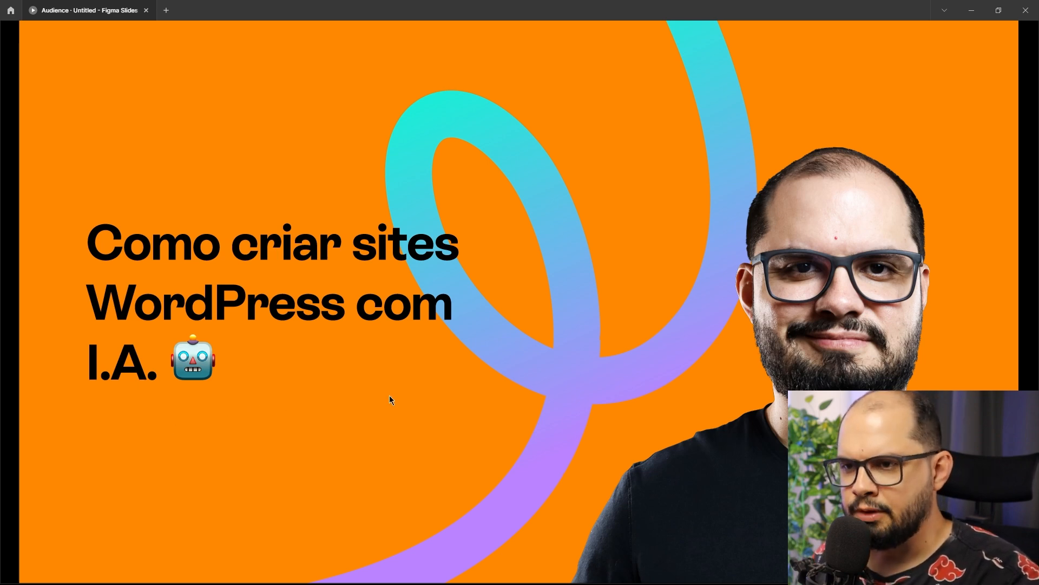
Advance from the title slide to the 'Como criar sites WordPress c/ I.A.' agenda slide.
{"action": "key", "text": "Right"}
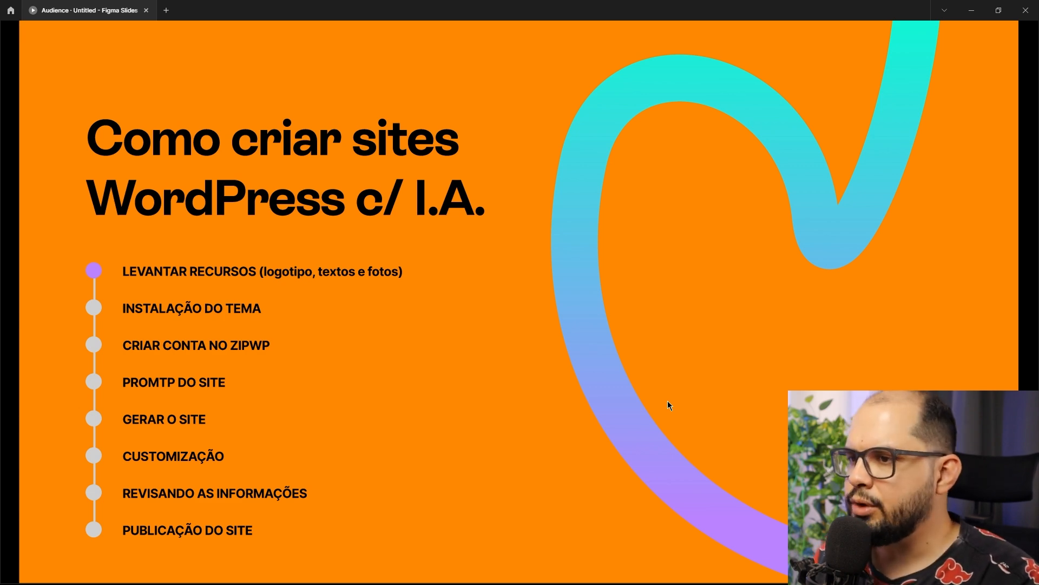
Reveal the theme installation, ZipWP account, PROMTP DO SITE, GERAR O SITE and CUSTOMIZAÇÃO agenda steps.
{"action": "key", "text": "Right"}
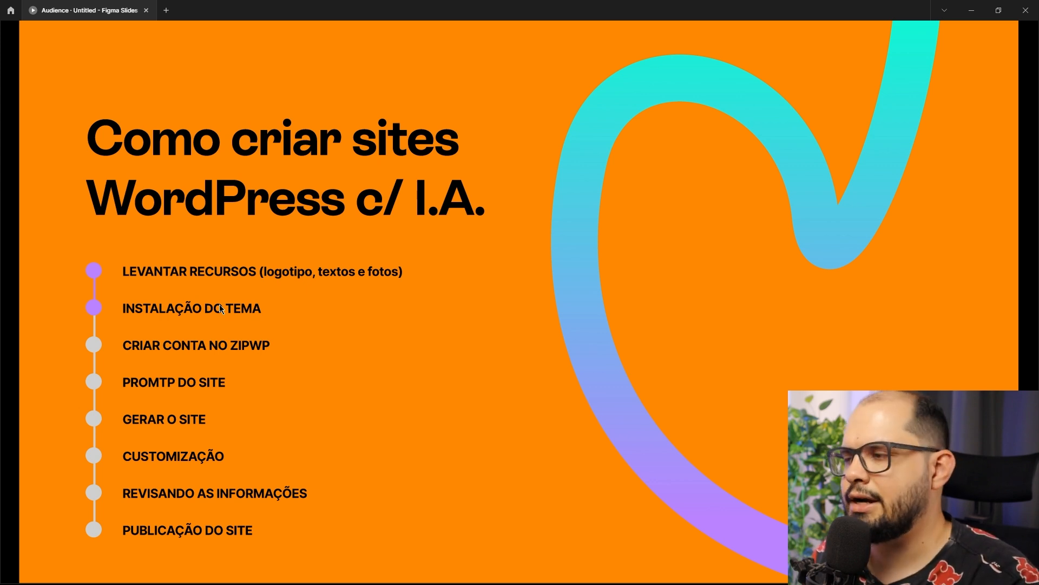
{"action": "left_click", "coordinate": [607, 371]}
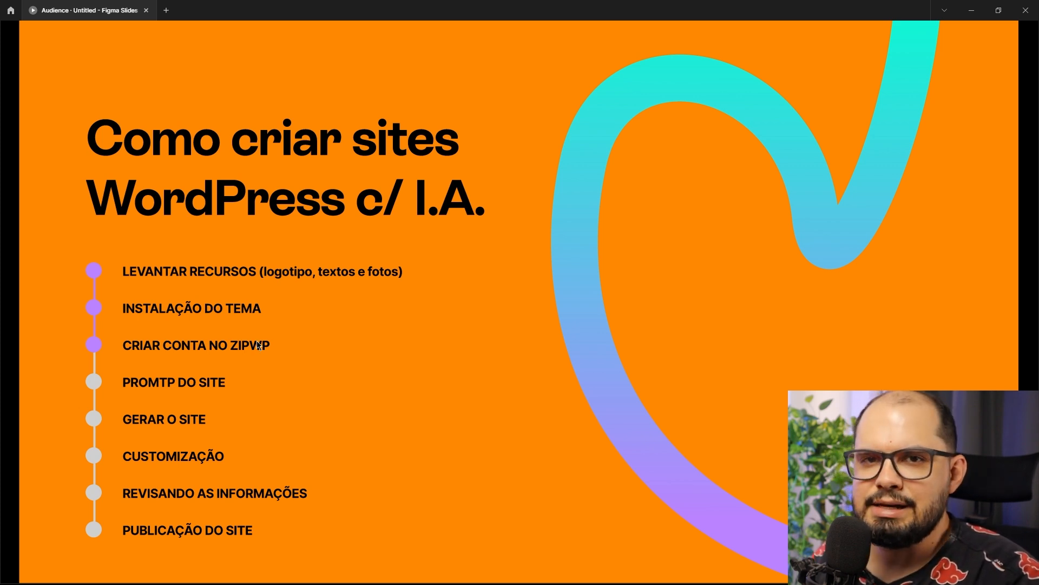
{"action": "key", "text": "Right"}
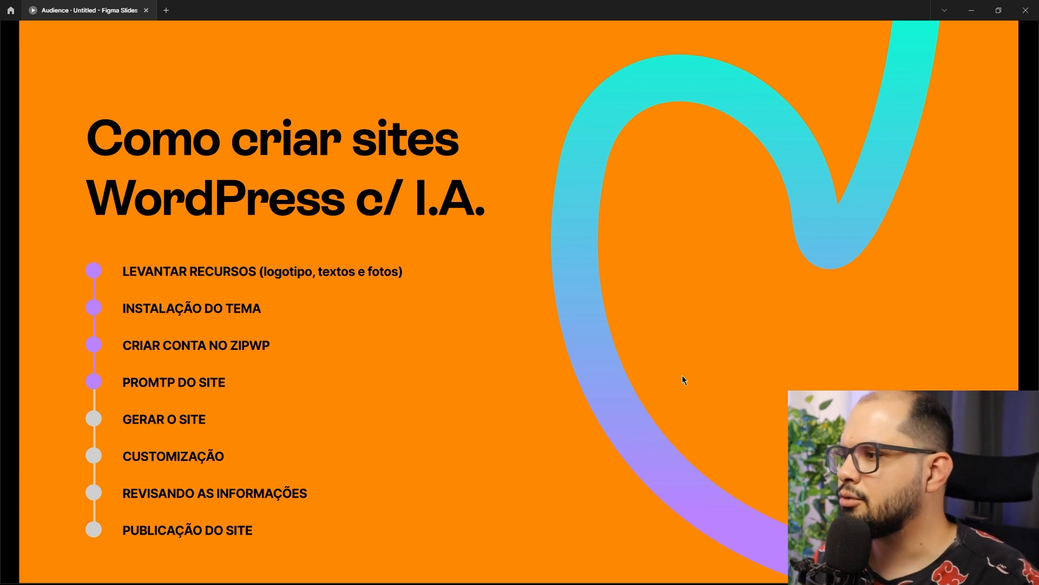
{"action": "key", "text": "Right"}
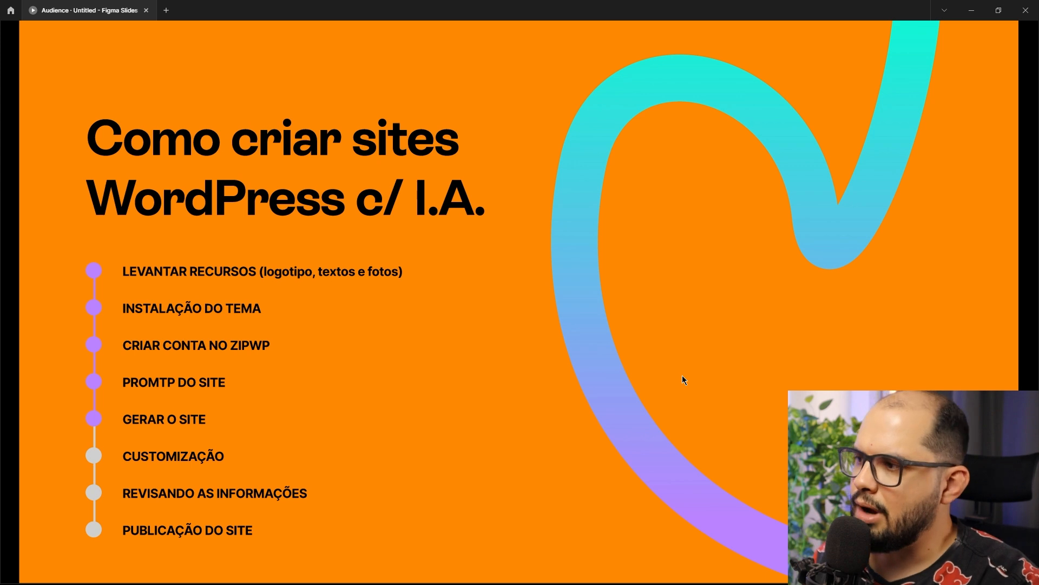
{"action": "key", "text": "Right"}
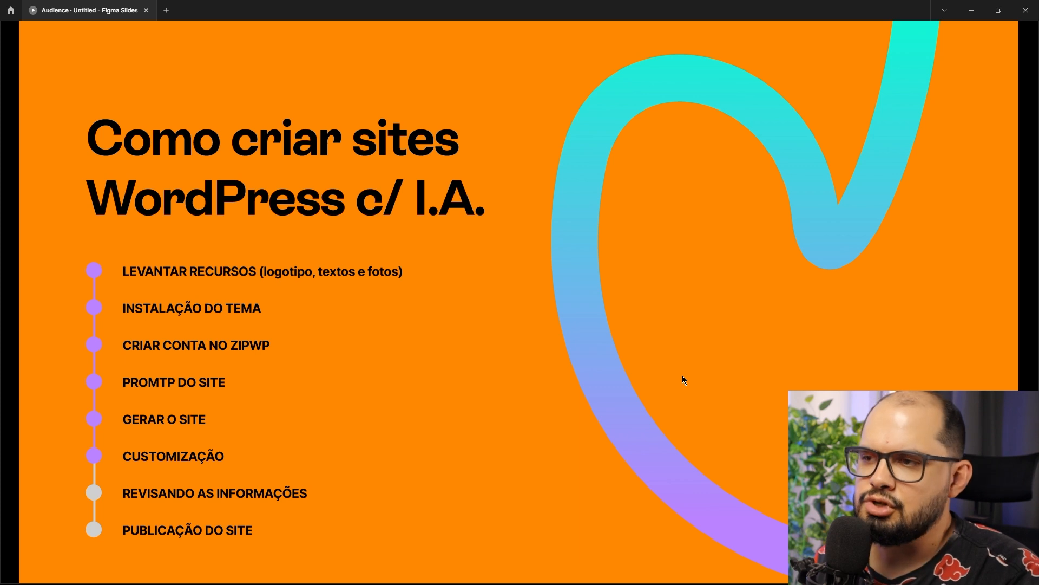
Reveal the final agenda steps, REVISANDO AS INFORMAÇÕES and PUBLICAÇÃO DO SITE.
{"action": "key", "text": "Right"}
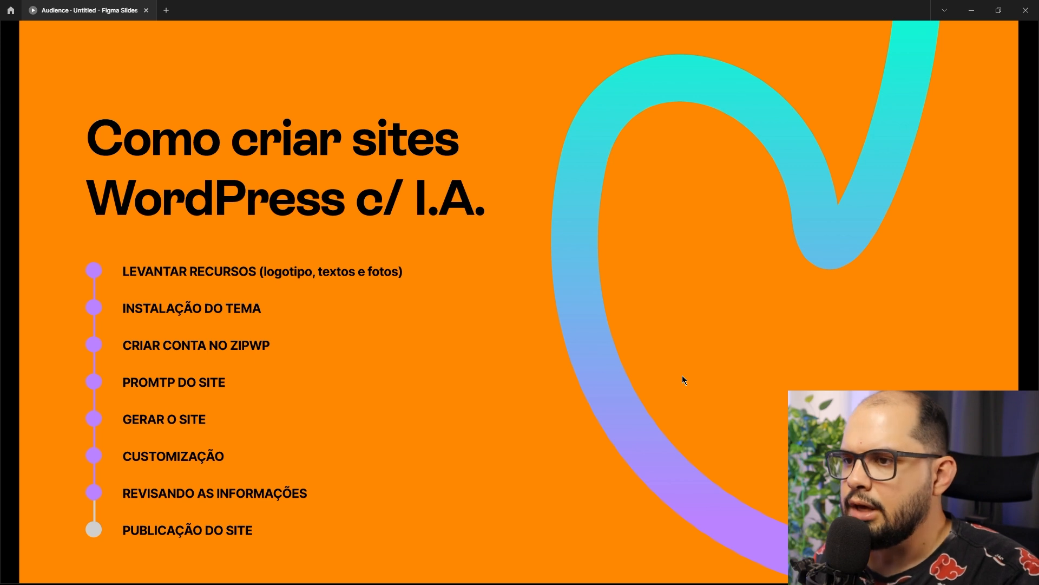
{"action": "key", "text": "Right"}
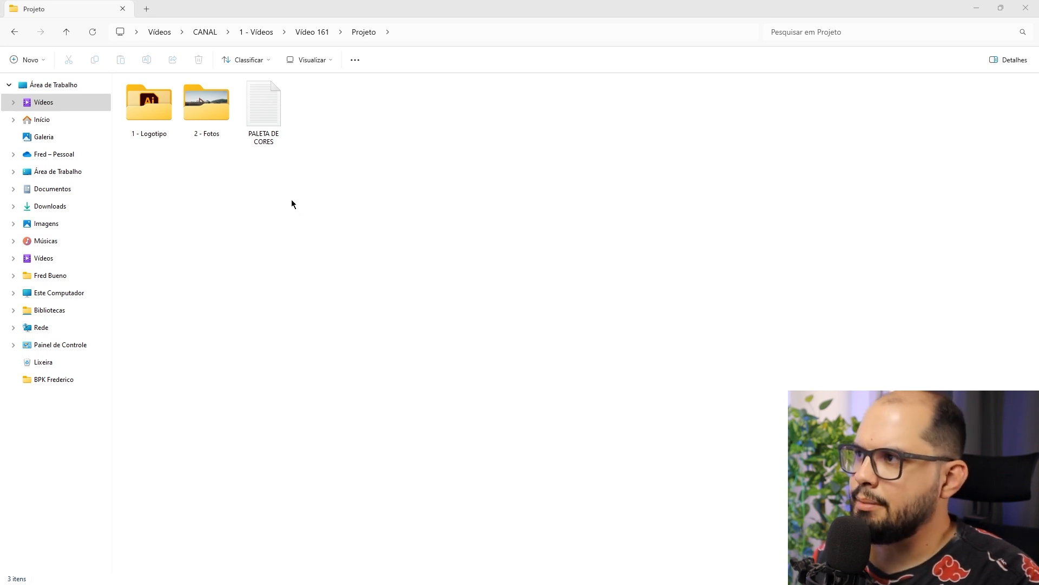
Check the PNG logo inside 1 - Logotipo, then open the 2 - Fotos folder.
{"action": "double_click", "coordinate": [147, 118]}
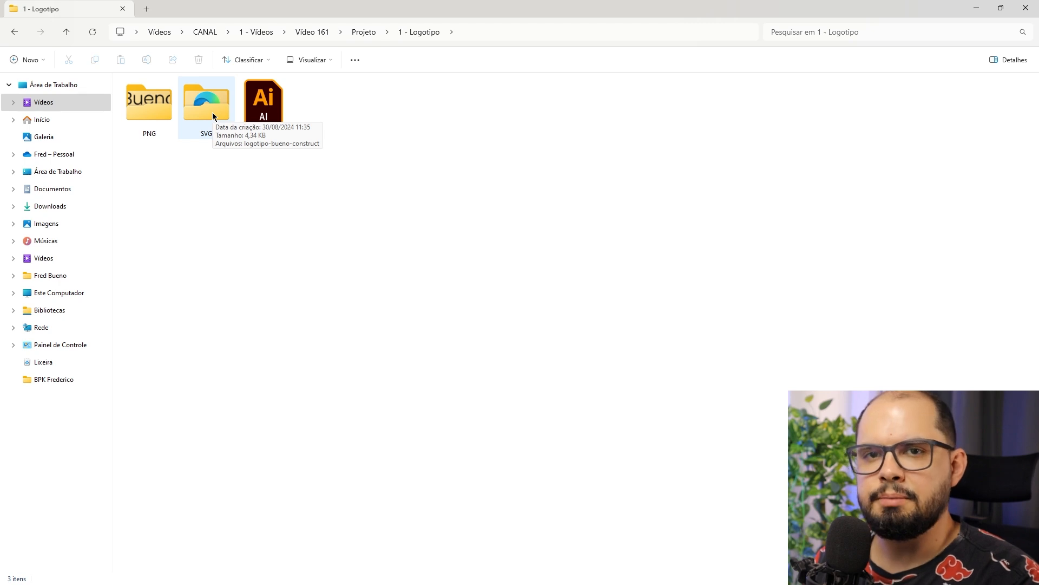
{"action": "double_click", "coordinate": [162, 111]}
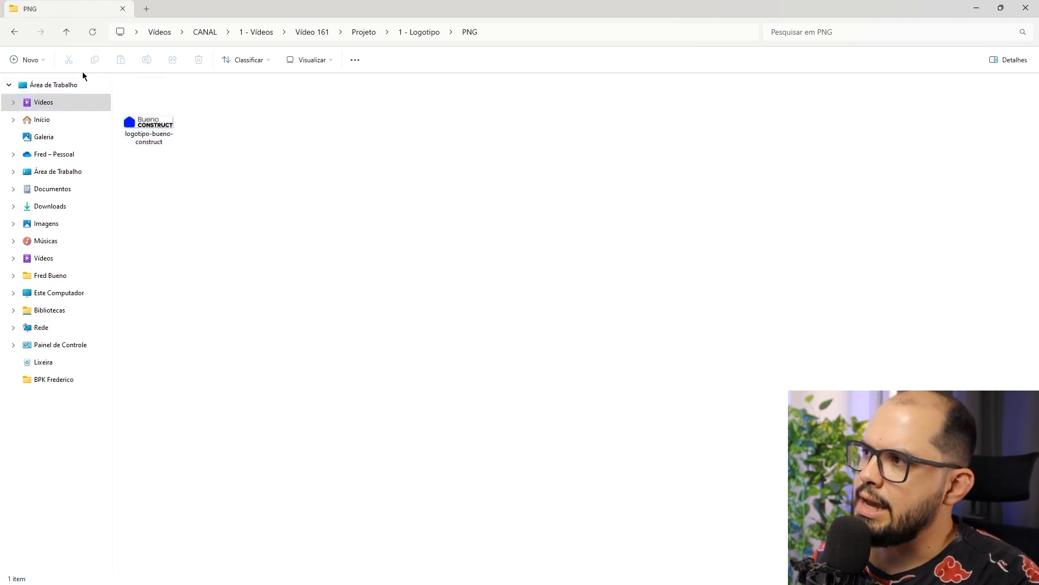
{"action": "left_click", "coordinate": [66, 35]}
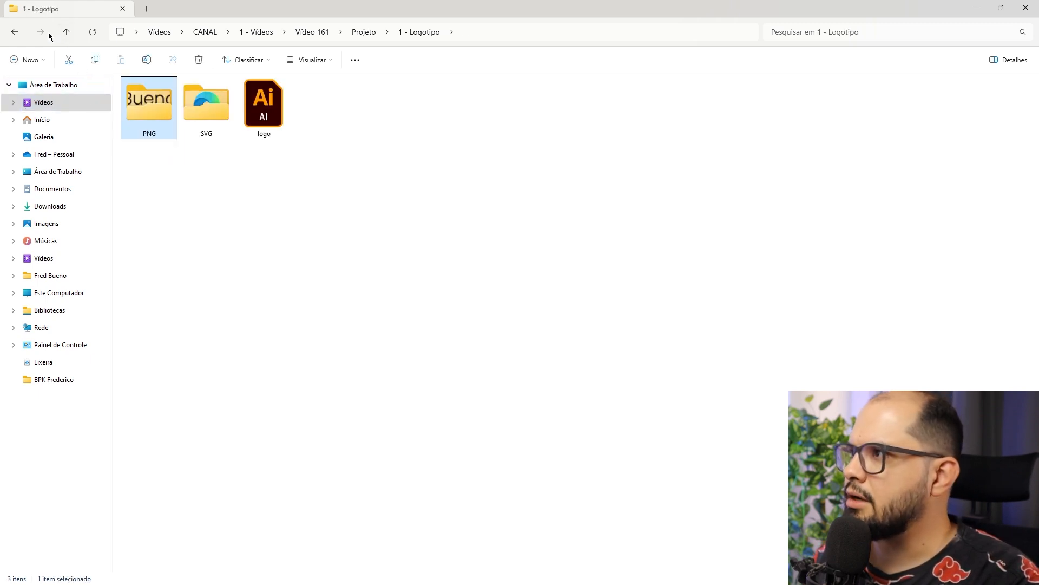
{"action": "left_click", "coordinate": [66, 31]}
{"action": "double_click", "coordinate": [203, 109]}
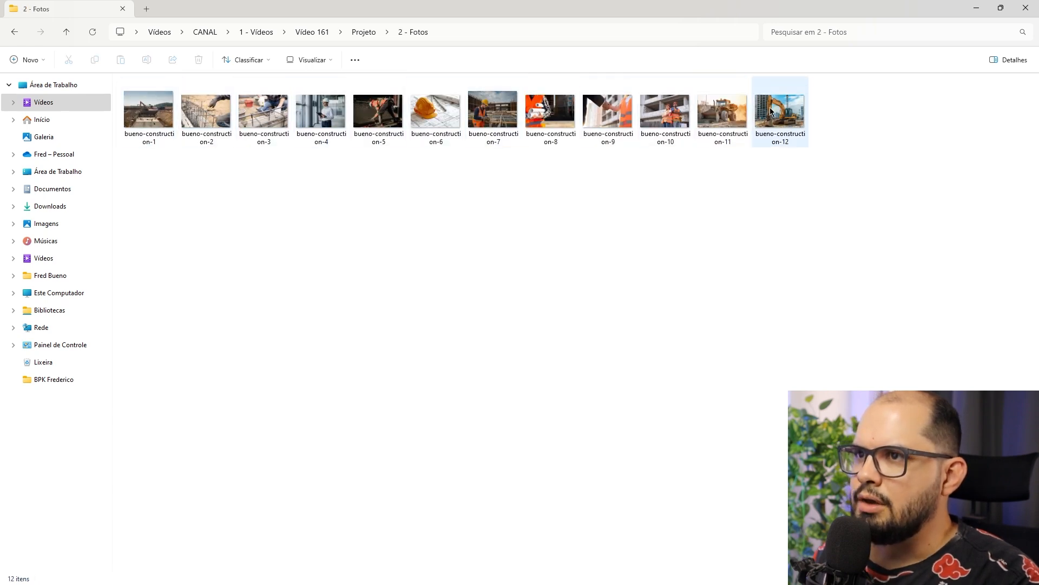
{"action": "double_click", "coordinate": [150, 114]}
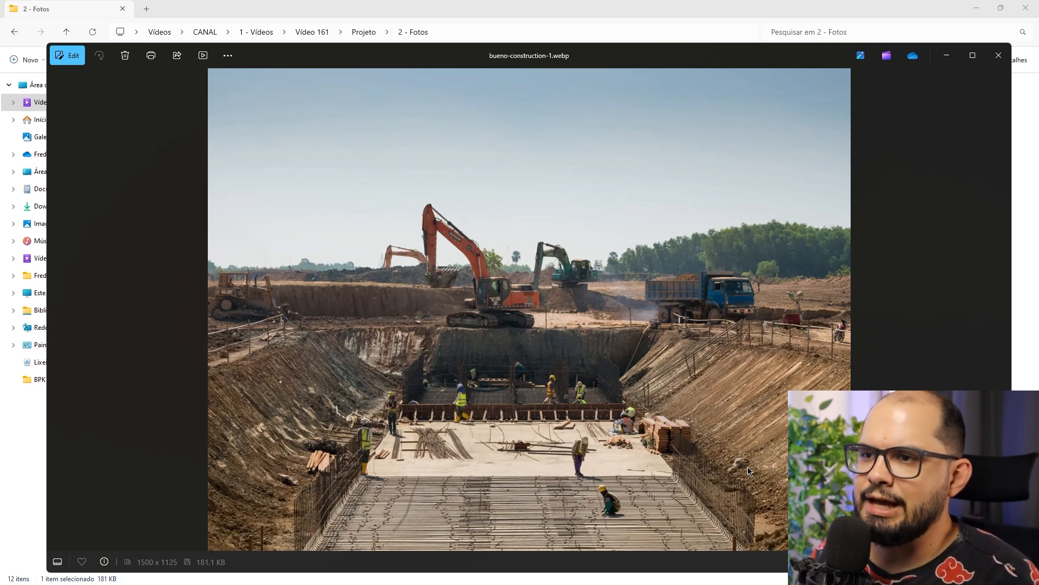
{"action": "left_click", "coordinate": [1002, 311]}
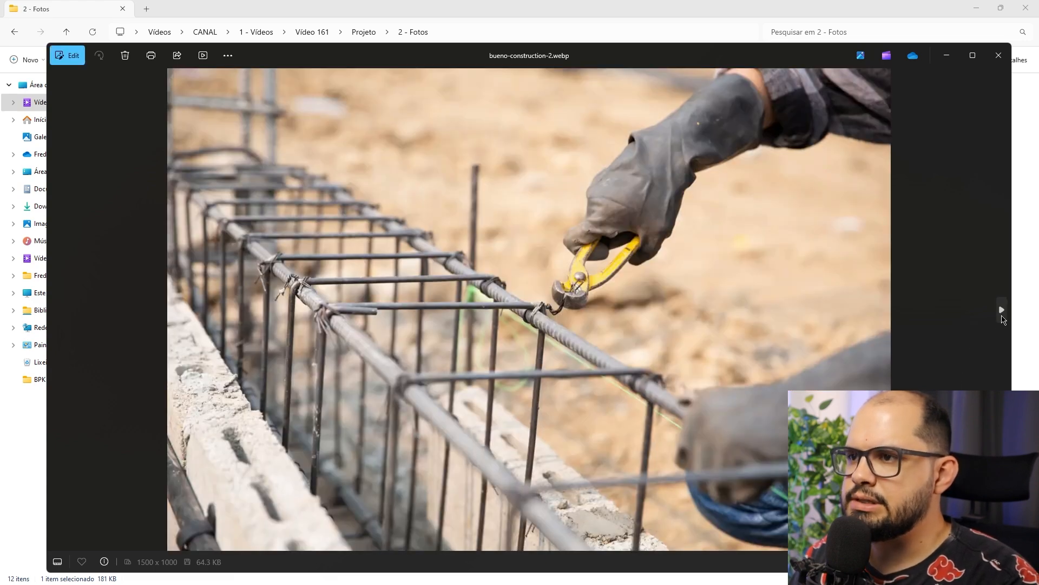
{"action": "left_click", "coordinate": [1002, 312]}
{"action": "left_click", "coordinate": [1002, 311]}
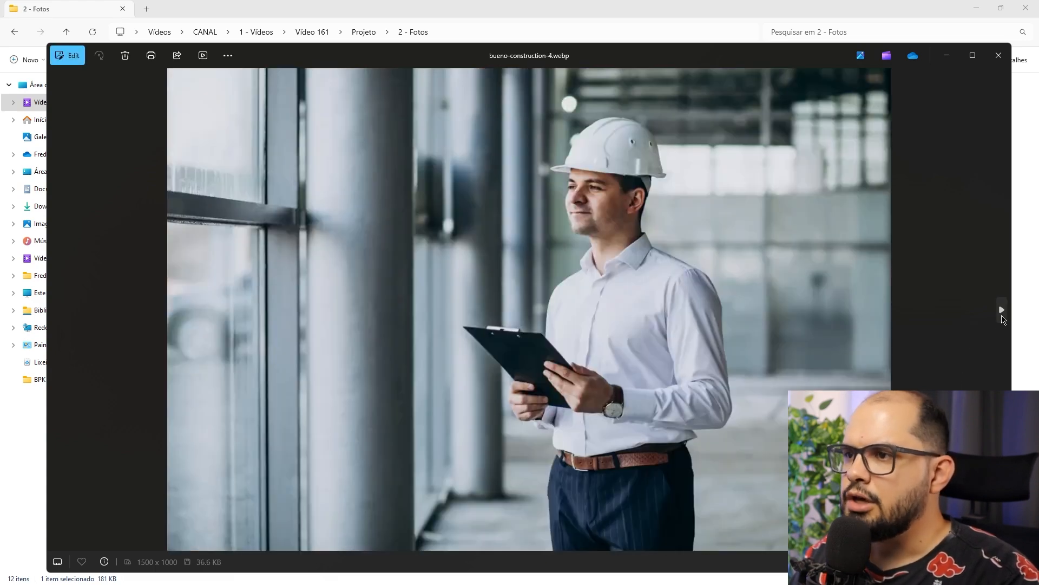
{"action": "left_click", "coordinate": [1001, 311]}
{"action": "left_click", "coordinate": [1001, 311]}
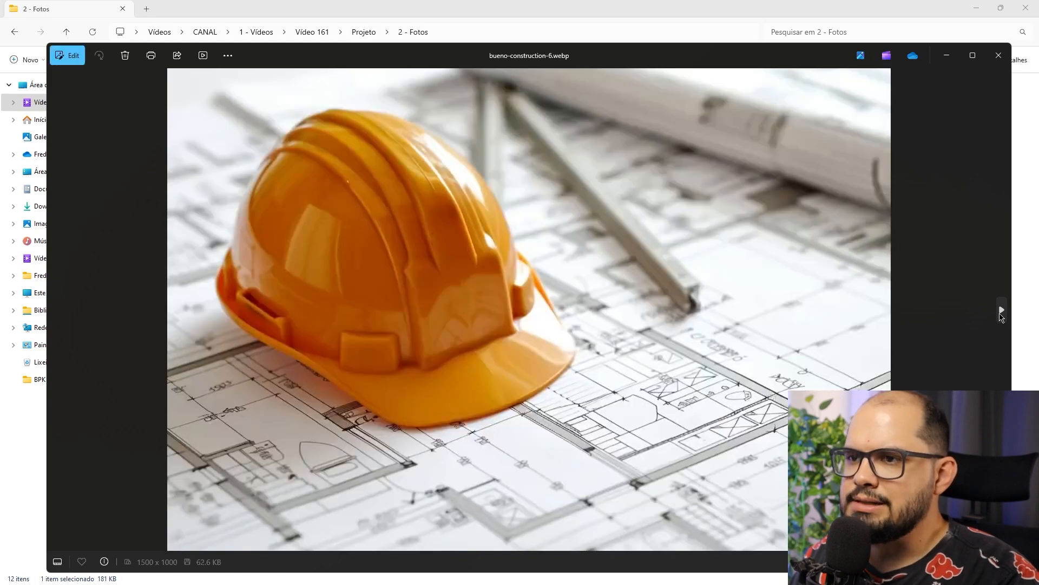
{"action": "left_click", "coordinate": [1002, 312]}
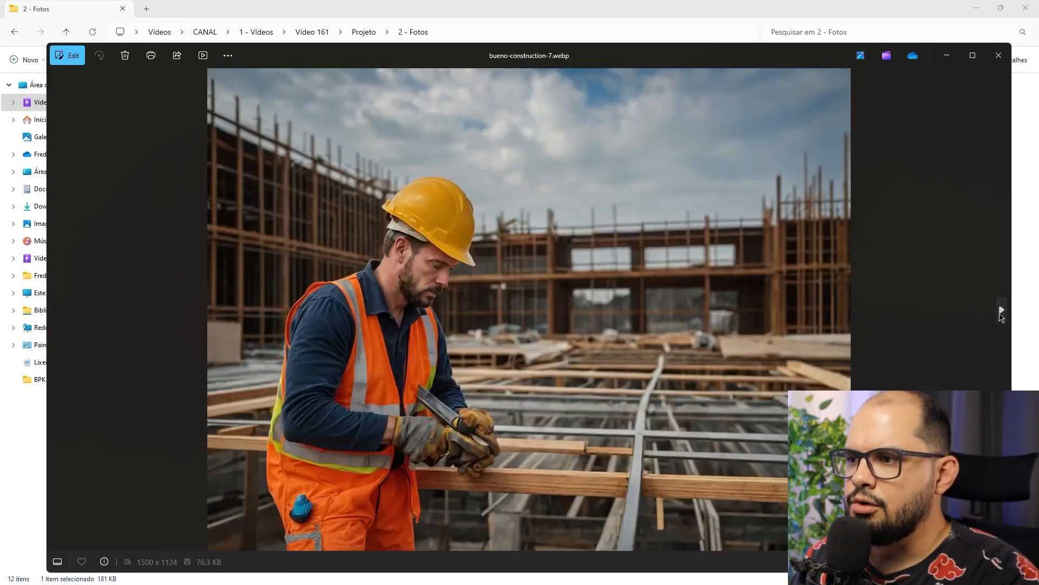
{"action": "left_click", "coordinate": [1001, 311]}
{"action": "left_click", "coordinate": [1001, 312]}
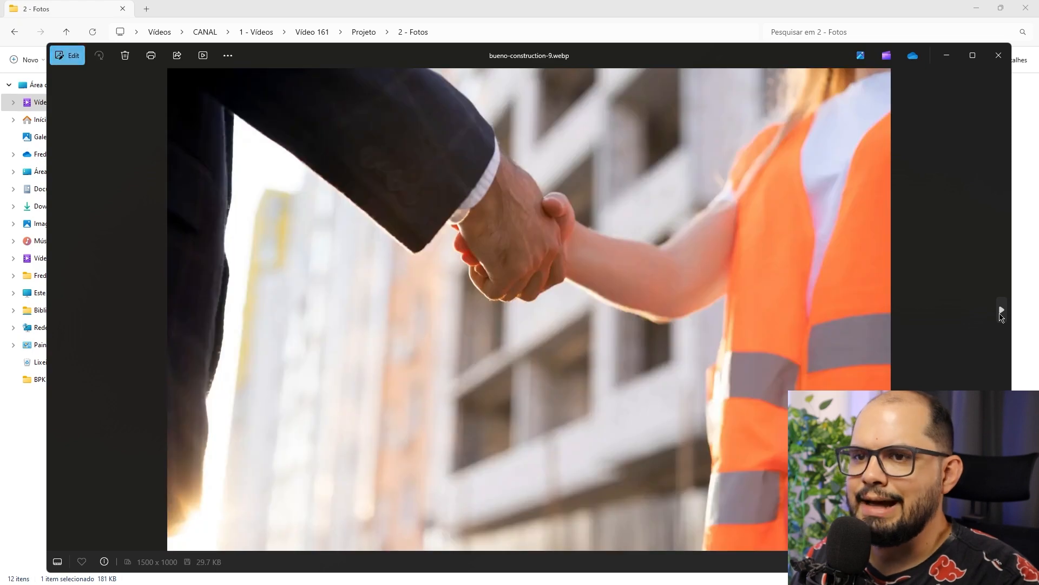
{"action": "left_click", "coordinate": [1002, 311]}
{"action": "left_click", "coordinate": [1001, 312]}
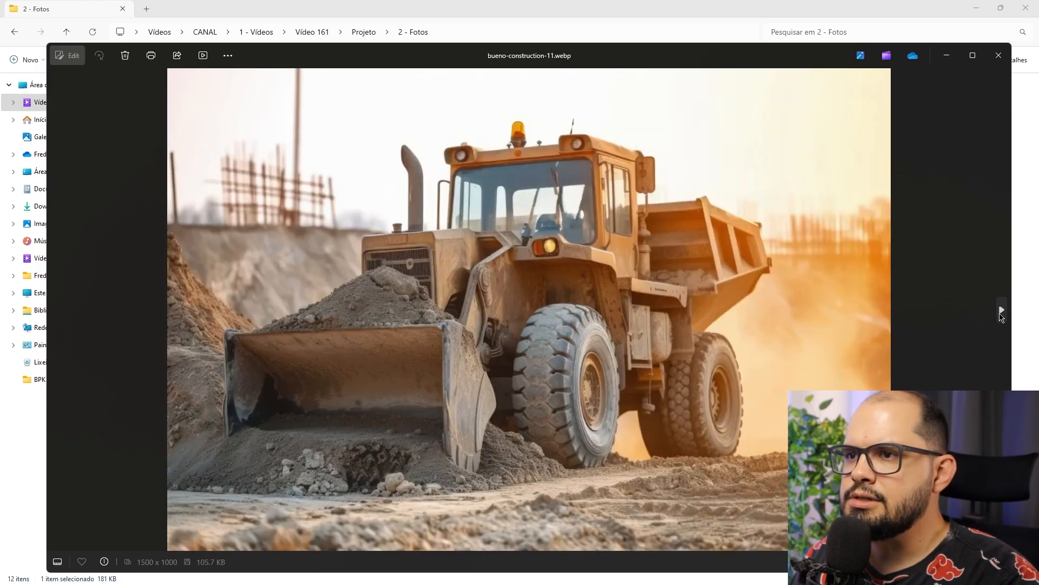
{"action": "left_click", "coordinate": [1001, 311]}
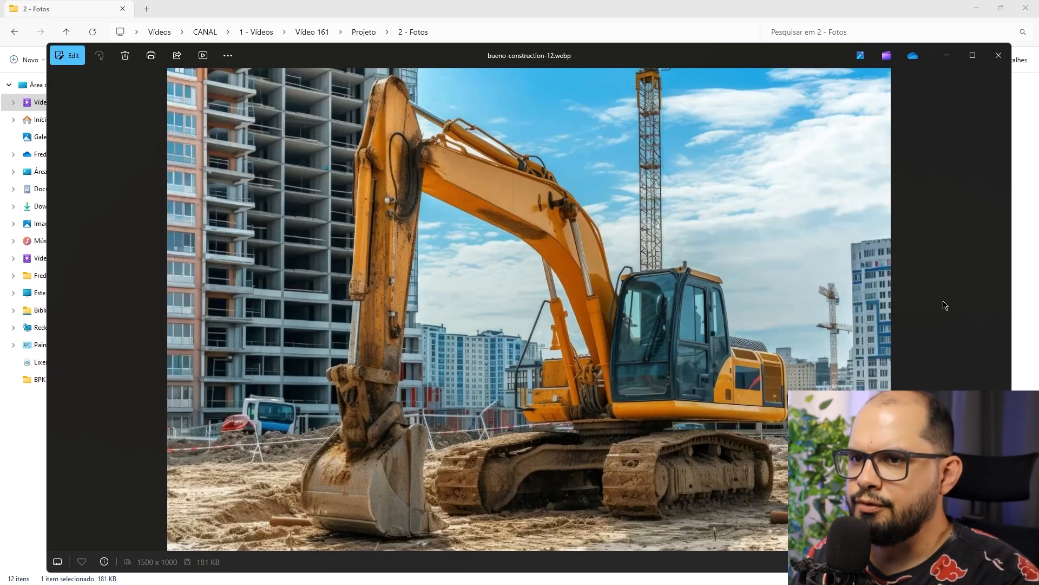
{"action": "left_click", "coordinate": [1030, 277]}
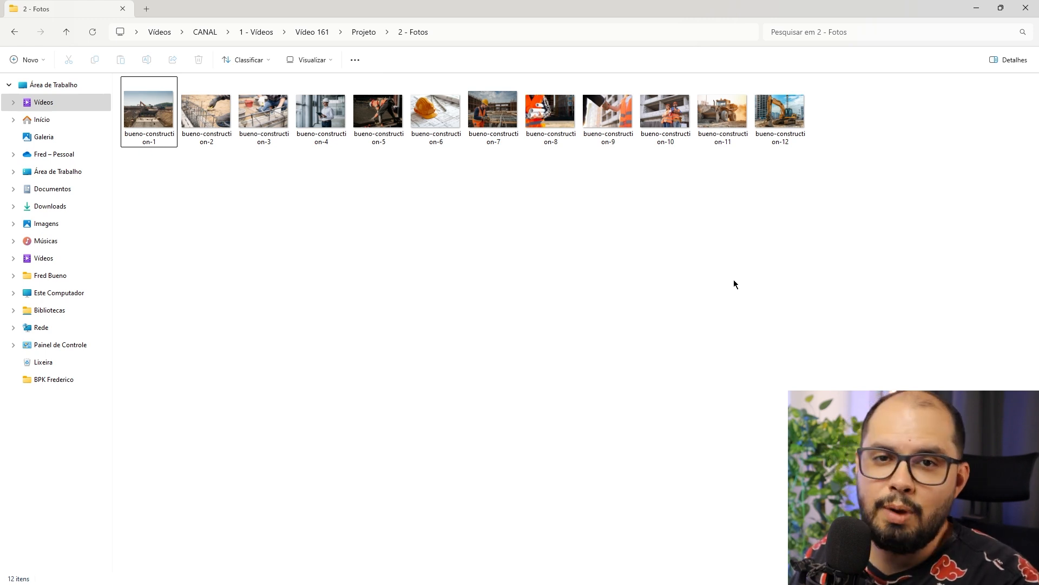
Switch the 2 - Fotos folder to a detailed list and select the first photo.
{"action": "right_click", "coordinate": [622, 290]}
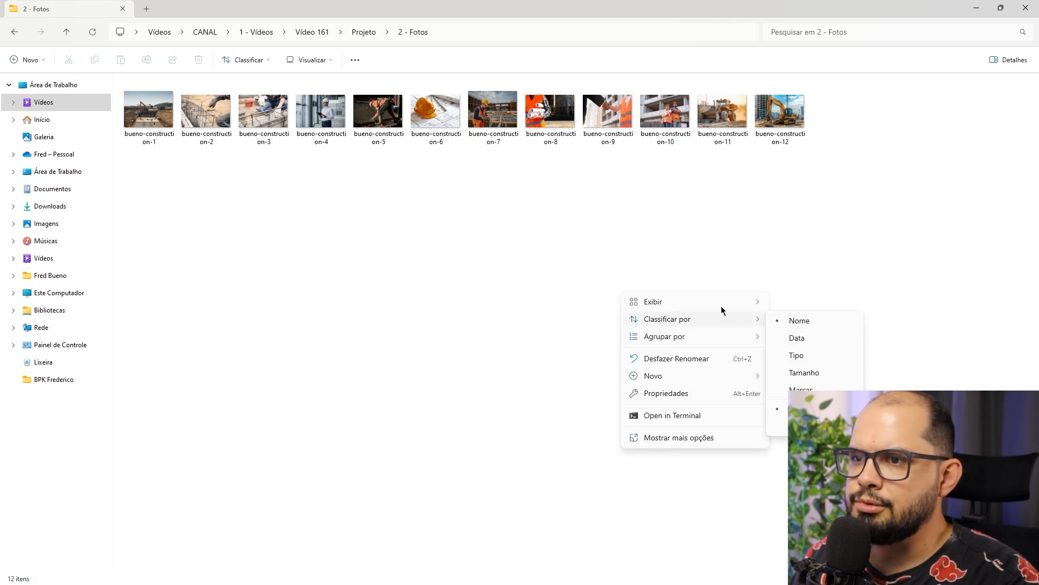
{"action": "mouse_move", "coordinate": [716, 307]}
{"action": "left_click", "coordinate": [810, 373]}
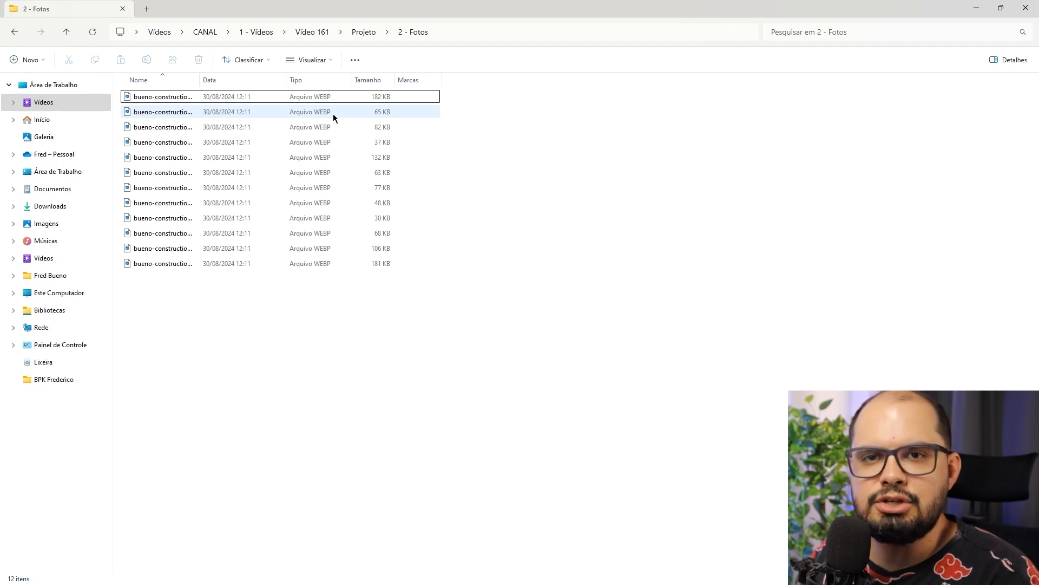
{"action": "left_click", "coordinate": [372, 98]}
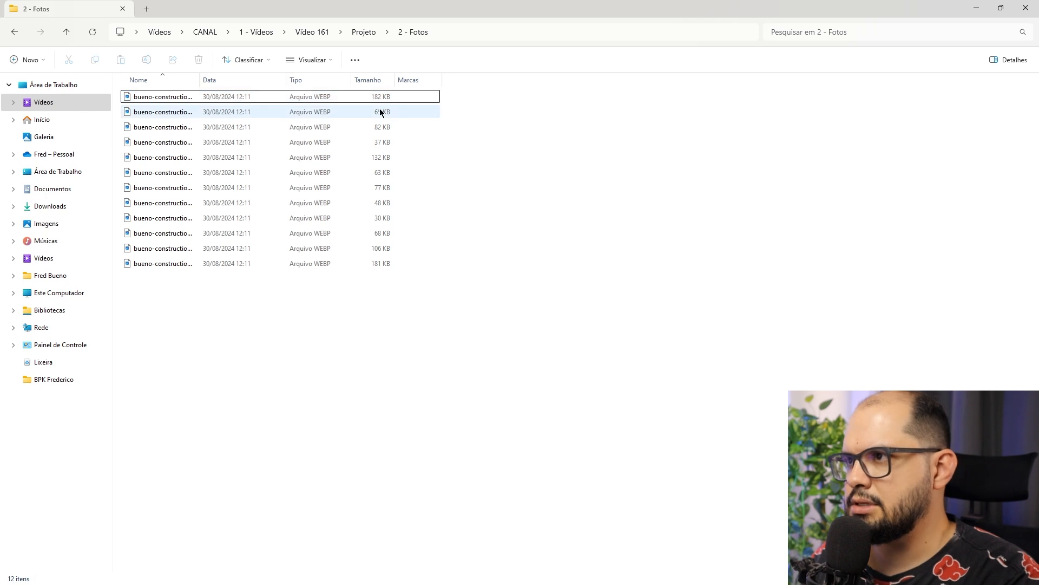
{"action": "mouse_move", "coordinate": [380, 112]}
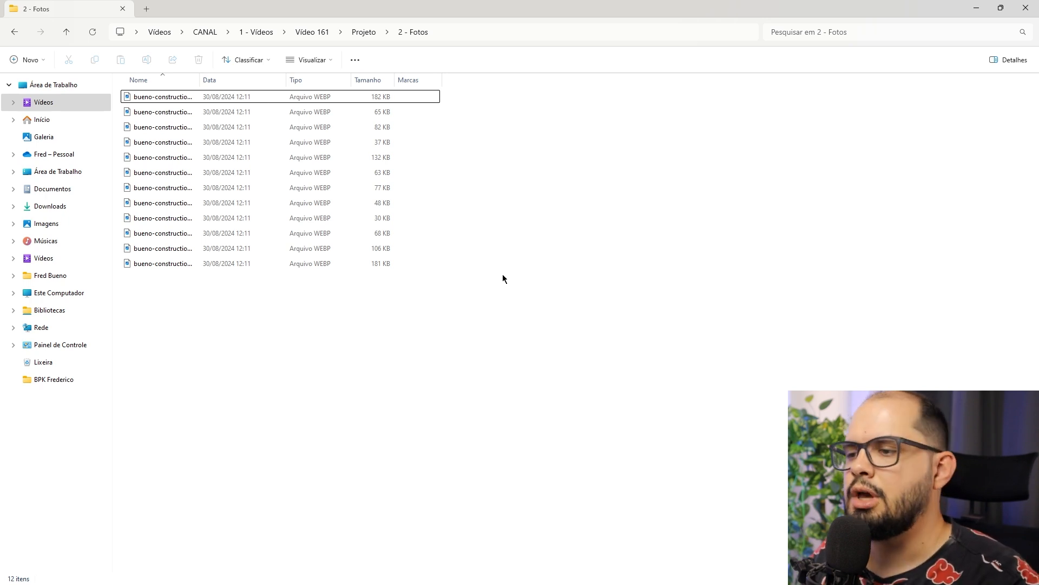
Bring up the TinyPNG page in the browser and close the recent-downloads popup.
{"action": "left_click", "coordinate": [376, 572]}
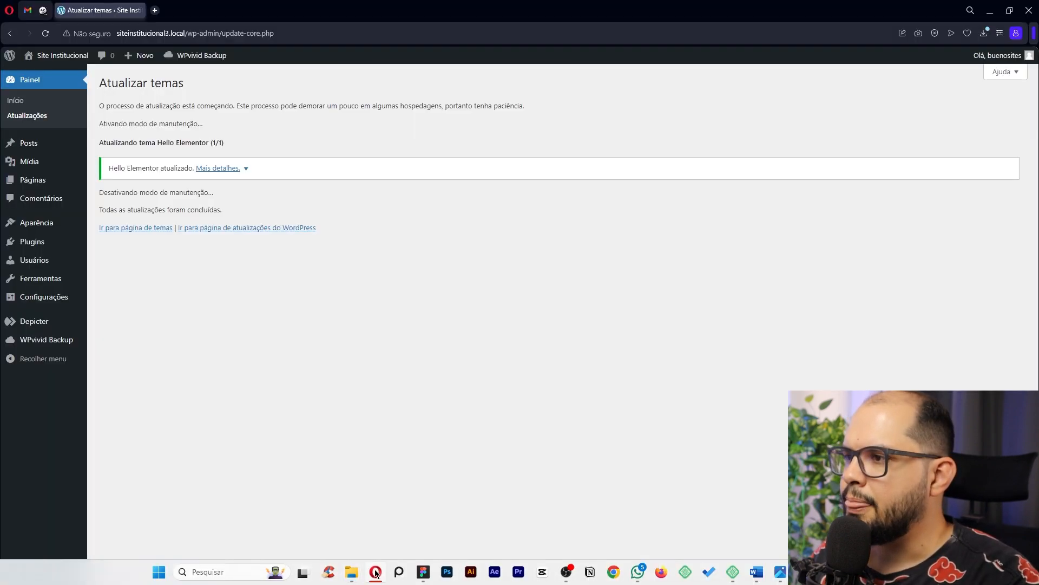
{"action": "left_click", "coordinate": [43, 10]}
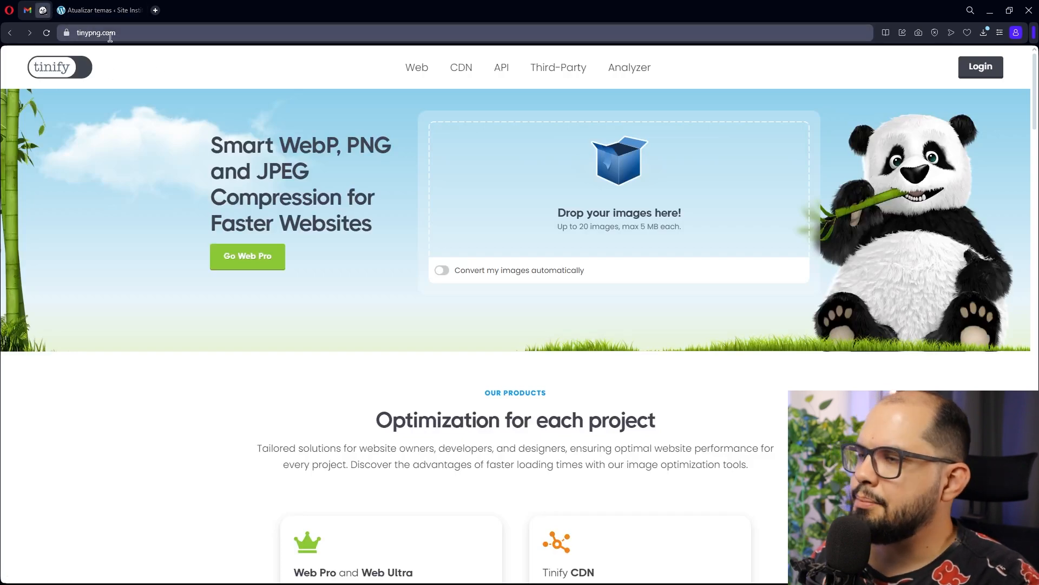
{"action": "left_click", "coordinate": [645, 179]}
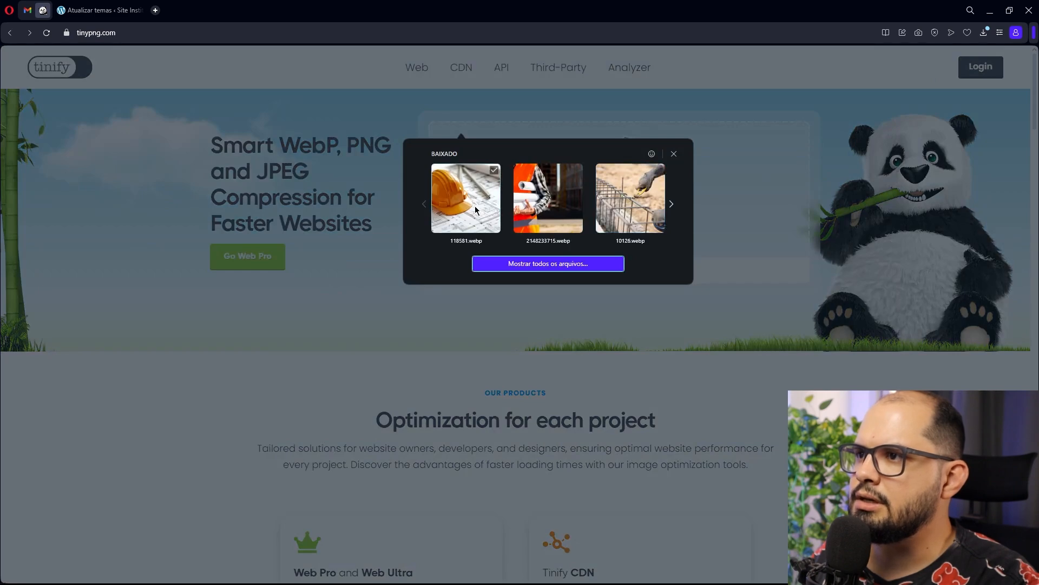
{"action": "left_click", "coordinate": [672, 156]}
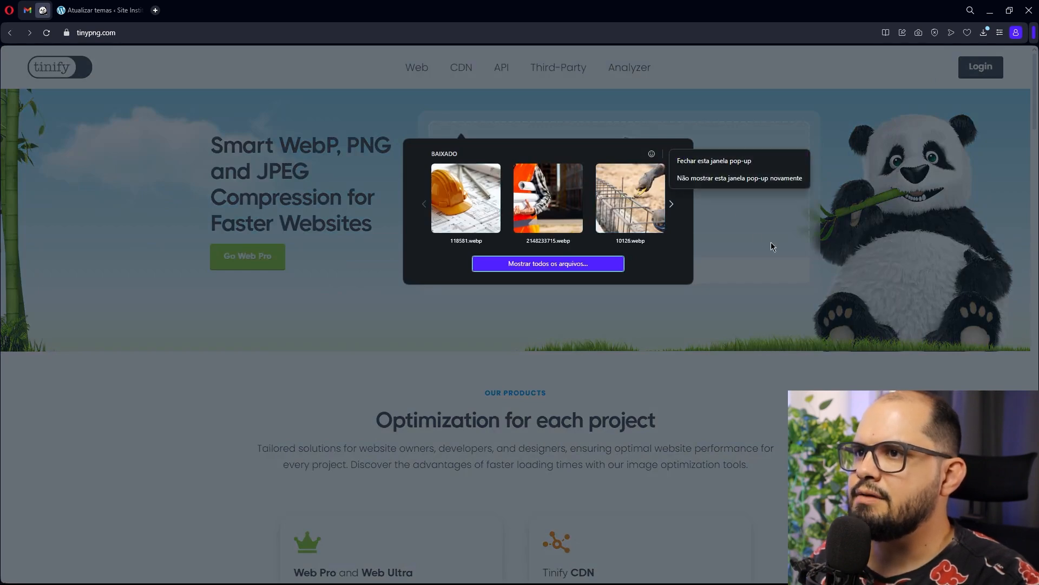
{"action": "left_click", "coordinate": [678, 156]}
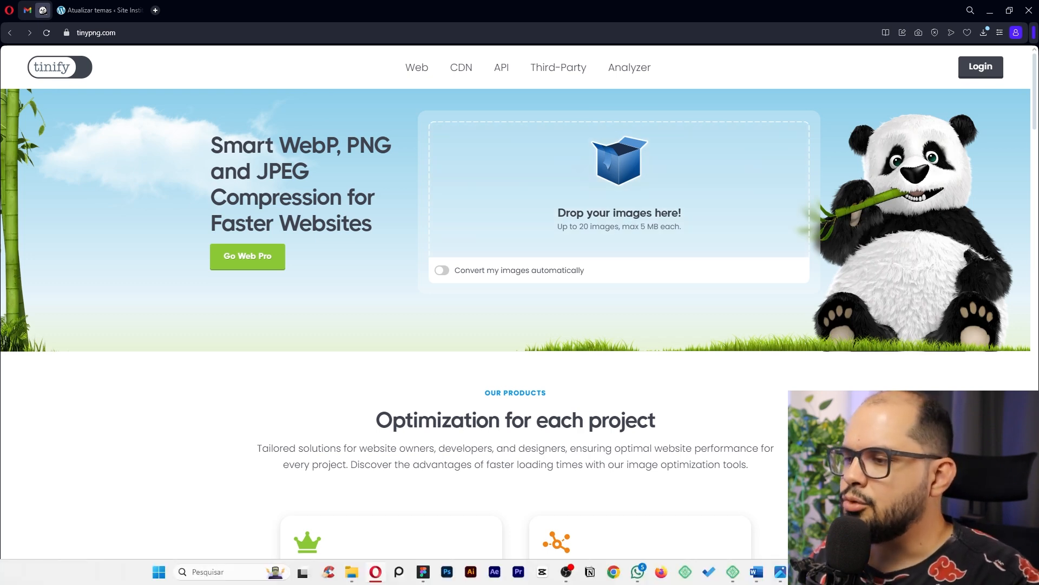
Widen the Nome column to show the full bueno-construction-1 to 12 names, then return to Projeto.
{"action": "mouse_move", "coordinate": [372, 579]}
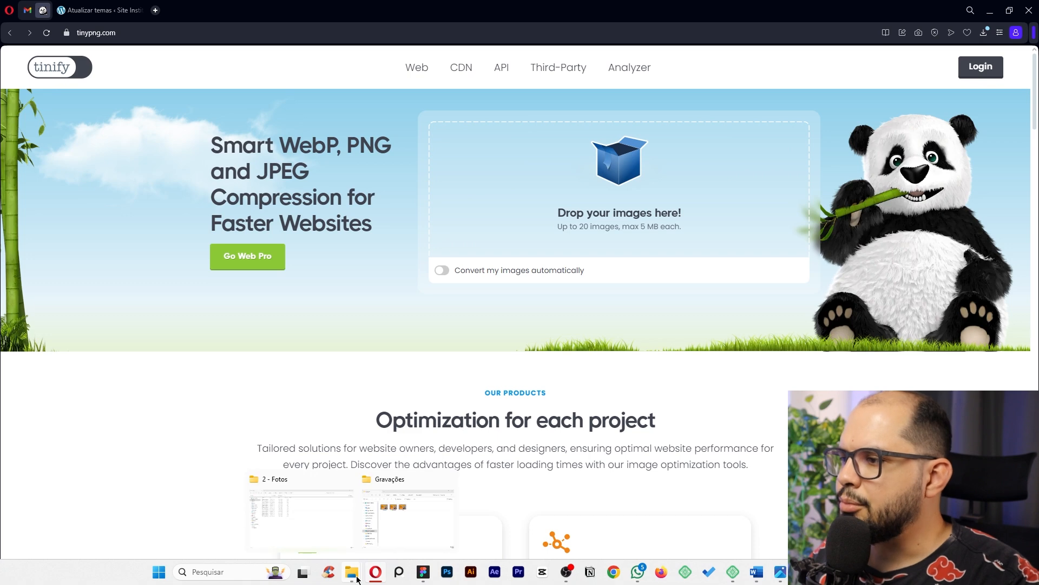
{"action": "left_click", "coordinate": [332, 543]}
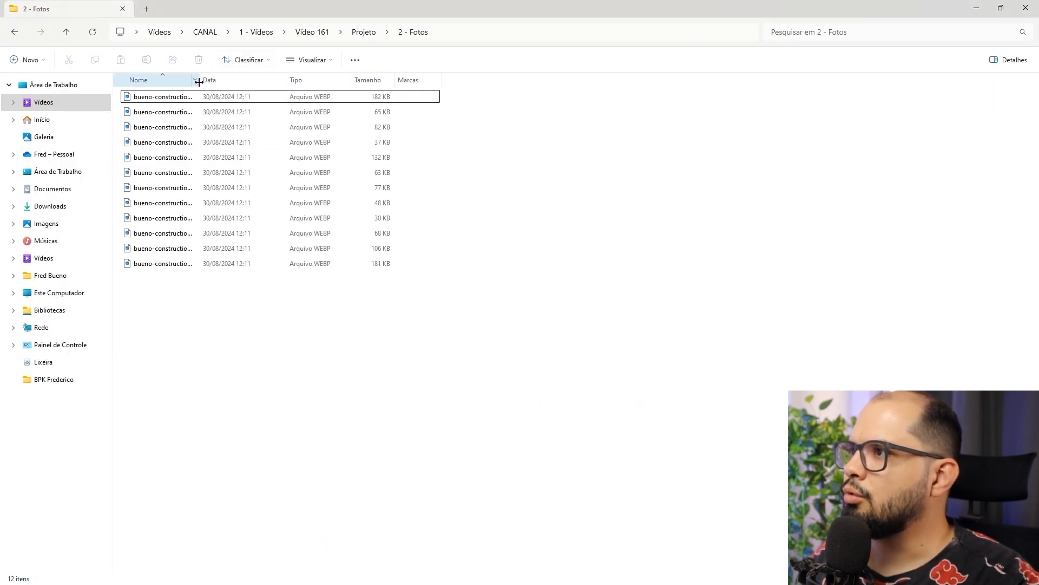
{"action": "left_click_drag", "start_coordinate": [198, 80], "coordinate": [325, 81]}
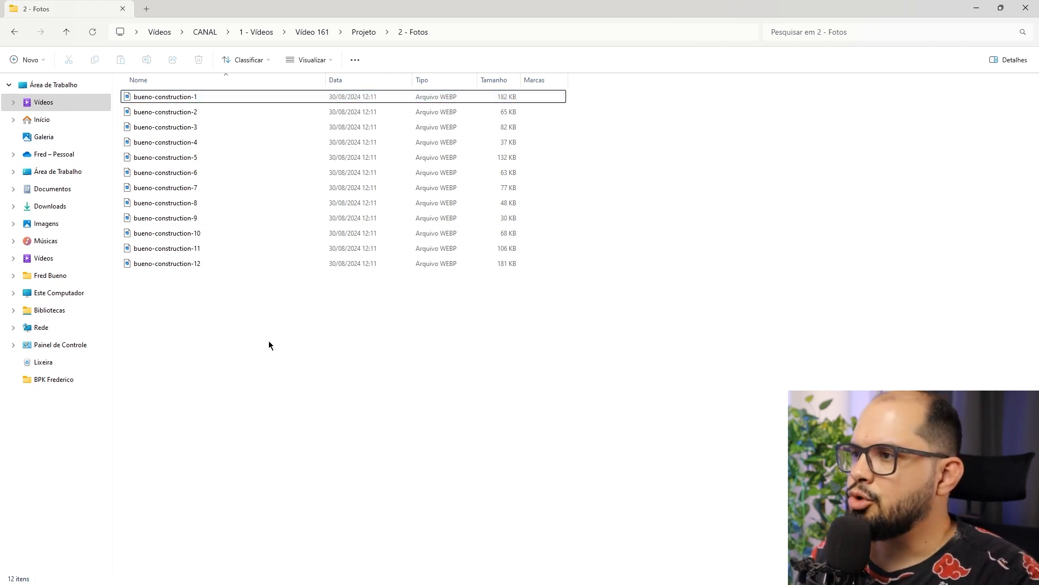
{"action": "left_click", "coordinate": [66, 32]}
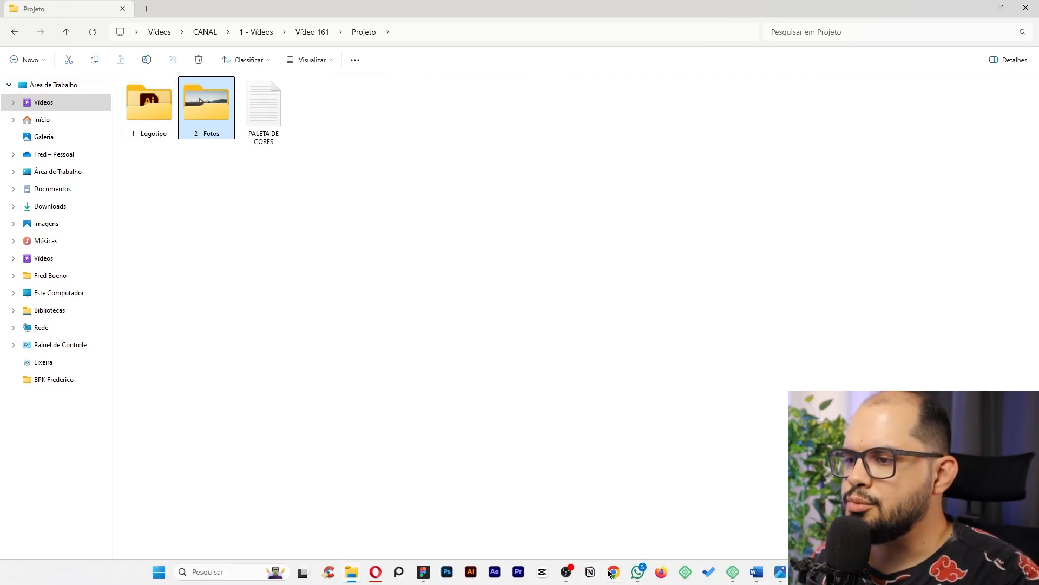
{"action": "left_click", "coordinate": [757, 572]}
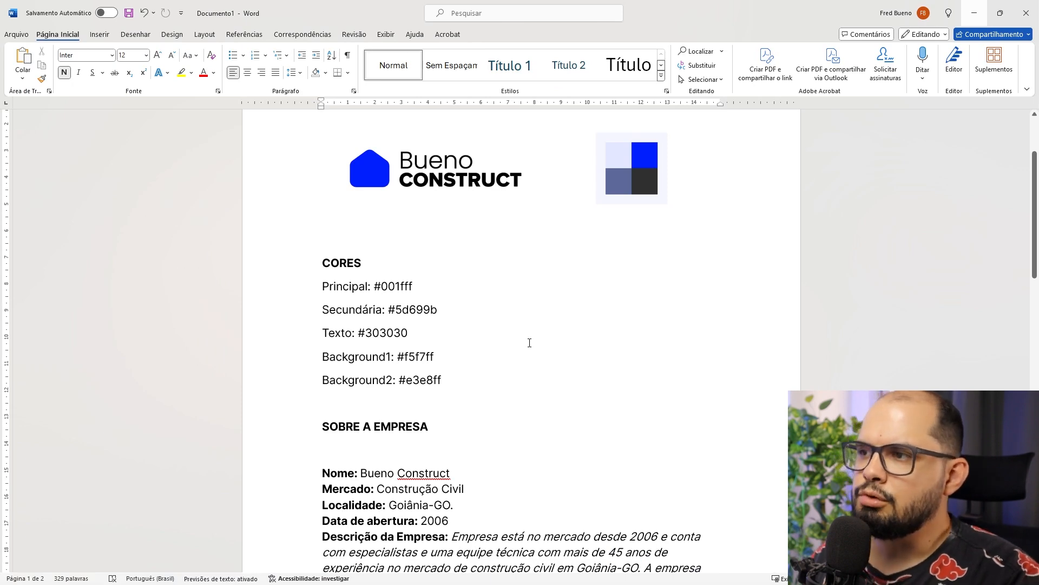
{"action": "scroll", "coordinate": [529, 342], "scroll_direction": "up", "scroll_amount": 3}
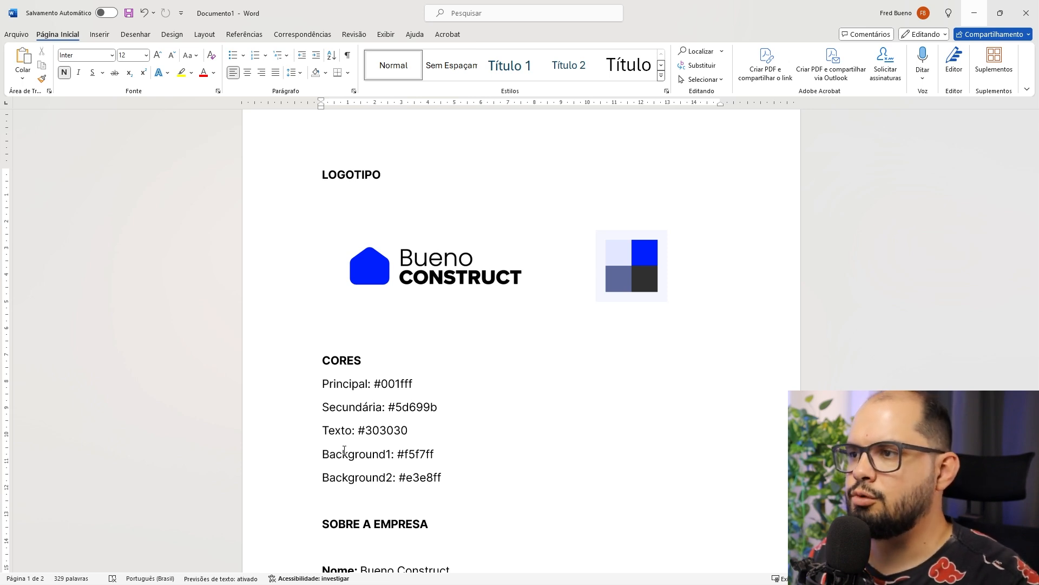
{"action": "scroll", "coordinate": [417, 378], "scroll_direction": "down", "scroll_amount": 5}
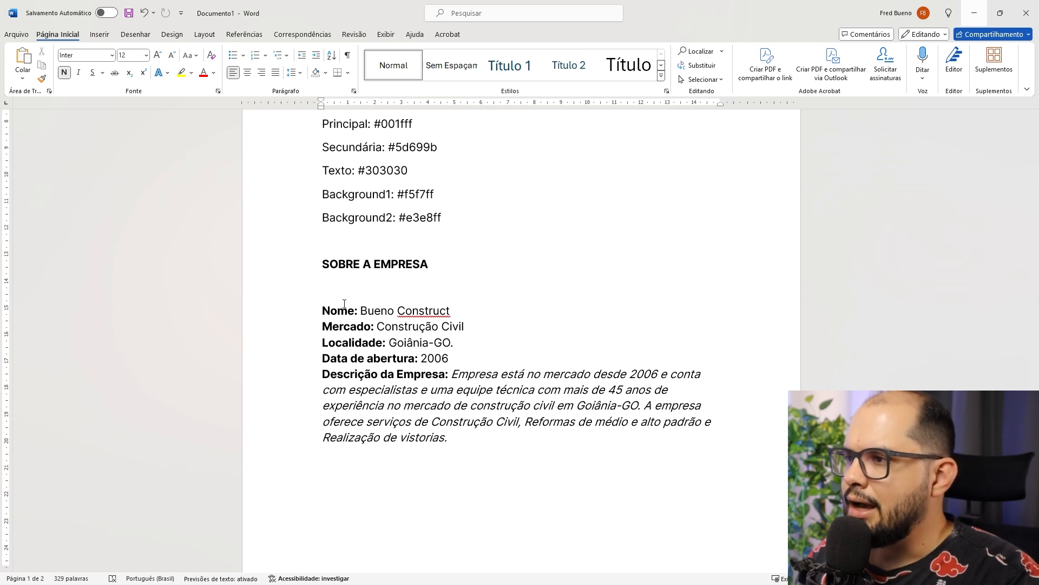
Highlight the Nome, Mercado (Construção Civil), Localidade and Data de abertura lines in the brief.
{"action": "left_click_drag", "start_coordinate": [323, 310], "coordinate": [357, 311]}
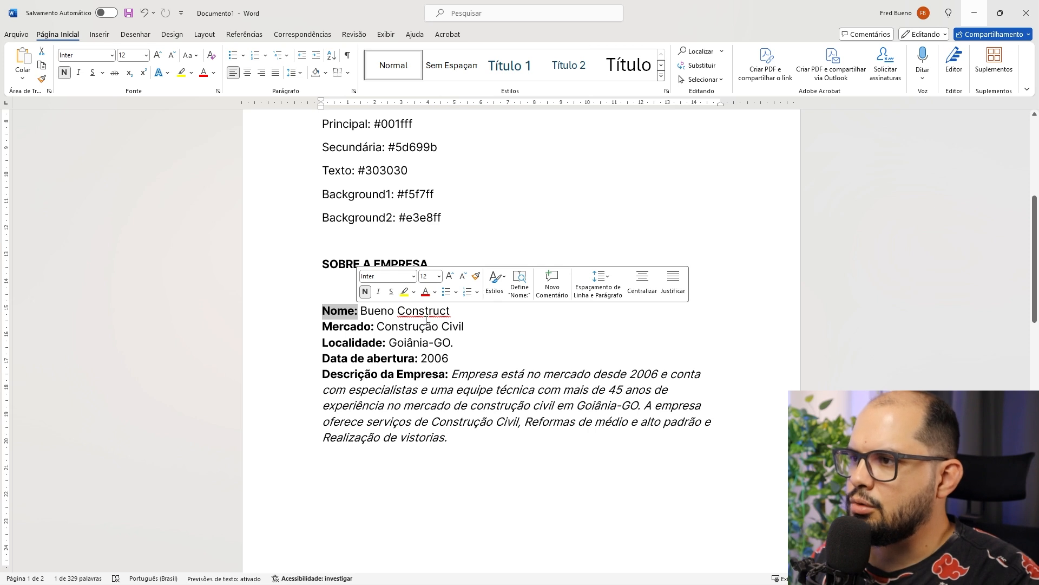
{"action": "left_click_drag", "start_coordinate": [340, 326], "coordinate": [460, 332]}
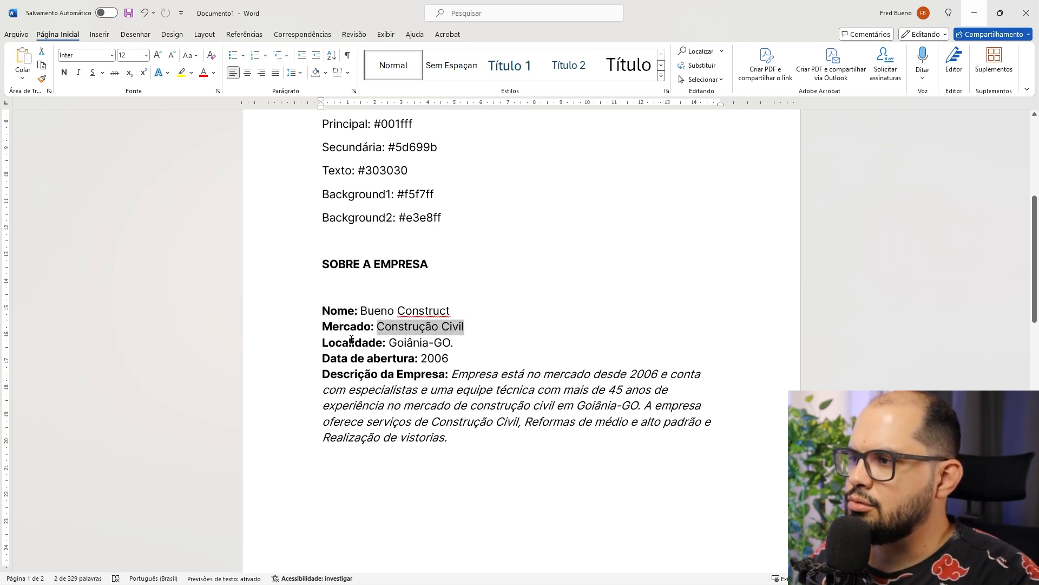
{"action": "left_click_drag", "start_coordinate": [349, 343], "coordinate": [376, 343]}
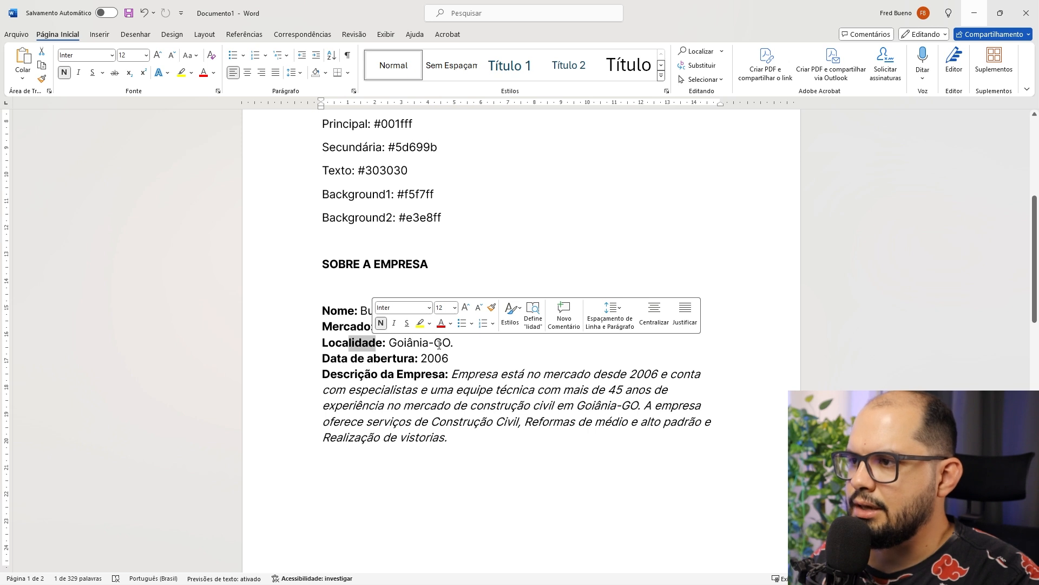
{"action": "left_click_drag", "start_coordinate": [342, 359], "coordinate": [408, 366]}
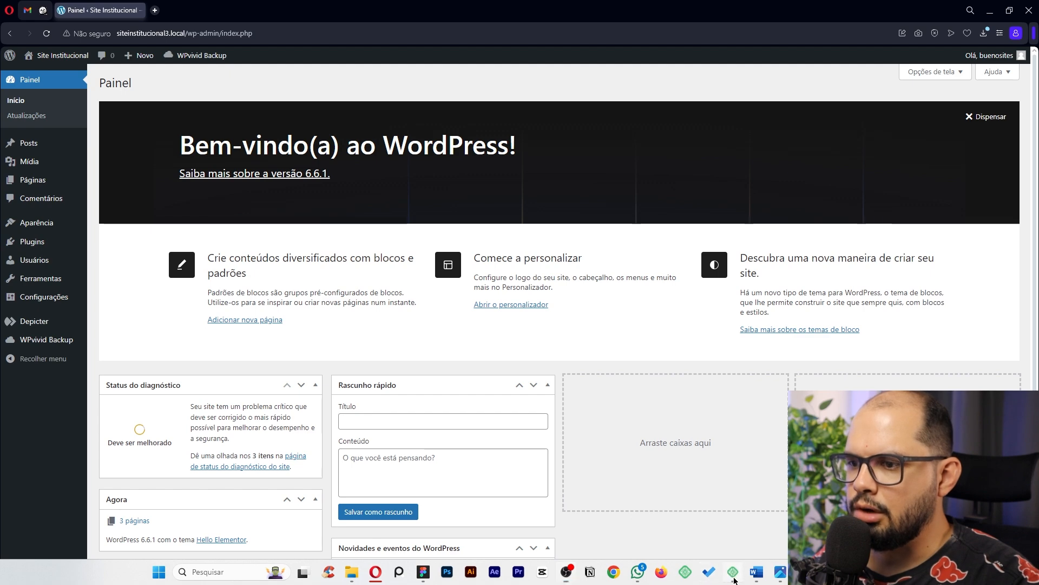
From the Local app, open the Site Institucional site's WordPress admin dashboard.
{"action": "left_click", "coordinate": [733, 572]}
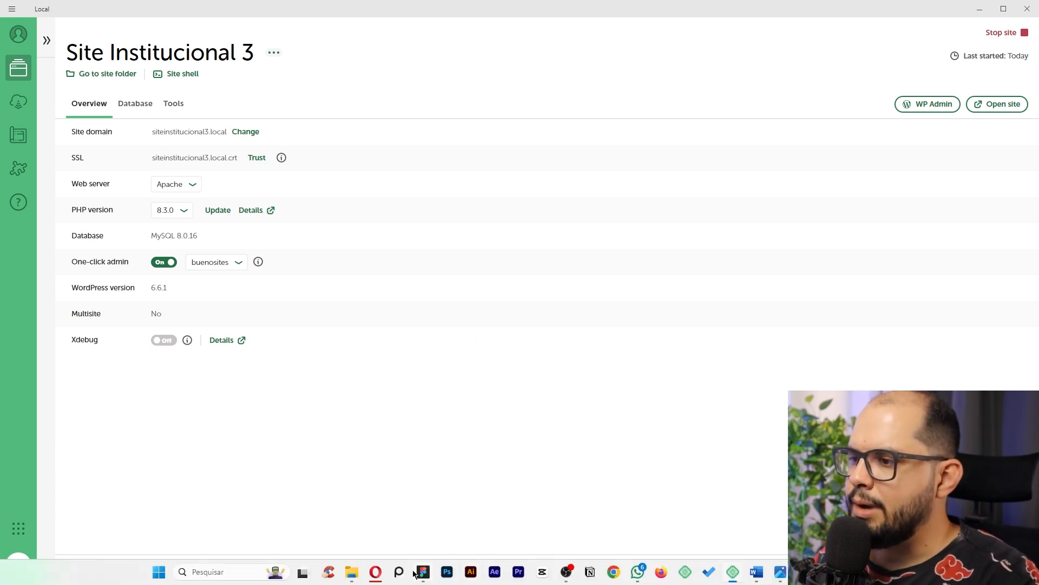
{"action": "left_click", "coordinate": [375, 573]}
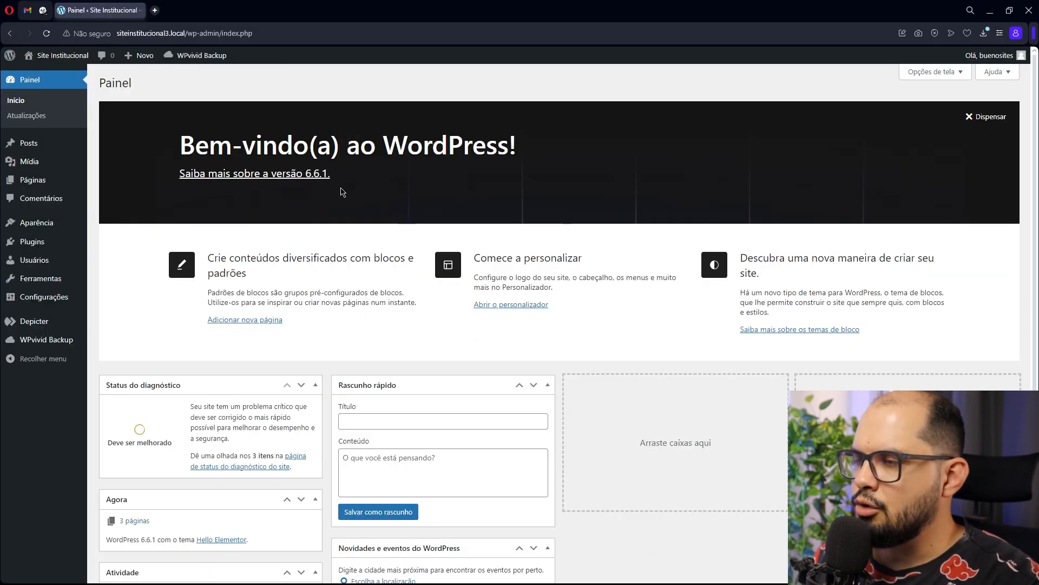
Move the A Empresa and Contato pages to the trash.
{"action": "left_click", "coordinate": [37, 186]}
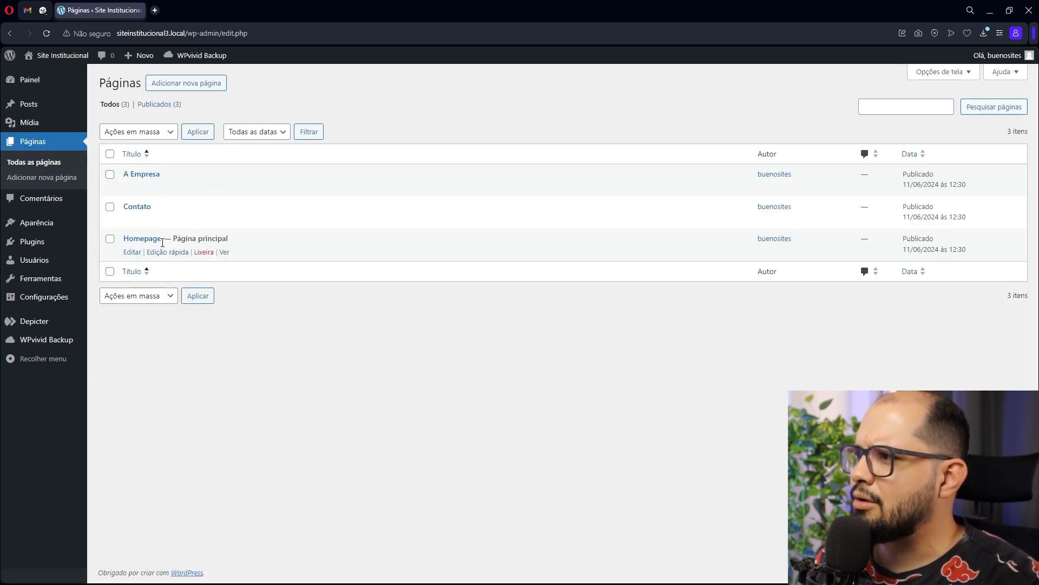
{"action": "left_click", "coordinate": [110, 174]}
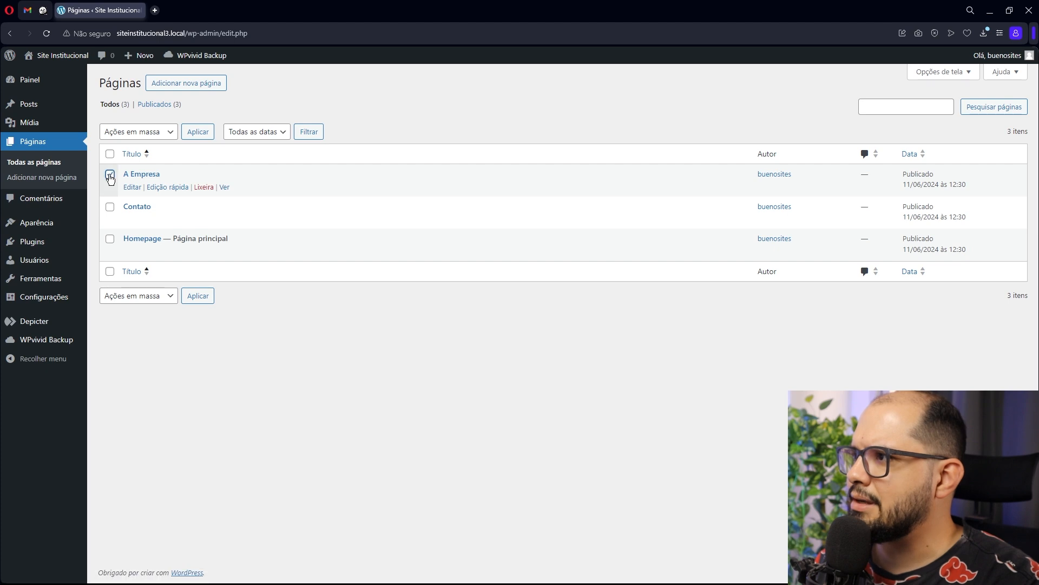
{"action": "left_click", "coordinate": [110, 207]}
{"action": "left_click", "coordinate": [126, 131]}
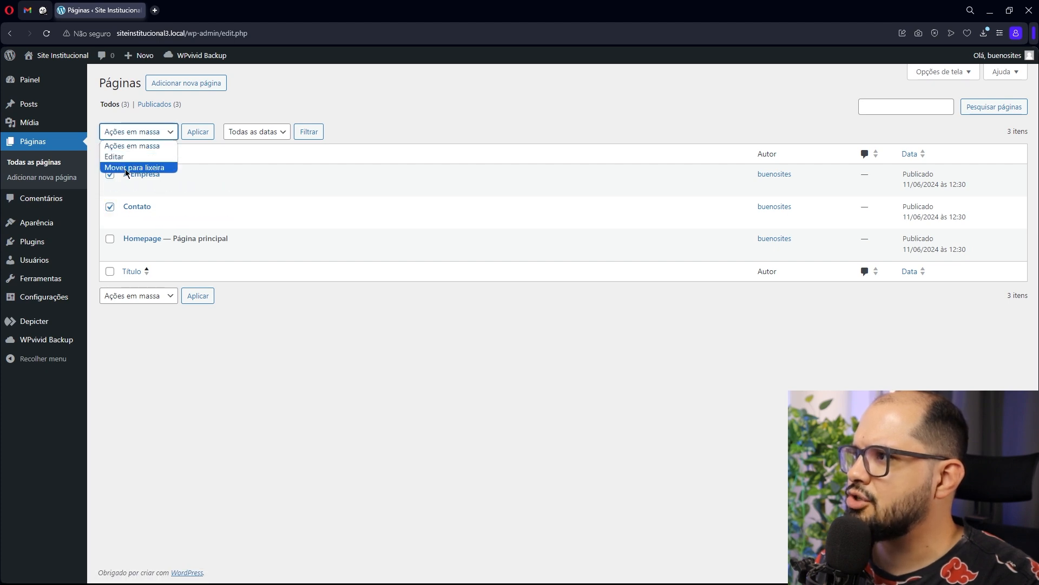
{"action": "left_click", "coordinate": [126, 169]}
{"action": "left_click", "coordinate": [190, 135]}
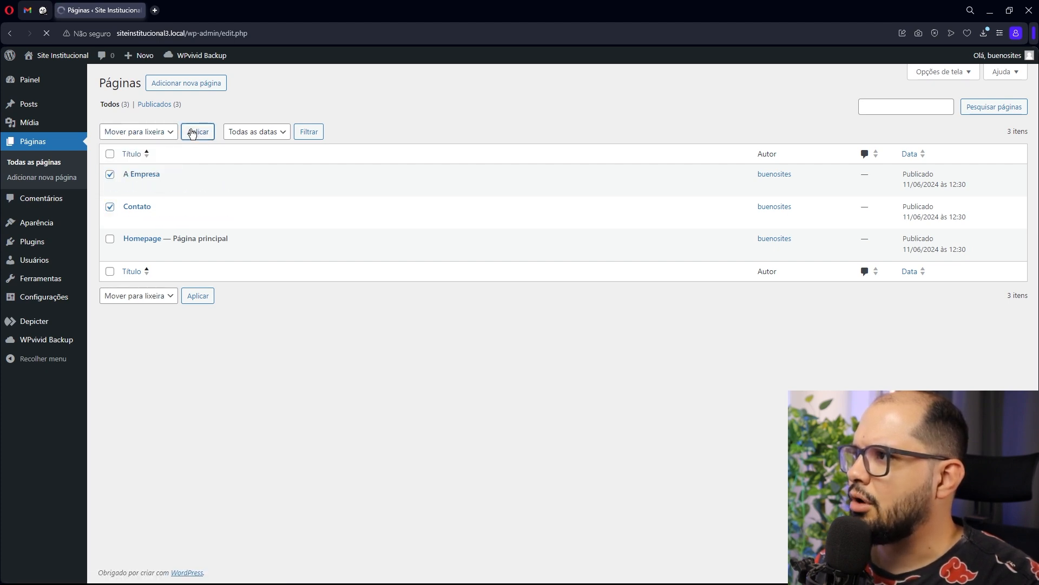
Permanently delete both trashed pages and return to the Pages list.
{"action": "left_click", "coordinate": [193, 138]}
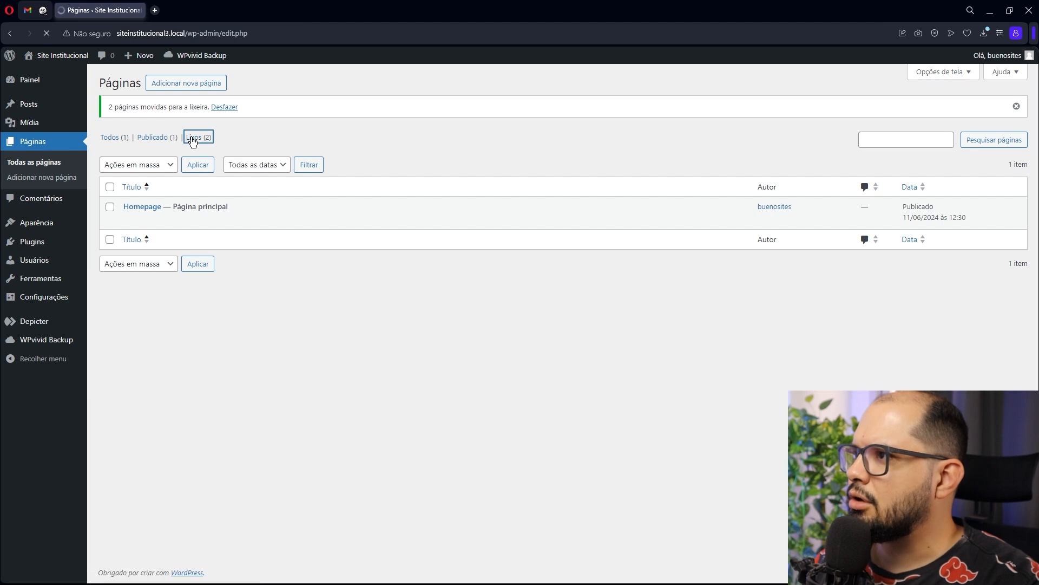
{"action": "left_click", "coordinate": [110, 154]}
{"action": "left_click", "coordinate": [132, 137]}
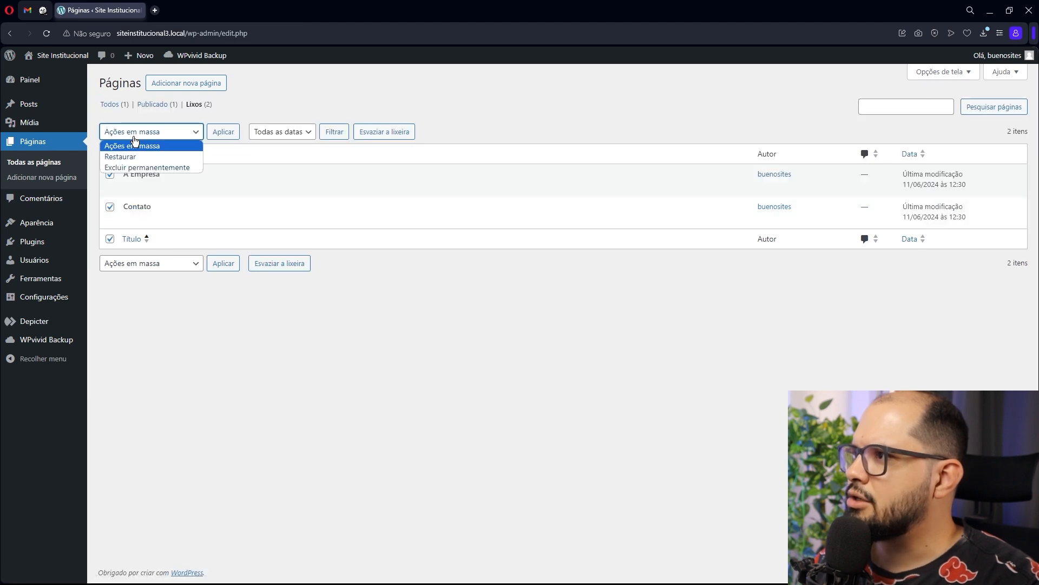
{"action": "left_click", "coordinate": [133, 168]}
{"action": "left_click", "coordinate": [220, 132]}
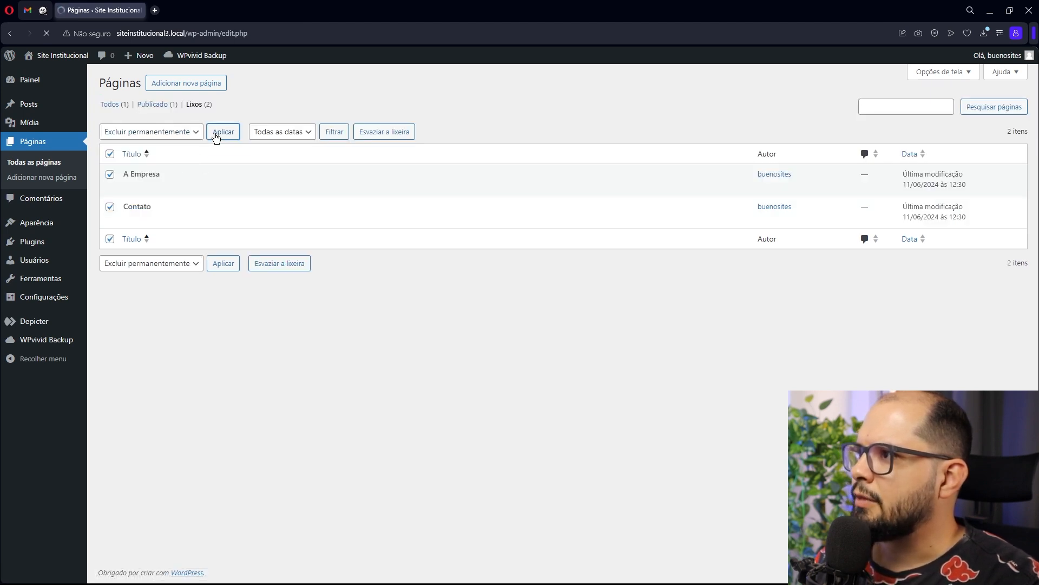
{"action": "left_click", "coordinate": [55, 178]}
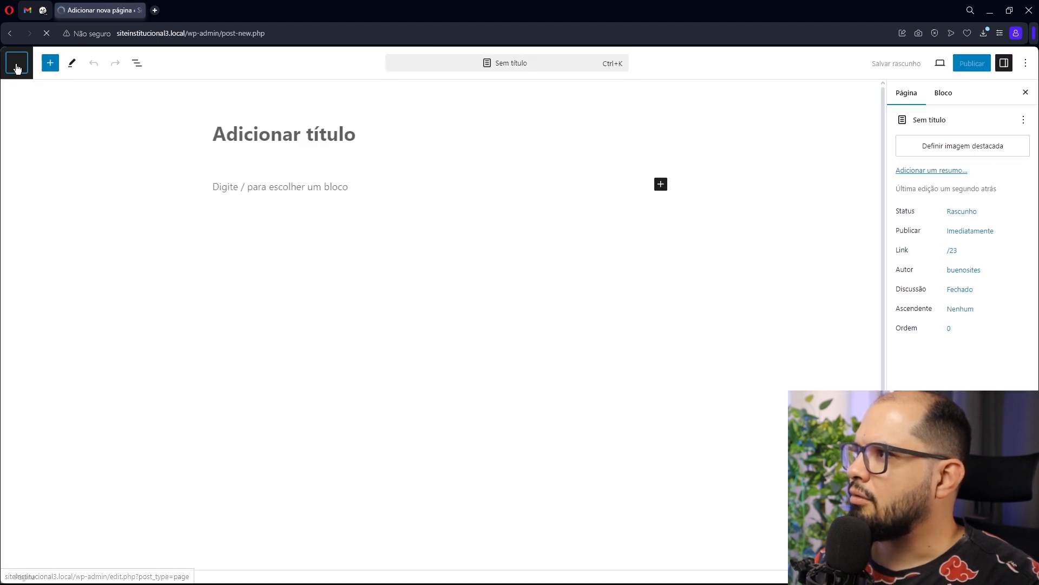
{"action": "left_click", "coordinate": [16, 67]}
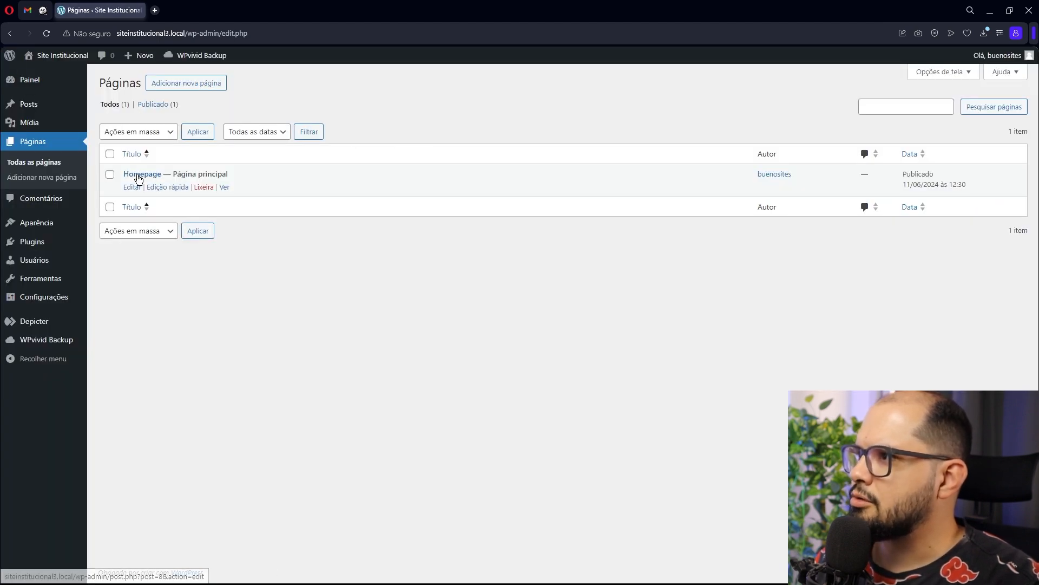
Go from Posts to Plugins to list the installed Depicter and WPvivid Backup Plugin.
{"action": "left_click", "coordinate": [35, 105]}
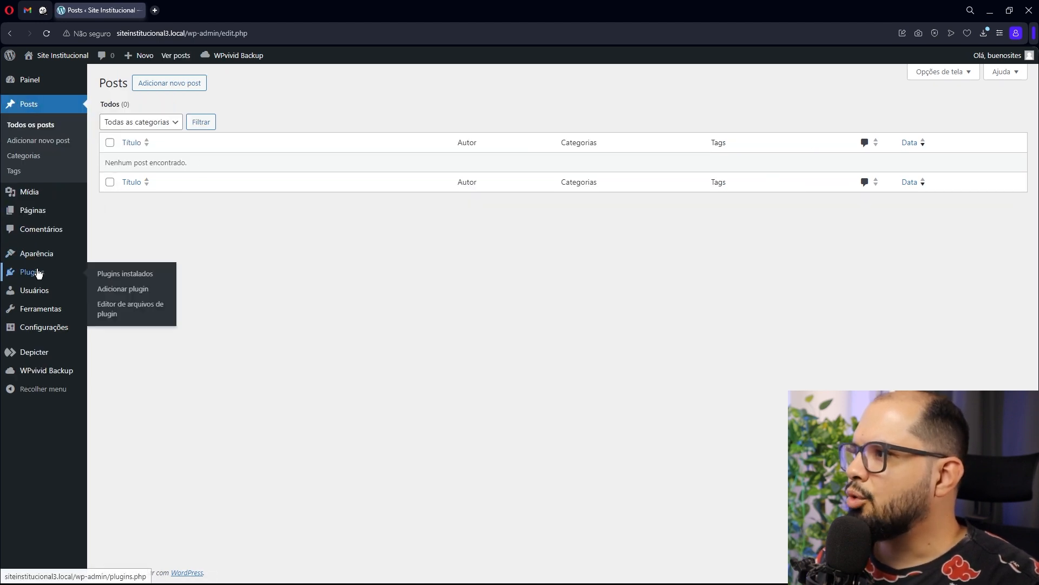
{"action": "left_click", "coordinate": [37, 274]}
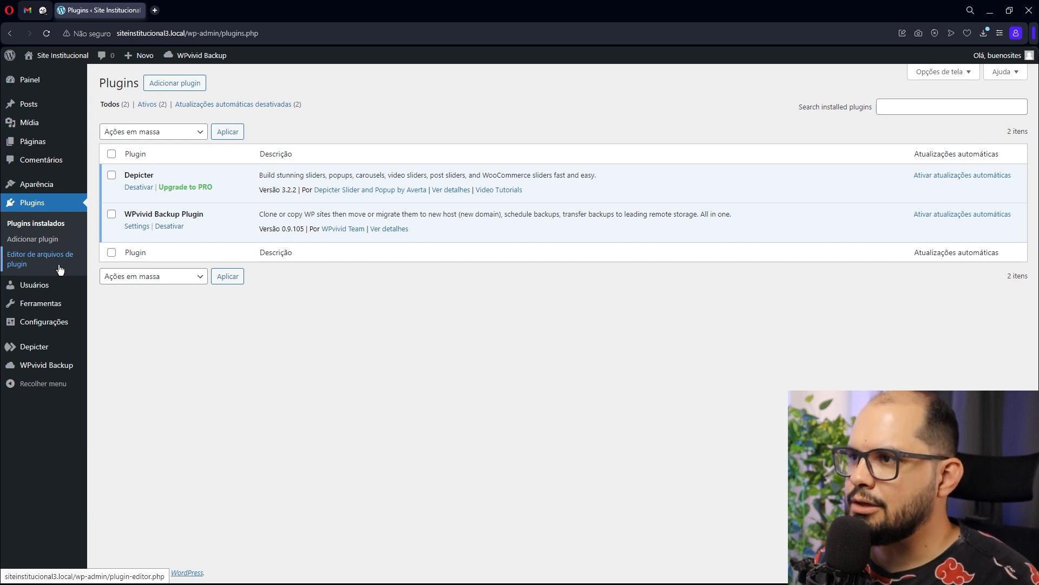
{"action": "mouse_move", "coordinate": [49, 57]}
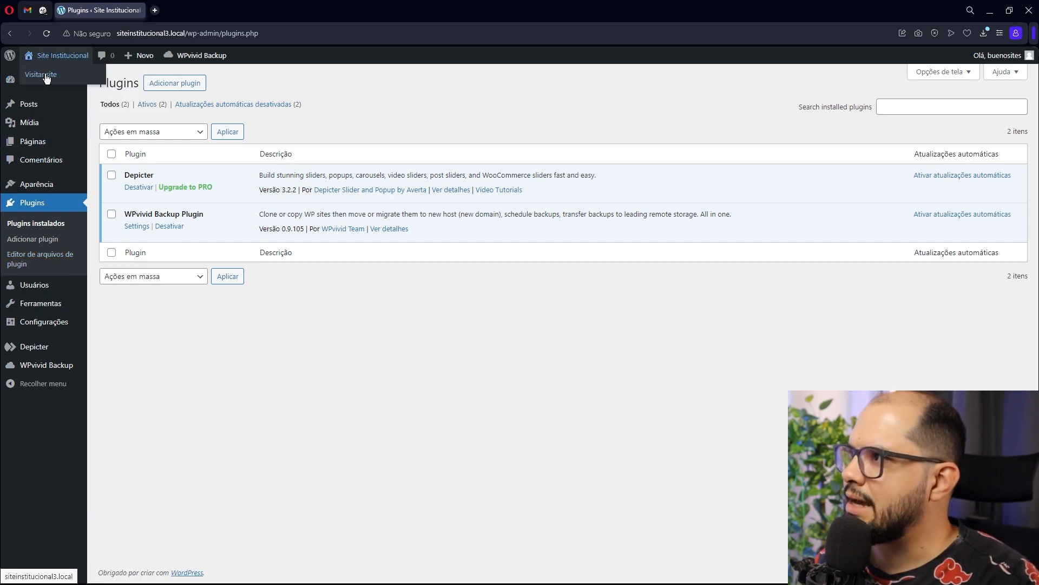
{"action": "right_click", "coordinate": [46, 79]}
{"action": "left_click", "coordinate": [65, 86]}
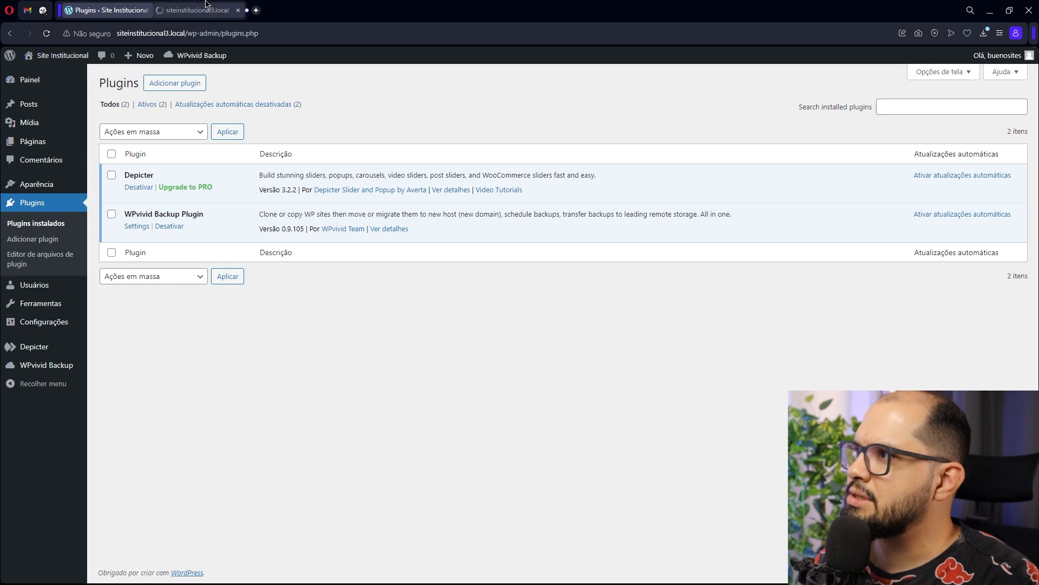
{"action": "left_click", "coordinate": [204, 14]}
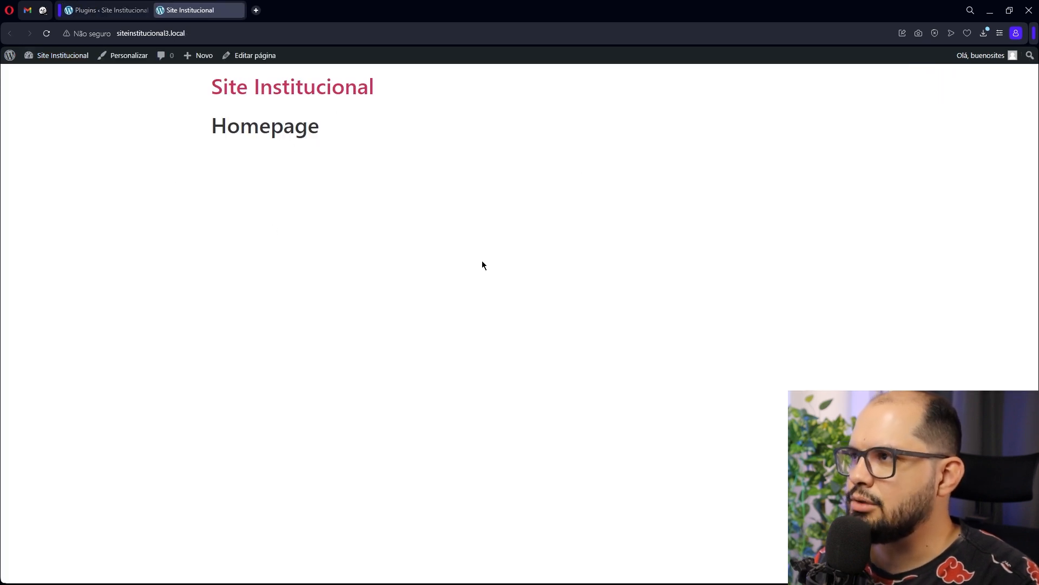
{"action": "left_click", "coordinate": [239, 11]}
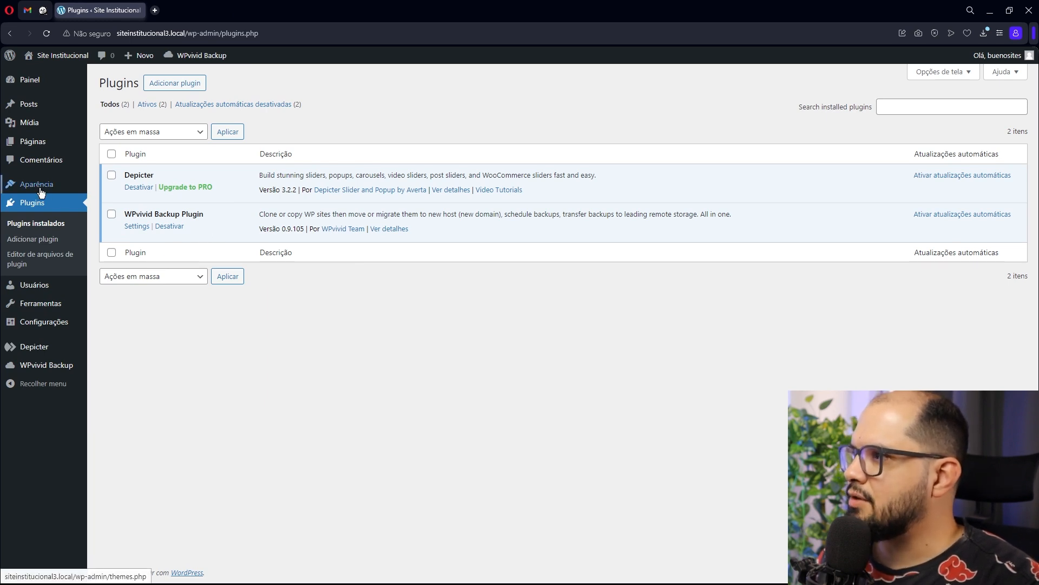
Install and activate the Astra theme from Themes > Add New Theme, keeping Hello Elementor.
{"action": "mouse_move", "coordinate": [43, 187]}
{"action": "left_click", "coordinate": [113, 189]}
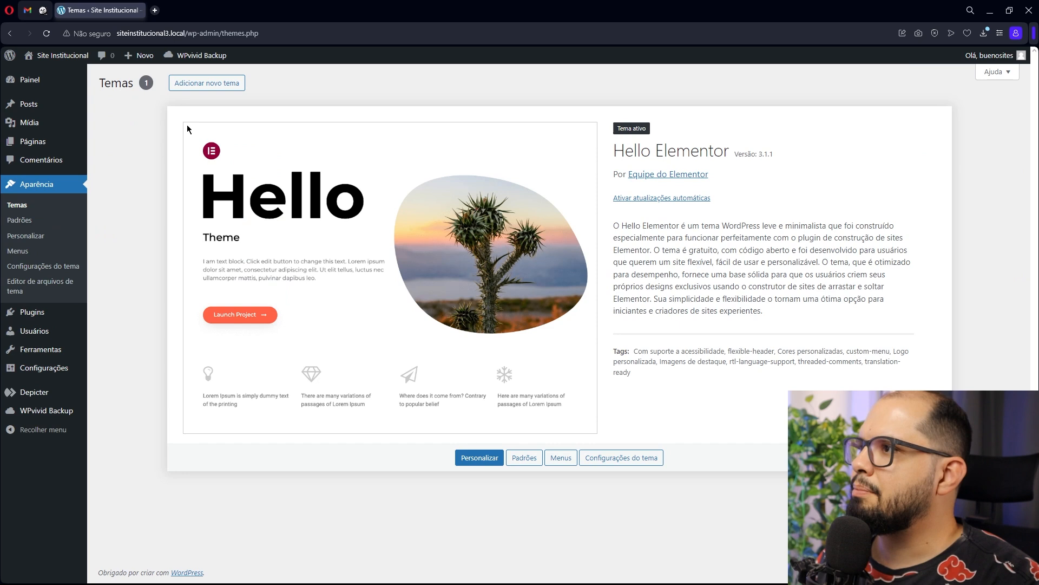
{"action": "left_click", "coordinate": [209, 84]}
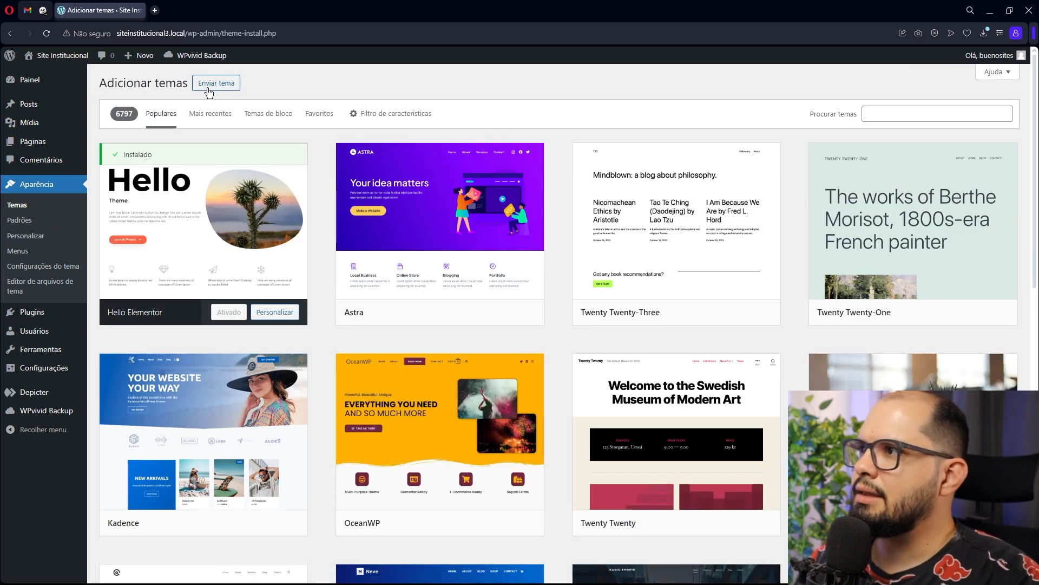
{"action": "mouse_move", "coordinate": [504, 233]}
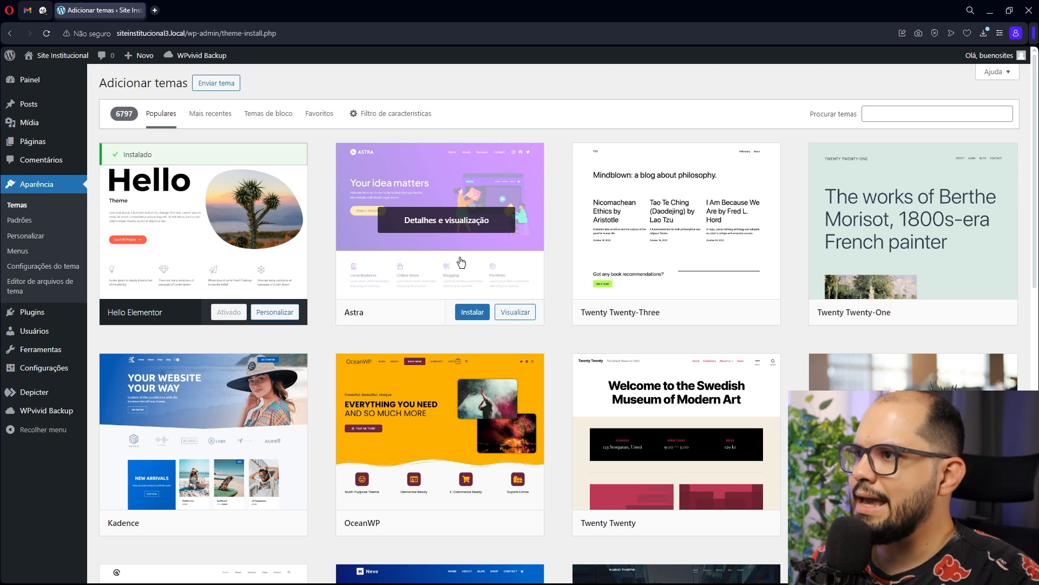
{"action": "left_click", "coordinate": [472, 313]}
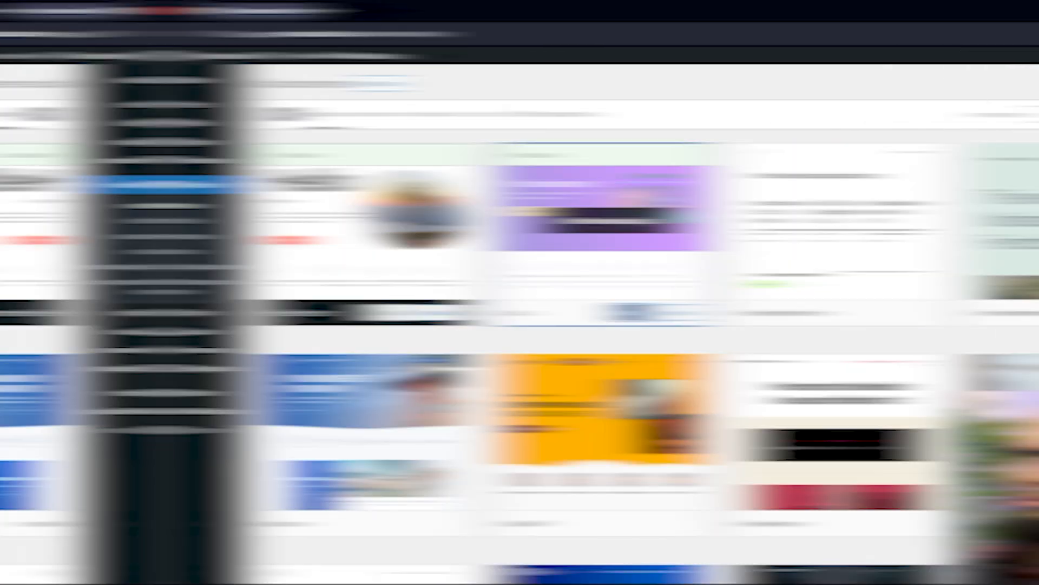
{"action": "left_click", "coordinate": [470, 319]}
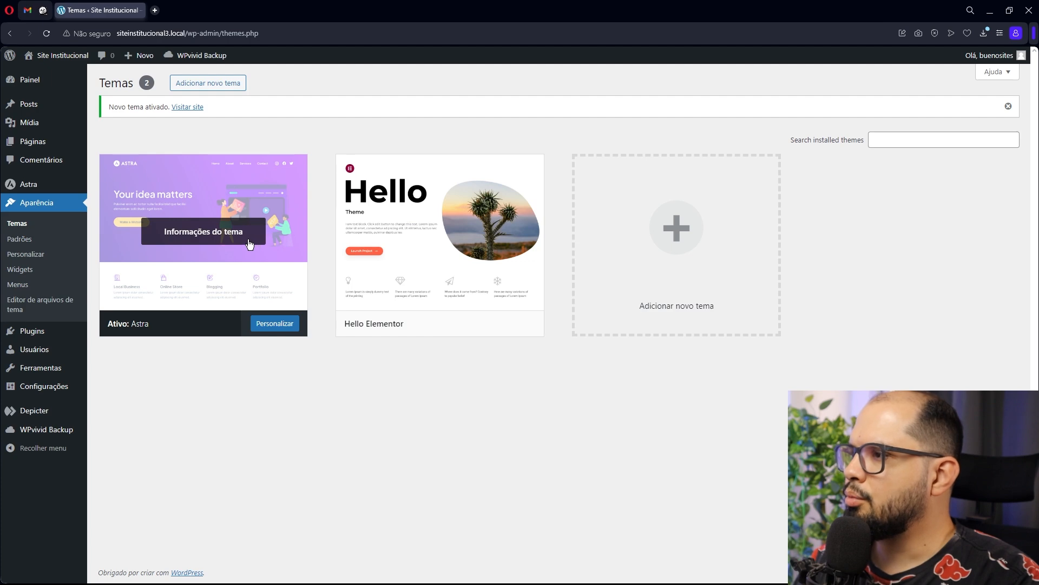
Delete the Hello Elementor theme from its details and review the remaining Astra 4.8.0 theme.
{"action": "left_click", "coordinate": [439, 234]}
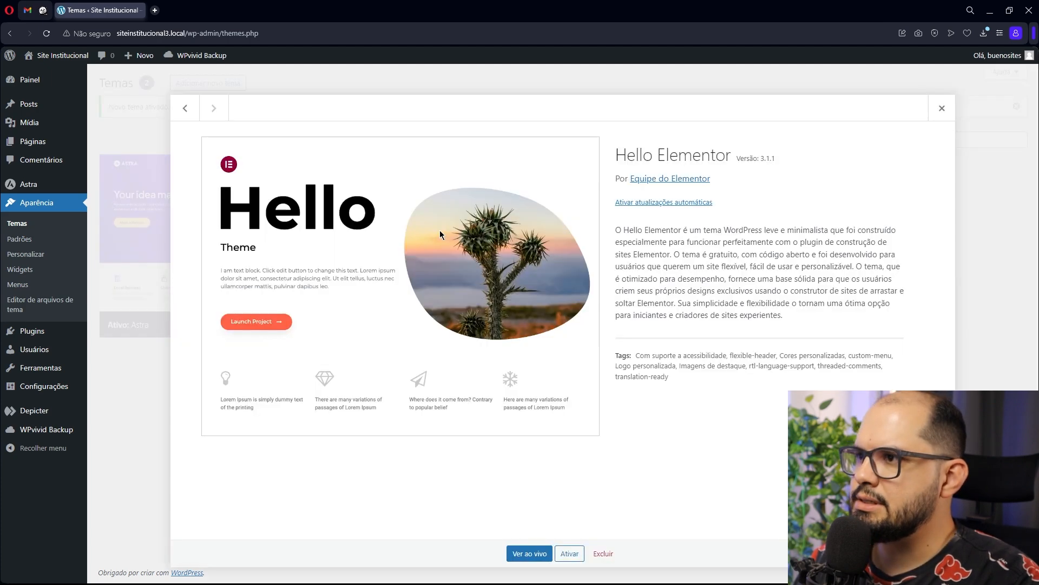
{"action": "left_click", "coordinate": [603, 553]}
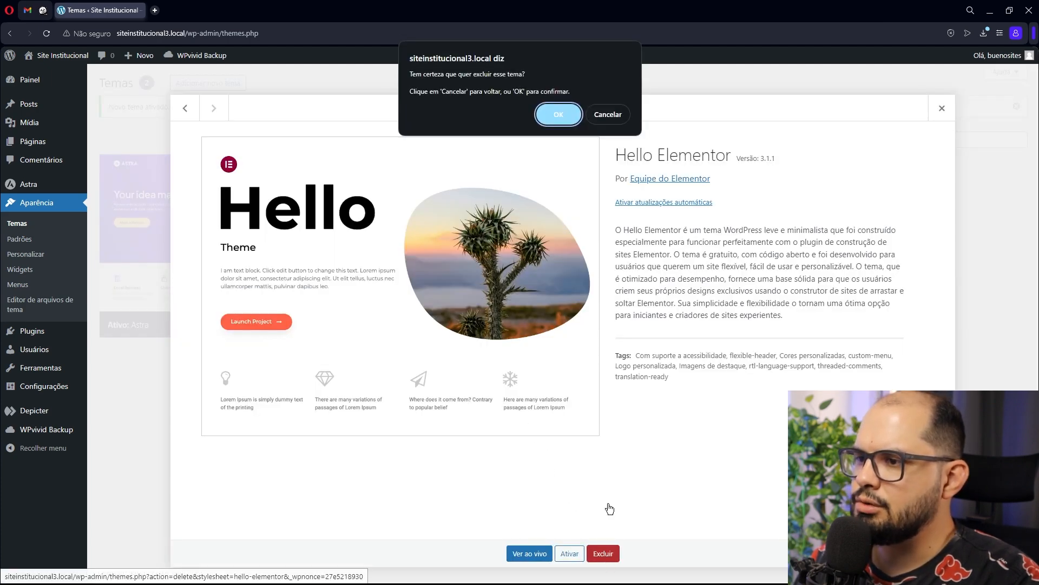
{"action": "left_click", "coordinate": [560, 112]}
{"action": "left_click", "coordinate": [210, 228]}
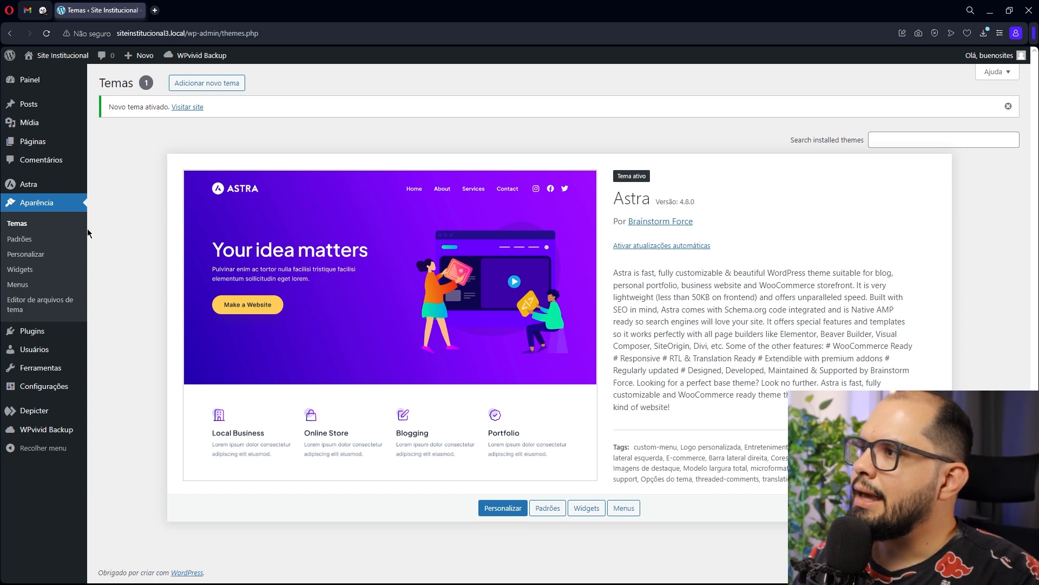
{"action": "mouse_move", "coordinate": [29, 187]}
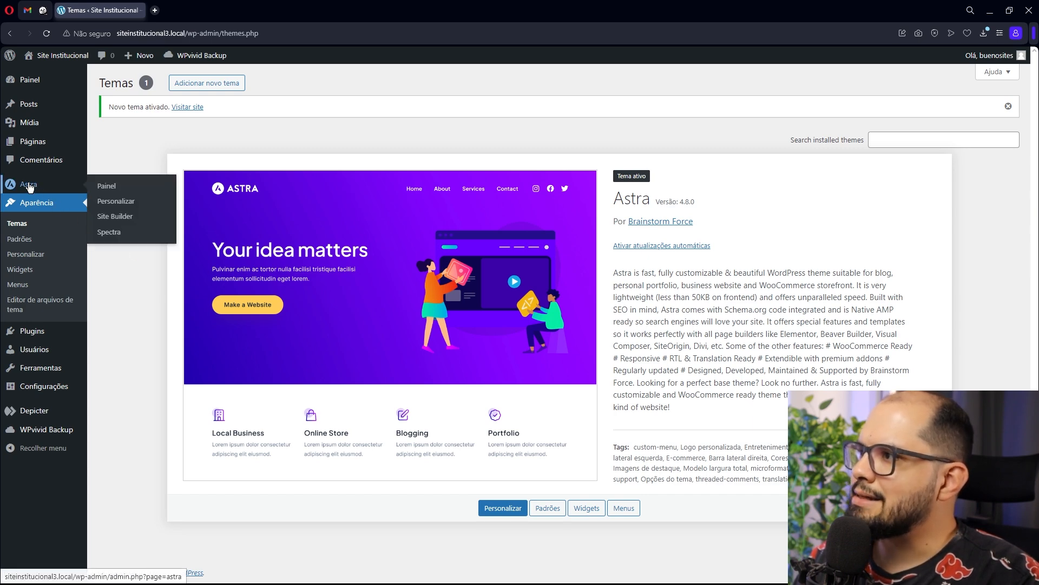
Open the Astra theme dashboard and view its General settings section.
{"action": "left_click", "coordinate": [121, 188]}
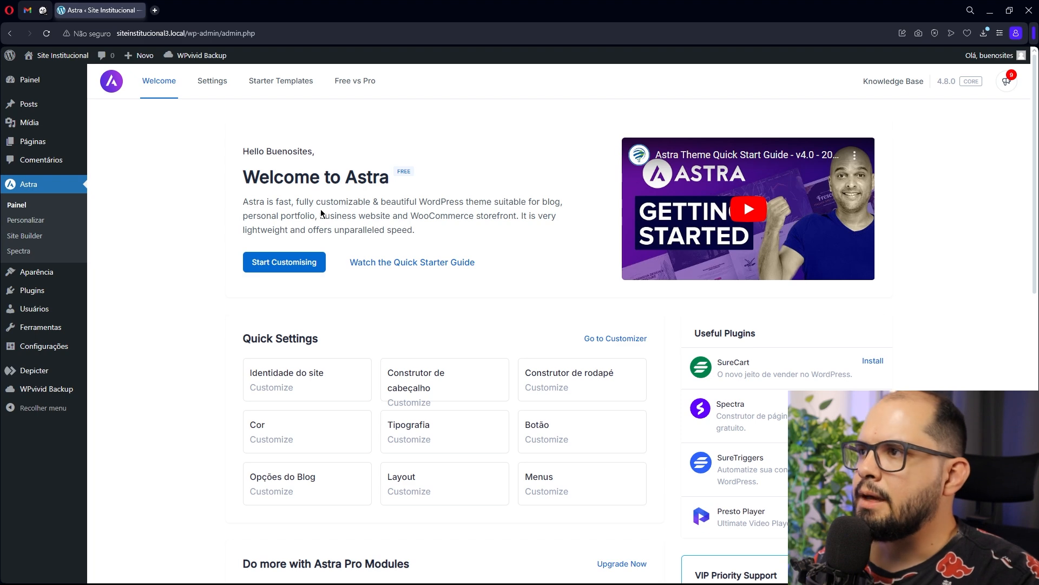
{"action": "scroll", "coordinate": [321, 212], "scroll_direction": "down", "scroll_amount": 1}
{"action": "scroll", "coordinate": [321, 213], "scroll_direction": "down", "scroll_amount": 3}
{"action": "scroll", "coordinate": [321, 213], "scroll_direction": "up", "scroll_amount": 4}
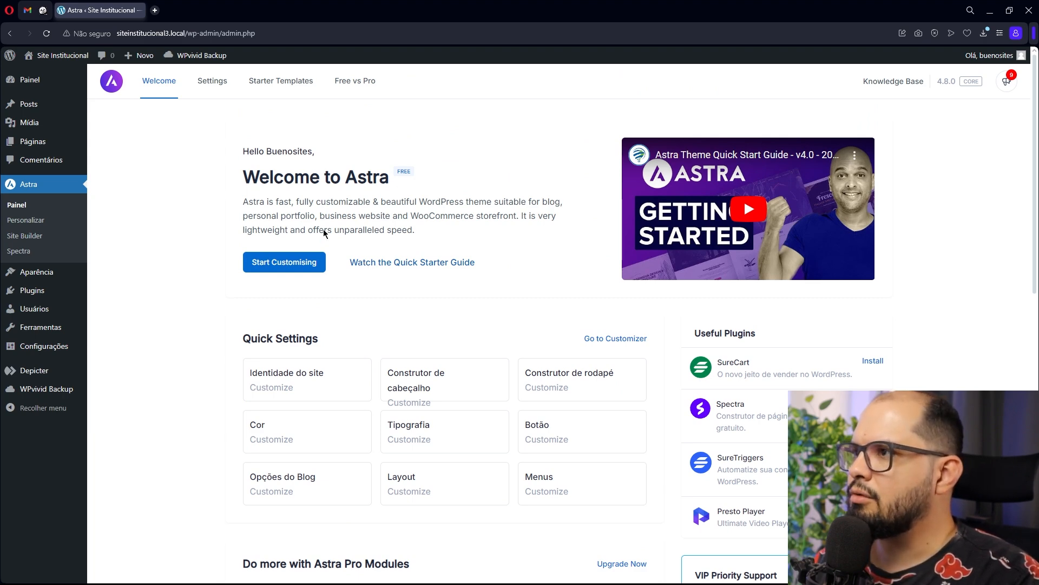
{"action": "left_click", "coordinate": [212, 82]}
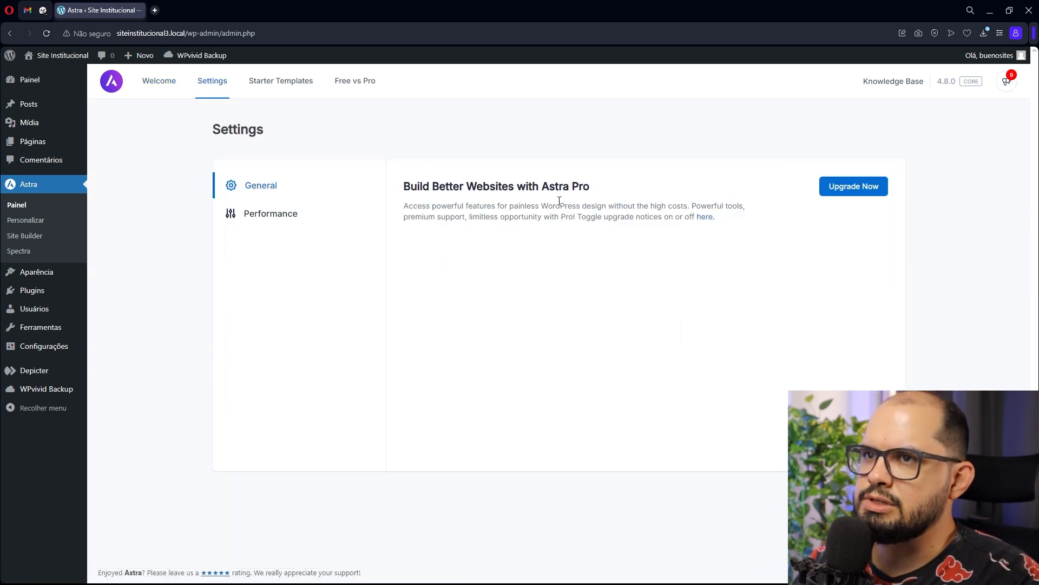
Install and activate the Starter Templates plugin from Astra's Starter Templates section.
{"action": "left_click", "coordinate": [289, 85]}
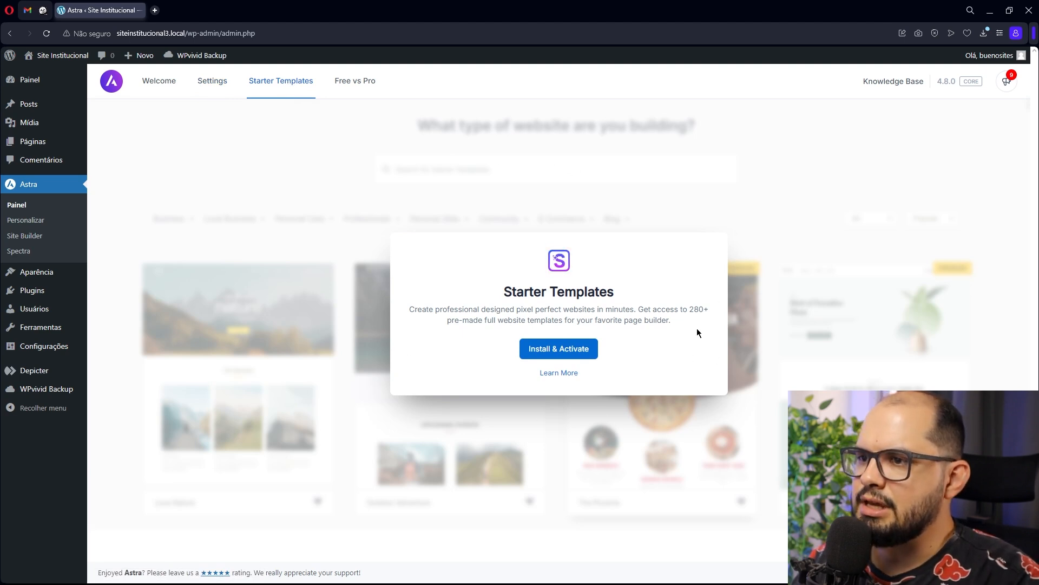
{"action": "left_click", "coordinate": [561, 354]}
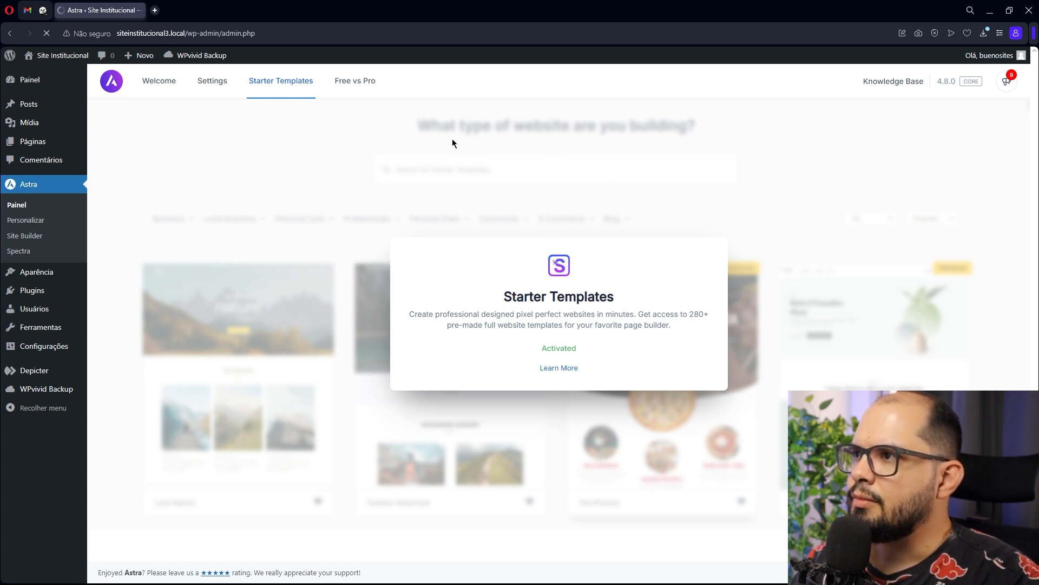
Check Astra's Free vs Pro comparison on the way to the Starter Templates build-method choice.
{"action": "left_click", "coordinate": [356, 81]}
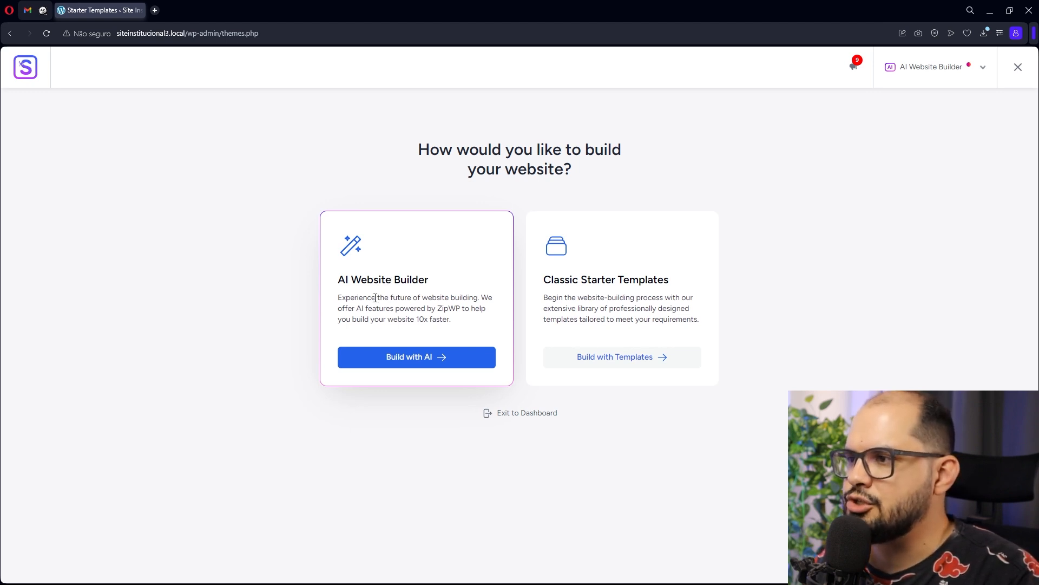
Choose the AI Website Builder and start connecting a ZipWP account to siteinstitucional3.local.
{"action": "left_click", "coordinate": [408, 361]}
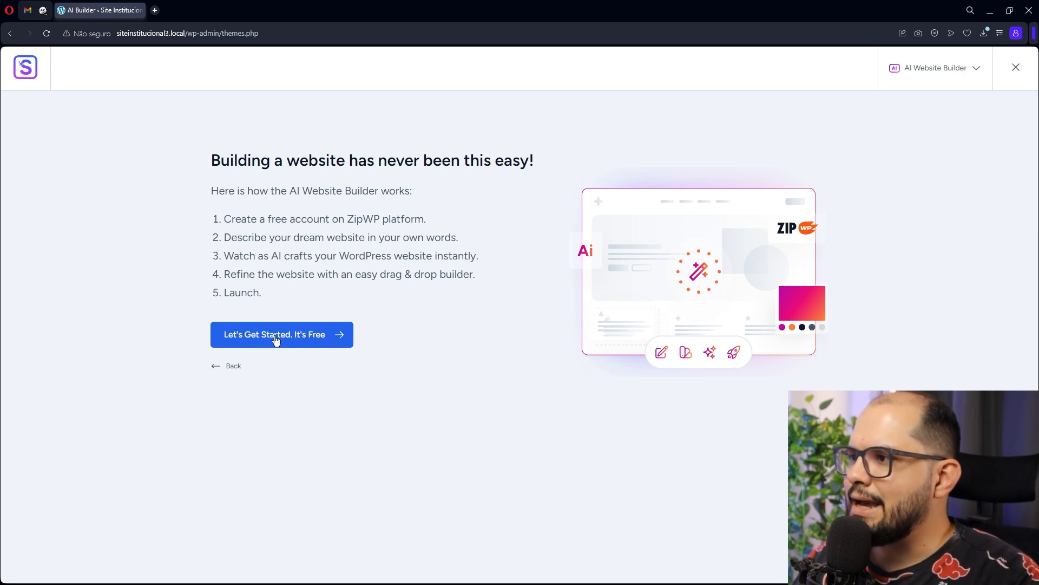
{"action": "left_click", "coordinate": [297, 344]}
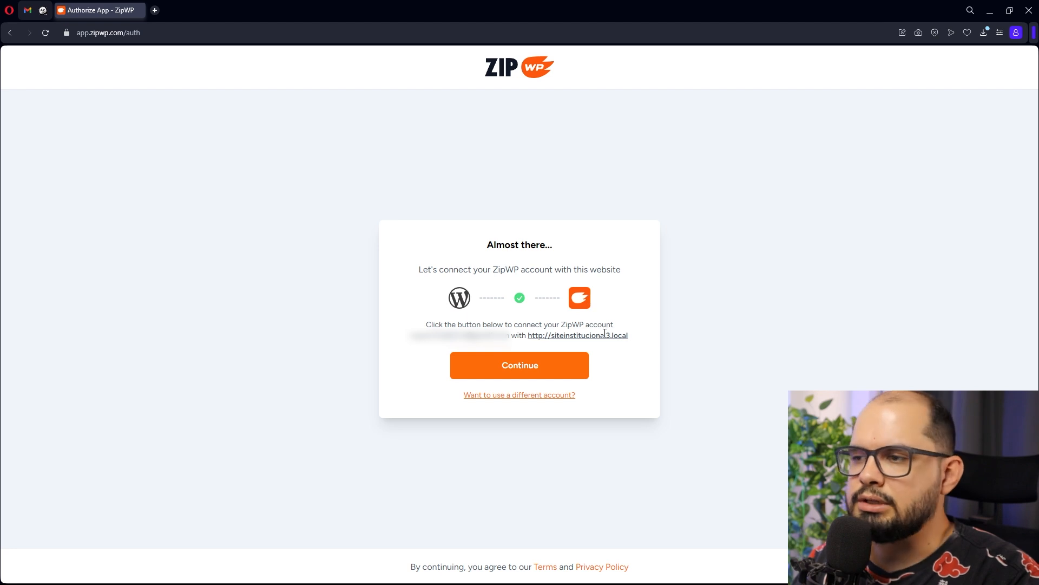
Sign up for a new ZipWP account by email on the Free plan and verify it with the emailed code.
{"action": "left_click", "coordinate": [514, 395]}
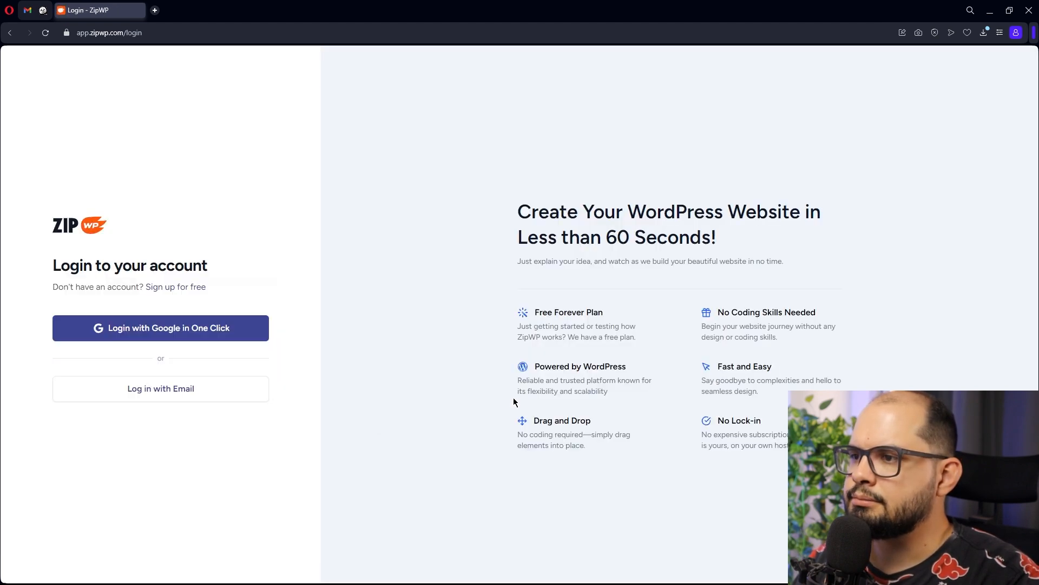
{"action": "left_click", "coordinate": [170, 292]}
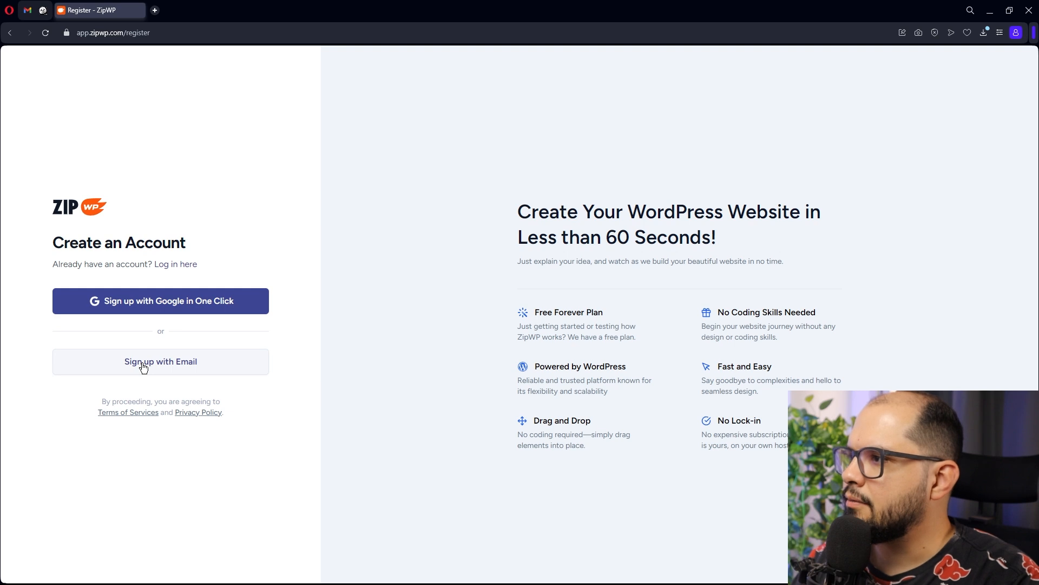
{"action": "left_click", "coordinate": [143, 364]}
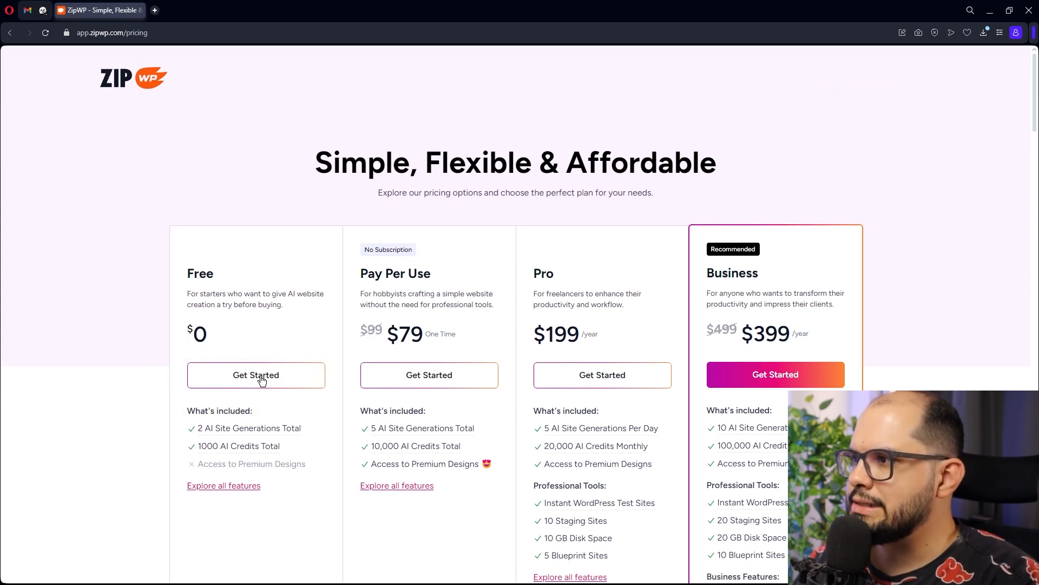
{"action": "scroll", "coordinate": [262, 380], "scroll_direction": "down", "scroll_amount": 1}
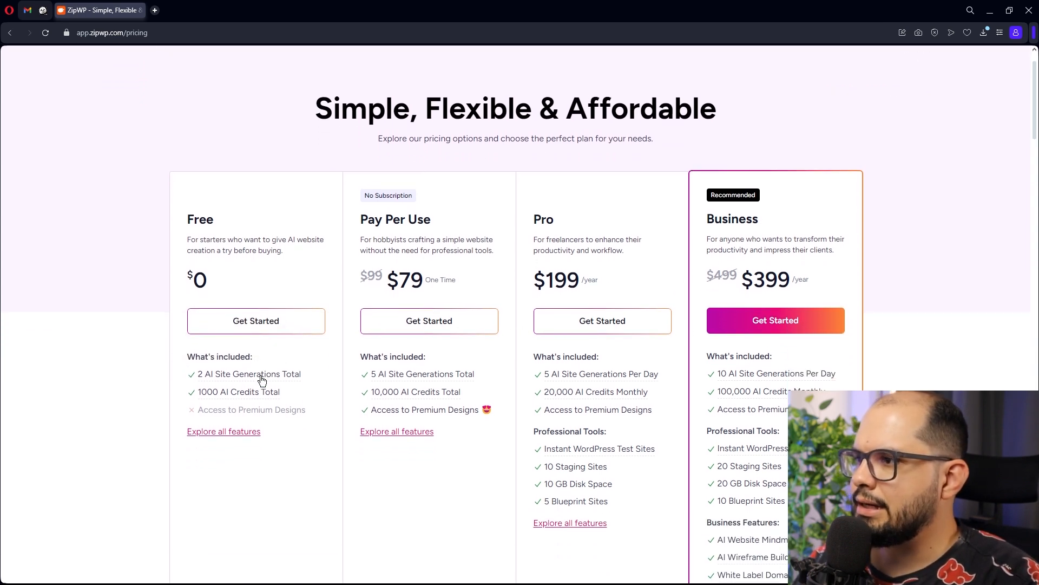
{"action": "left_click", "coordinate": [250, 327]}
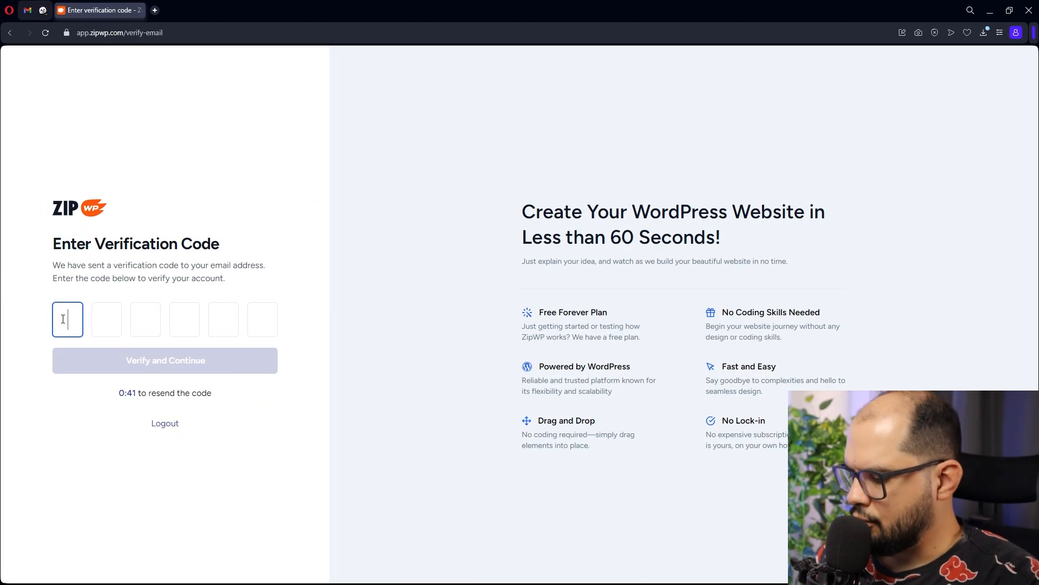
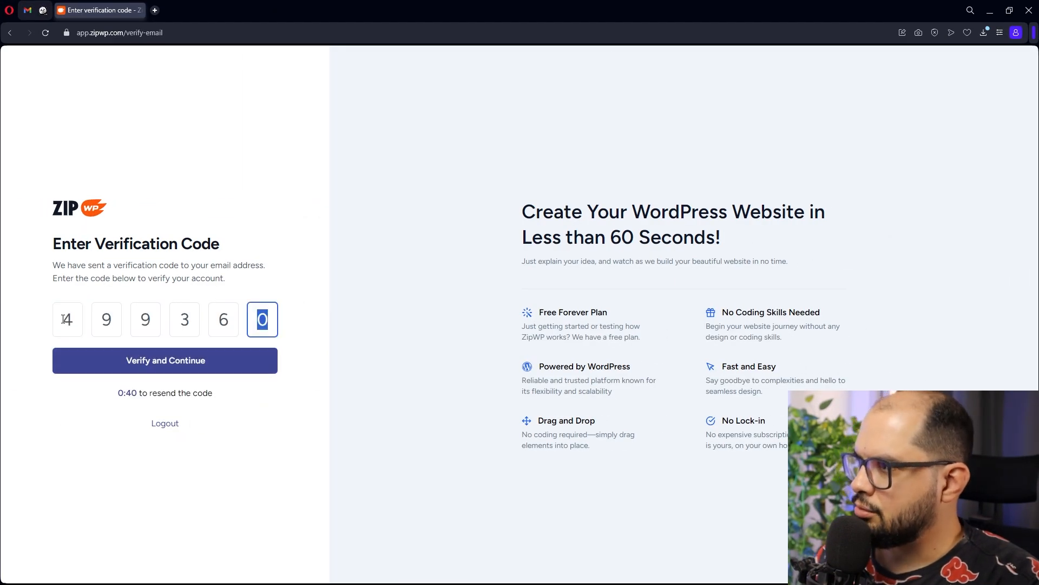
{"action": "left_click", "coordinate": [152, 367]}
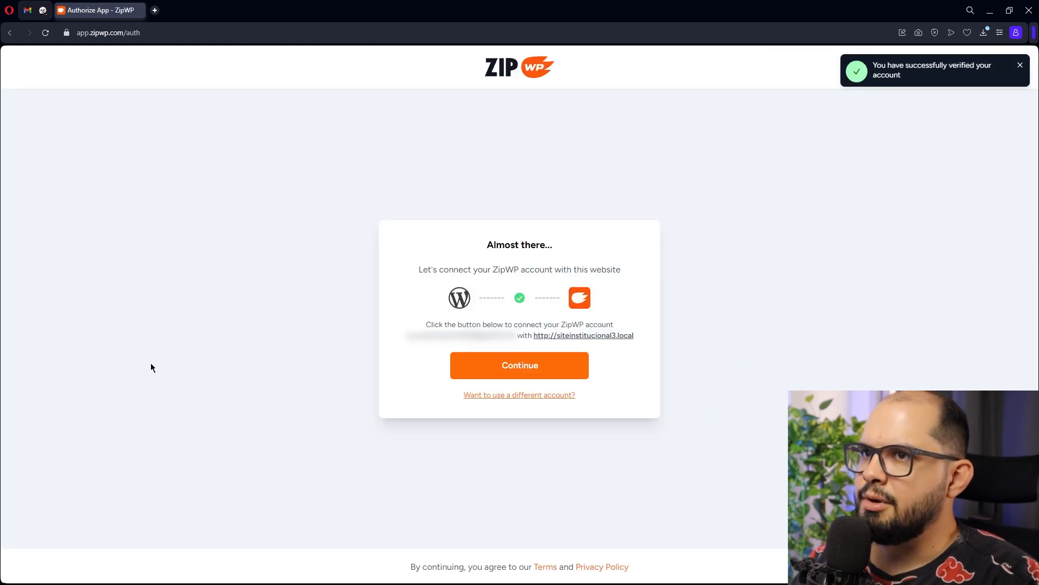
{"action": "left_click", "coordinate": [1021, 69]}
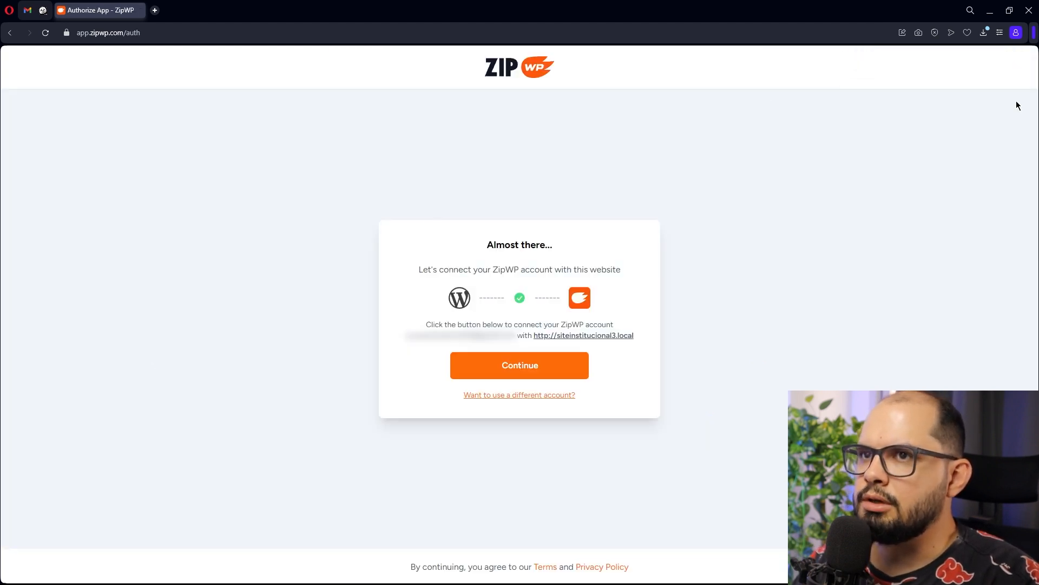
Connect the ZipWP account, name the site Bueno Construct and mark it a Local business.
{"action": "left_click", "coordinate": [521, 368]}
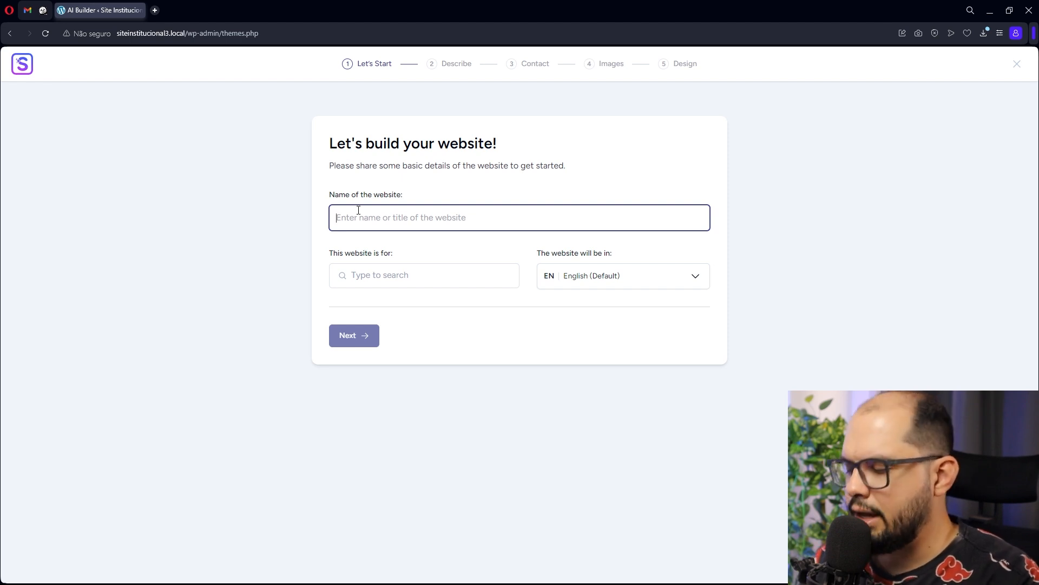
{"action": "left_click", "coordinate": [359, 213]}
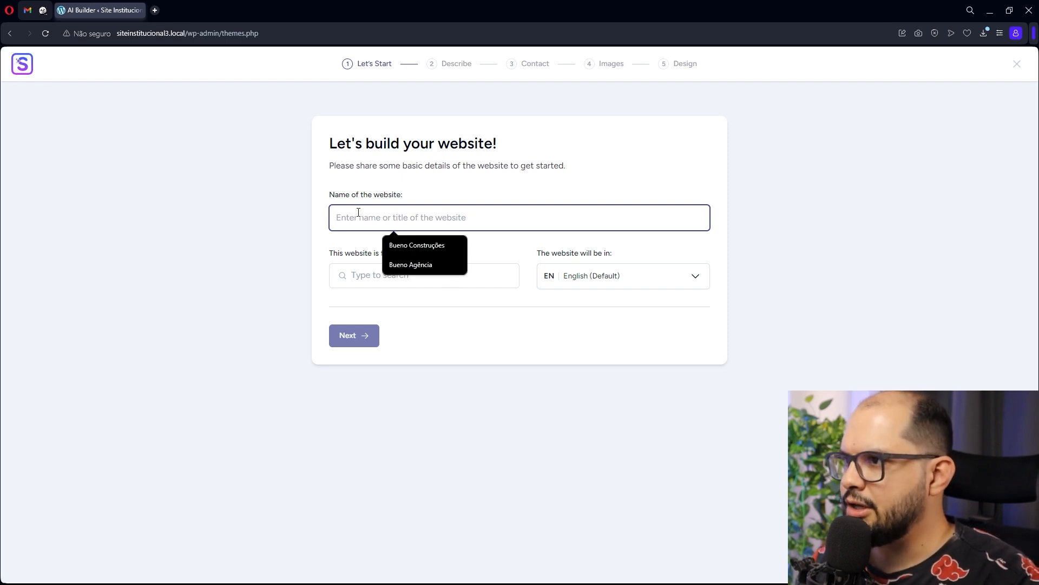
{"action": "type", "text": "Bueno Con"}
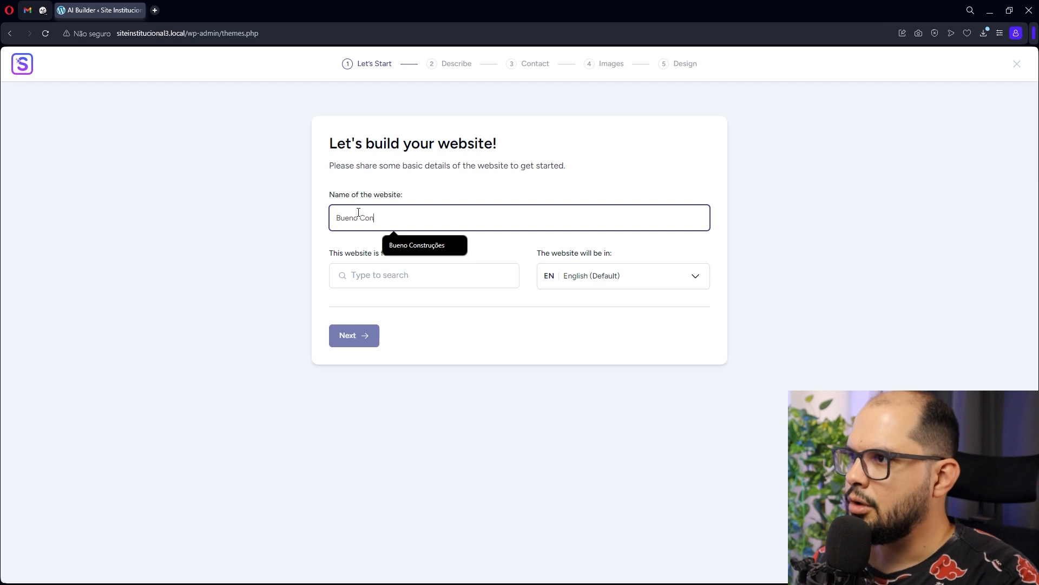
{"action": "type", "text": "structi"}
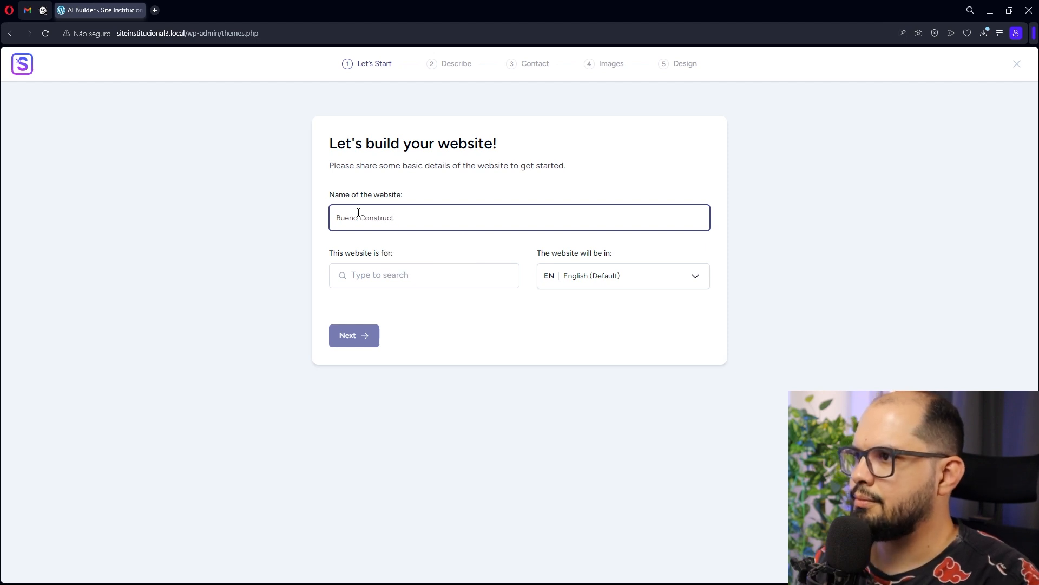
{"action": "left_click", "coordinate": [402, 277]}
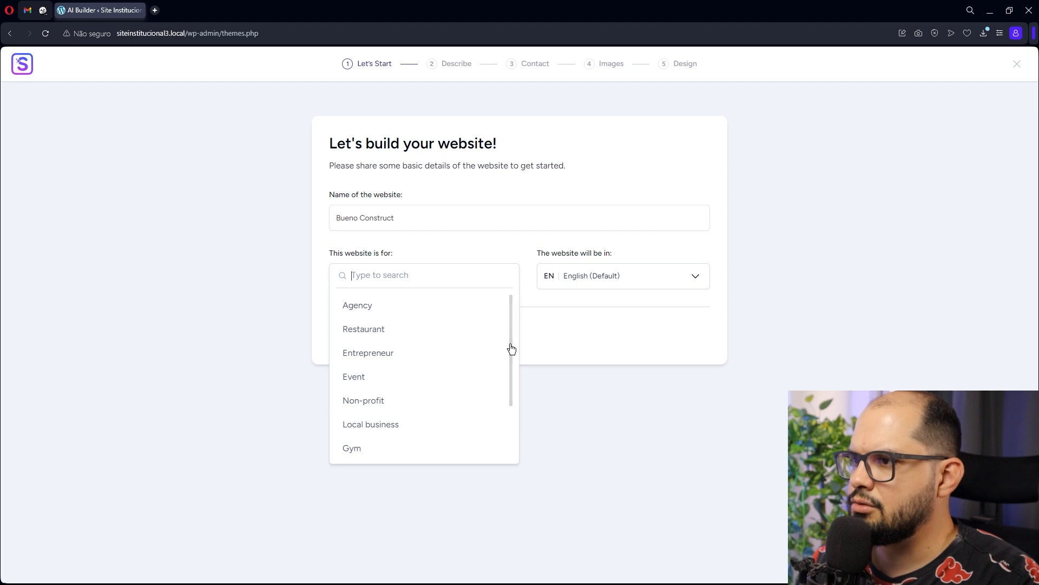
{"action": "mouse_move", "coordinate": [511, 348]}
{"action": "left_mouse_down"}
{"action": "mouse_move", "coordinate": [505, 401]}
{"action": "mouse_move", "coordinate": [506, 341]}
{"action": "left_mouse_up"}
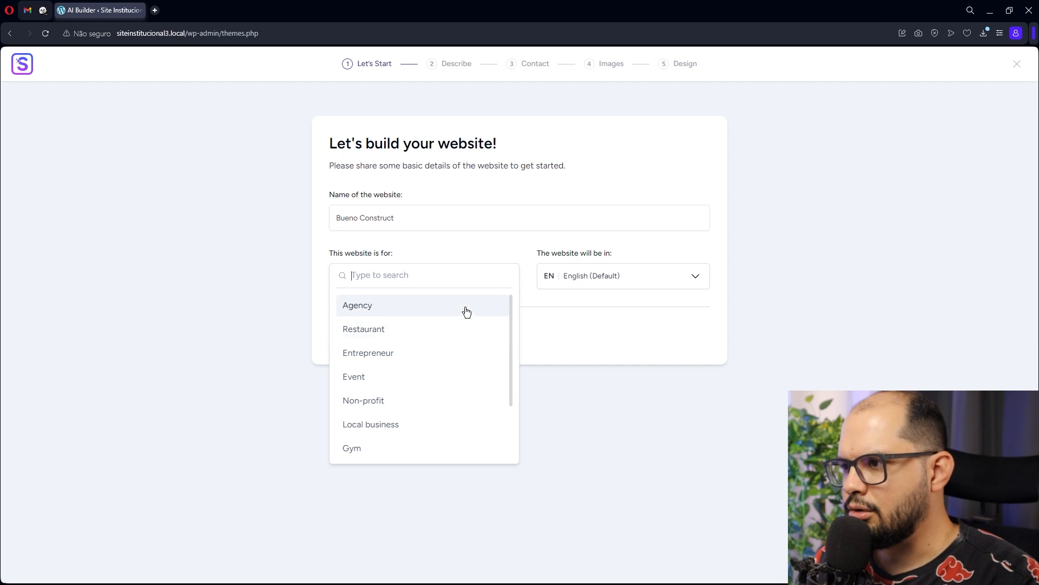
{"action": "left_click", "coordinate": [389, 428]}
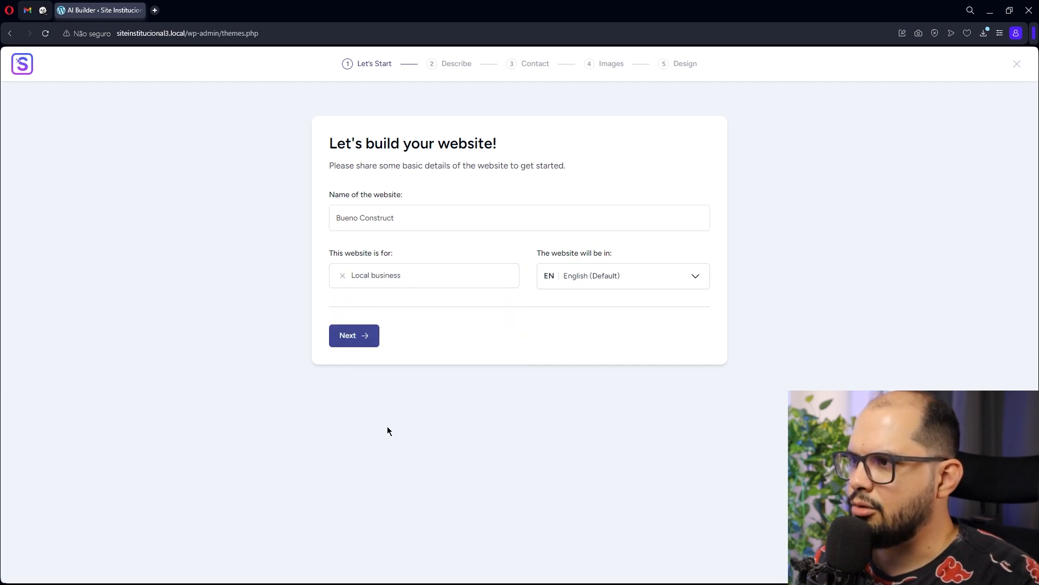
Set the site language to Portuguese (Brazil) by searching 'Por' in the language list.
{"action": "left_click", "coordinate": [597, 275]}
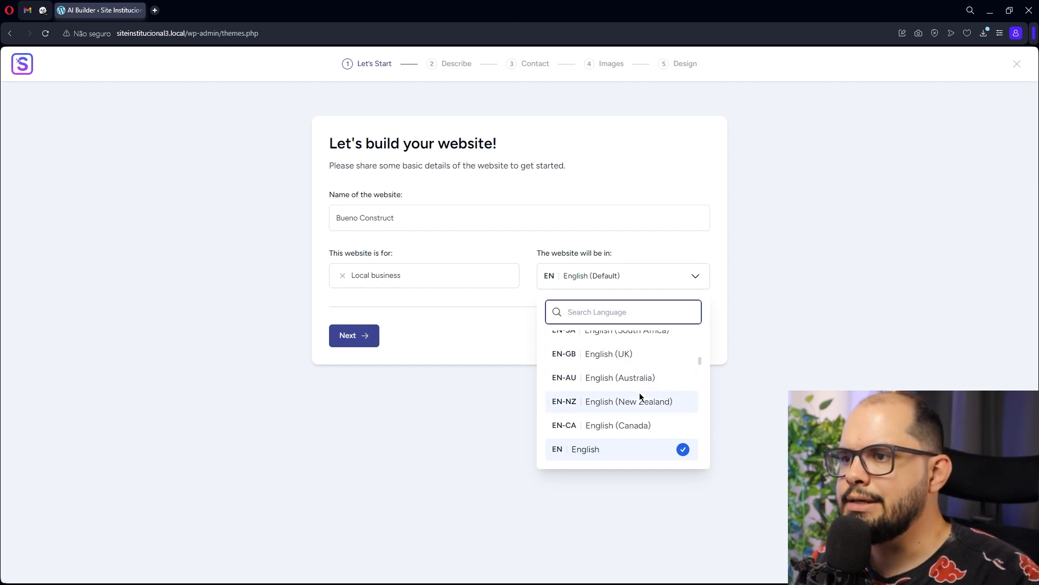
{"action": "scroll", "coordinate": [640, 397], "scroll_direction": "down", "scroll_amount": 15}
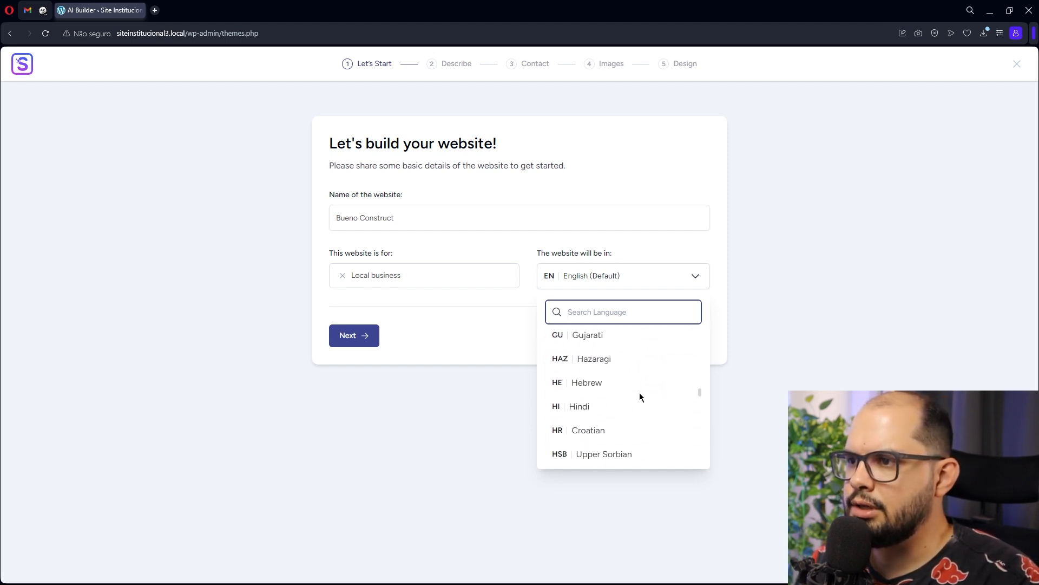
{"action": "scroll", "coordinate": [640, 397], "scroll_direction": "down", "scroll_amount": 2}
{"action": "scroll", "coordinate": [640, 397], "scroll_direction": "up", "scroll_amount": 5}
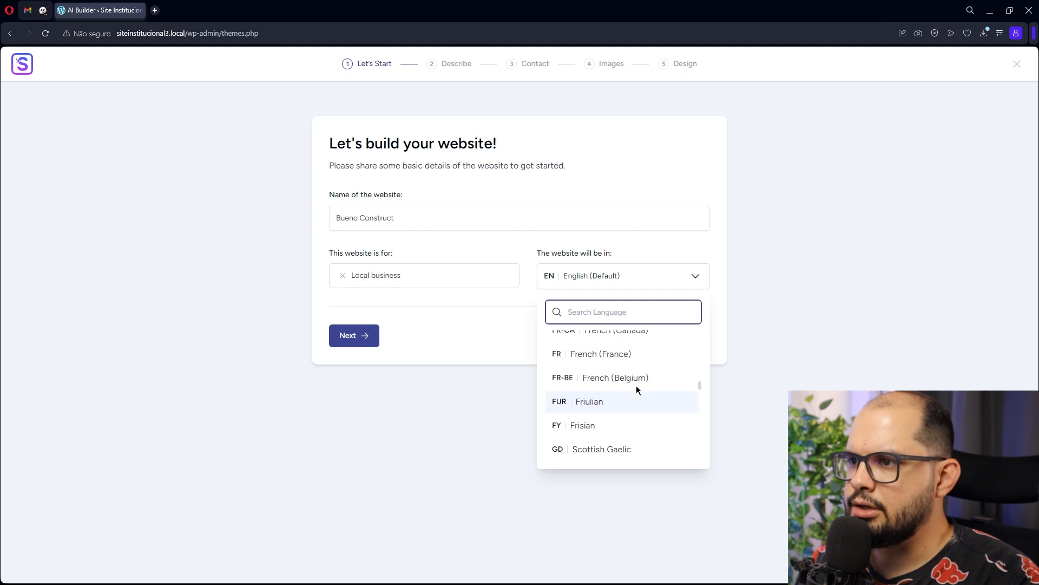
{"action": "left_click", "coordinate": [603, 316]}
{"action": "type", "text": "Por"}
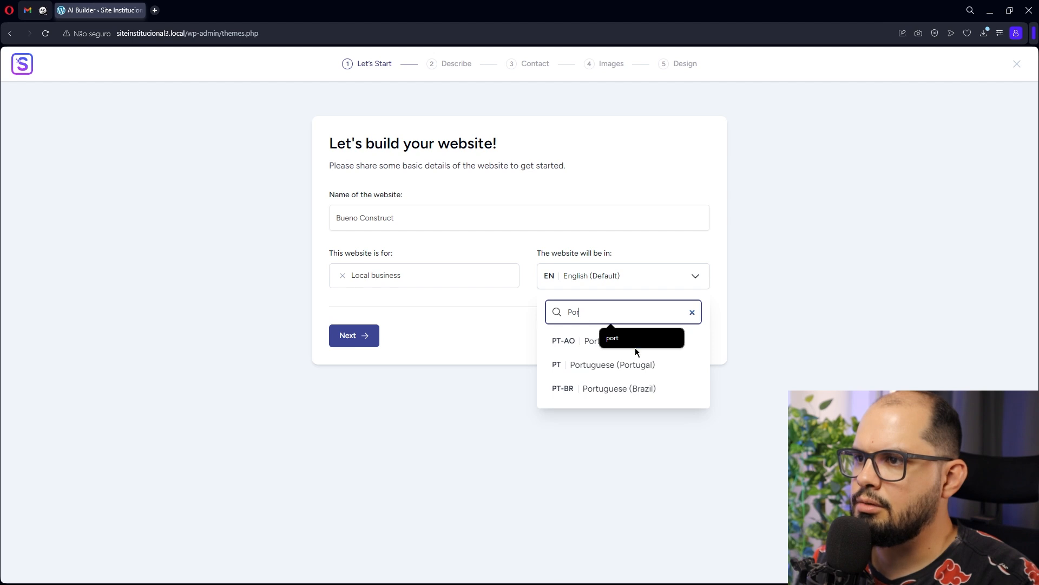
{"action": "left_click", "coordinate": [676, 338]}
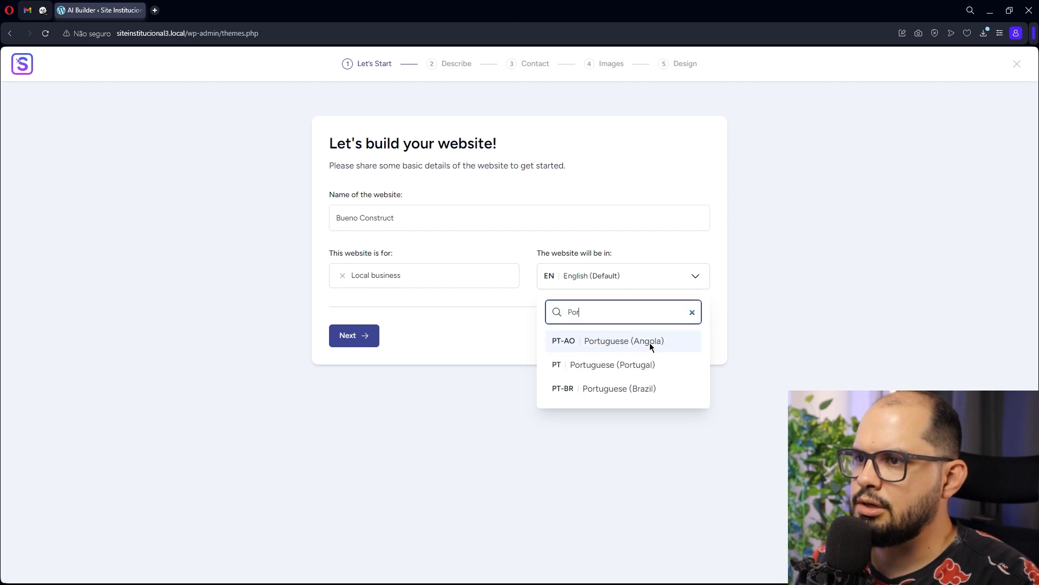
{"action": "left_click", "coordinate": [607, 388]}
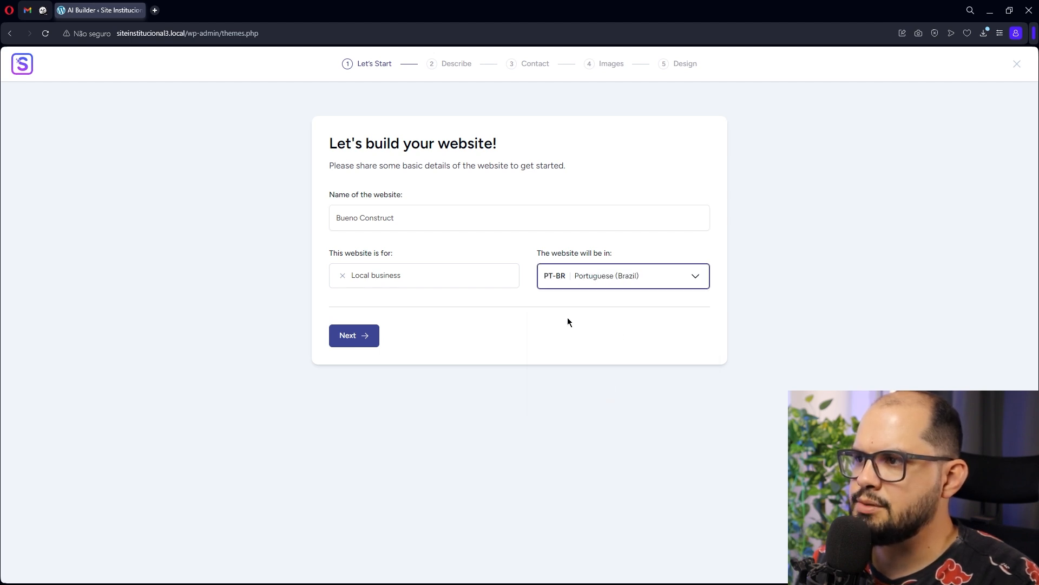
Advance the AI Builder to the Describe step, then open a new browser tab.
{"action": "left_click", "coordinate": [354, 340]}
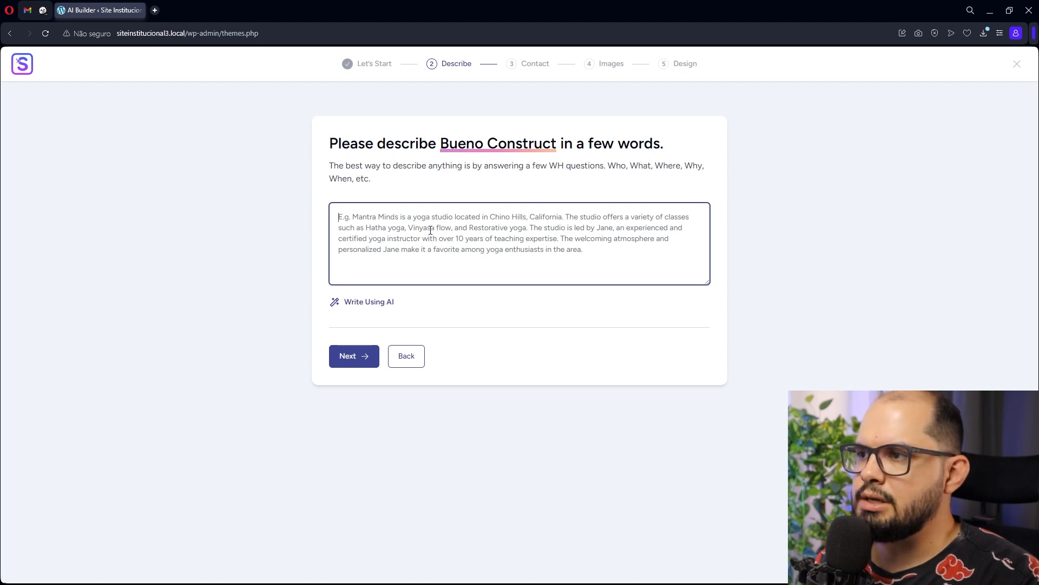
{"action": "left_click", "coordinate": [155, 9]}
Load google.com/translate in the browser.
{"action": "type", "text": "google.comt"}
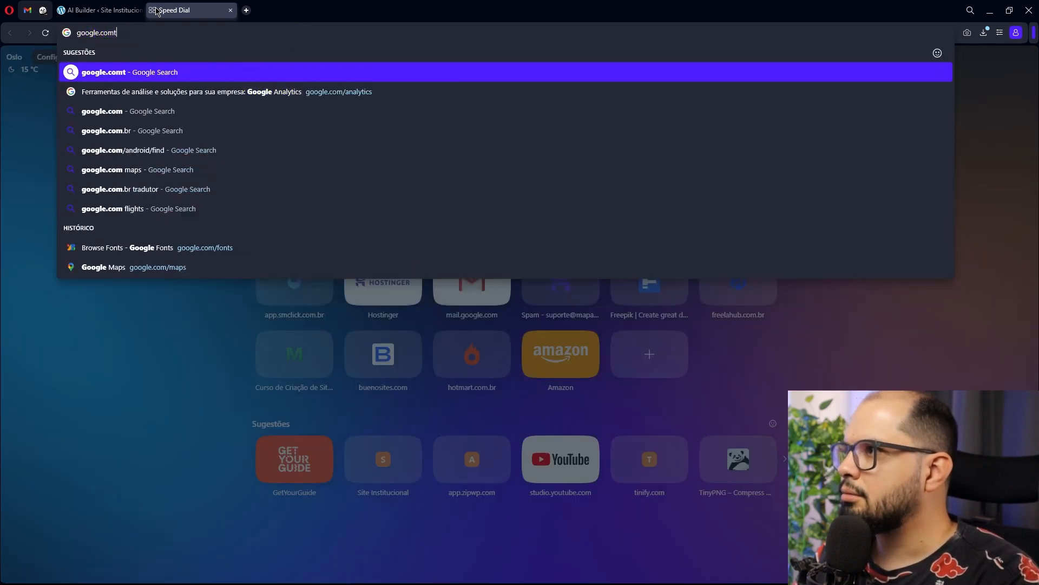
{"action": "key", "text": "BackSpace"}
{"action": "type", "text": "/"}
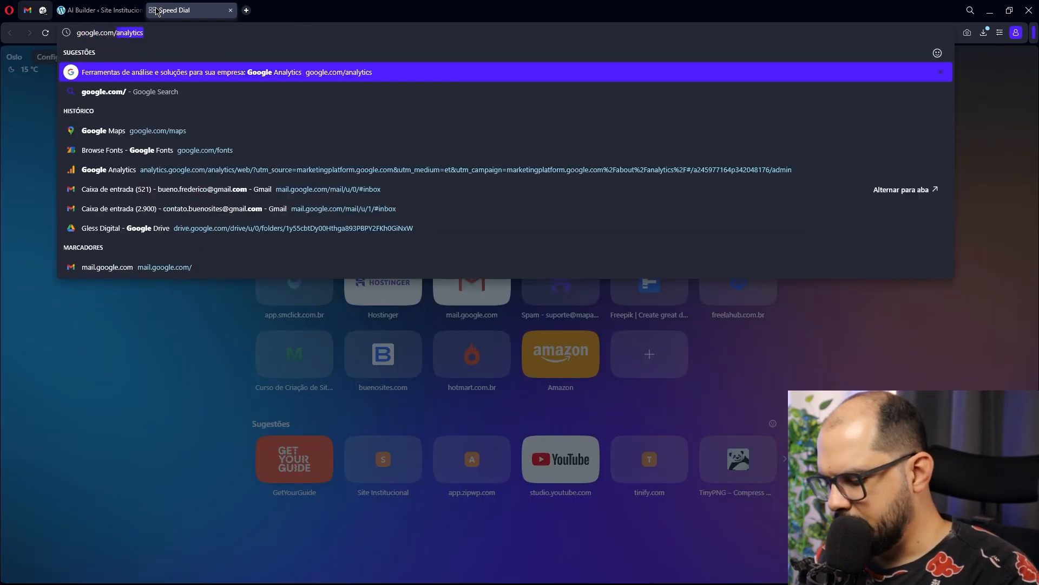
{"action": "type", "text": "tra"}
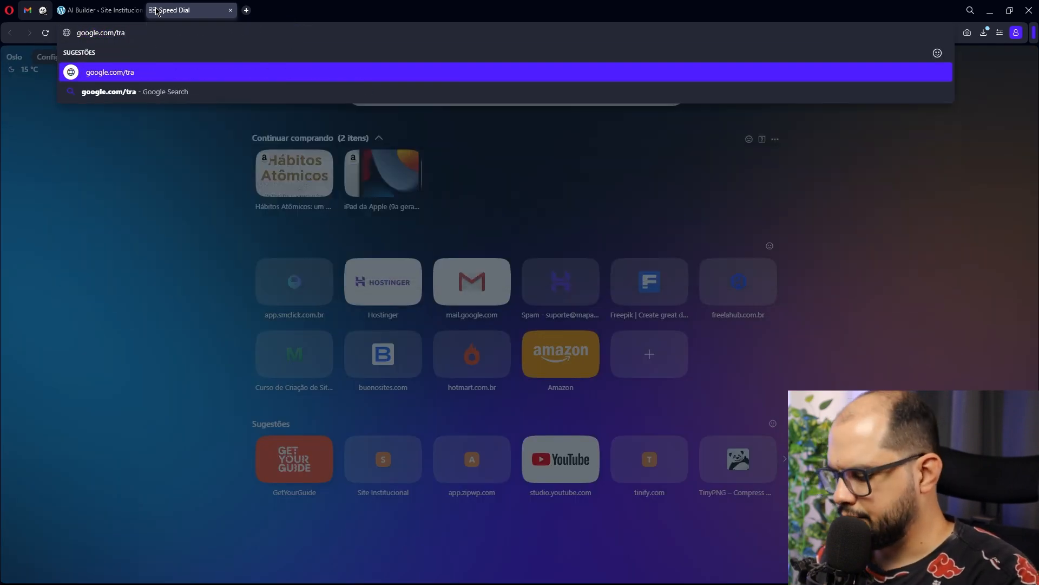
{"action": "type", "text": "nslate"}
{"action": "key", "text": "Return"}
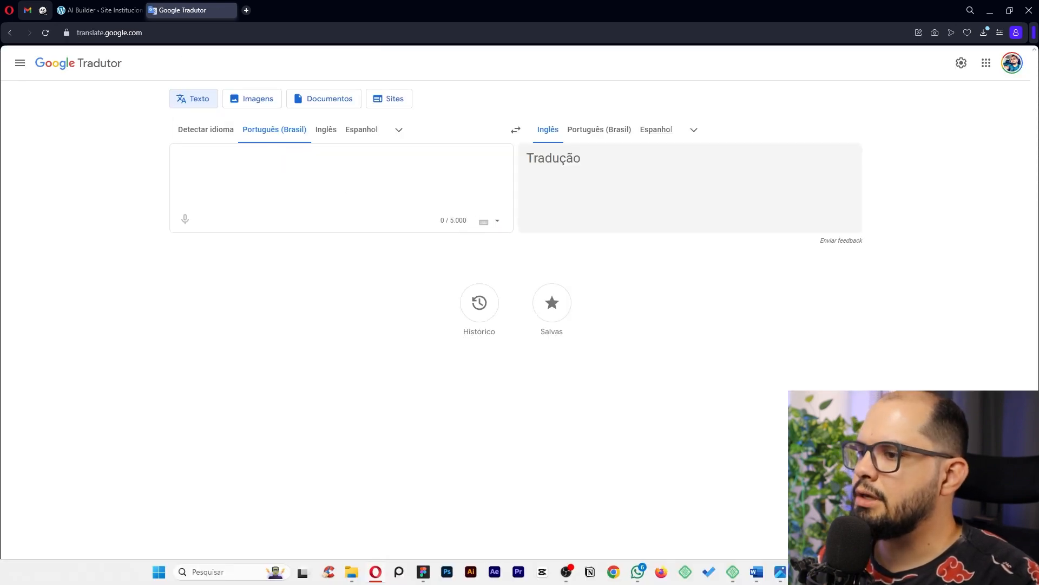
Copy the italic company description from the Word notes into Google Translate's source box.
{"action": "left_click", "coordinate": [756, 572]}
{"action": "left_click", "coordinate": [422, 347]}
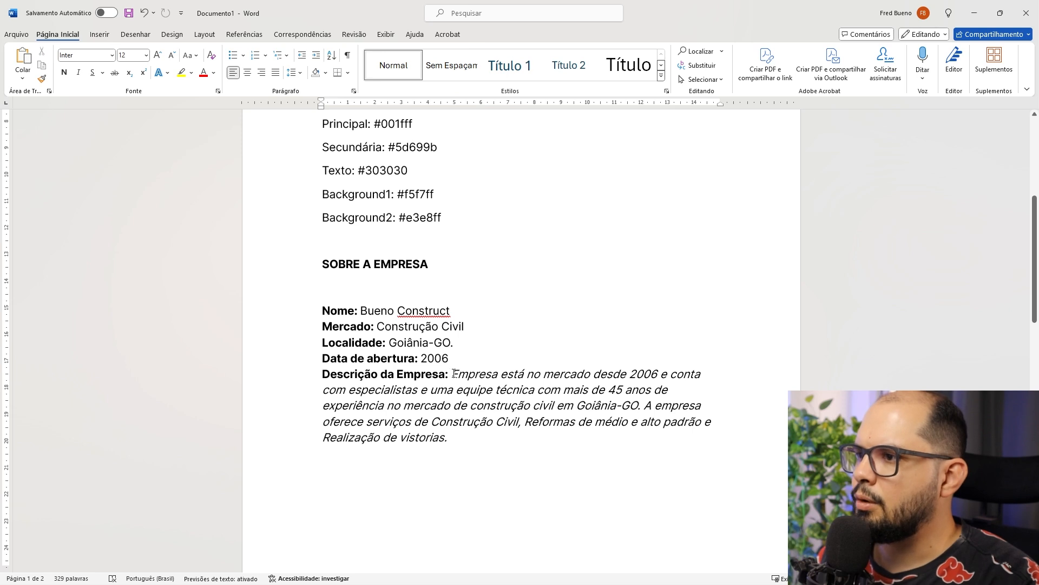
{"action": "left_click_drag", "start_coordinate": [452, 373], "coordinate": [451, 435]}
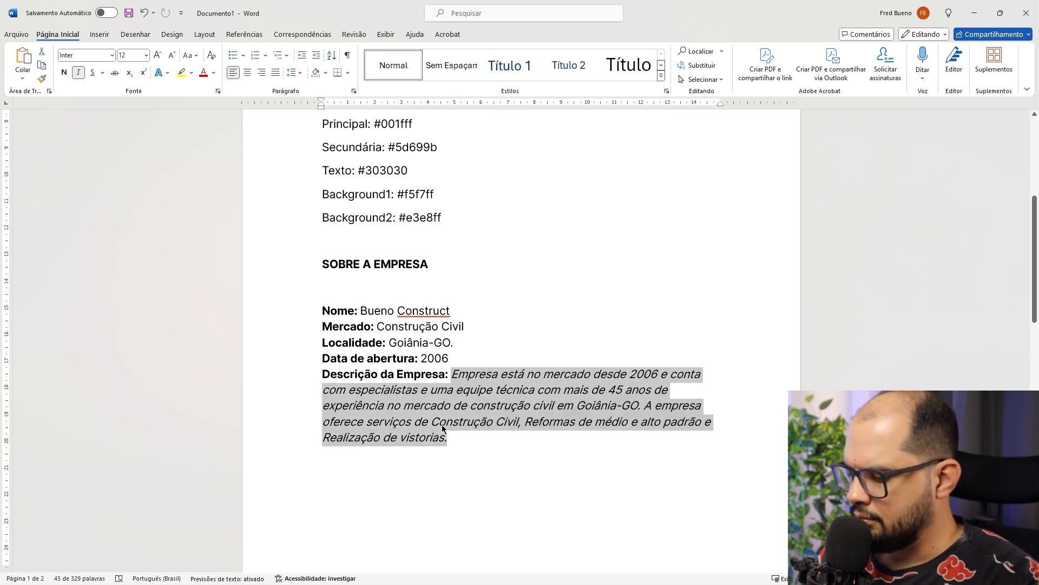
{"action": "key", "text": "ctrl+c"}
{"action": "key", "text": "alt+Tab"}
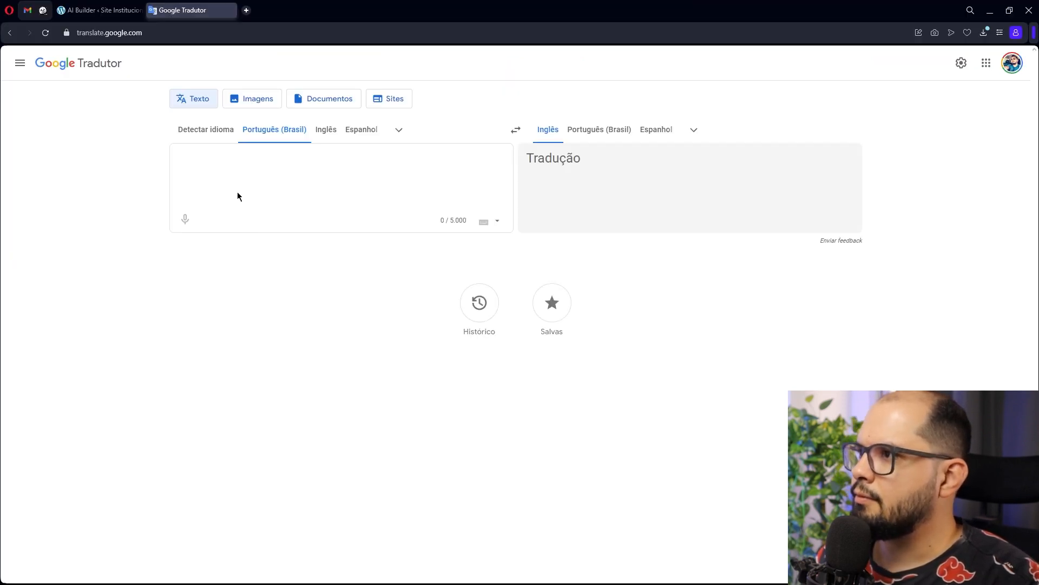
{"action": "key", "text": "ctrl+v"}
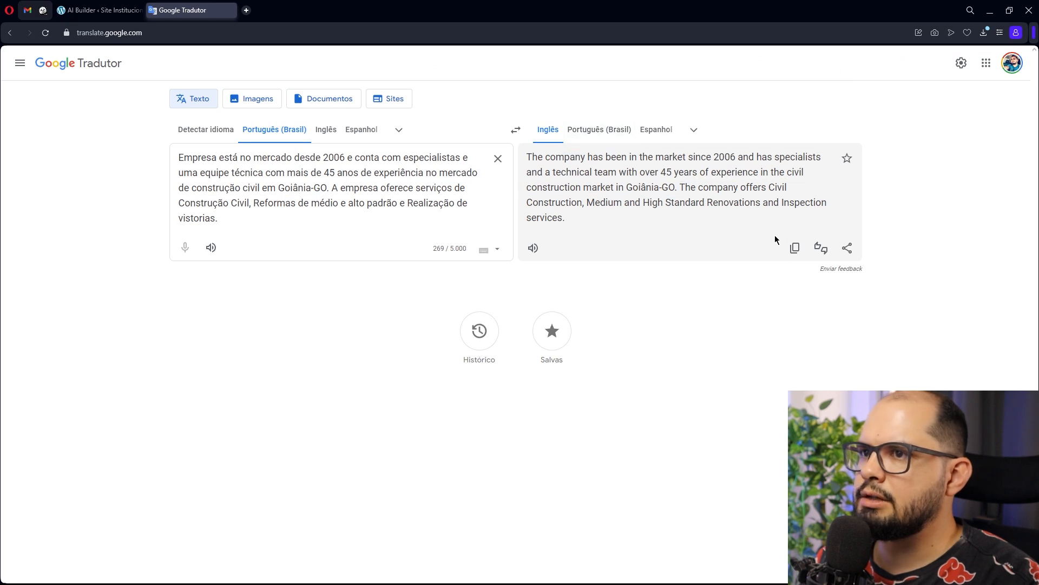
Paste the English translation into the AI Builder's description field and continue.
{"action": "left_click", "coordinate": [795, 247]}
{"action": "left_click", "coordinate": [100, 10]}
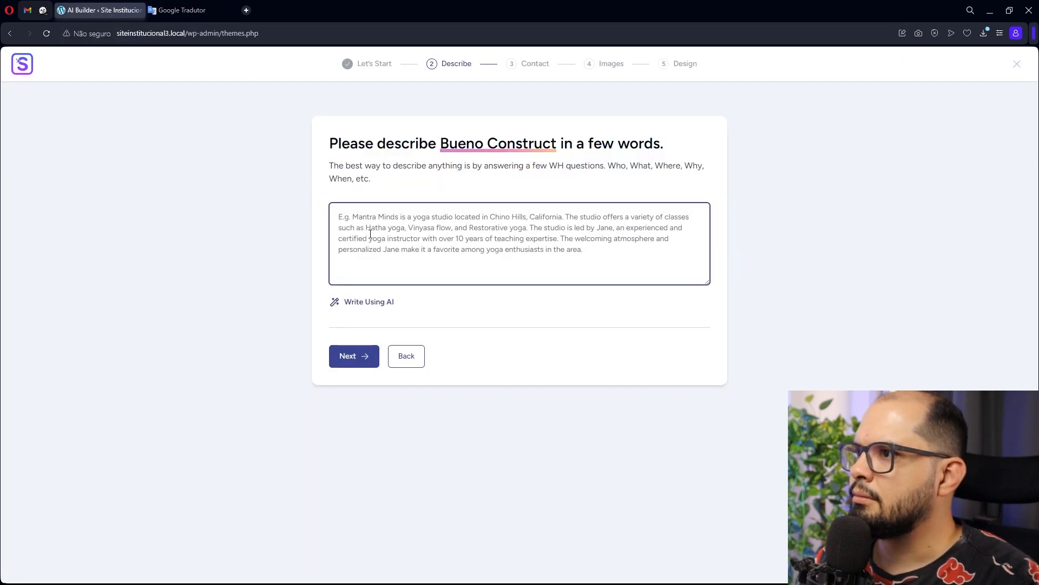
{"action": "key", "text": "ctrl+v"}
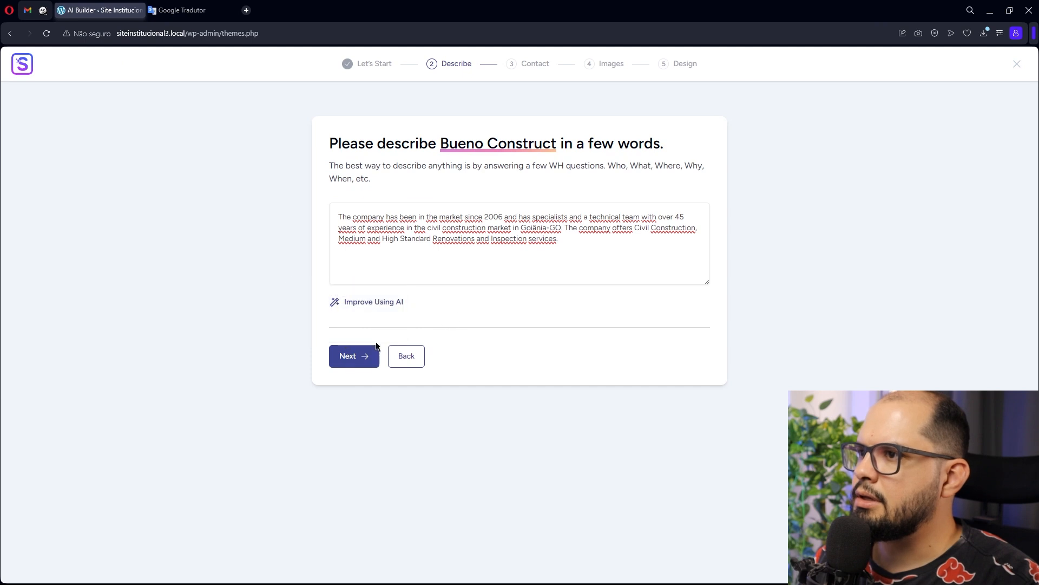
{"action": "left_click", "coordinate": [351, 365]}
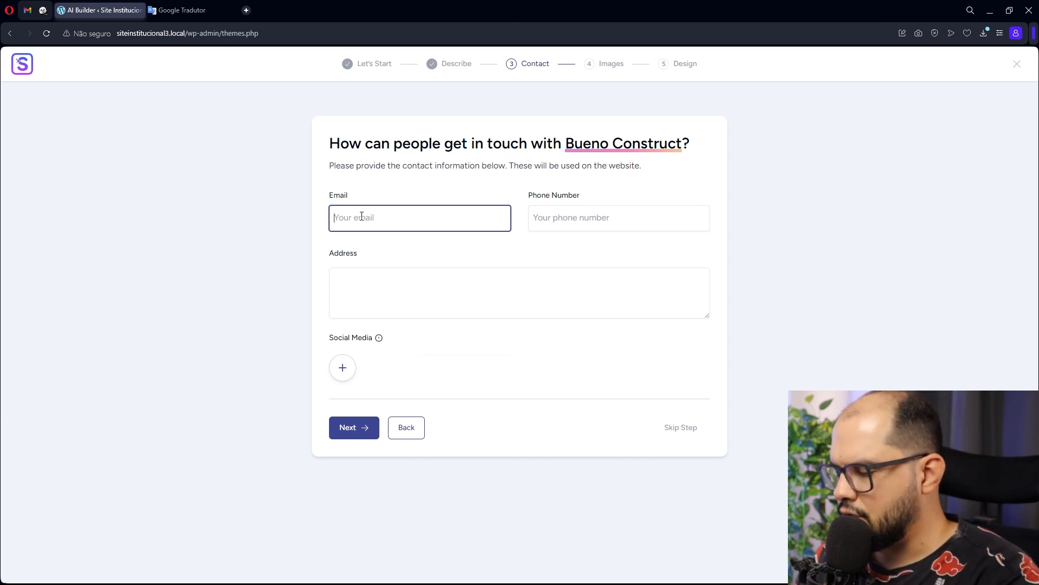
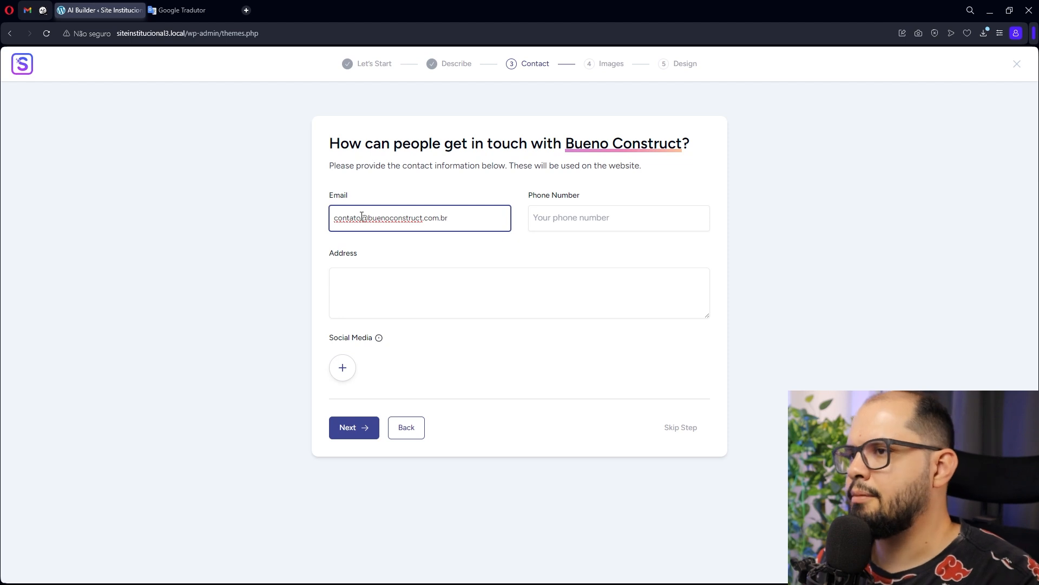
Fill in the company's e-mail, phone number and street address in the contact fields.
{"action": "left_click", "coordinate": [544, 218]}
{"action": "key", "text": "ctrl+v"}
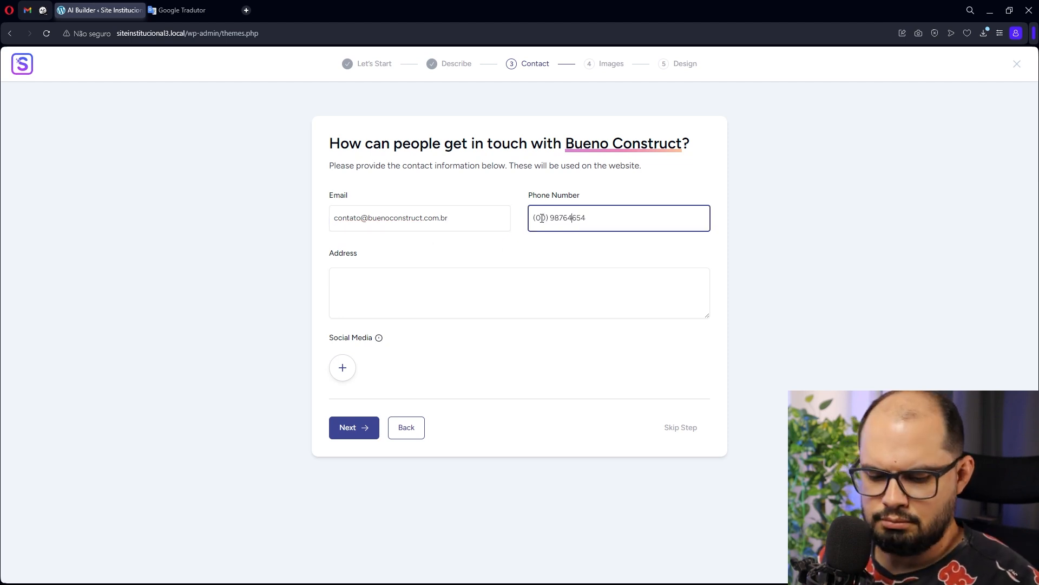
{"action": "type", "text": "6"}
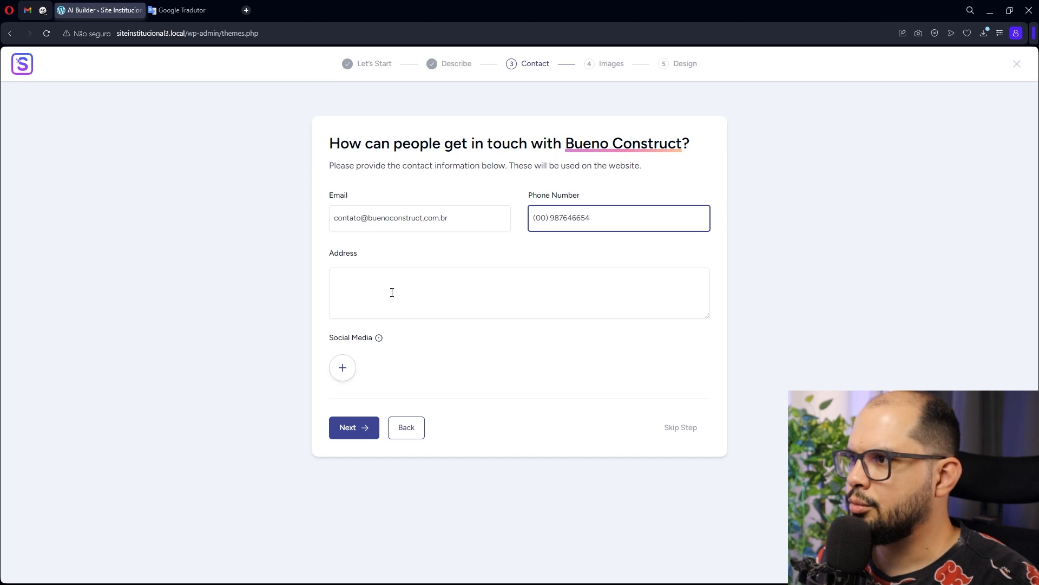
{"action": "left_click", "coordinate": [361, 278]}
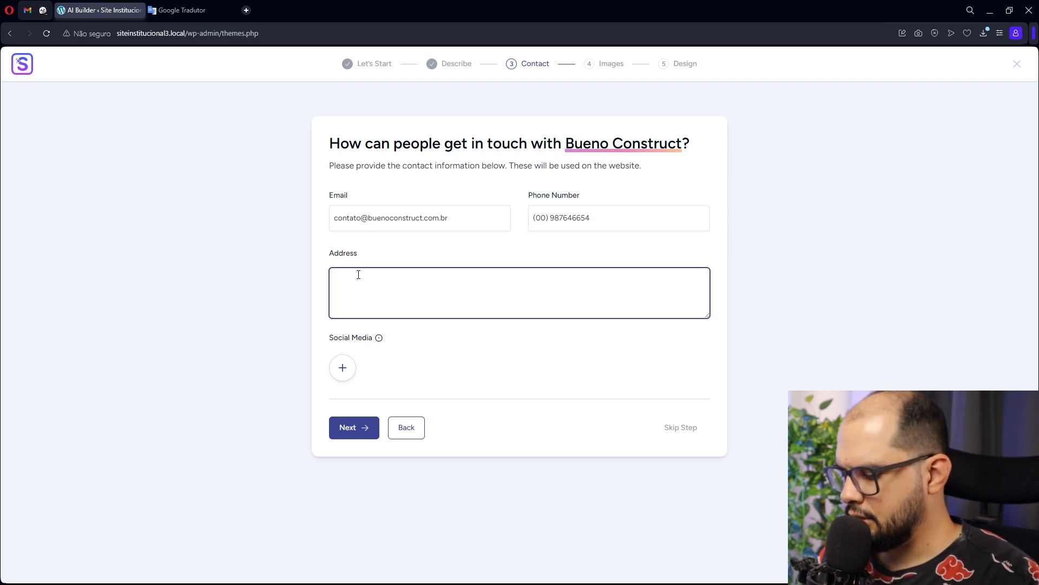
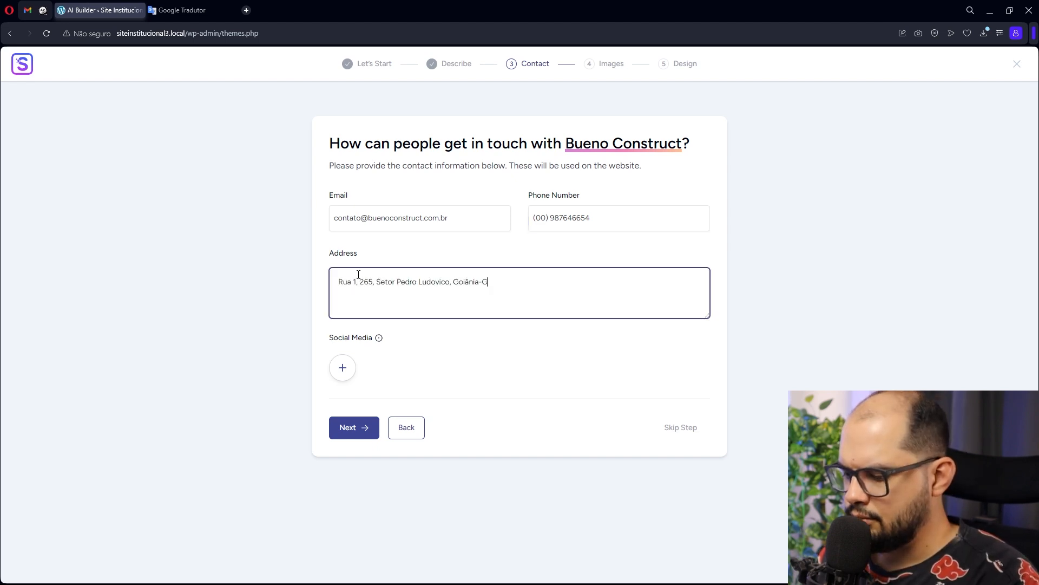
Add an Instagram social media profile with the company's Instagram URL.
{"action": "left_click", "coordinate": [341, 370]}
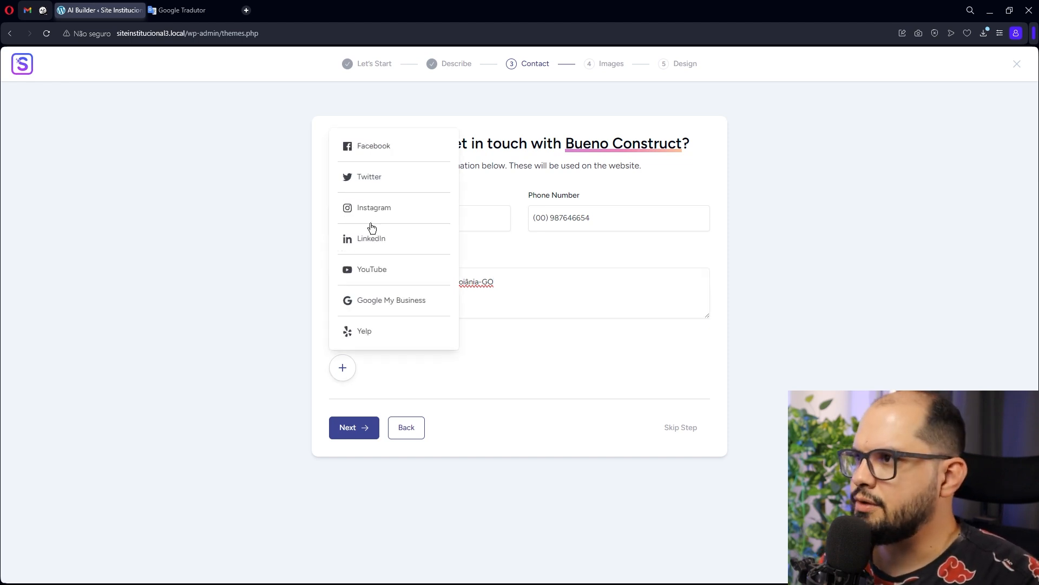
{"action": "left_click", "coordinate": [369, 207]}
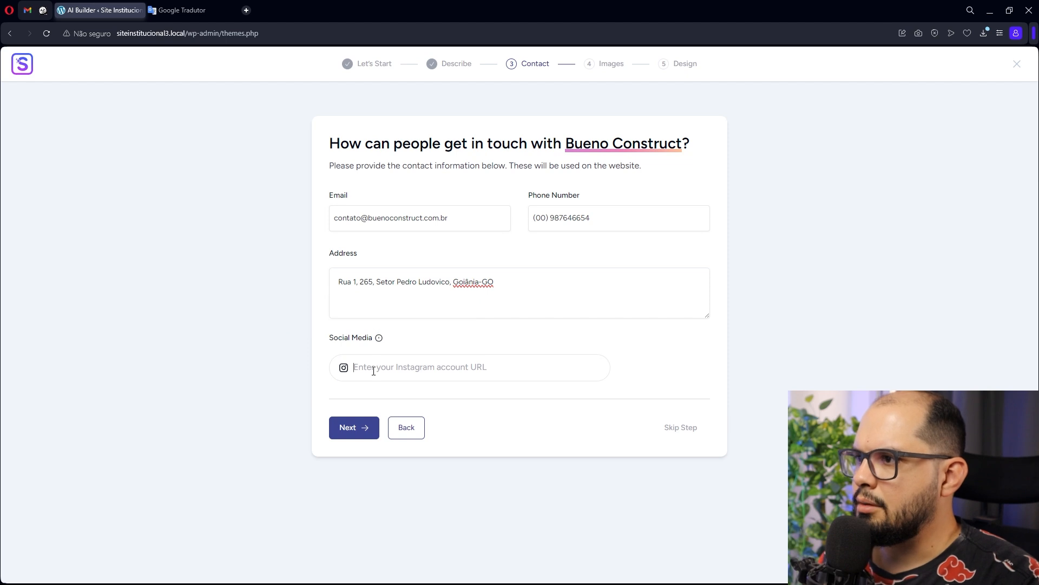
{"action": "type", "text": "https://instagram.com"}
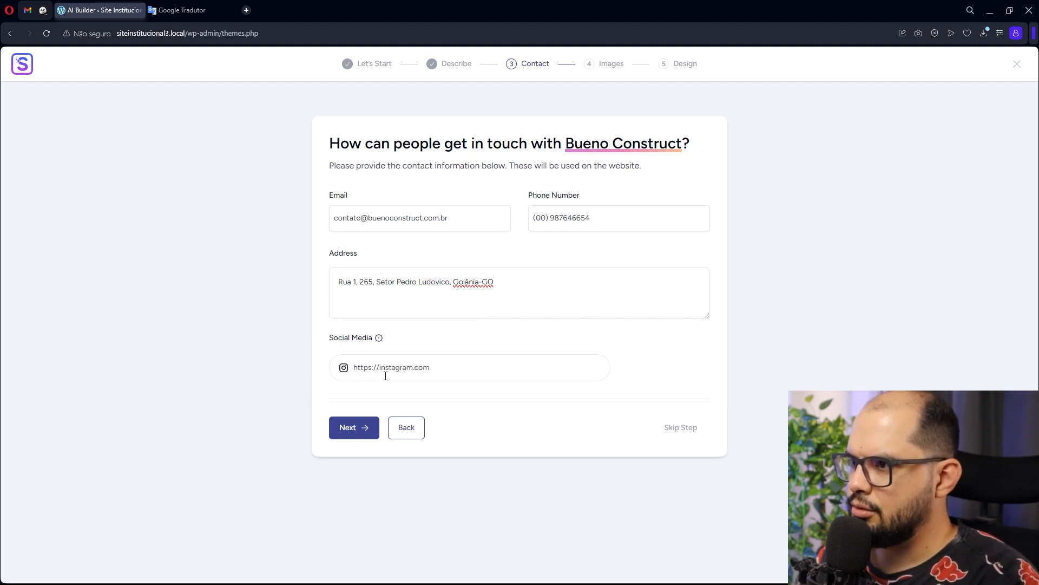
{"action": "type", "text": "/buenoconstruct"}
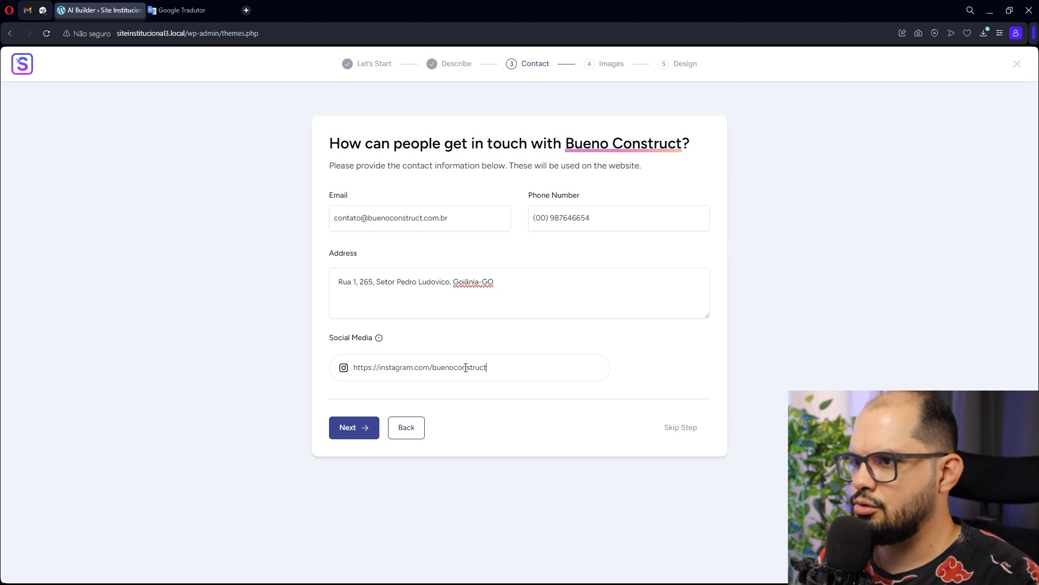
{"action": "left_click", "coordinate": [670, 379]}
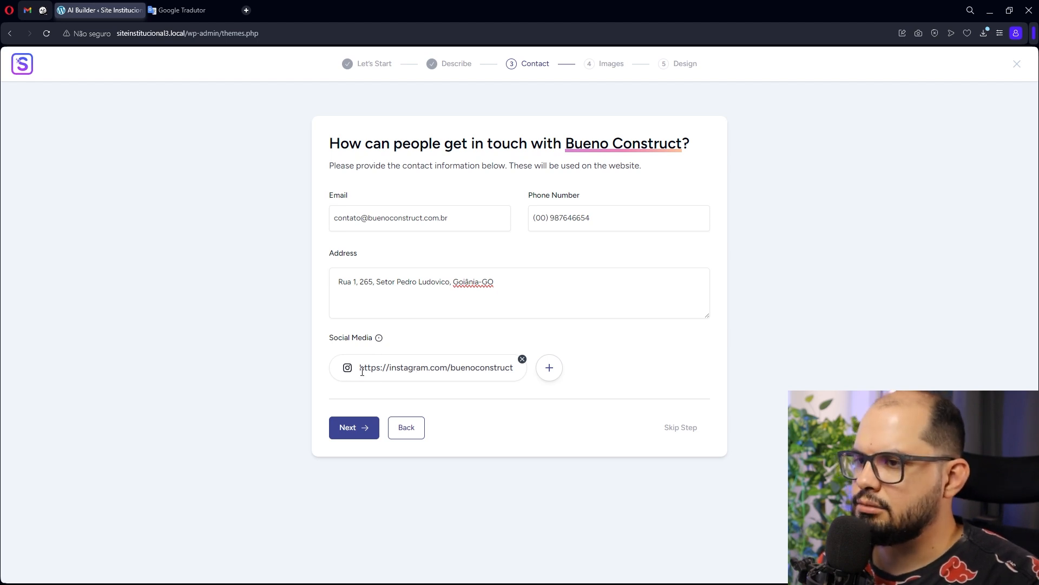
Continue to the Images step and browse the 'civil construction' Pexels results.
{"action": "left_click", "coordinate": [356, 429]}
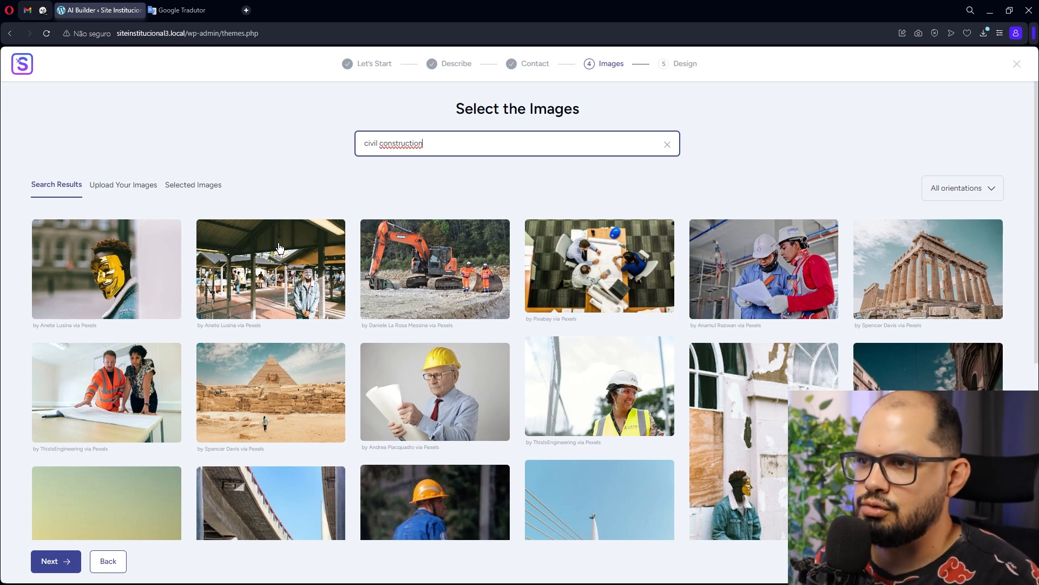
{"action": "scroll", "coordinate": [280, 247], "scroll_direction": "down", "scroll_amount": 6}
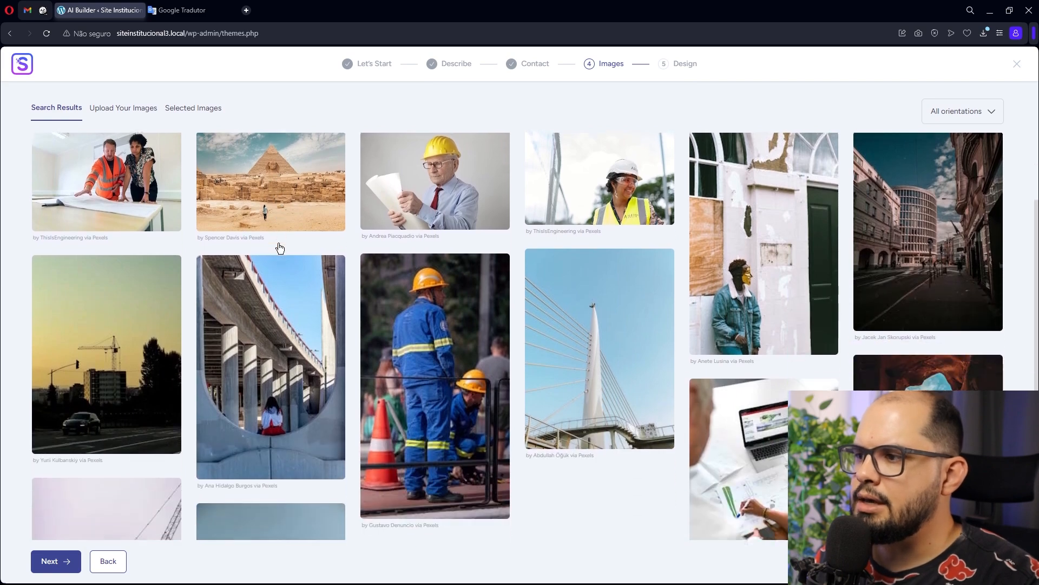
{"action": "scroll", "coordinate": [280, 247], "scroll_direction": "down", "scroll_amount": 6}
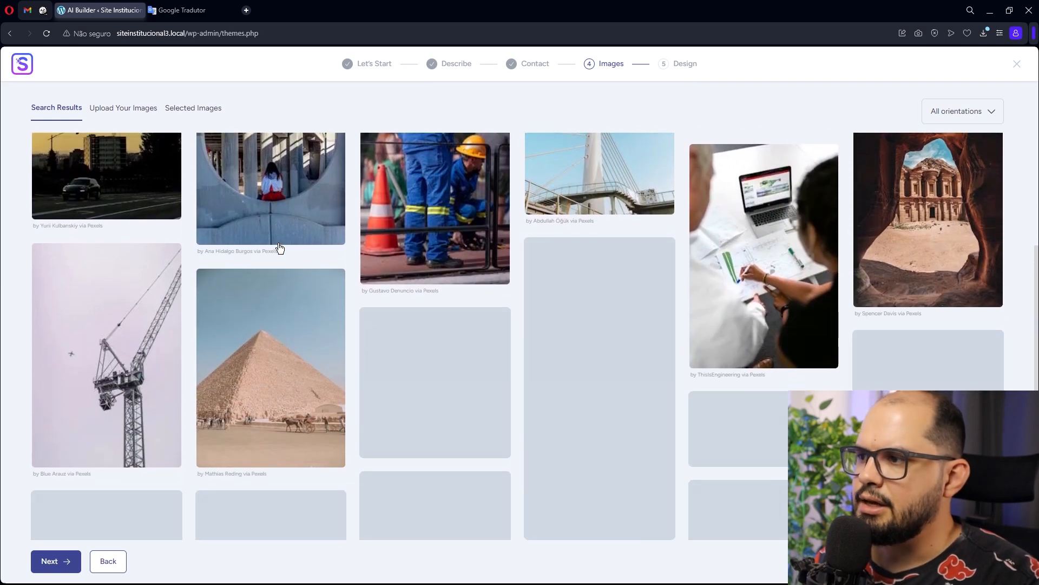
{"action": "scroll", "coordinate": [278, 247], "scroll_direction": "up", "scroll_amount": 10}
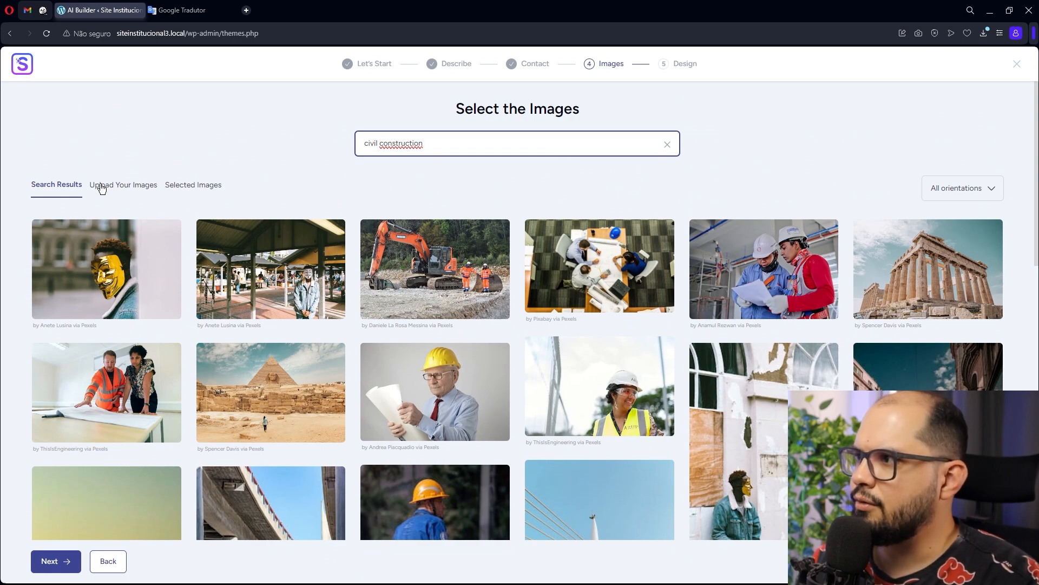
Upload the twelve bueno-construction photos as your own images and continue to Design.
{"action": "left_click", "coordinate": [122, 189]}
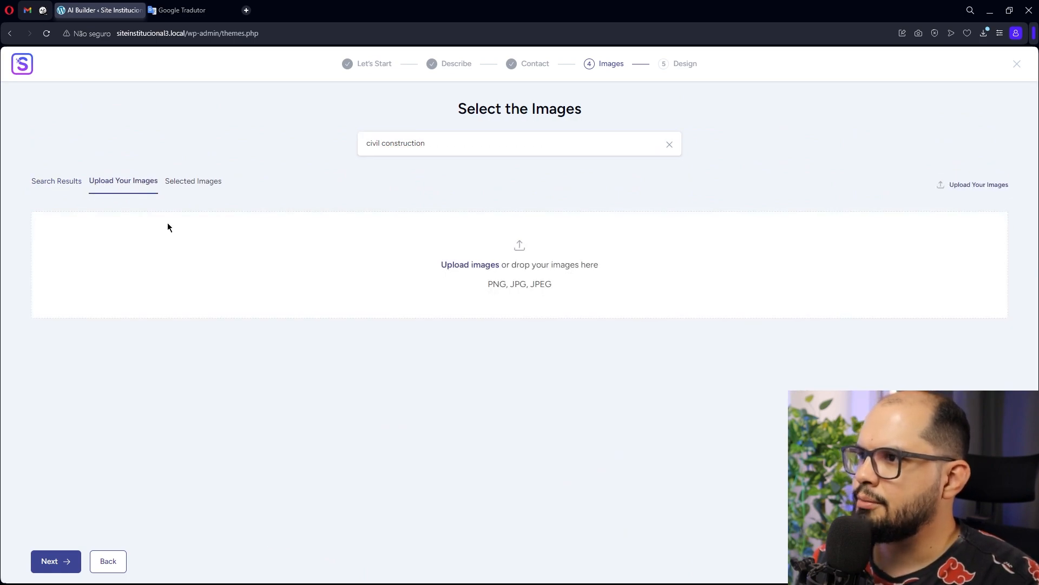
{"action": "left_click", "coordinate": [525, 259]}
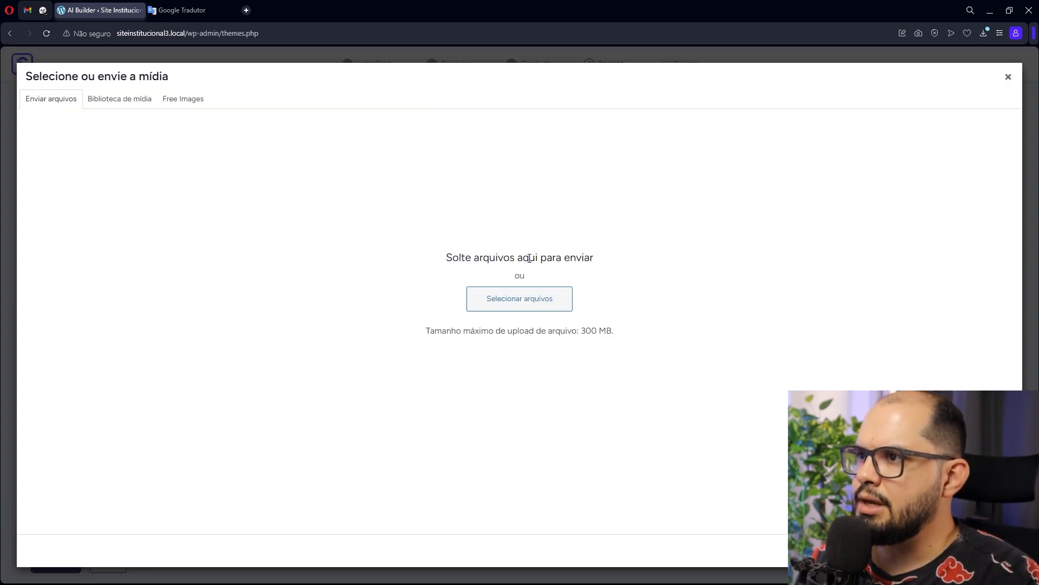
{"action": "left_click", "coordinate": [492, 298]}
{"action": "left_click_drag", "start_coordinate": [209, 166], "coordinate": [847, 88]}
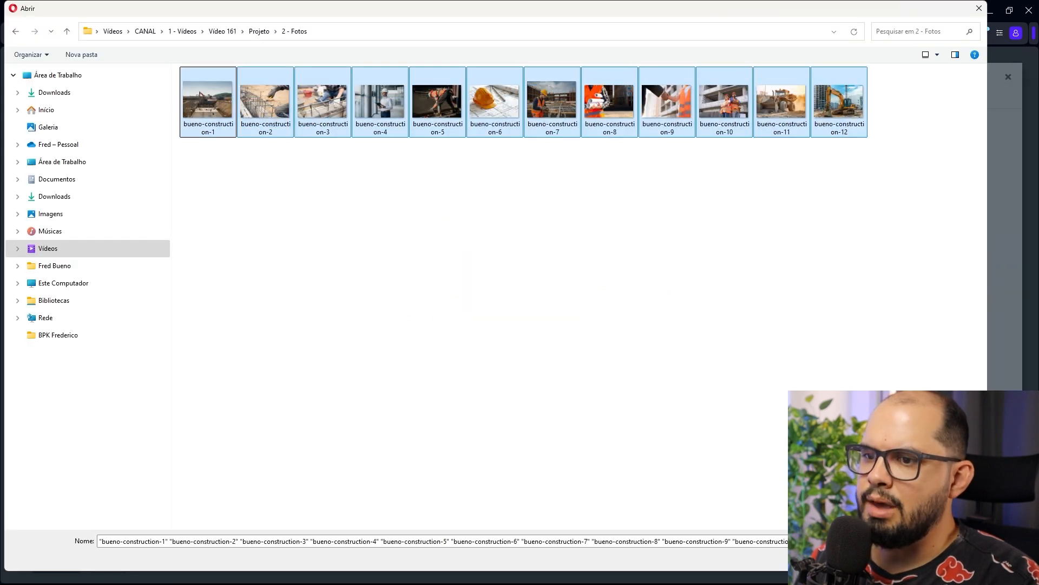
{"action": "left_click", "coordinate": [901, 558]}
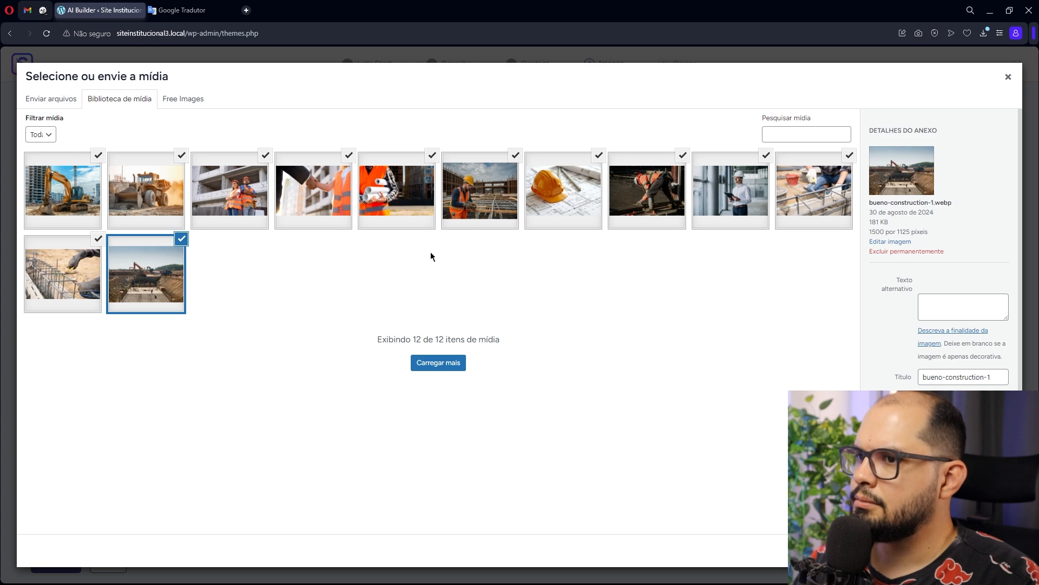
{"action": "left_click", "coordinate": [986, 551]}
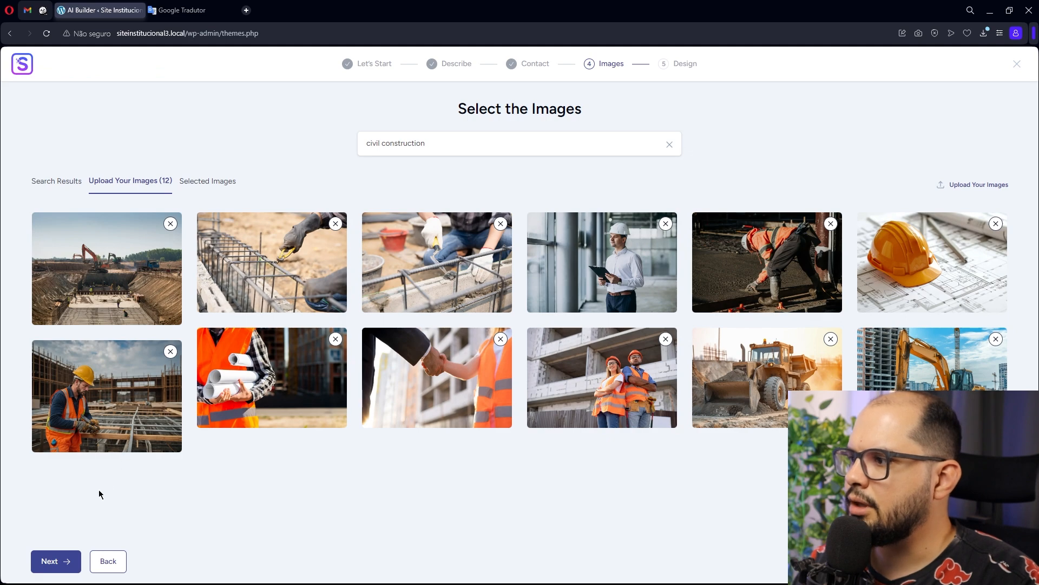
{"action": "left_click", "coordinate": [53, 563]}
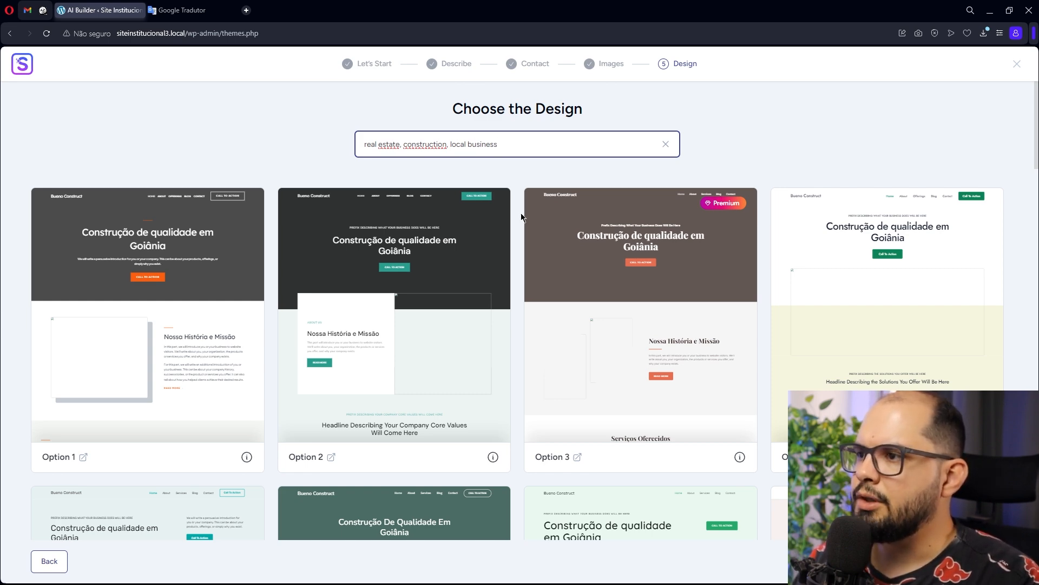
Scroll up and down the design gallery, comparing the numbered Bueno Construct layouts past Option 12.
{"action": "scroll", "coordinate": [543, 252], "scroll_direction": "down", "scroll_amount": 5}
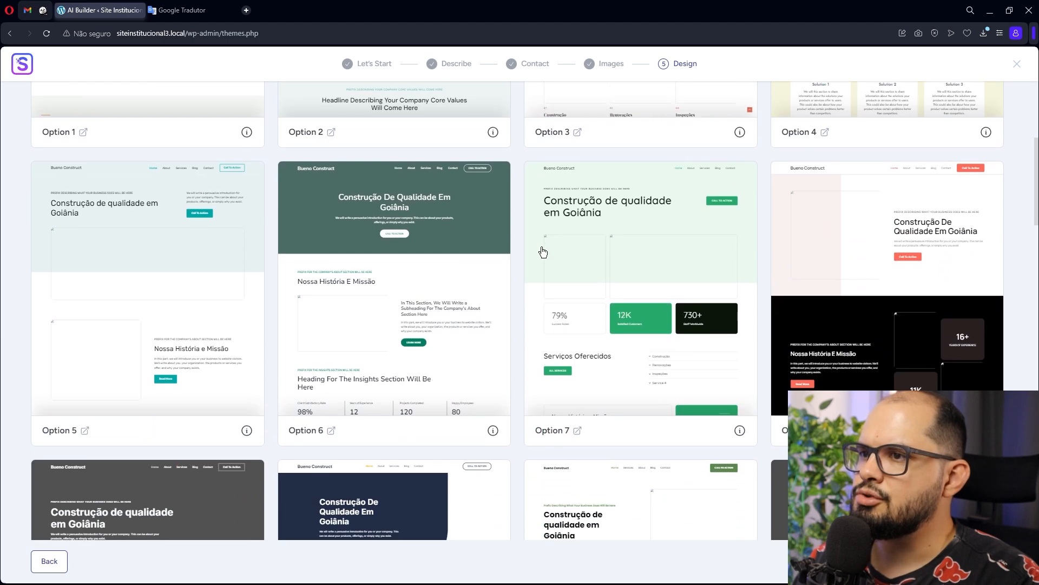
{"action": "scroll", "coordinate": [543, 251], "scroll_direction": "down", "scroll_amount": 5}
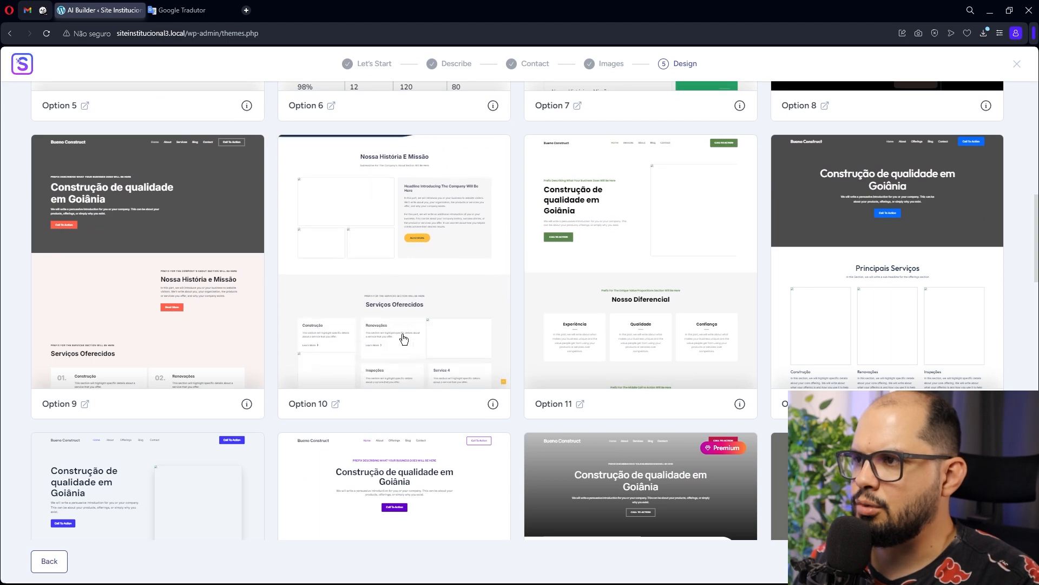
{"action": "scroll", "coordinate": [492, 342], "scroll_direction": "up", "scroll_amount": 1}
{"action": "scroll", "coordinate": [493, 342], "scroll_direction": "up", "scroll_amount": 5}
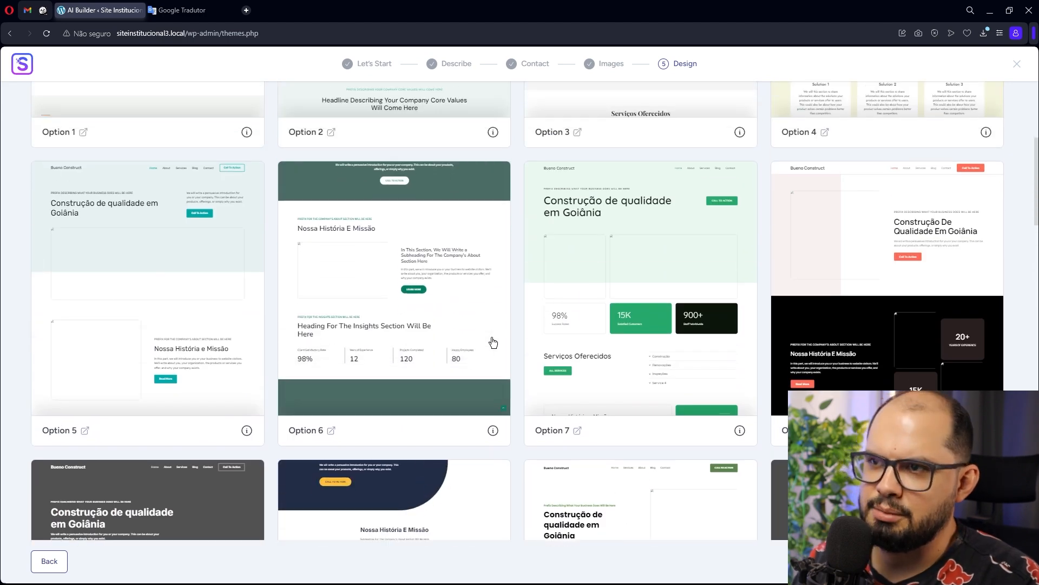
{"action": "scroll", "coordinate": [493, 342], "scroll_direction": "up", "scroll_amount": 5}
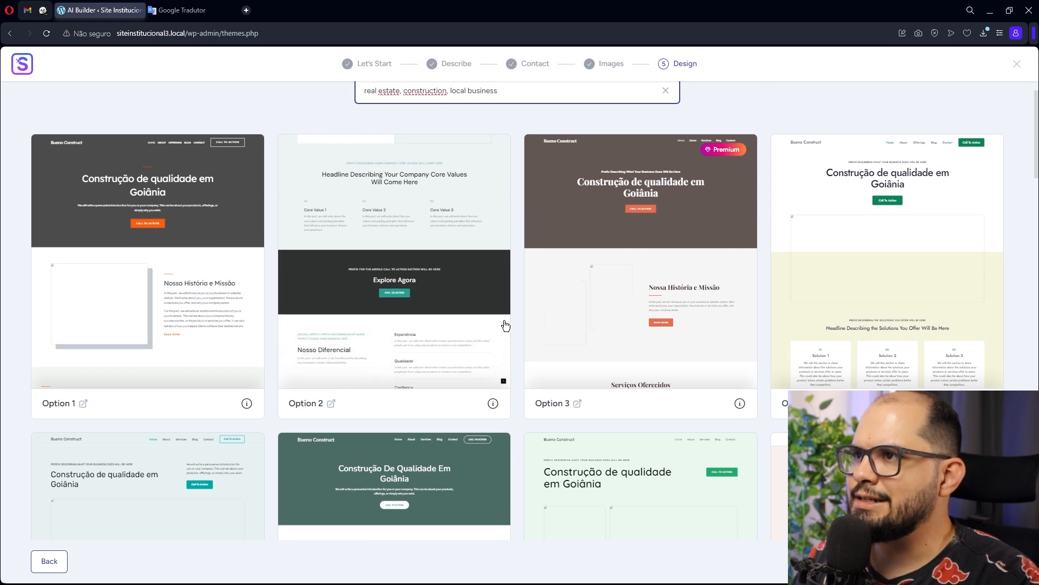
{"action": "scroll", "coordinate": [490, 319], "scroll_direction": "up", "scroll_amount": 1}
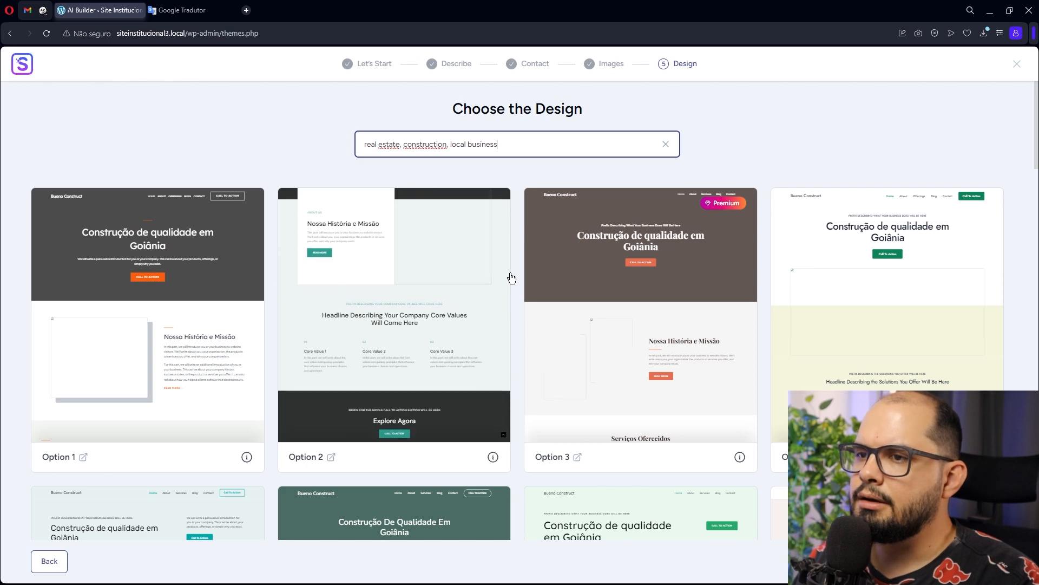
{"action": "scroll", "coordinate": [512, 278], "scroll_direction": "down", "scroll_amount": 1}
{"action": "scroll", "coordinate": [511, 277], "scroll_direction": "down", "scroll_amount": 5}
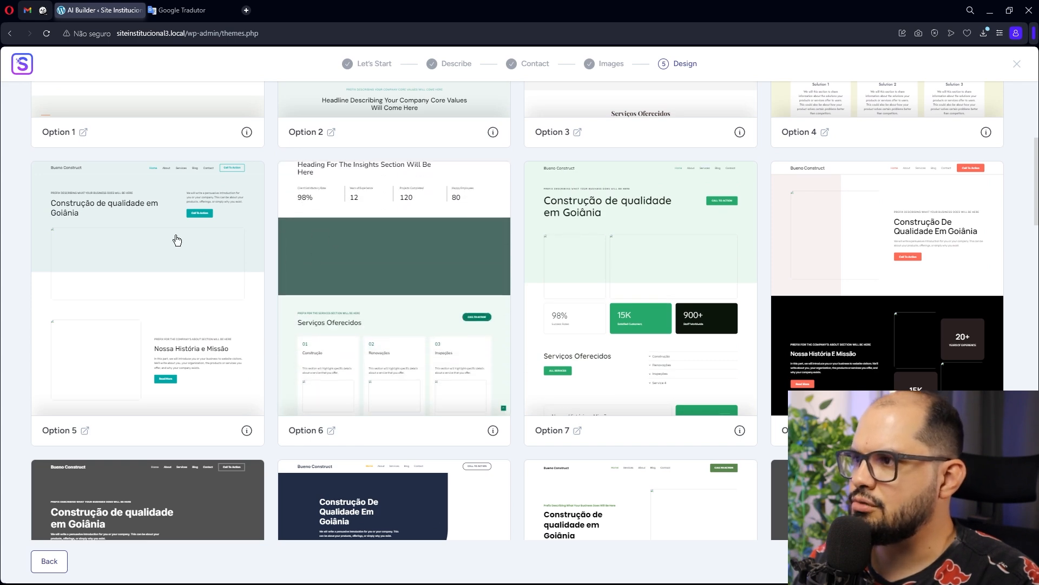
{"action": "scroll", "coordinate": [249, 267], "scroll_direction": "down", "scroll_amount": 4}
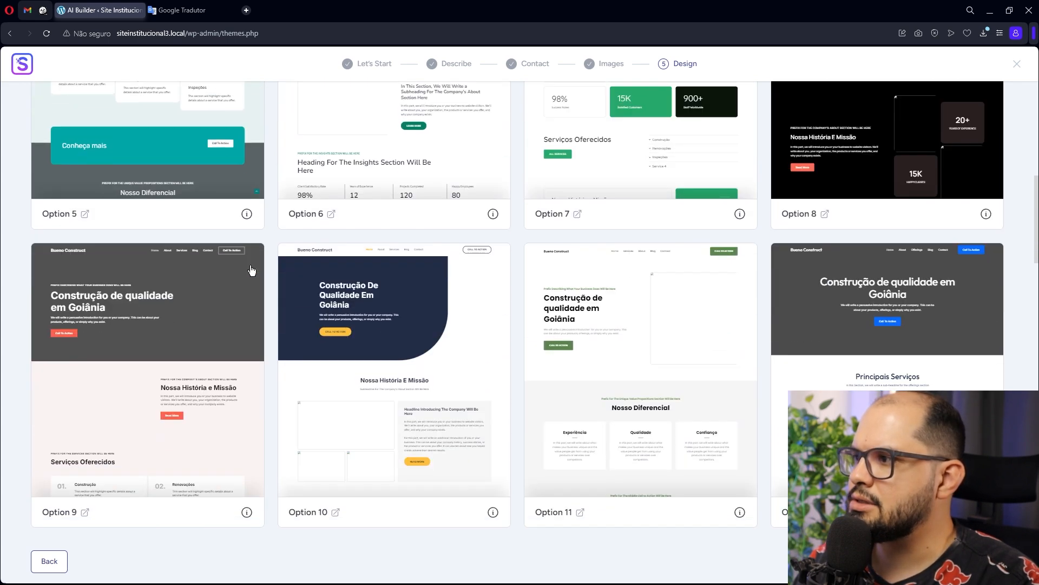
{"action": "scroll", "coordinate": [251, 270], "scroll_direction": "down", "scroll_amount": 2}
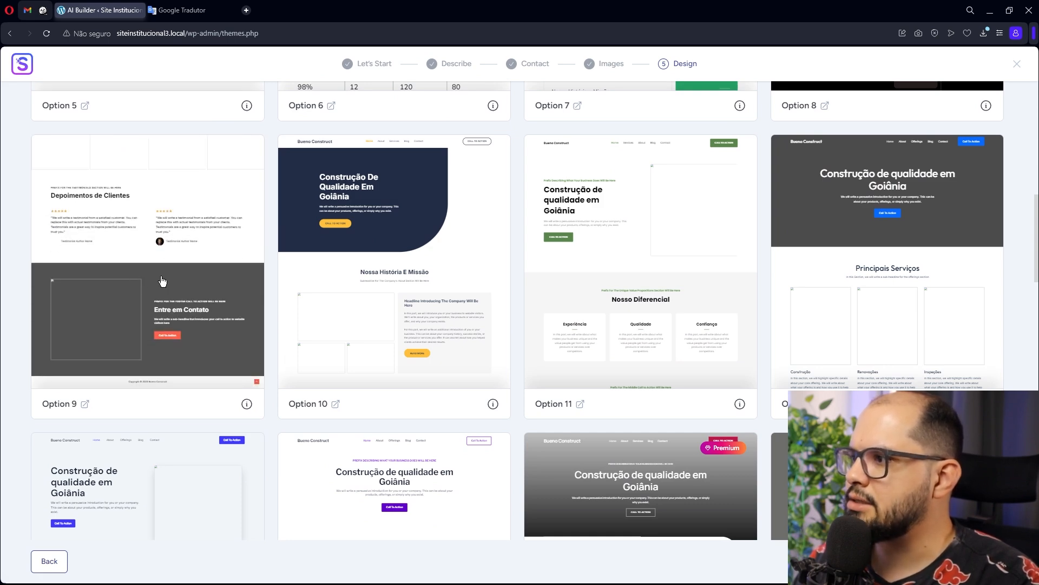
{"action": "scroll", "coordinate": [169, 353], "scroll_direction": "up", "scroll_amount": 5}
{"action": "scroll", "coordinate": [168, 353], "scroll_direction": "down", "scroll_amount": 7}
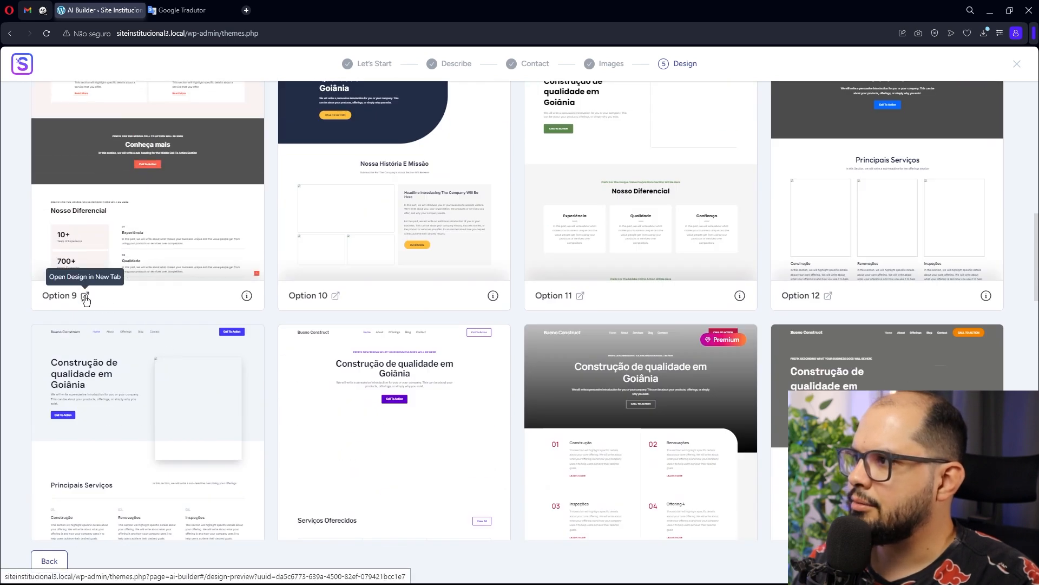
{"action": "left_click", "coordinate": [85, 295]}
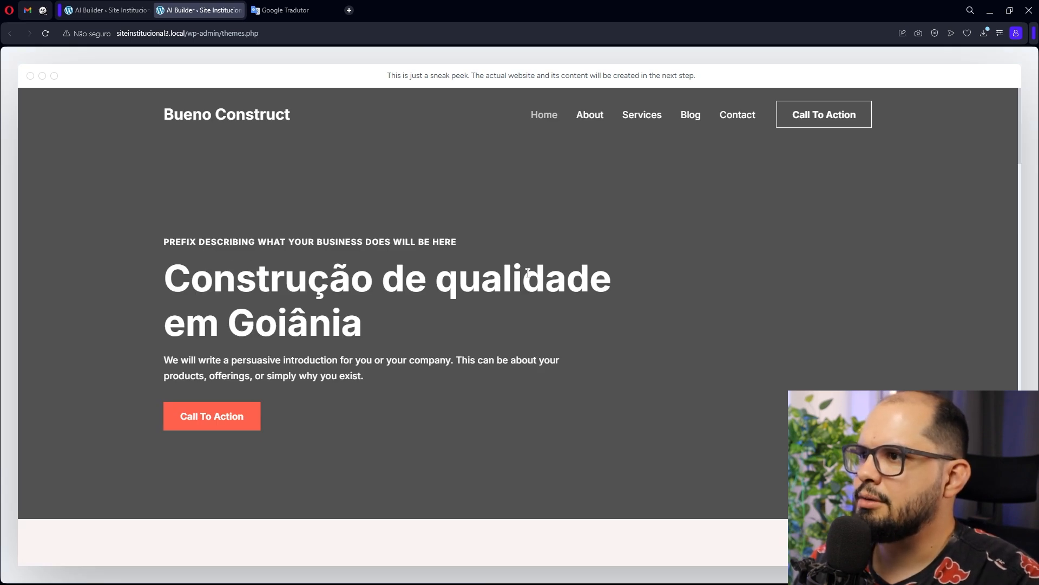
{"action": "scroll", "coordinate": [670, 297], "scroll_direction": "down", "scroll_amount": 10}
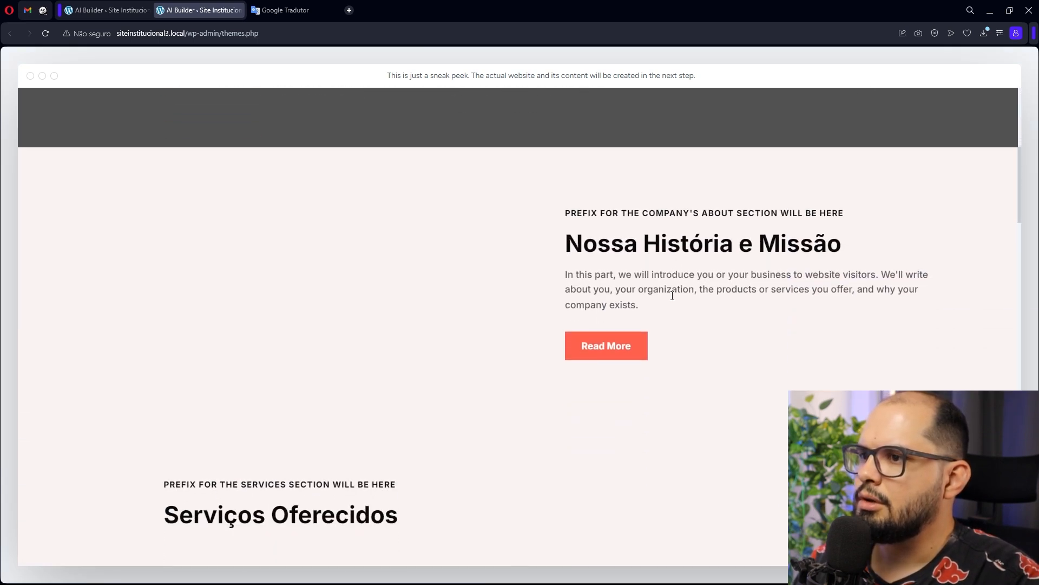
{"action": "scroll", "coordinate": [672, 296], "scroll_direction": "down", "scroll_amount": 3}
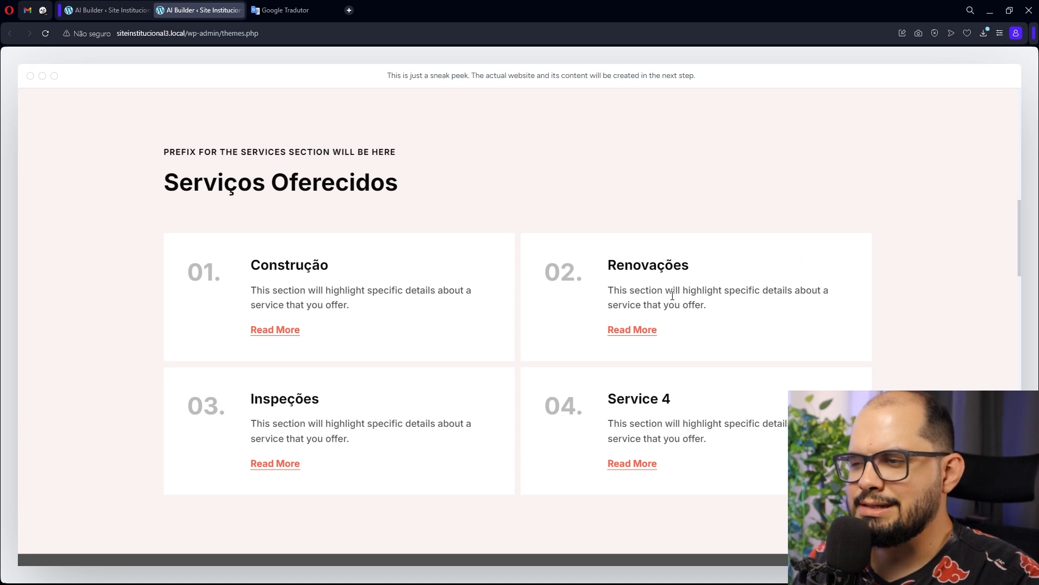
{"action": "scroll", "coordinate": [673, 296], "scroll_direction": "down", "scroll_amount": 14}
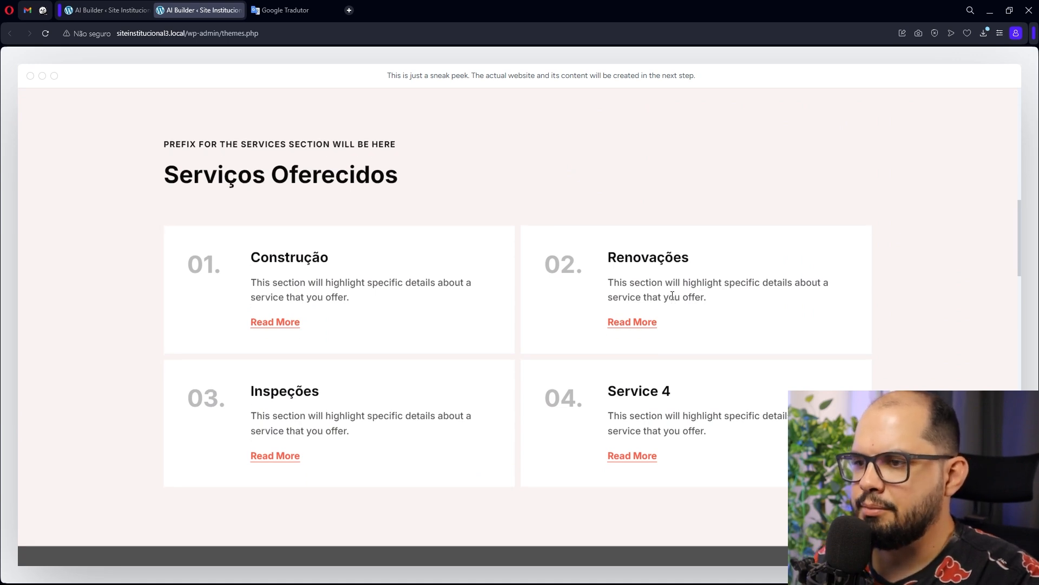
{"action": "scroll", "coordinate": [673, 296], "scroll_direction": "down", "scroll_amount": 2}
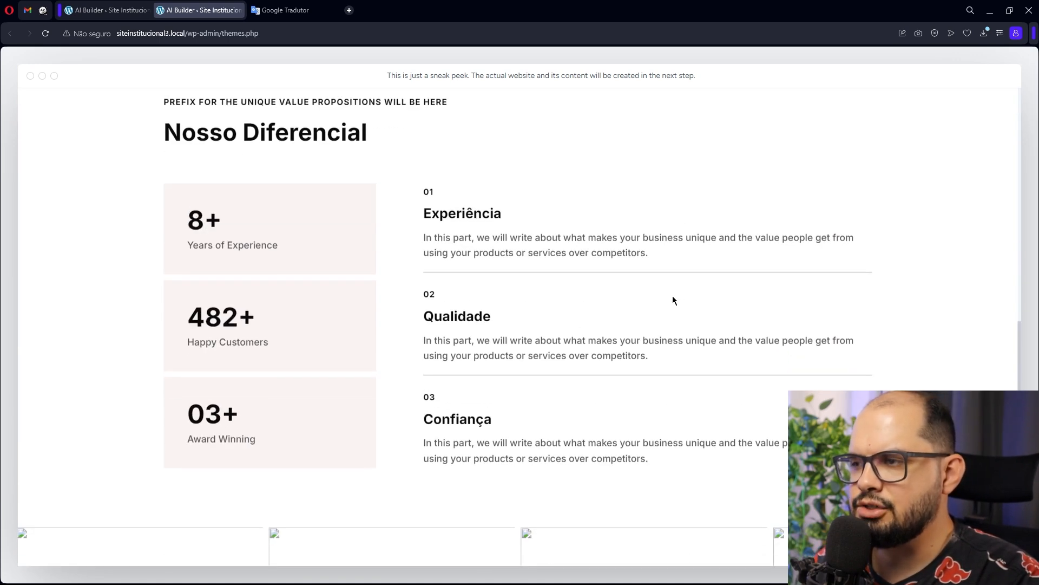
{"action": "scroll", "coordinate": [515, 317], "scroll_direction": "up", "scroll_amount": 15}
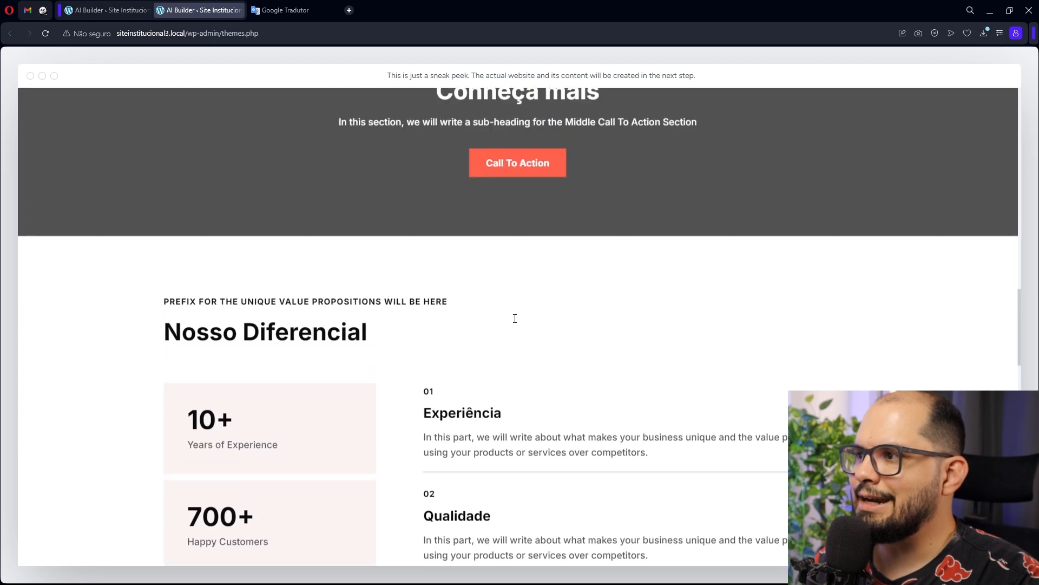
{"action": "scroll", "coordinate": [515, 318], "scroll_direction": "up", "scroll_amount": 15}
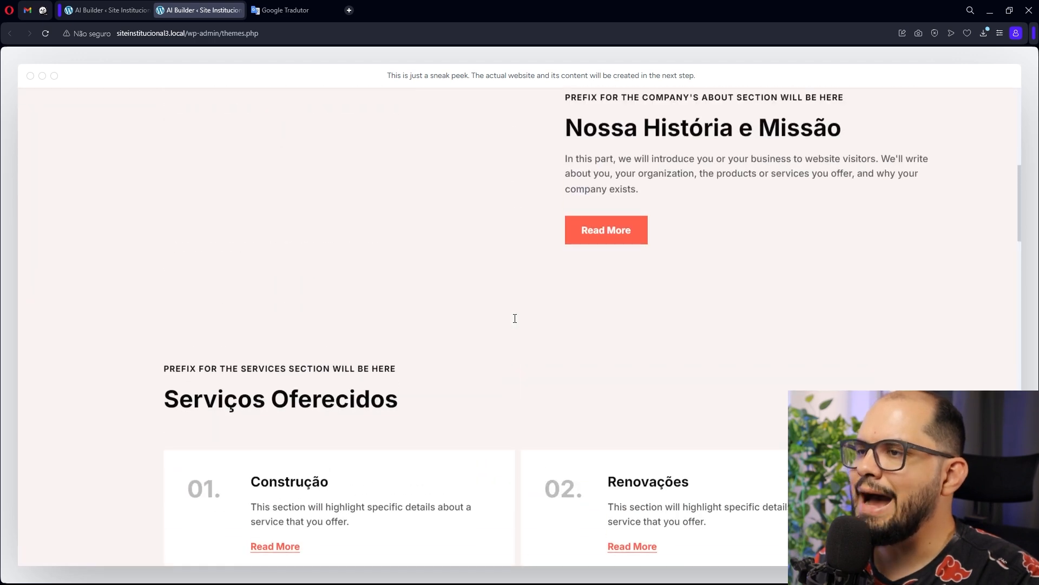
{"action": "scroll", "coordinate": [515, 319], "scroll_direction": "down", "scroll_amount": 20}
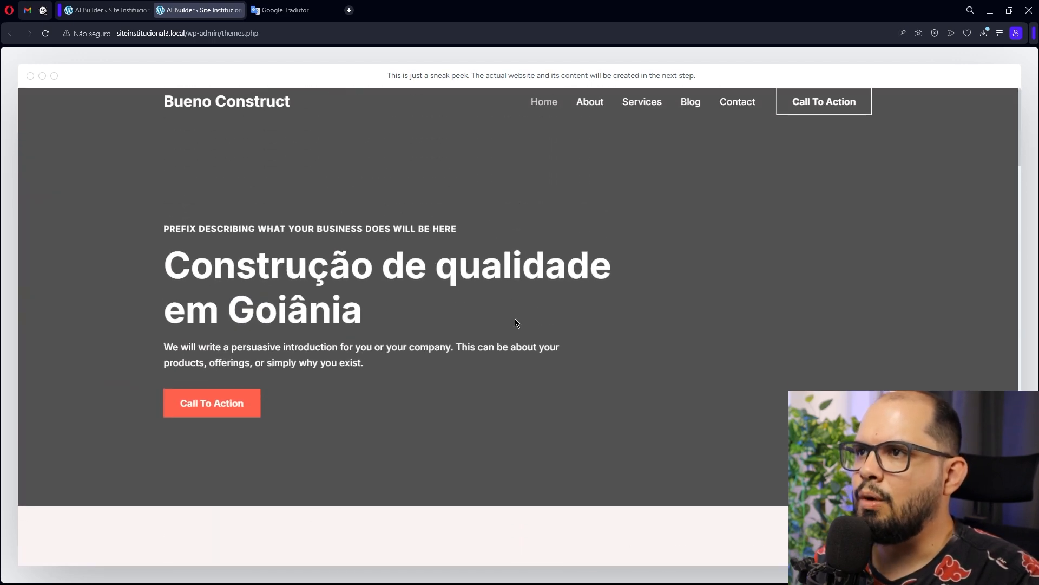
{"action": "scroll", "coordinate": [515, 323], "scroll_direction": "down", "scroll_amount": 20}
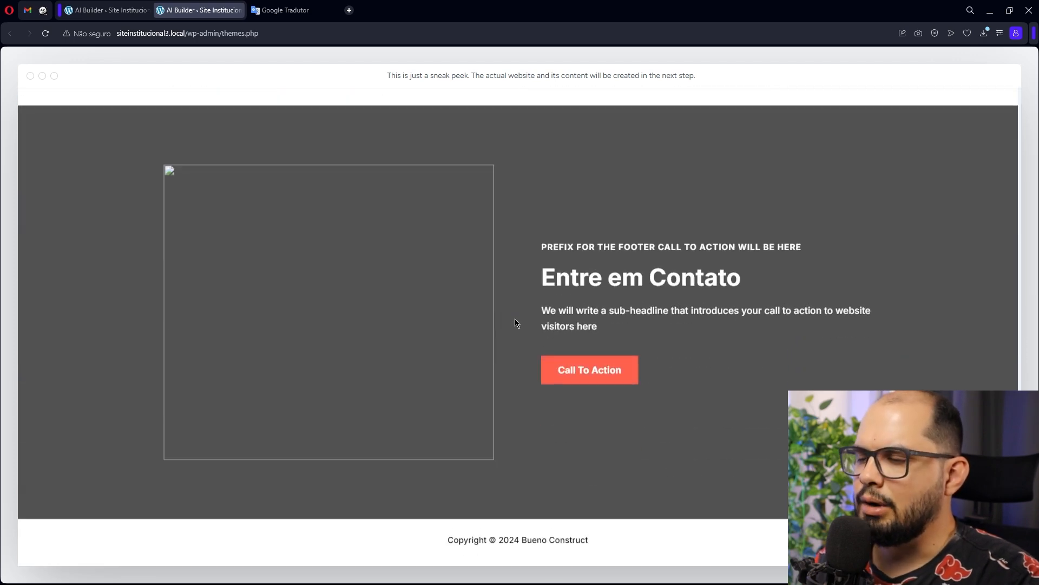
{"action": "scroll", "coordinate": [515, 323], "scroll_direction": "up", "scroll_amount": 15}
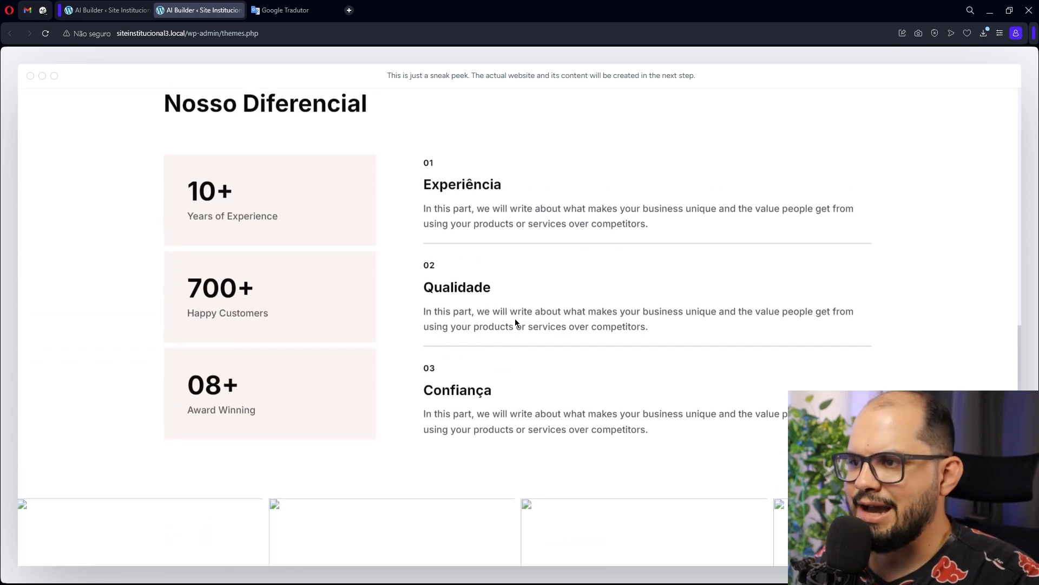
{"action": "scroll", "coordinate": [515, 321], "scroll_direction": "up", "scroll_amount": 10}
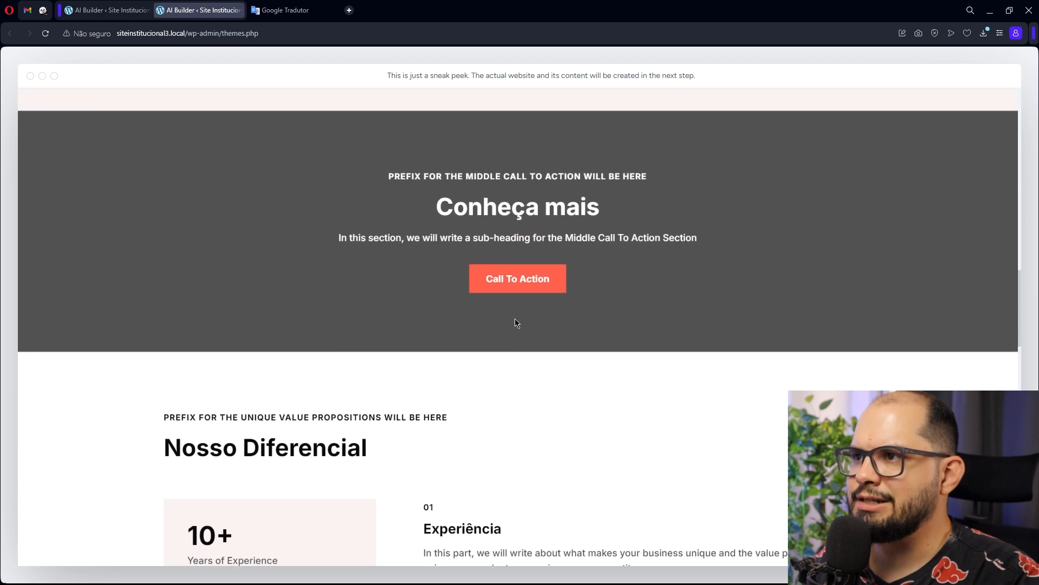
{"action": "scroll", "coordinate": [515, 322], "scroll_direction": "up", "scroll_amount": 15}
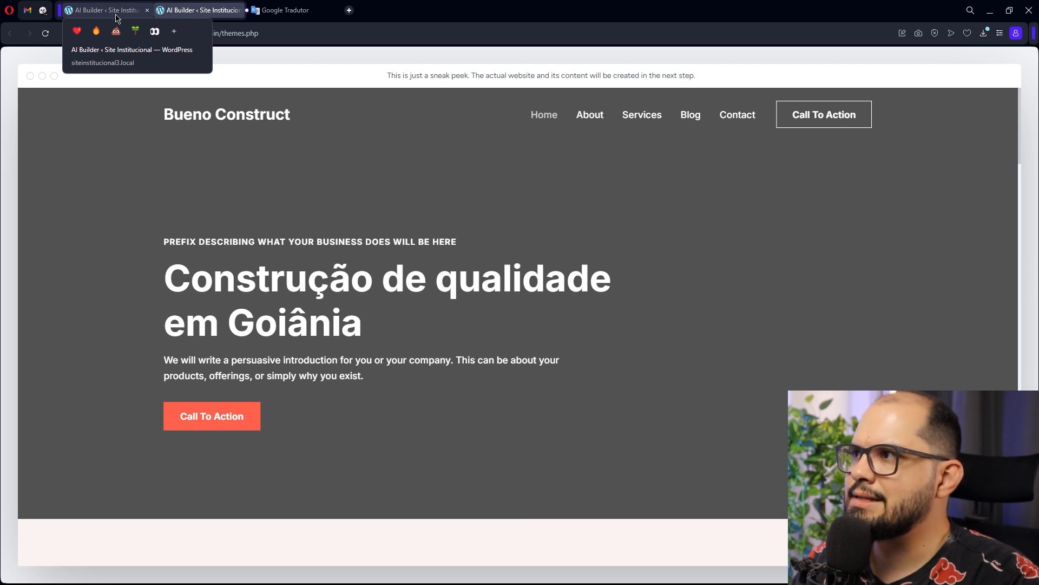
Return to the design grid and pick Option 9 as the site design.
{"action": "left_click", "coordinate": [117, 16]}
{"action": "scroll", "coordinate": [185, 294], "scroll_direction": "up", "scroll_amount": 3}
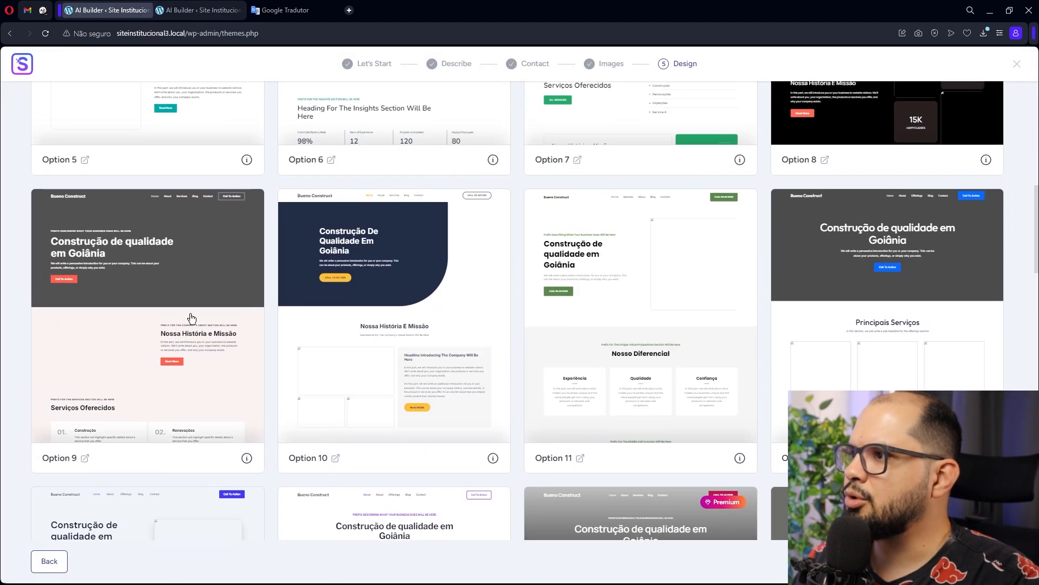
{"action": "left_click", "coordinate": [184, 279]}
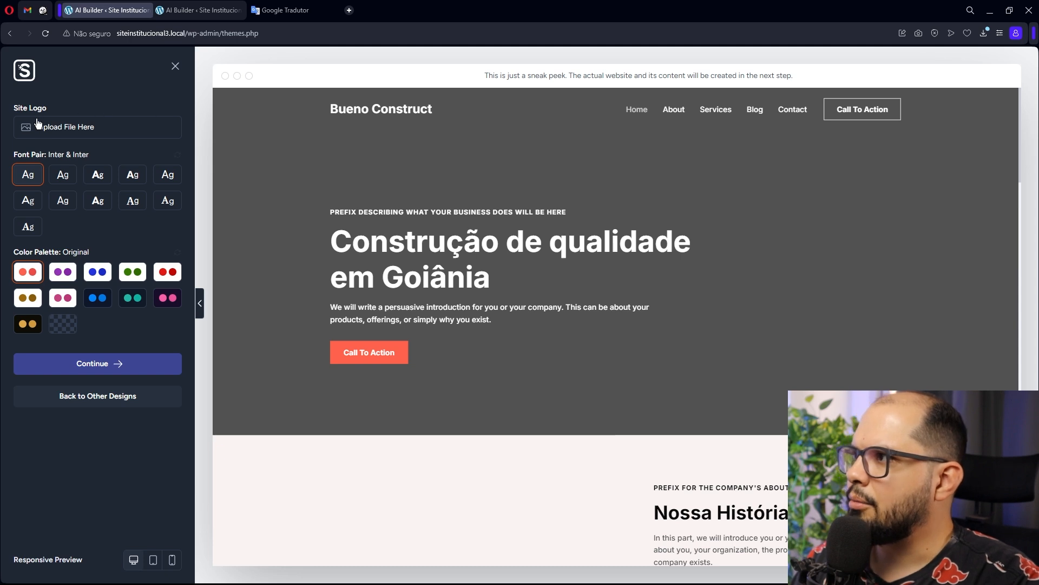
Upload logotipo-bueno-construct from Projeto/1 - Logotipo/SVG and set it as the site logo.
{"action": "left_click", "coordinate": [77, 133]}
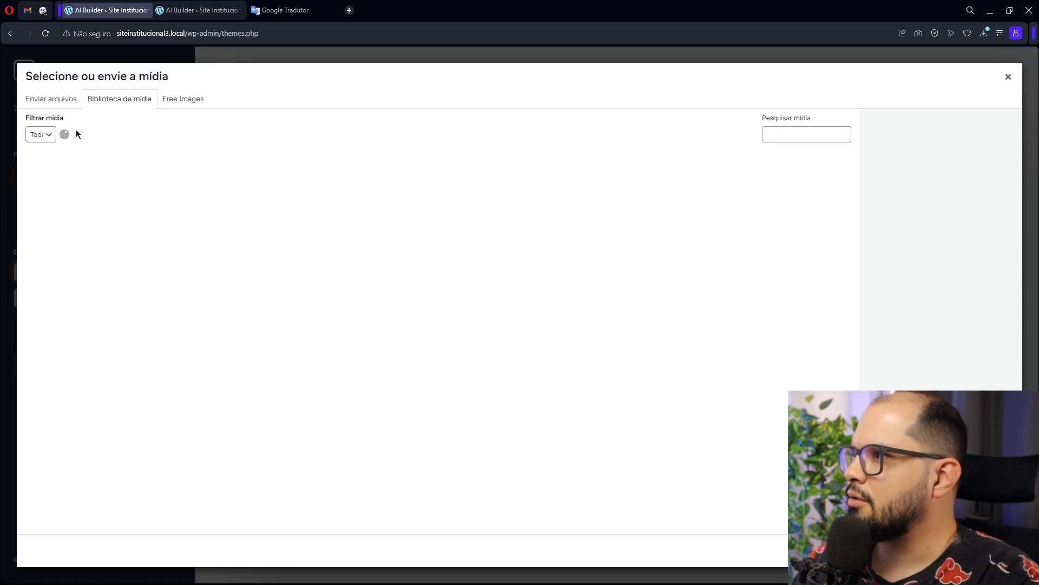
{"action": "left_click", "coordinate": [62, 102]}
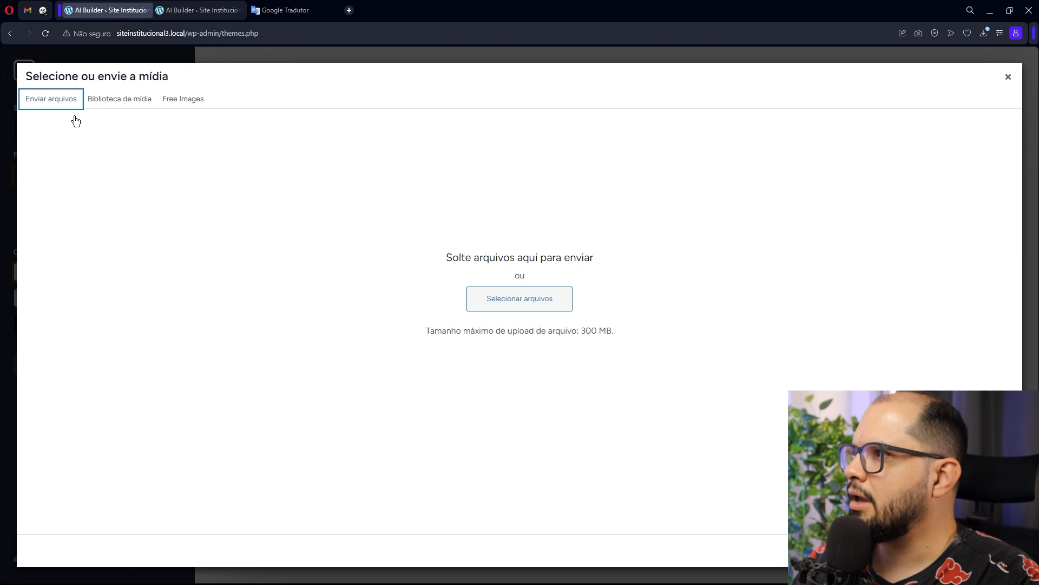
{"action": "left_click", "coordinate": [522, 301]}
{"action": "left_click", "coordinate": [546, 266]}
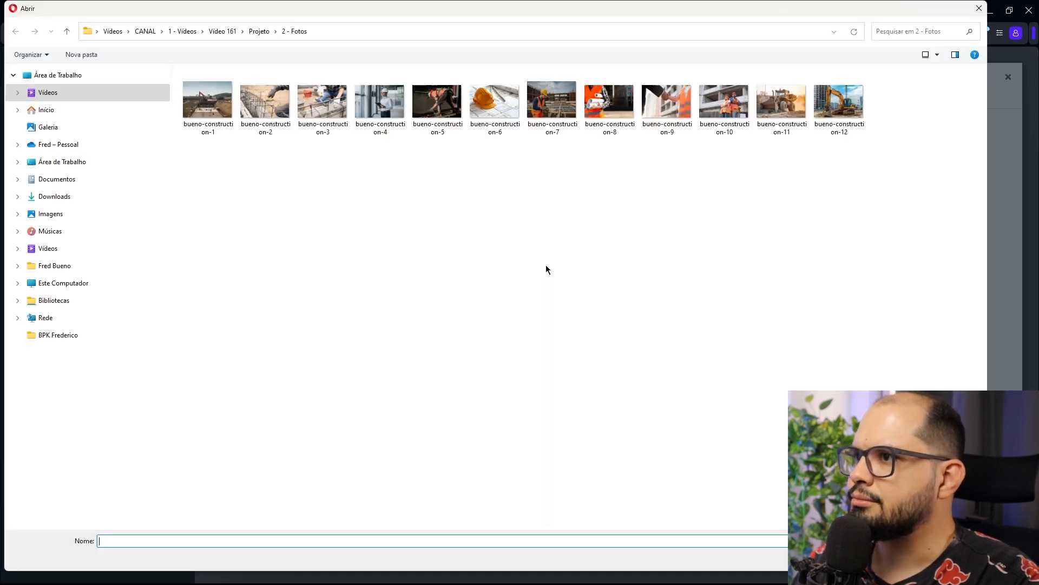
{"action": "left_click", "coordinate": [254, 30]}
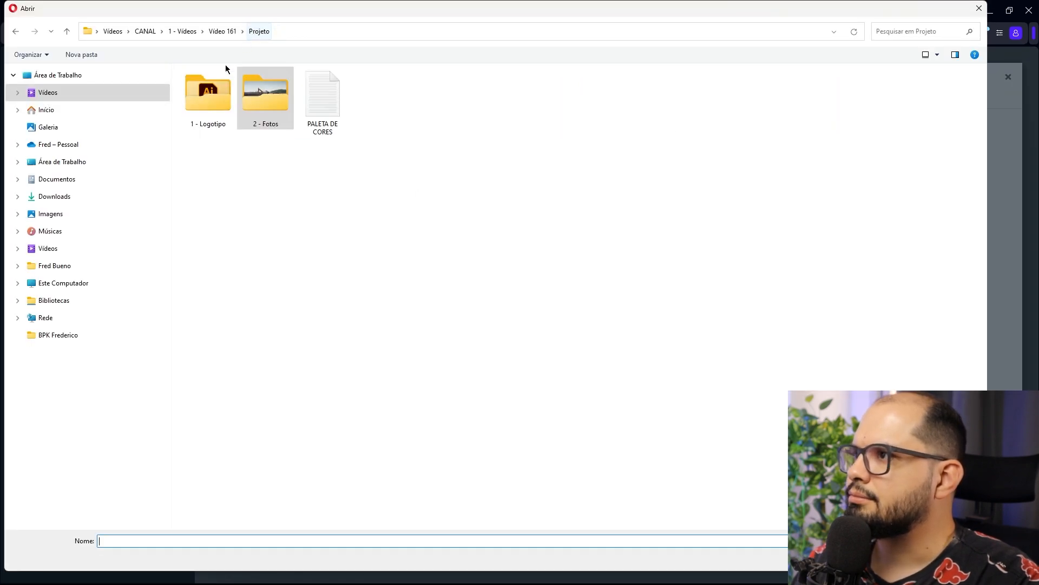
{"action": "double_click", "coordinate": [210, 103]}
{"action": "double_click", "coordinate": [258, 102]}
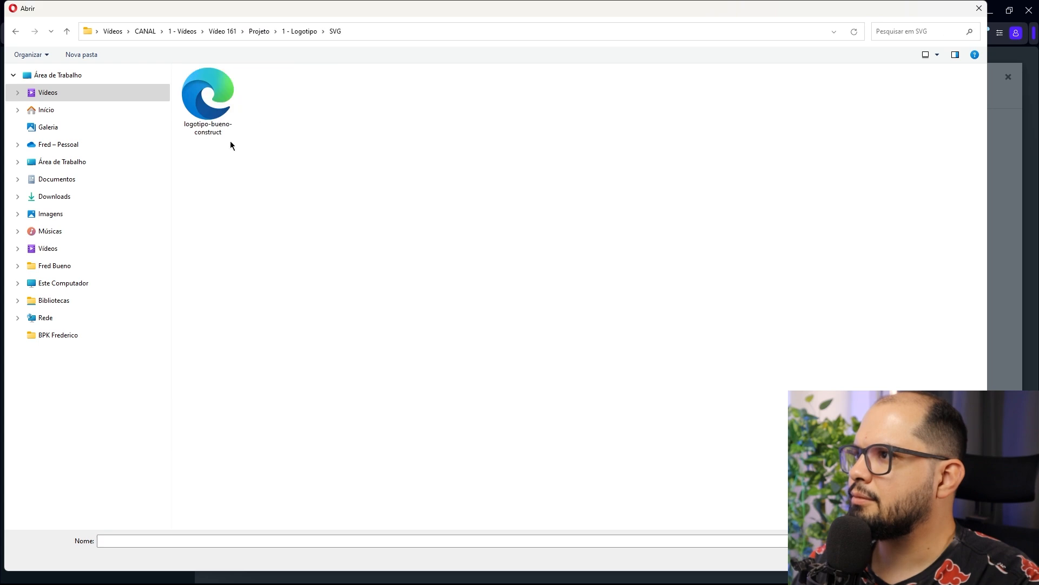
{"action": "left_click", "coordinate": [236, 97]}
{"action": "key", "text": "Return"}
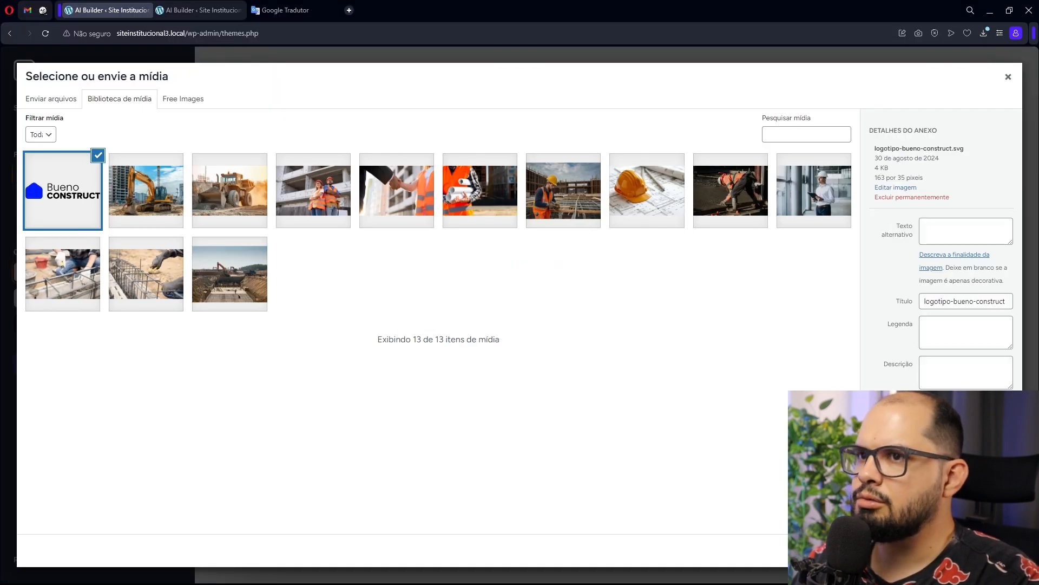
{"action": "left_click", "coordinate": [985, 550]}
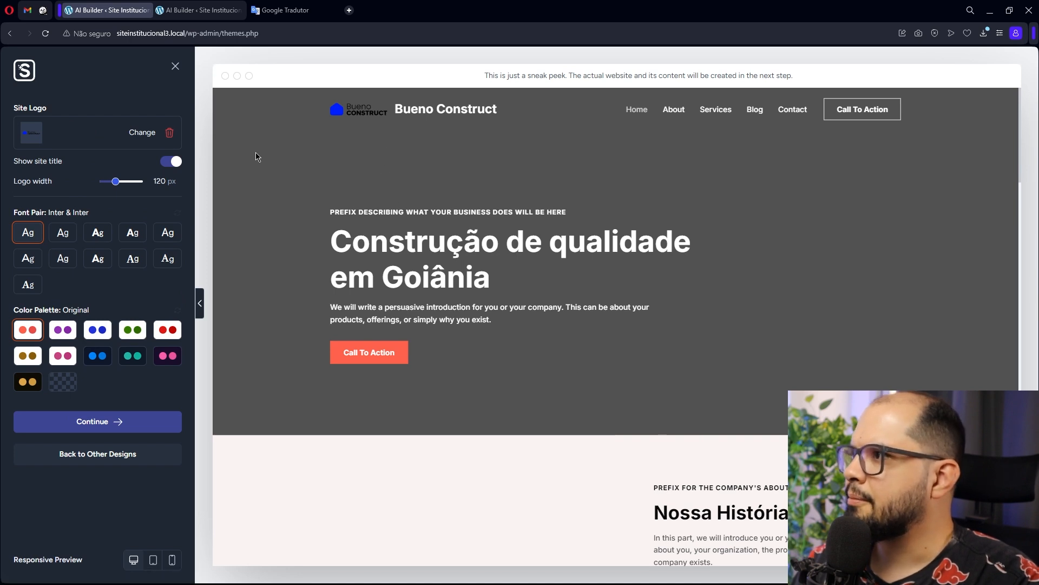
Turn off Show site title and widen the logo from 120 to 241 px.
{"action": "left_click", "coordinate": [174, 162]}
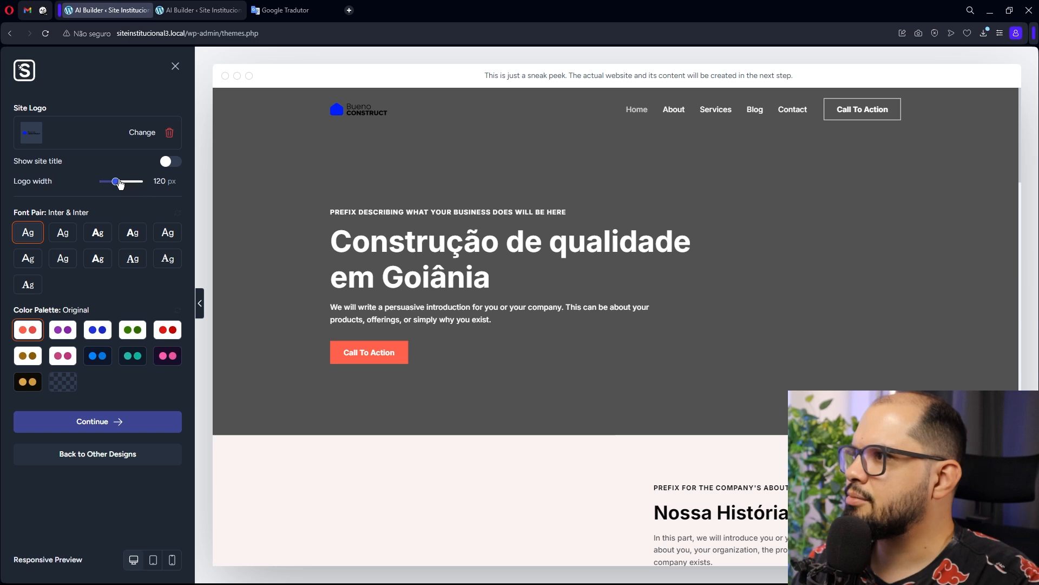
{"action": "left_click_drag", "start_coordinate": [121, 184], "coordinate": [137, 186]}
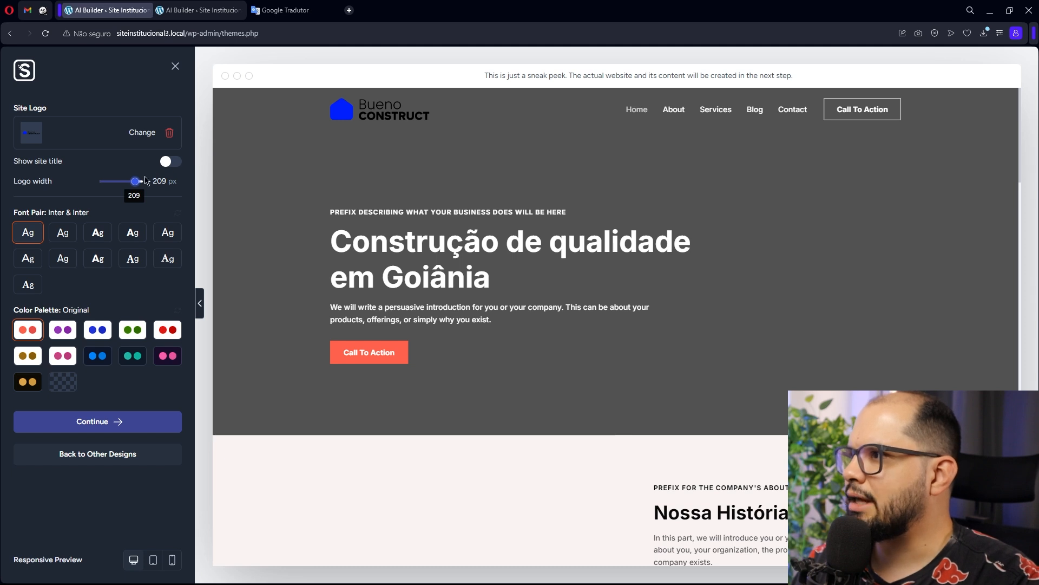
{"action": "left_click_drag", "start_coordinate": [146, 180], "coordinate": [143, 184]}
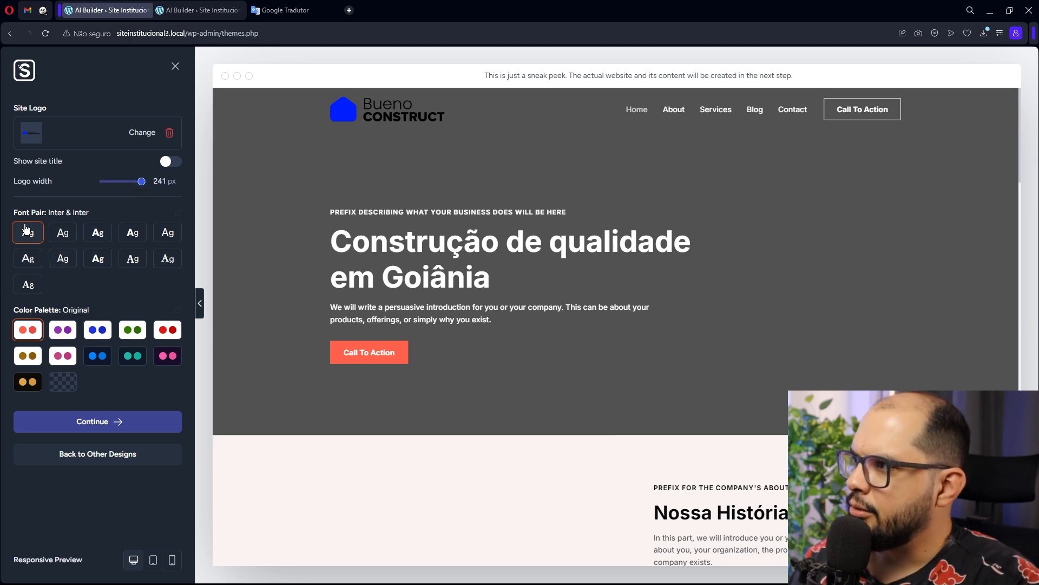
Compare font pairs like Inter & Poppins and Nunito Sans & Lora, settling on Lexend & DM Sans.
{"action": "left_click", "coordinate": [62, 235]}
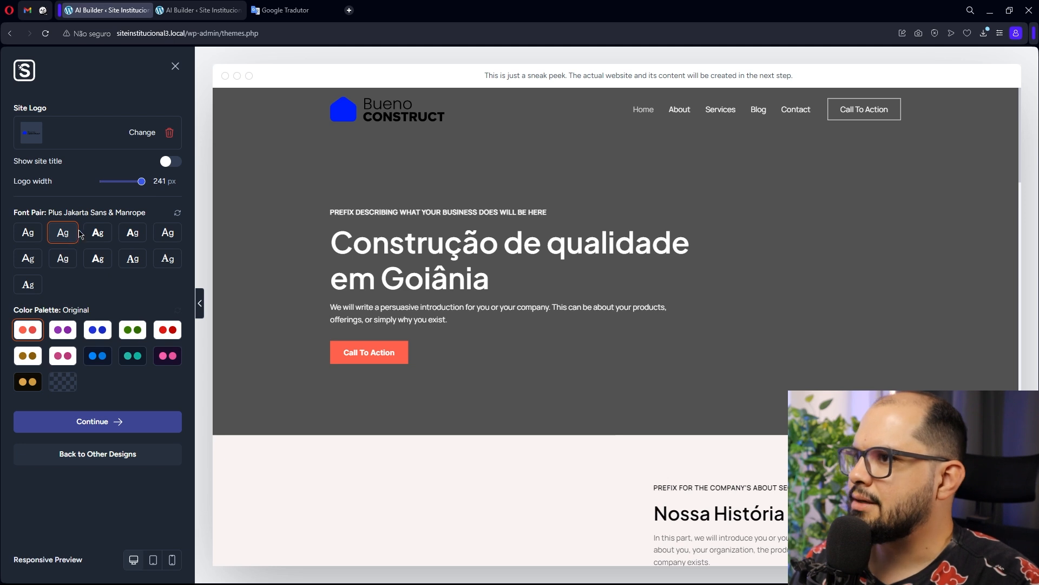
{"action": "left_click", "coordinate": [30, 232]}
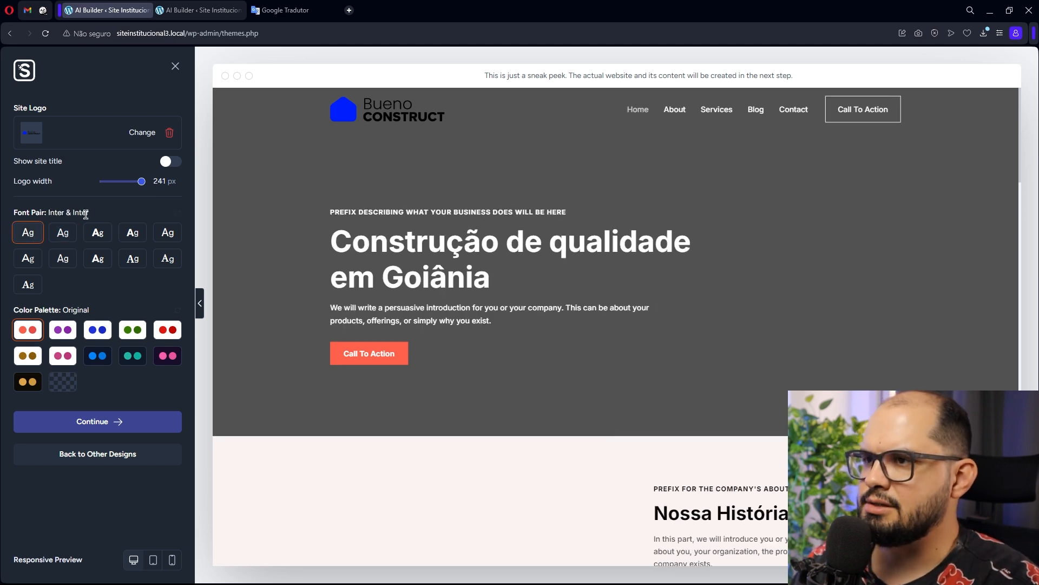
{"action": "left_click", "coordinate": [63, 233]}
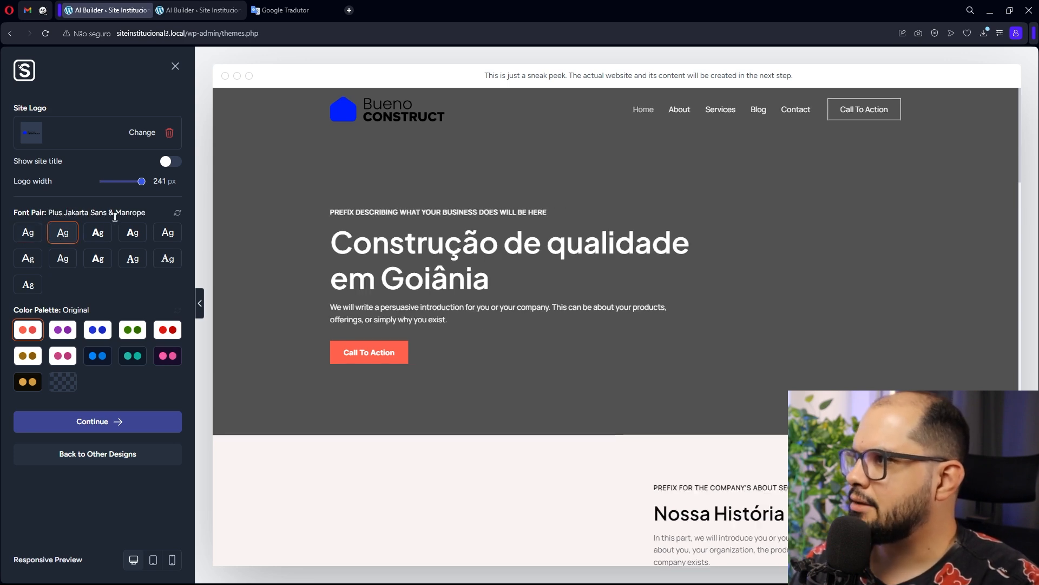
{"action": "left_click", "coordinate": [98, 233]}
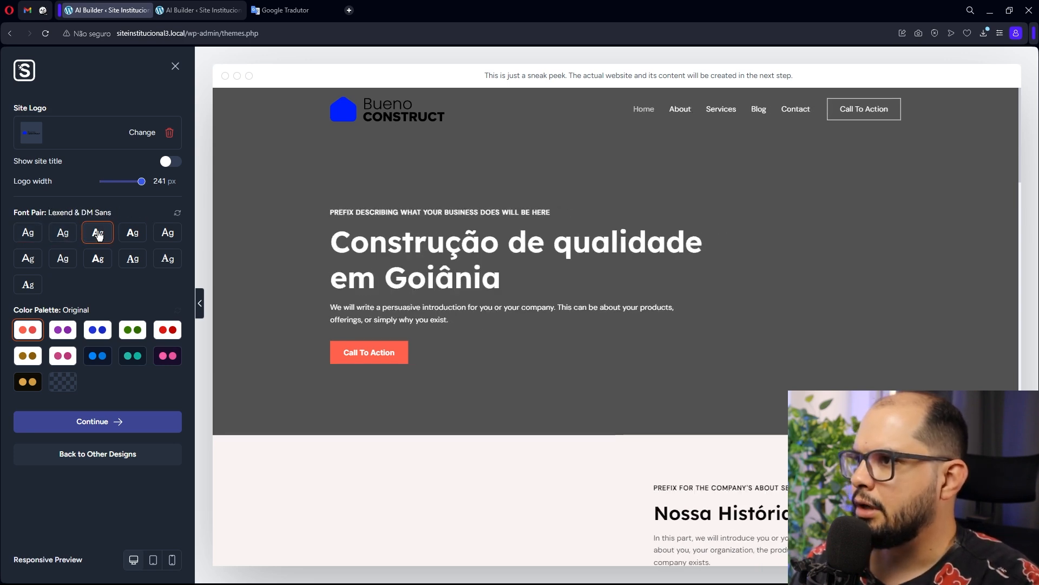
{"action": "left_click", "coordinate": [133, 234]}
{"action": "left_click", "coordinate": [166, 239]}
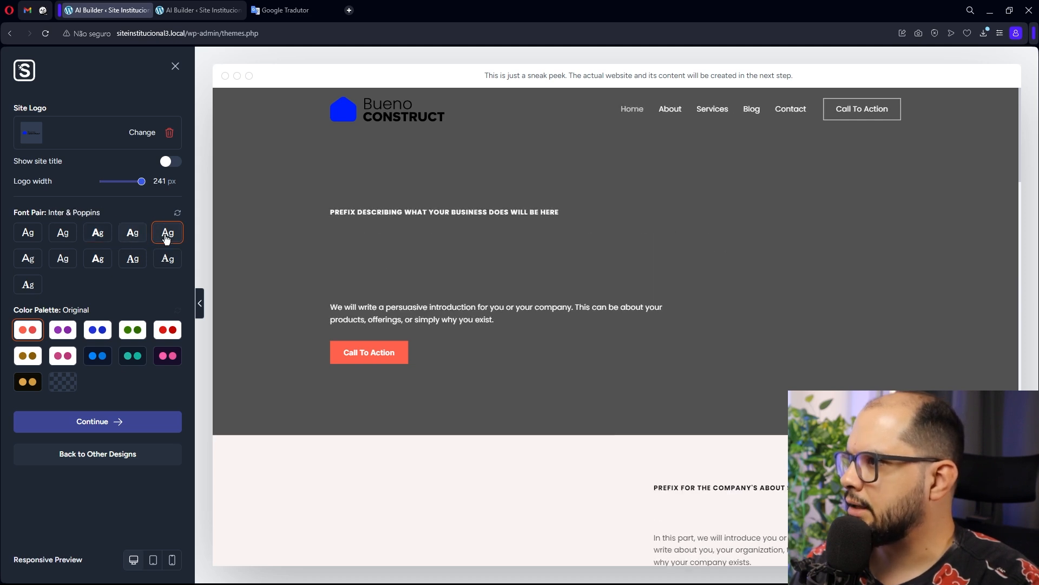
{"action": "left_click", "coordinate": [135, 260]}
{"action": "left_click", "coordinate": [103, 263]}
{"action": "left_click", "coordinate": [60, 265]}
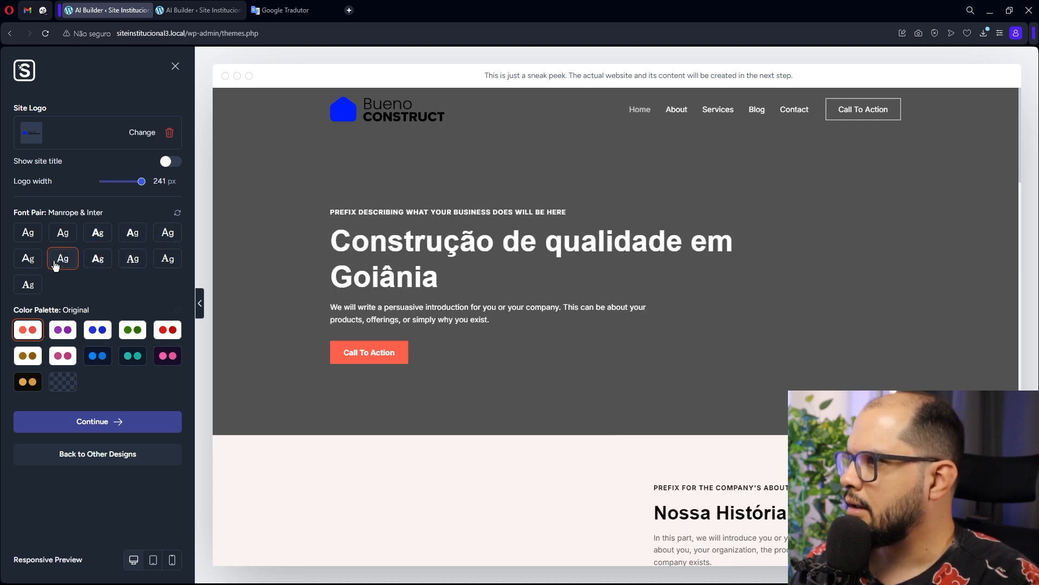
{"action": "left_click", "coordinate": [35, 263]}
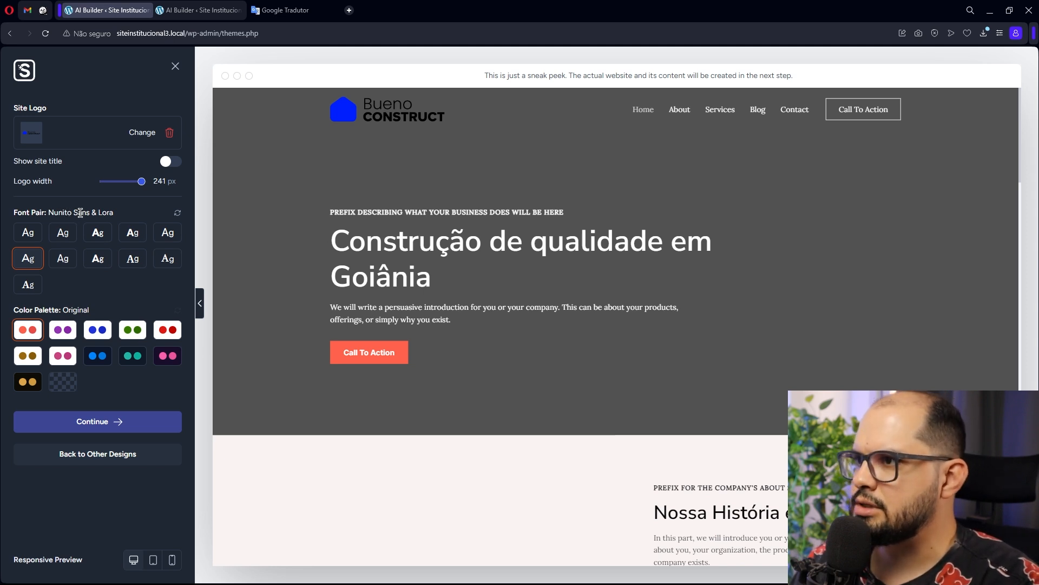
{"action": "left_click", "coordinate": [102, 237]}
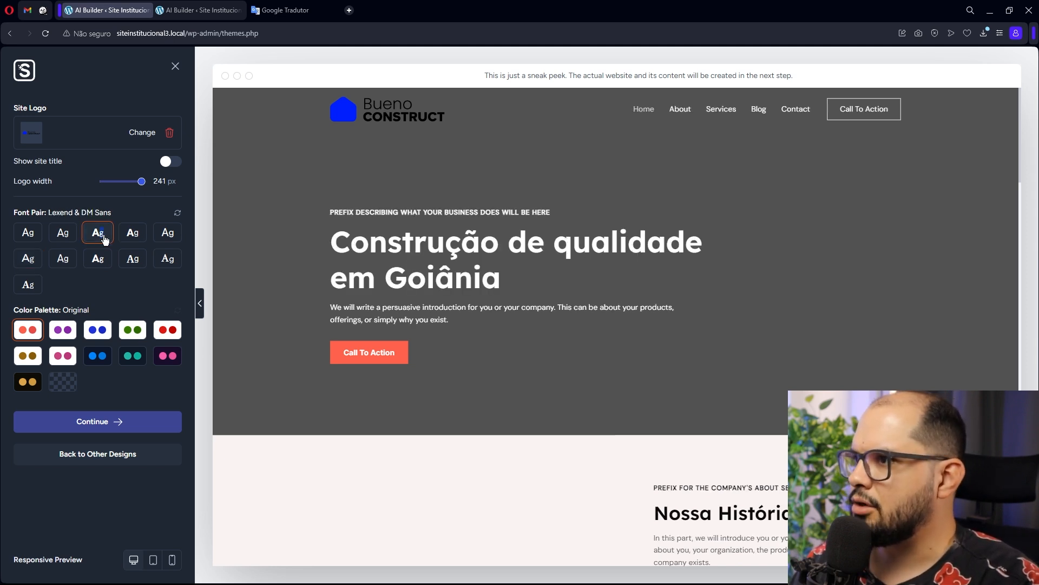
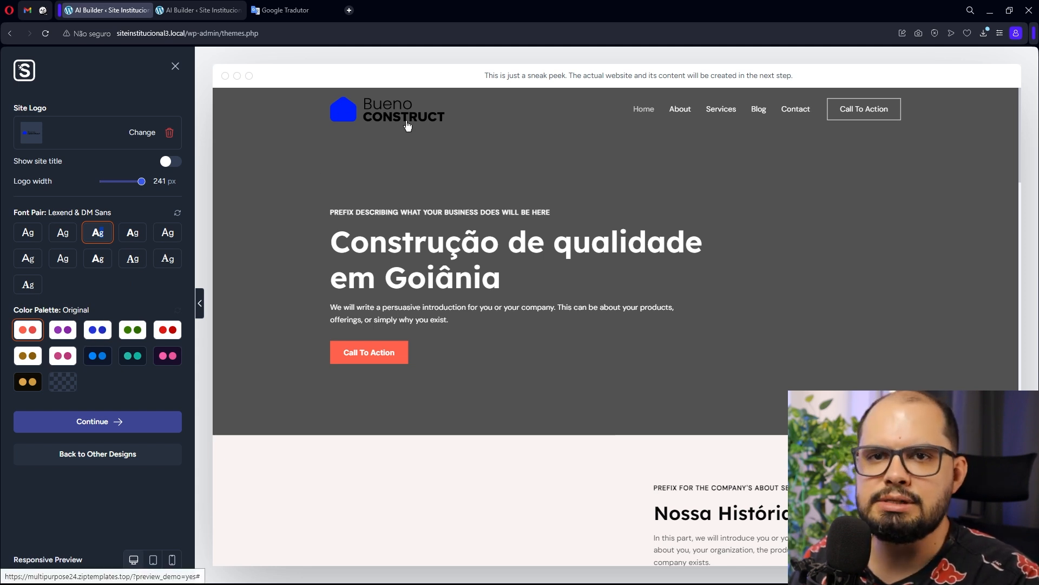
Compare the Style 2 and Style 7 palettes, keep the dark navy Style 7, and continue.
{"action": "left_click", "coordinate": [97, 332]}
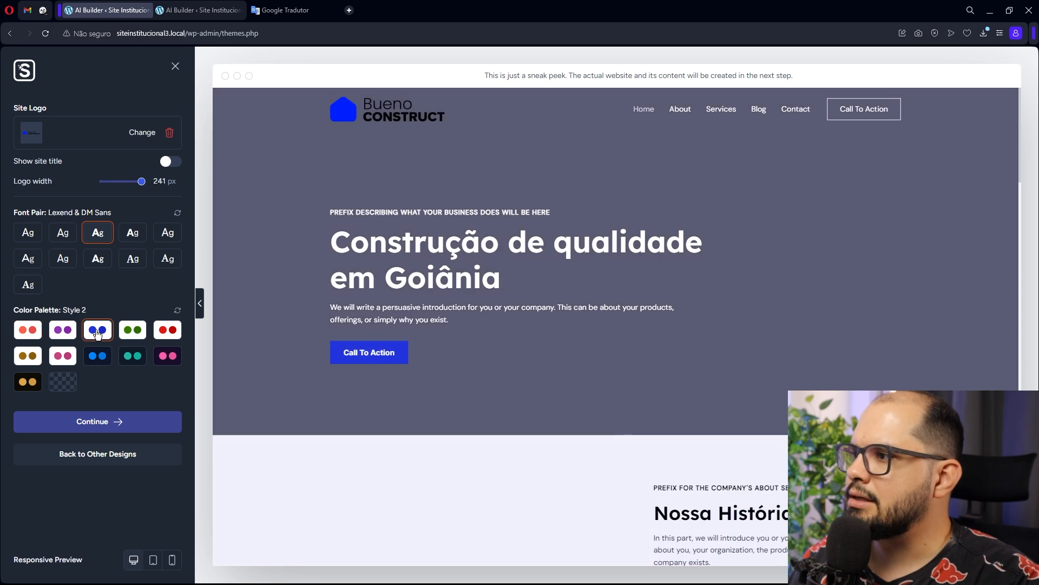
{"action": "left_click", "coordinate": [99, 362]}
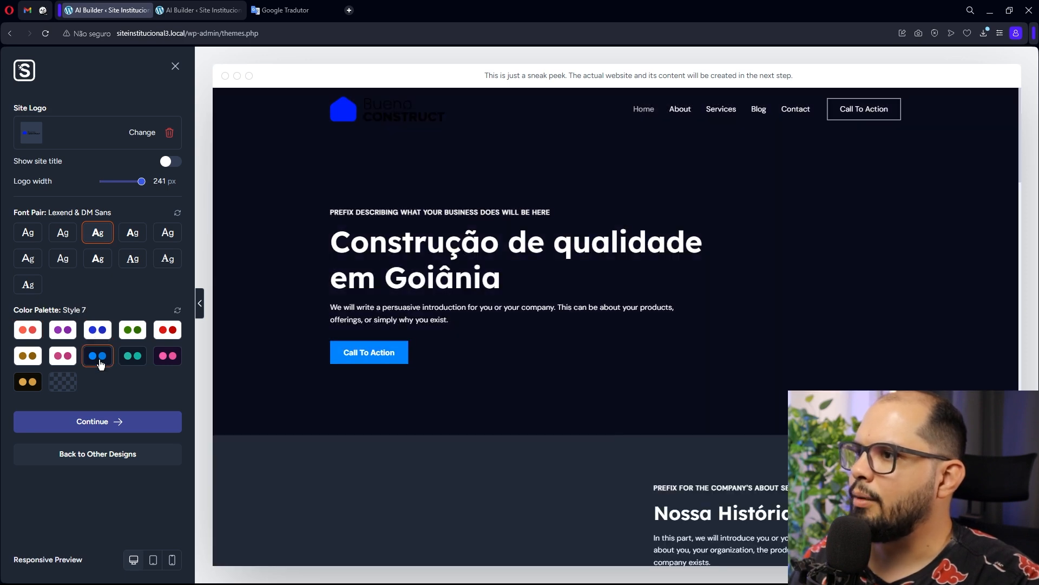
{"action": "left_click", "coordinate": [103, 337]}
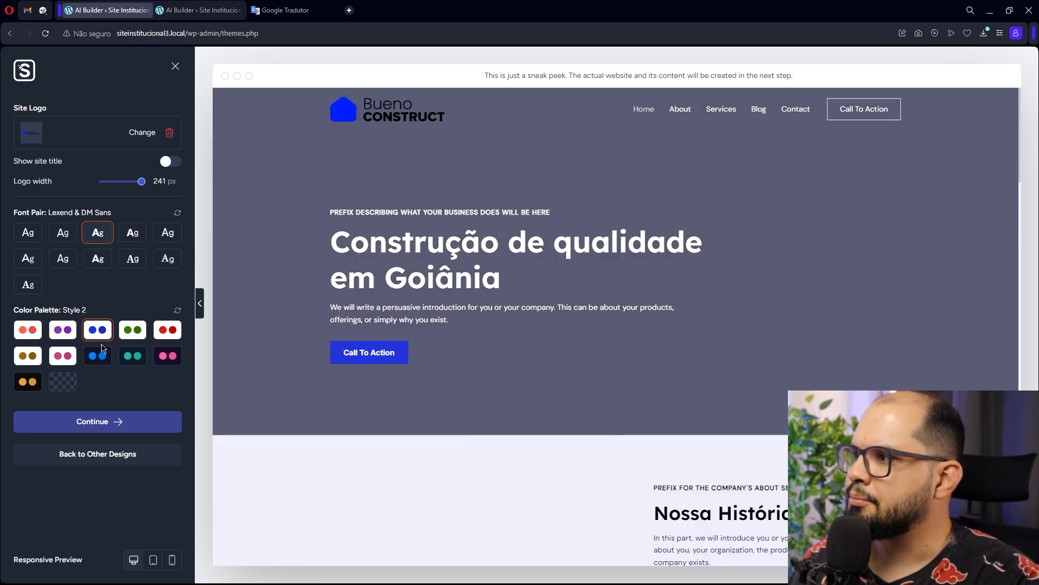
{"action": "left_click", "coordinate": [101, 360]}
{"action": "scroll", "coordinate": [508, 397], "scroll_direction": "down", "scroll_amount": 5}
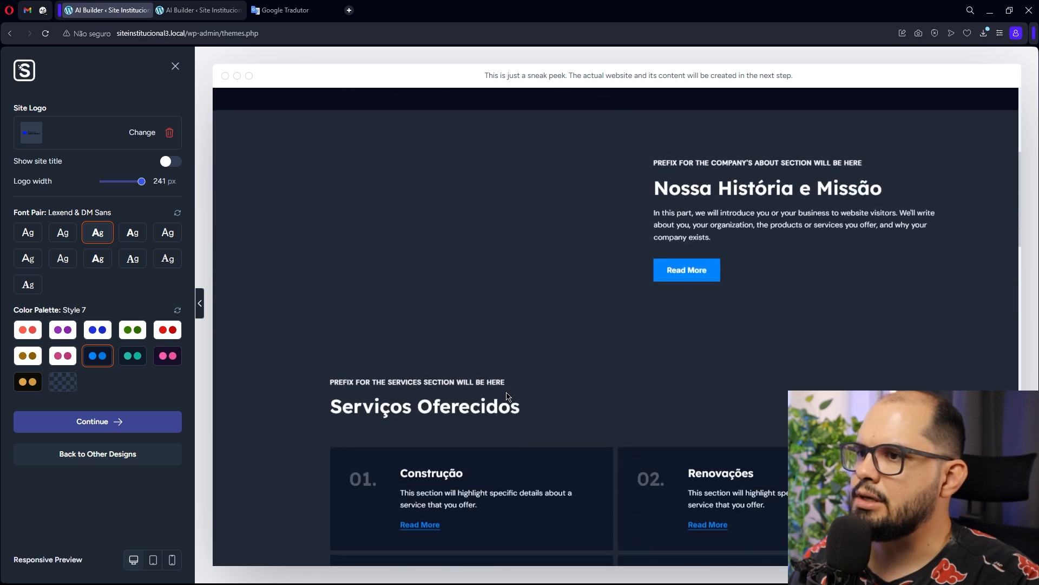
{"action": "scroll", "coordinate": [507, 396], "scroll_direction": "up", "scroll_amount": 5}
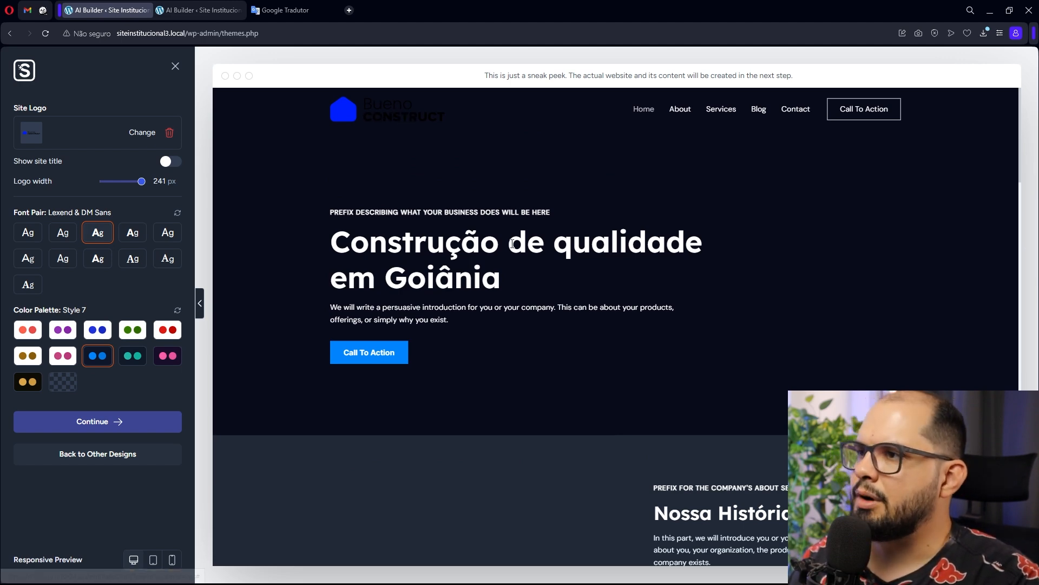
{"action": "scroll", "coordinate": [534, 268], "scroll_direction": "down", "scroll_amount": 9}
{"action": "scroll", "coordinate": [534, 269], "scroll_direction": "down", "scroll_amount": 10}
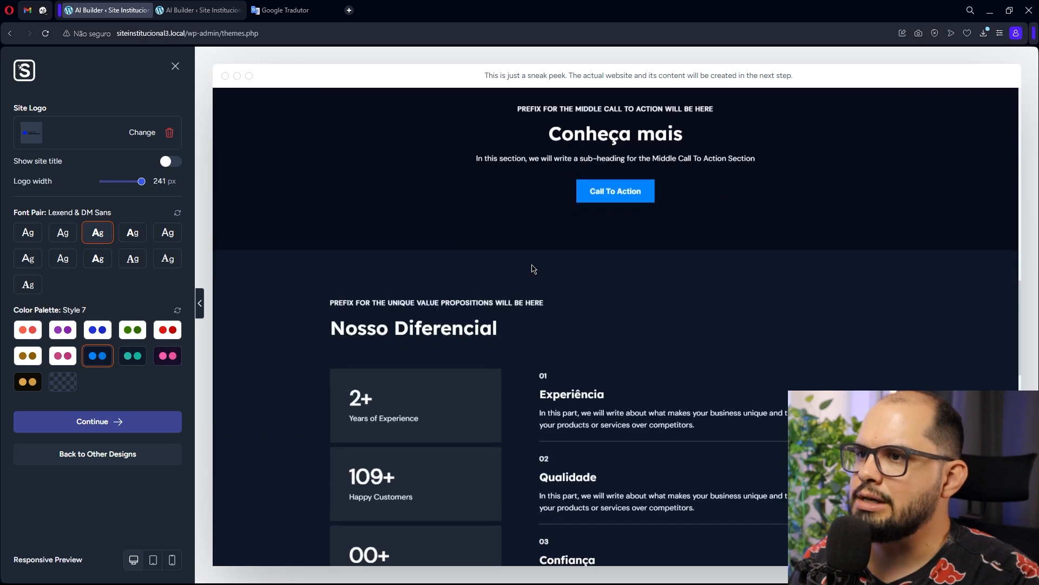
{"action": "scroll", "coordinate": [534, 269], "scroll_direction": "down", "scroll_amount": 10}
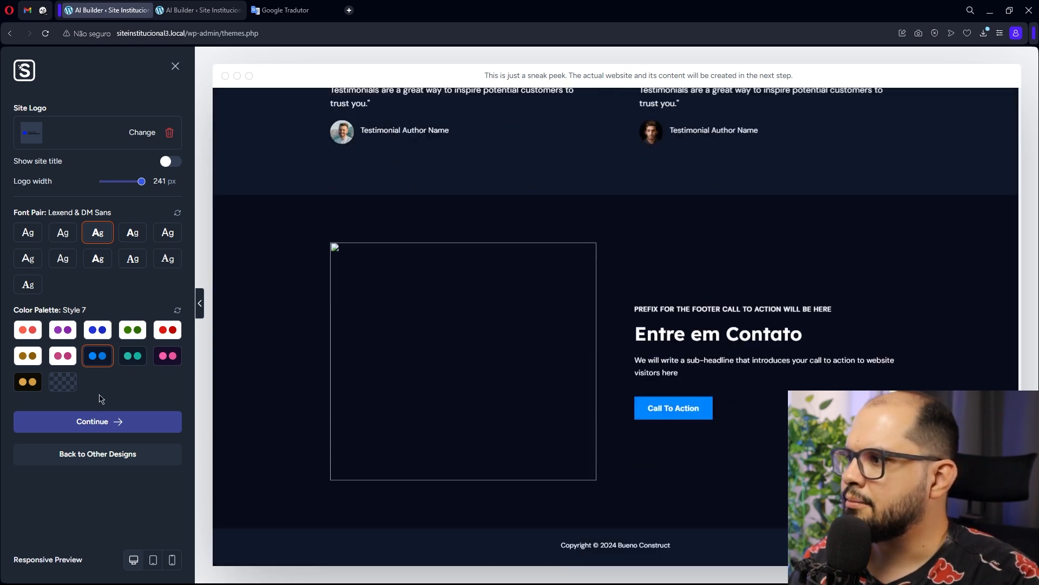
{"action": "left_click", "coordinate": [98, 424]}
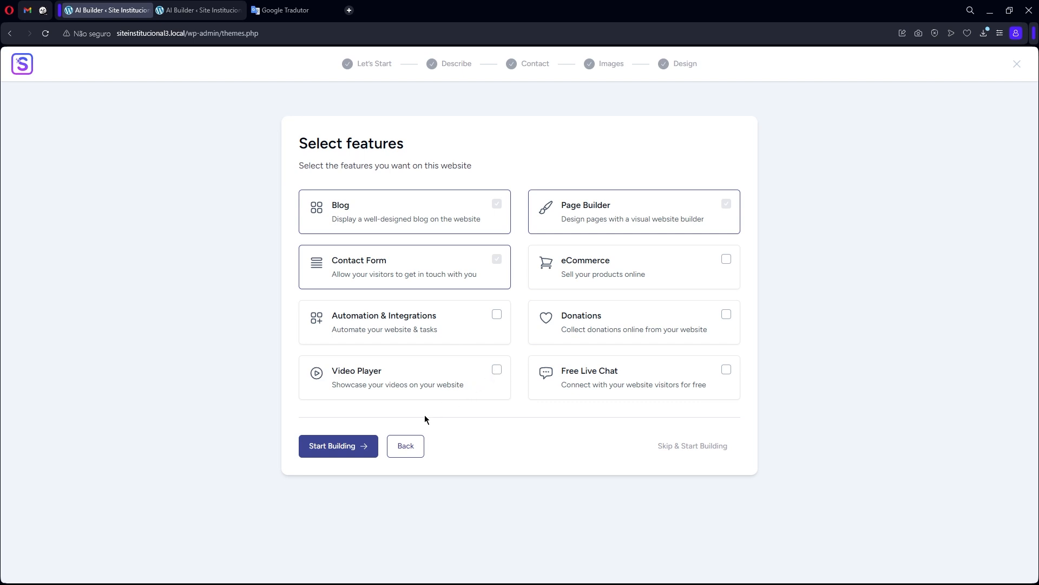
Start building the site with the Blog, Page Builder and Contact Form features.
{"action": "left_click", "coordinate": [353, 451]}
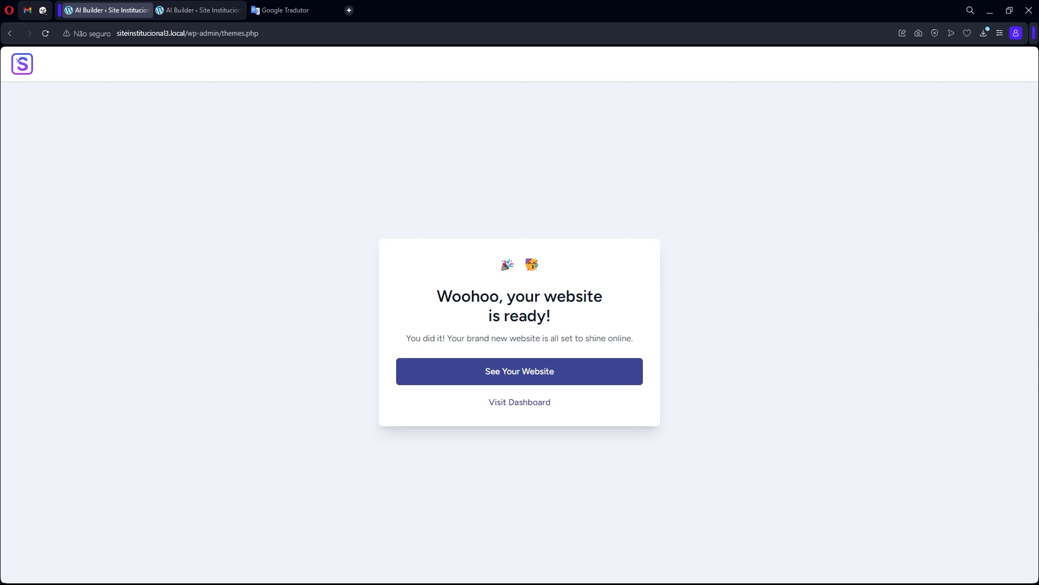
Open the finished Bueno Construct website in a new browser tab.
{"action": "left_click", "coordinate": [542, 380]}
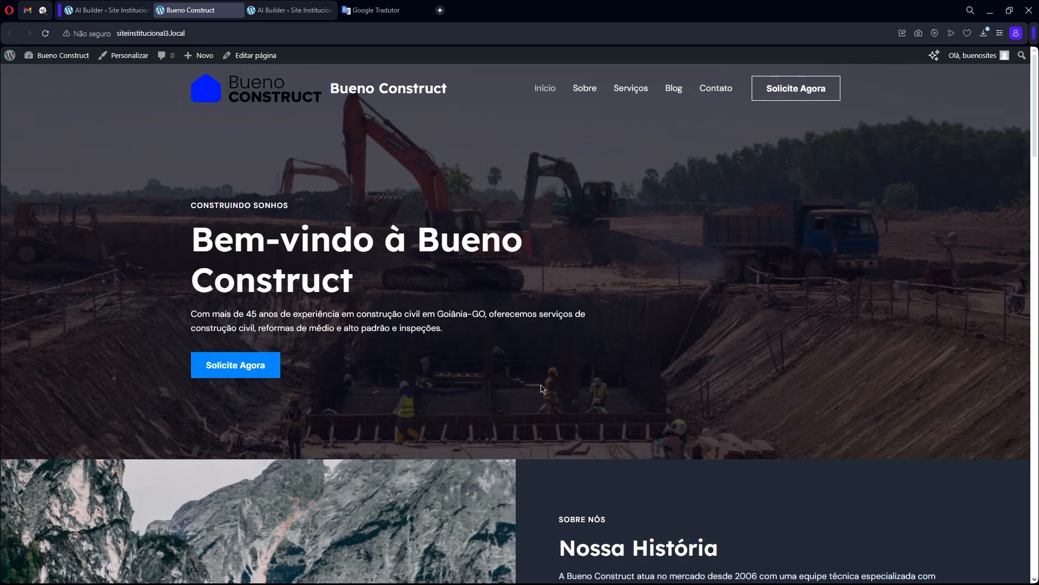
Scroll through the homepage, reviewing the Nossa História and Serviços Oferecidos sections.
{"action": "scroll", "coordinate": [543, 388], "scroll_direction": "down", "scroll_amount": 4}
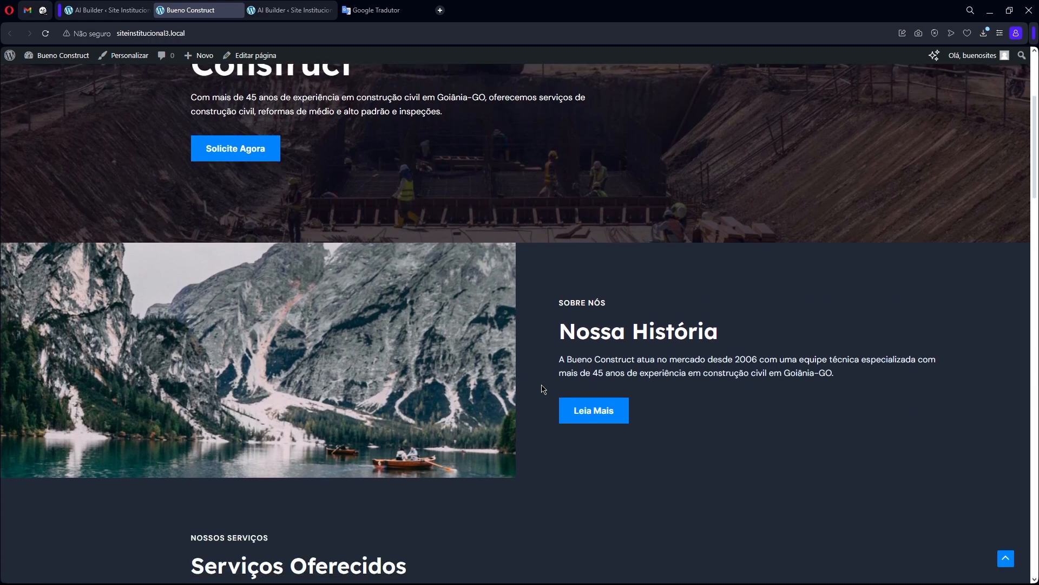
{"action": "scroll", "coordinate": [543, 388], "scroll_direction": "up", "scroll_amount": 4}
{"action": "scroll", "coordinate": [543, 387], "scroll_direction": "down", "scroll_amount": 5}
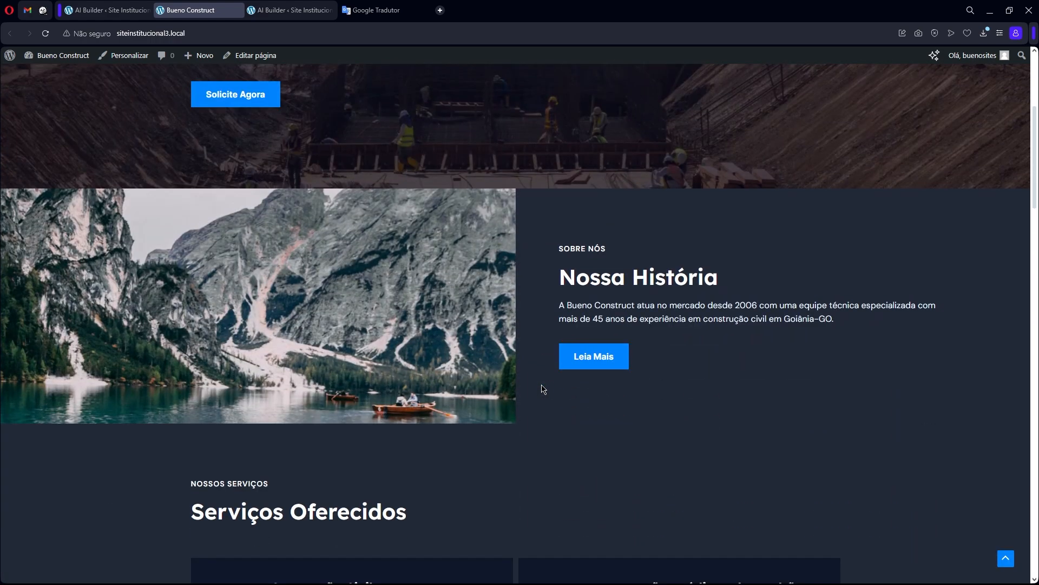
{"action": "scroll", "coordinate": [422, 328], "scroll_direction": "down", "scroll_amount": 6}
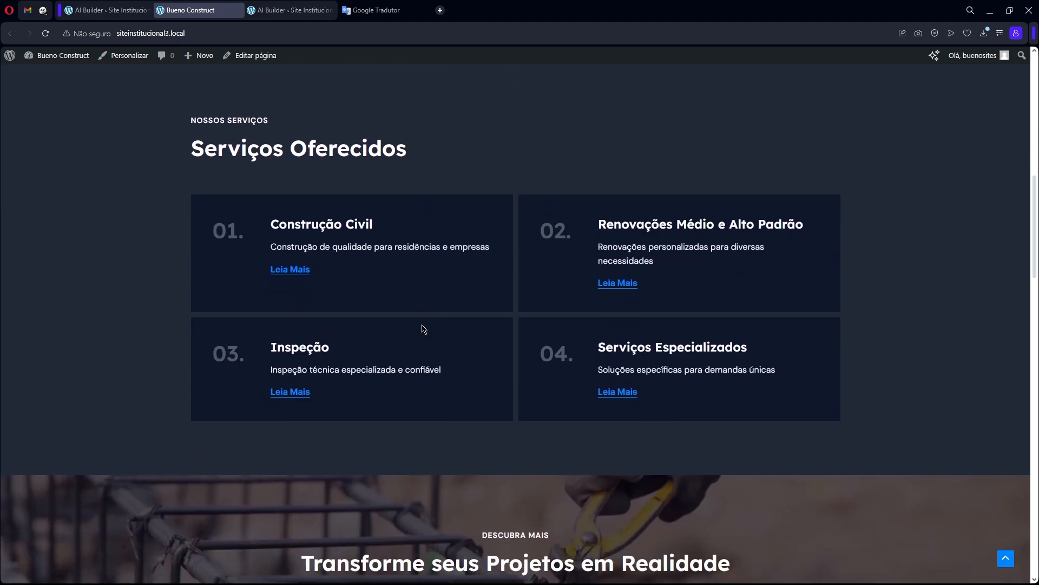
{"action": "scroll", "coordinate": [423, 328], "scroll_direction": "down", "scroll_amount": 6}
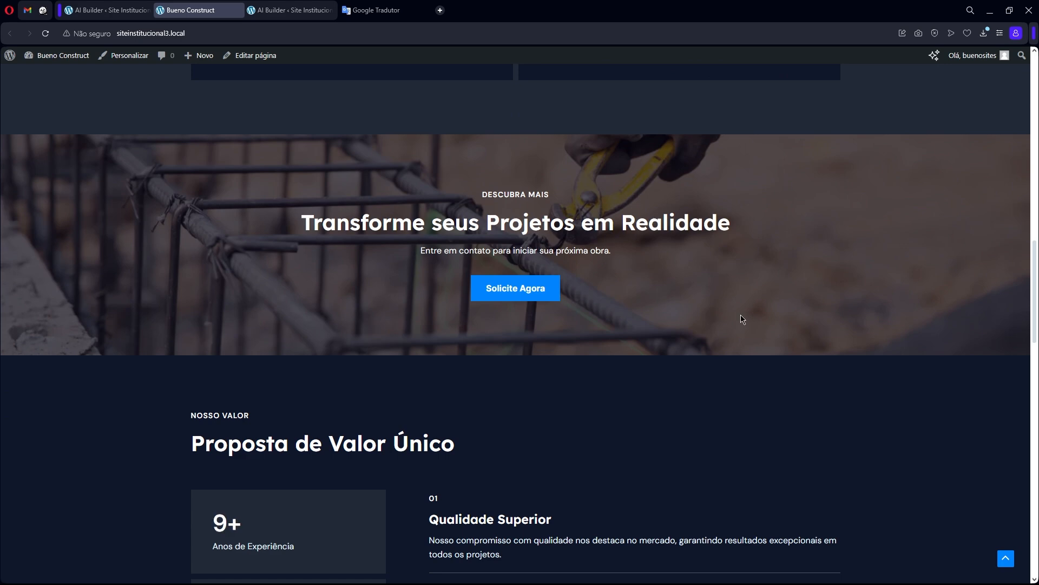
{"action": "scroll", "coordinate": [550, 295], "scroll_direction": "down", "scroll_amount": 5}
{"action": "scroll", "coordinate": [550, 297], "scroll_direction": "down", "scroll_amount": 6}
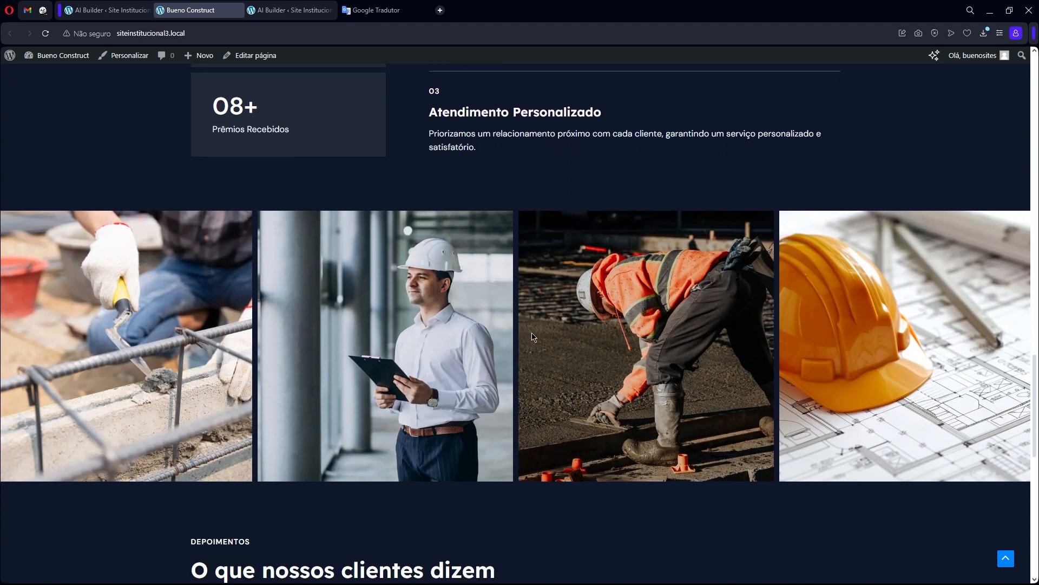
{"action": "scroll", "coordinate": [747, 356], "scroll_direction": "down", "scroll_amount": 3}
{"action": "scroll", "coordinate": [744, 354], "scroll_direction": "up", "scroll_amount": 15}
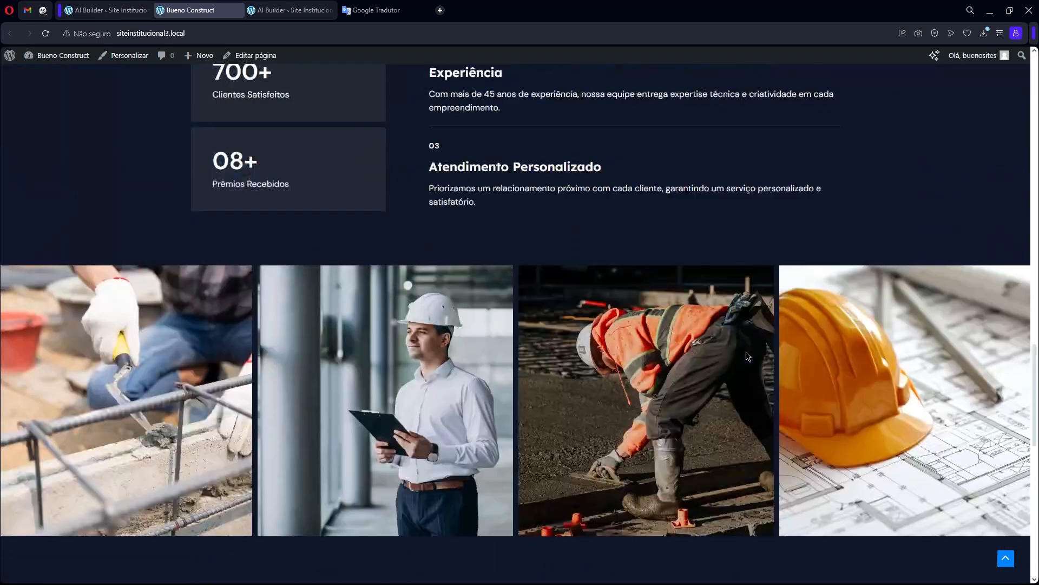
{"action": "scroll", "coordinate": [736, 350], "scroll_direction": "up", "scroll_amount": 2}
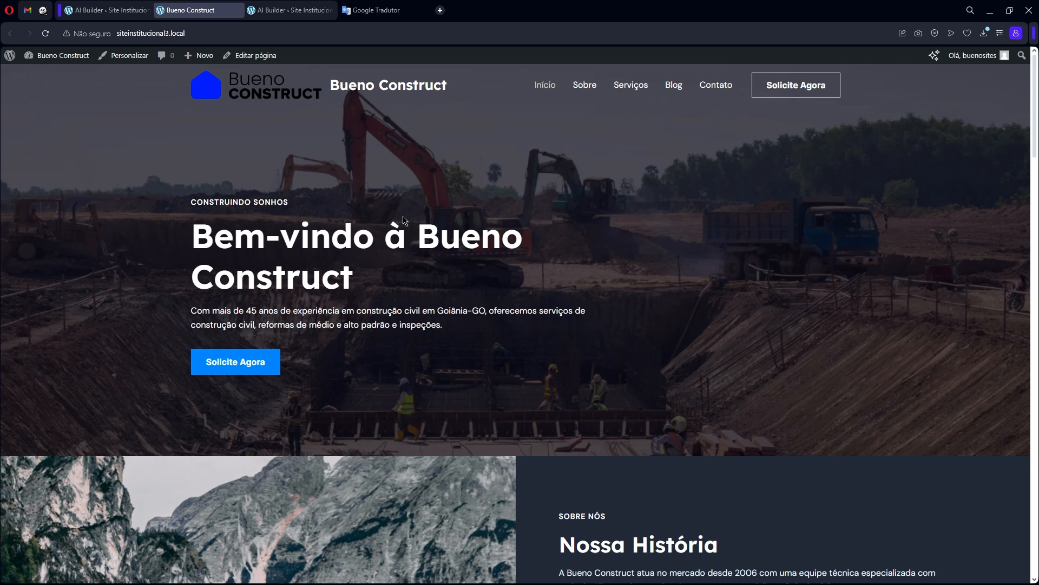
{"action": "scroll", "coordinate": [403, 219], "scroll_direction": "down", "scroll_amount": 1}
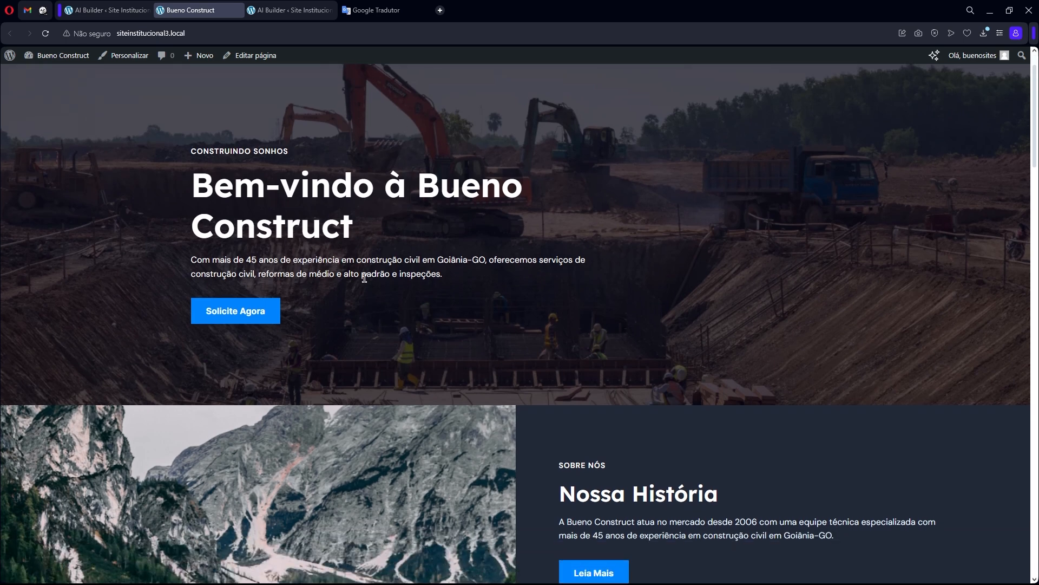
{"action": "scroll", "coordinate": [367, 282], "scroll_direction": "down", "scroll_amount": 1}
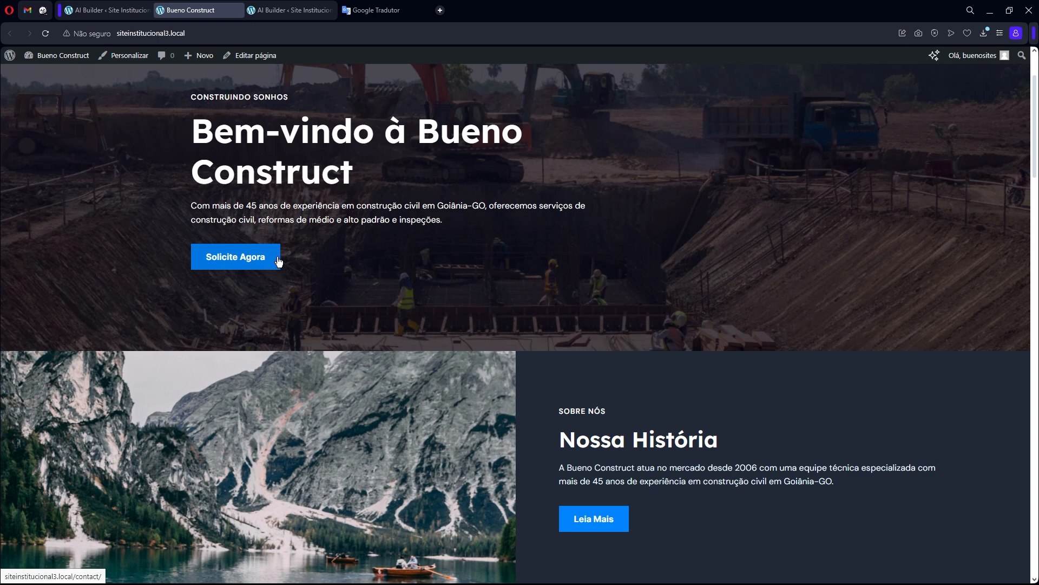
{"action": "scroll", "coordinate": [279, 262], "scroll_direction": "down", "scroll_amount": 3}
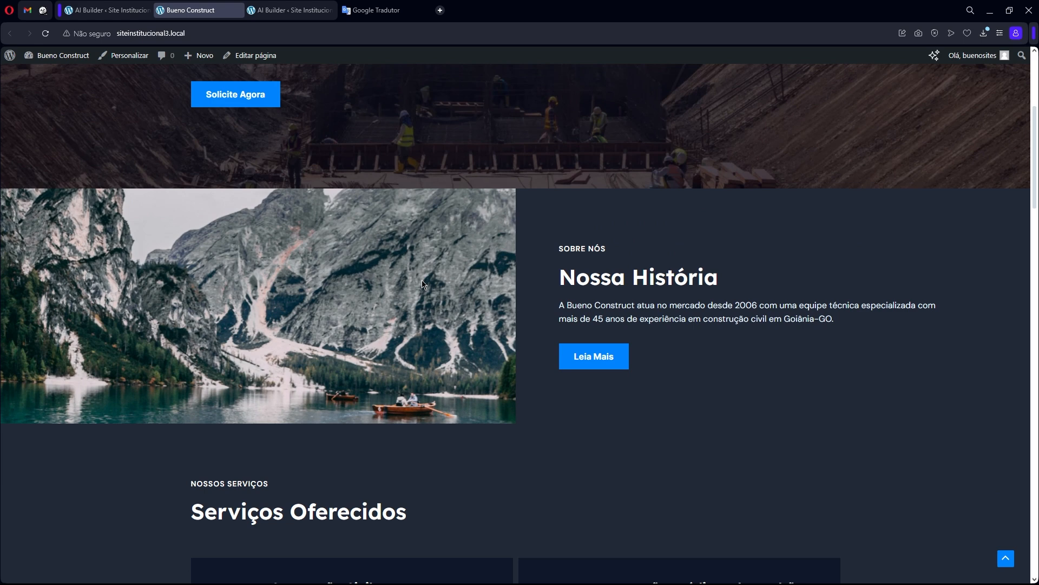
{"action": "scroll", "coordinate": [423, 284], "scroll_direction": "down", "scroll_amount": 3}
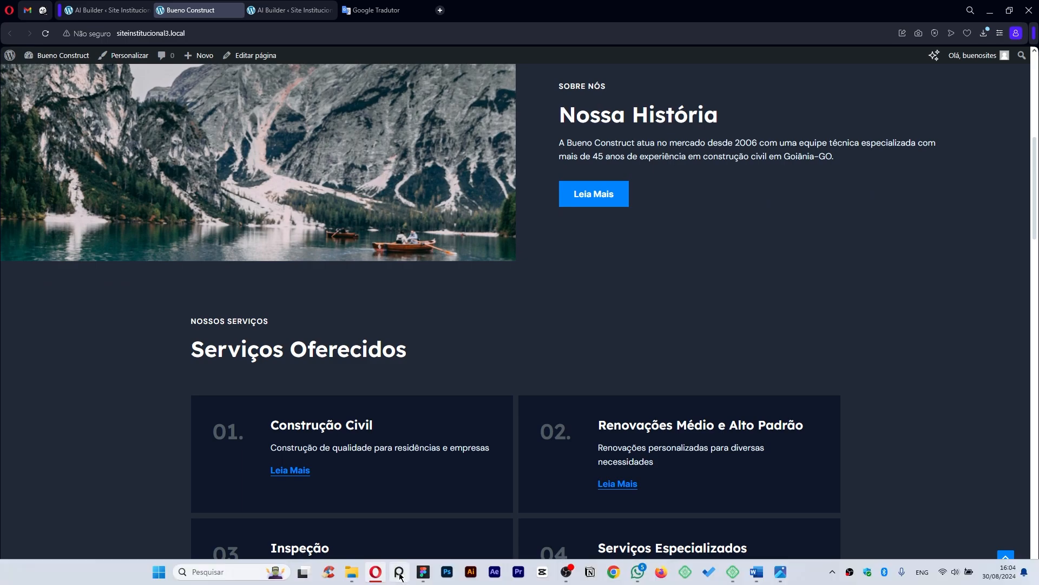
On the Figma topics slide, reveal the timeline through CUSTOMIZAÇÃO, leaving the last two steps grey.
{"action": "left_click", "coordinate": [423, 573]}
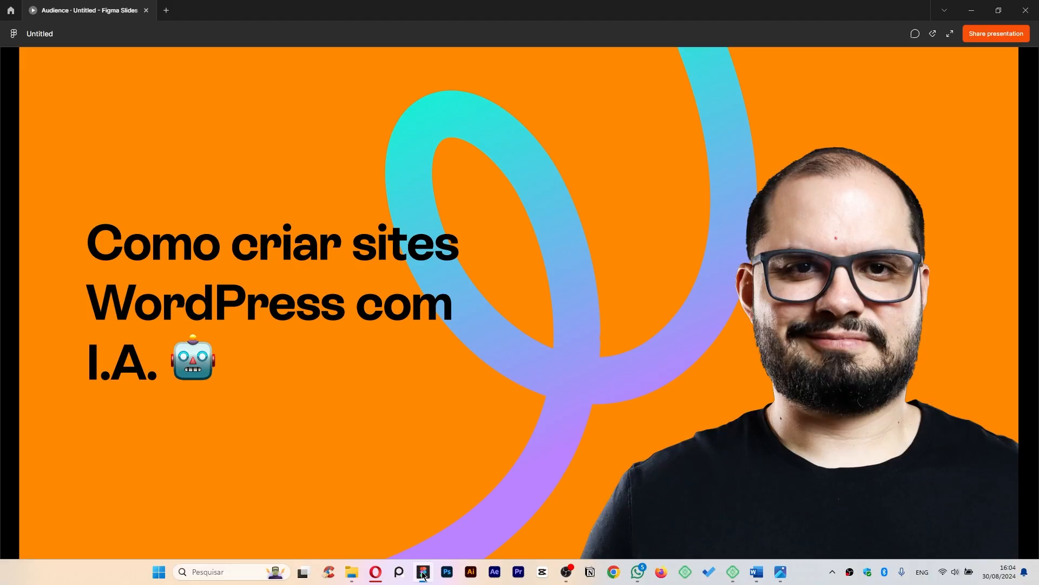
{"action": "left_click", "coordinate": [588, 438]}
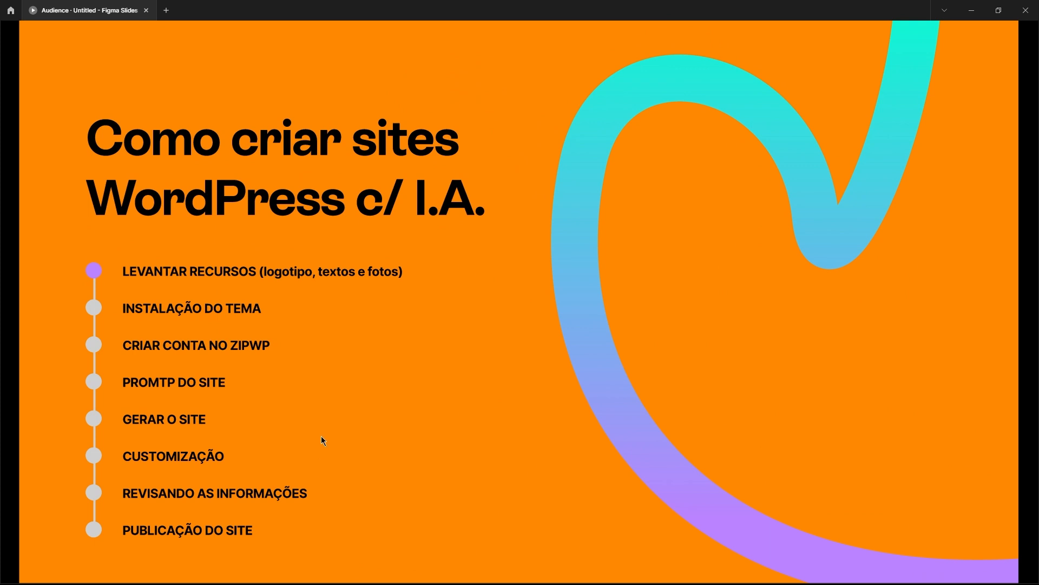
{"action": "left_click", "coordinate": [495, 371]}
{"action": "left_click", "coordinate": [483, 356]}
{"action": "left_click", "coordinate": [543, 382]}
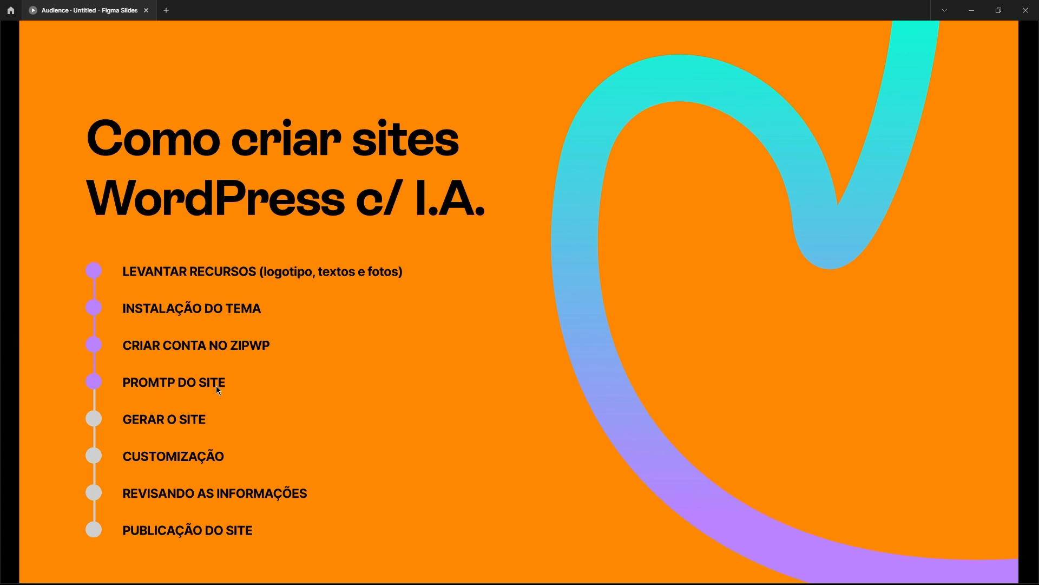
{"action": "left_click", "coordinate": [642, 404]}
{"action": "left_click", "coordinate": [223, 457]}
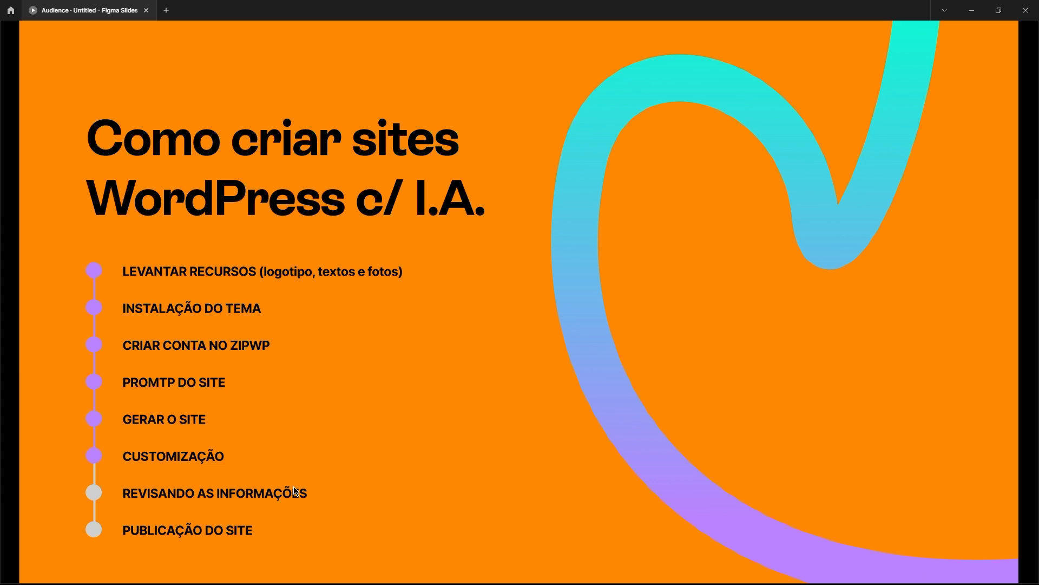
{"action": "left_click", "coordinate": [634, 451]}
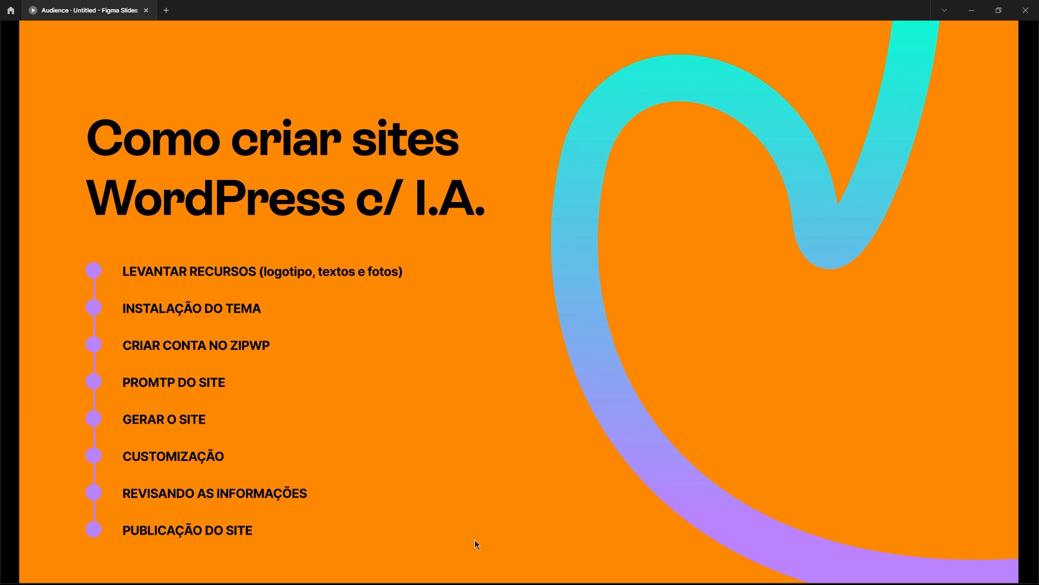
{"action": "left_click", "coordinate": [499, 570]}
{"action": "left_click", "coordinate": [499, 570]}
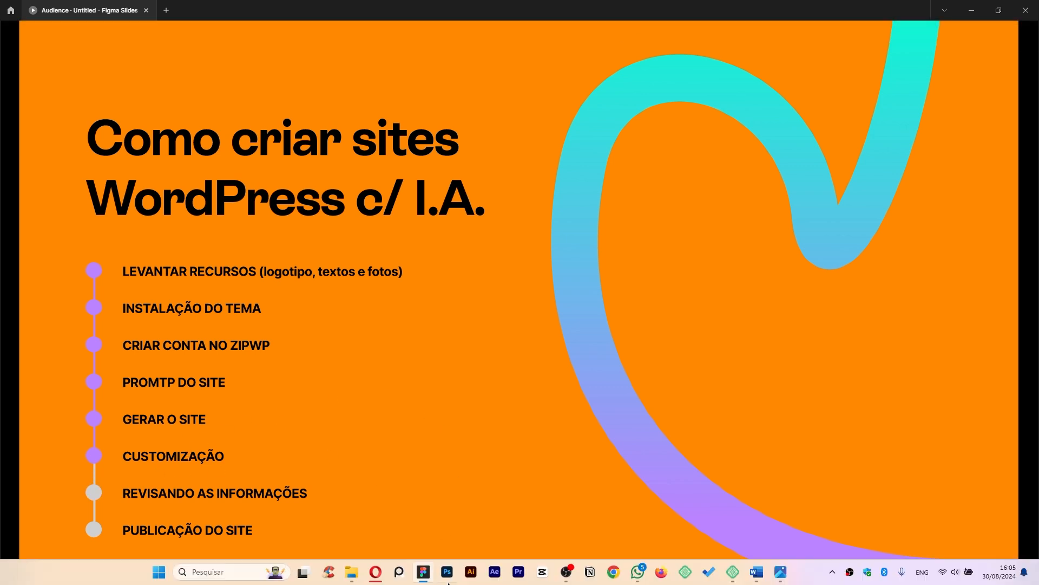
Switch back to the browser and scroll the live Bueno Construct homepage.
{"action": "left_click", "coordinate": [378, 572]}
{"action": "scroll", "coordinate": [433, 341], "scroll_direction": "down", "scroll_amount": 8}
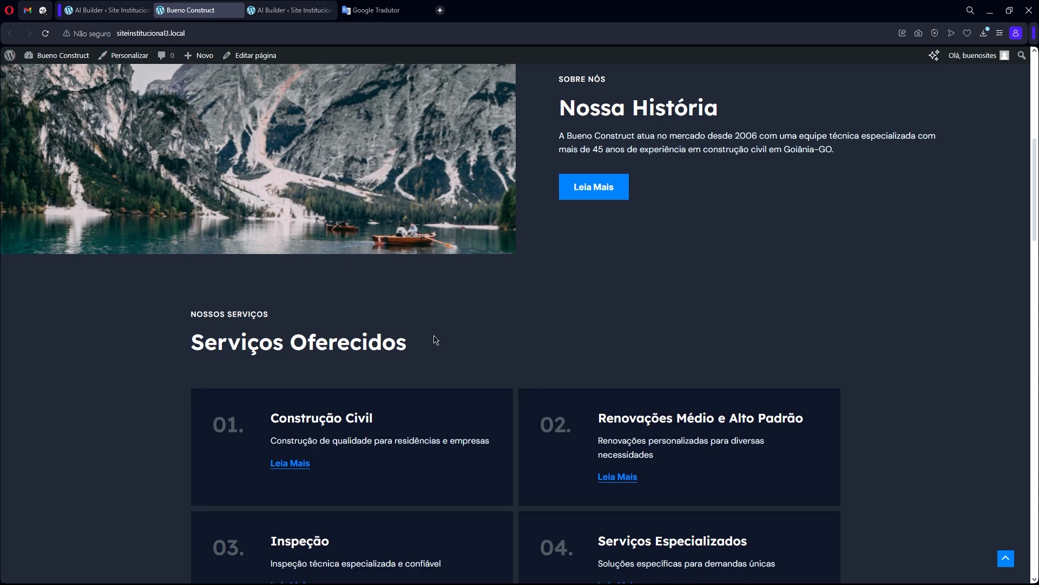
{"action": "scroll", "coordinate": [436, 335], "scroll_direction": "up", "scroll_amount": 4}
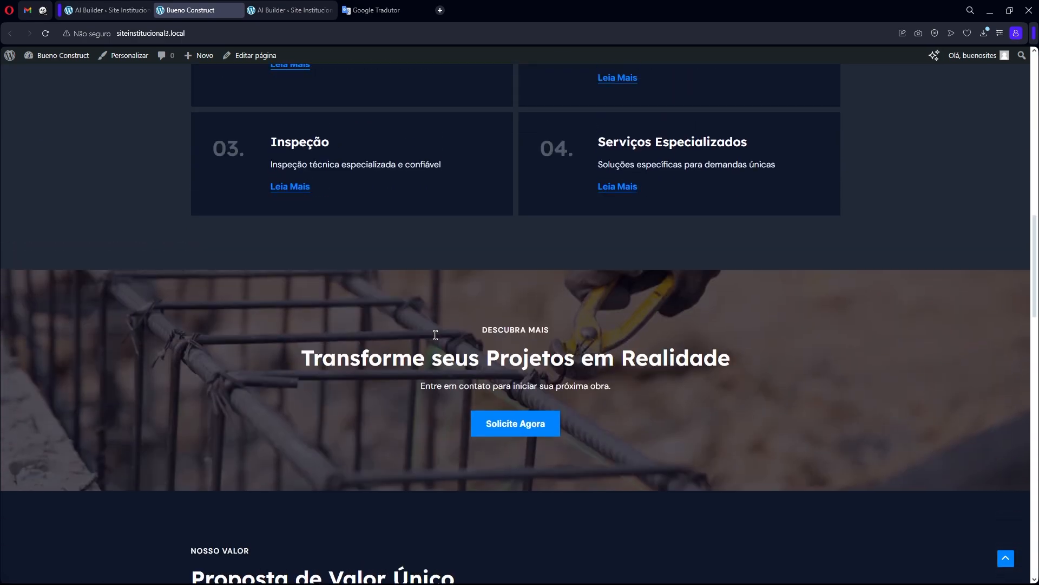
{"action": "scroll", "coordinate": [441, 343], "scroll_direction": "up", "scroll_amount": 10}
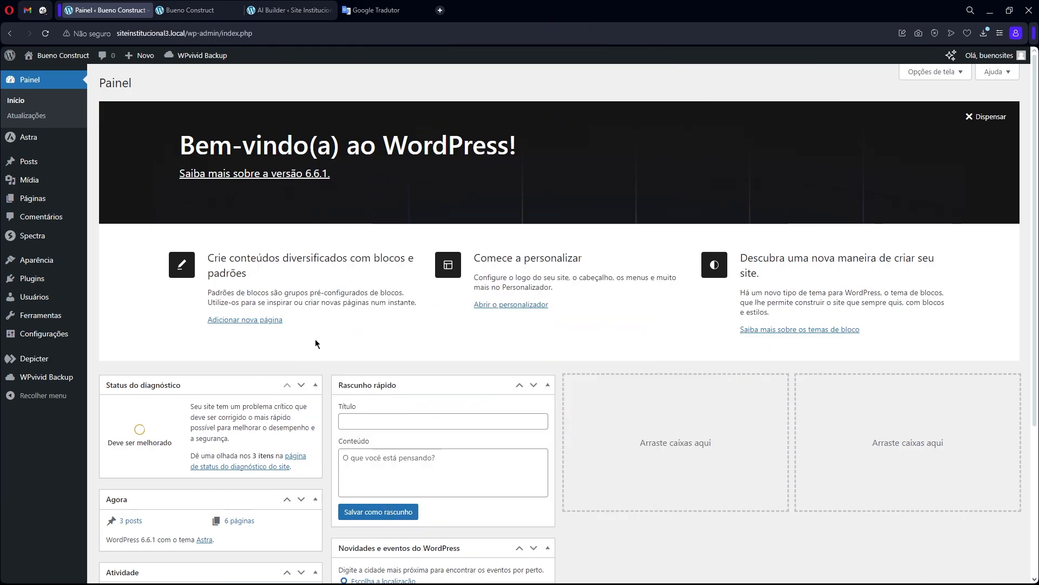
Open the Spectra plugin's Dashboard from the Spectra entry in the admin sidebar.
{"action": "scroll", "coordinate": [315, 339], "scroll_direction": "down", "scroll_amount": 3}
{"action": "scroll", "coordinate": [315, 339], "scroll_direction": "up", "scroll_amount": 4}
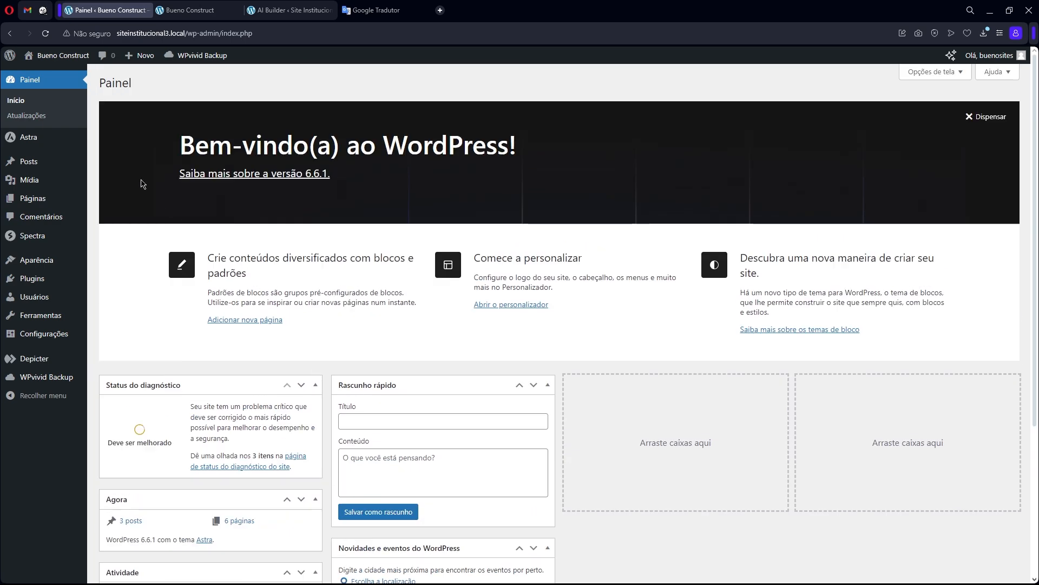
{"action": "mouse_move", "coordinate": [49, 144]}
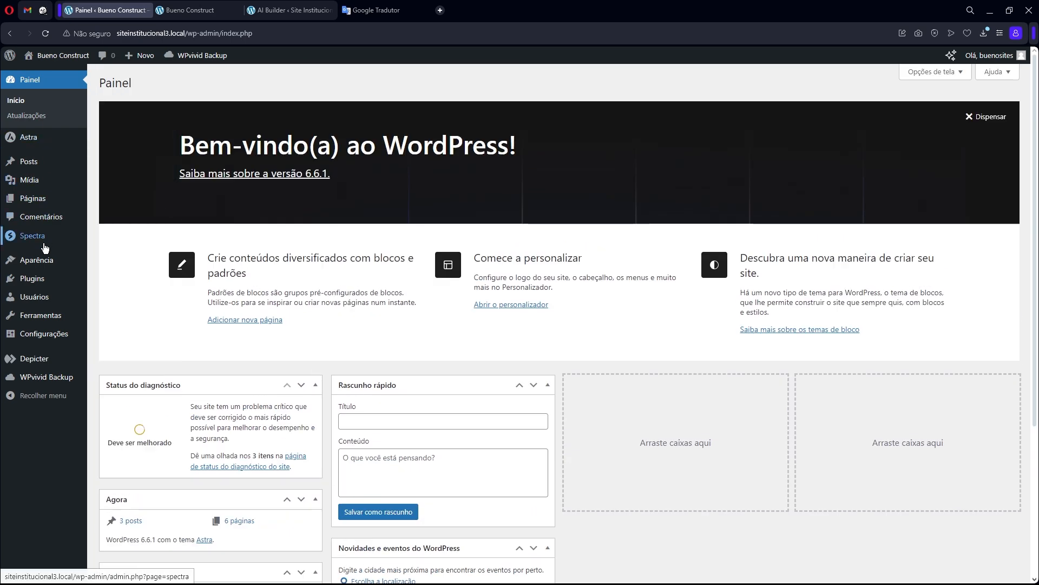
{"action": "mouse_move", "coordinate": [44, 237]}
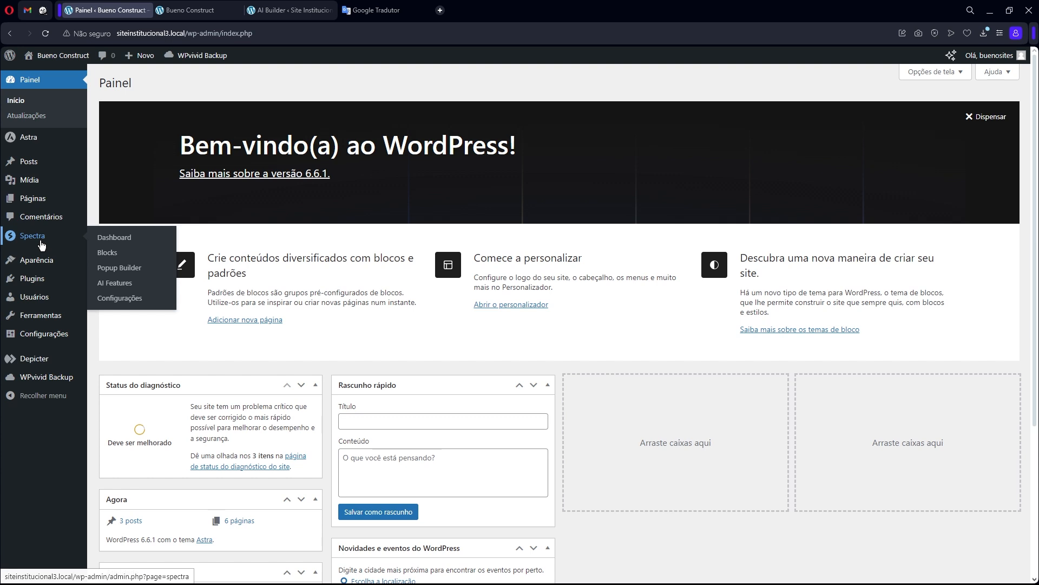
{"action": "left_click", "coordinate": [42, 241]}
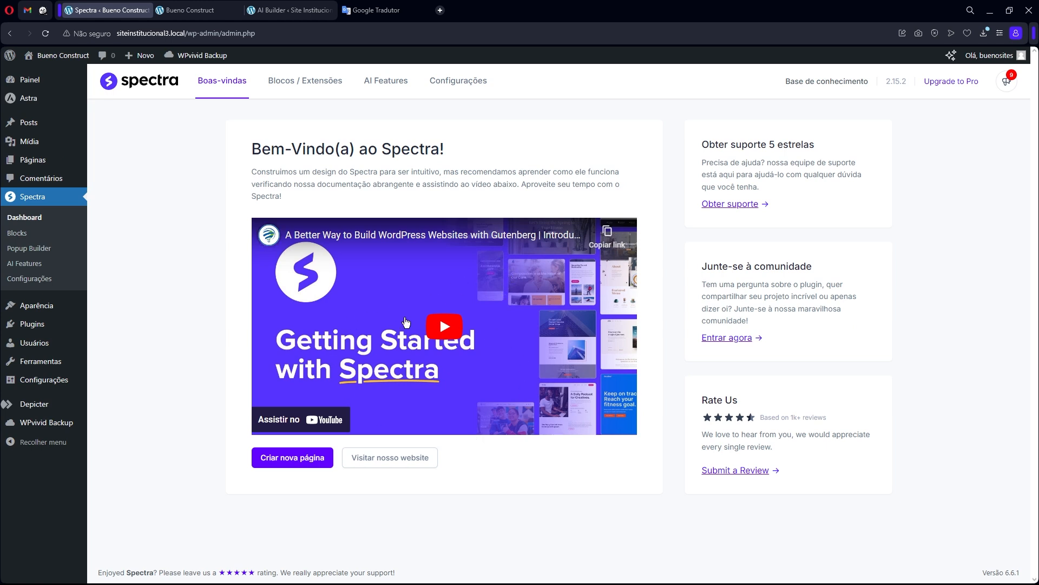
Open Spectra's Blocos / Extensões page and scroll through the block toggles, such as Contêiner and Título.
{"action": "left_click", "coordinate": [295, 83]}
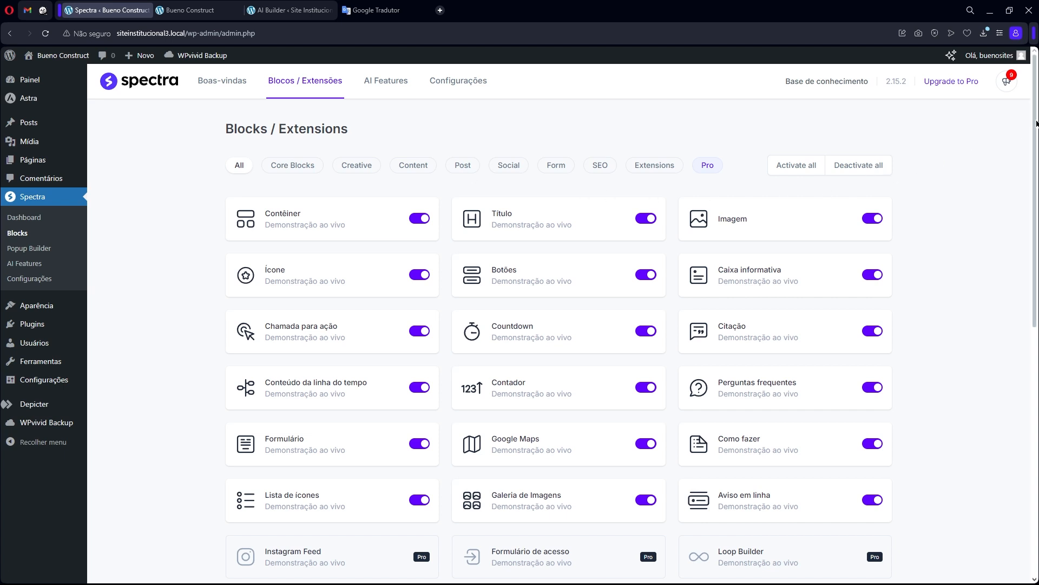
{"action": "left_click_drag", "start_coordinate": [1036, 124], "coordinate": [1031, 160]}
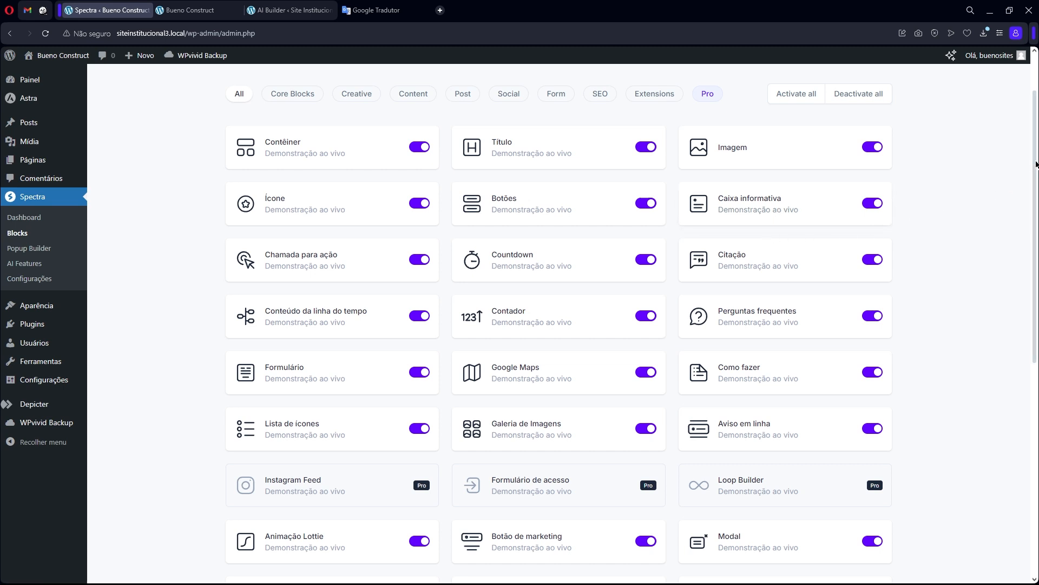
{"action": "left_click_drag", "start_coordinate": [1036, 166], "coordinate": [991, 371]}
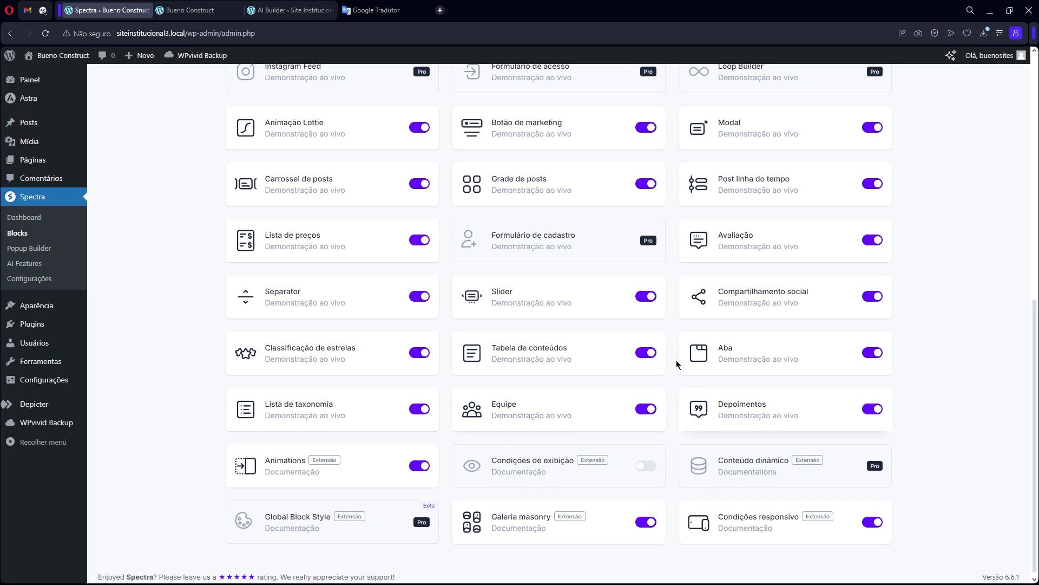
{"action": "scroll", "coordinate": [582, 392], "scroll_direction": "up", "scroll_amount": 9}
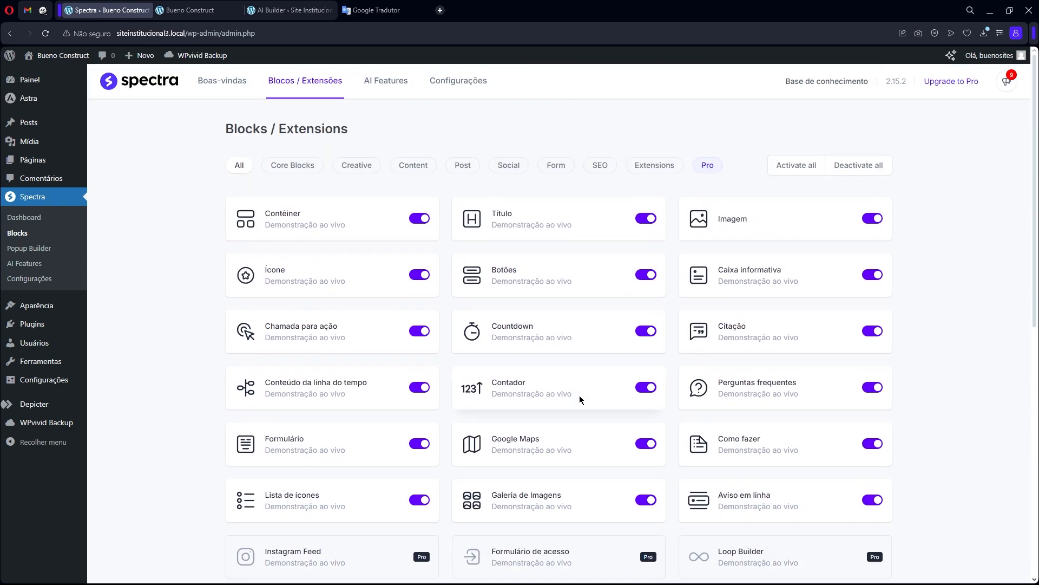
Open Spectra's AI Features page showing AI connected with 0 of 1,000 credits used.
{"action": "left_click", "coordinate": [393, 85]}
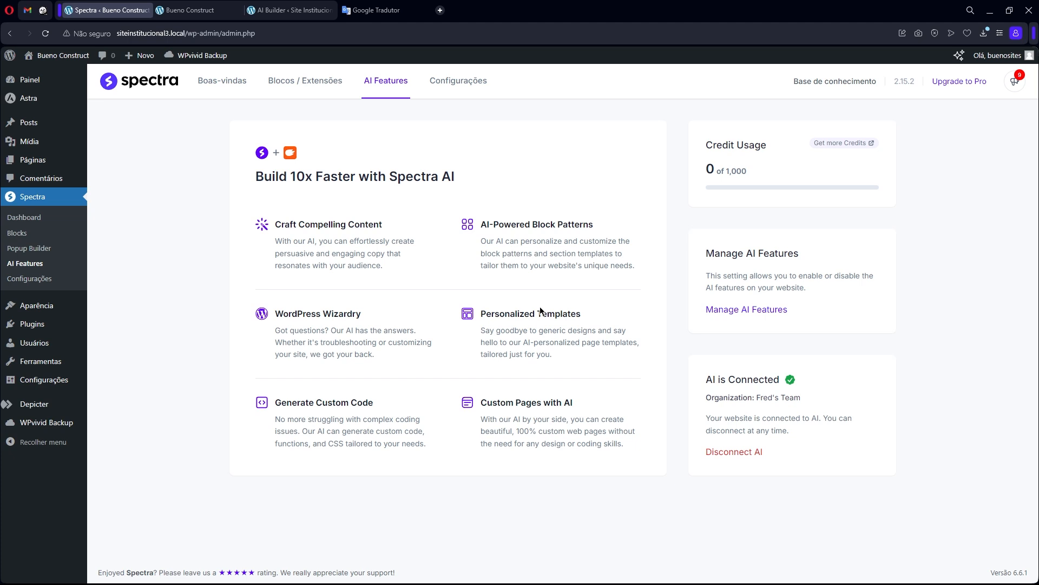
Open Spectra's Configurações page and review the editor options, like the 1200 px content width.
{"action": "left_click", "coordinate": [472, 89]}
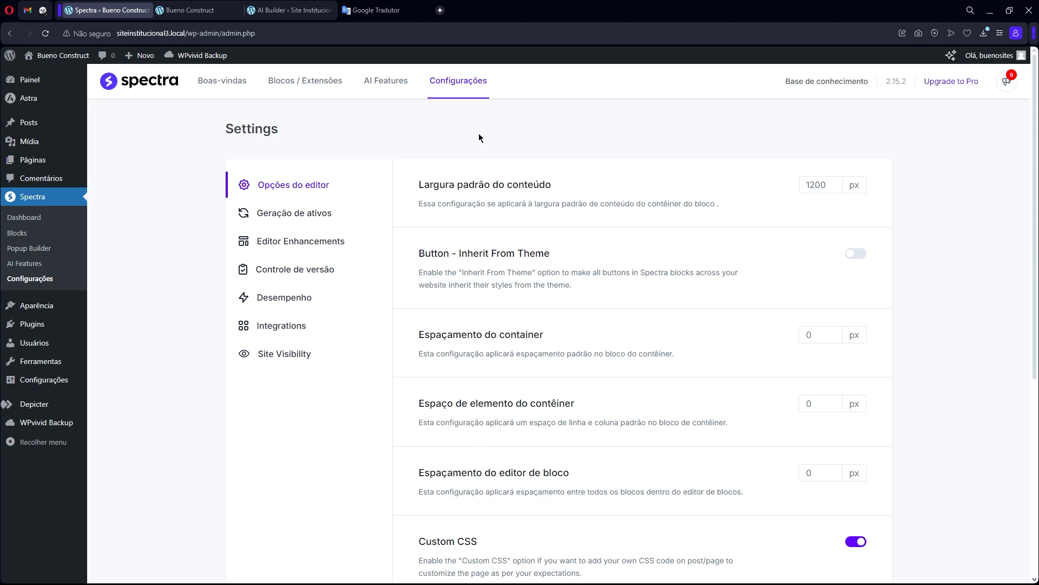
{"action": "scroll", "coordinate": [496, 202], "scroll_direction": "down", "scroll_amount": 1}
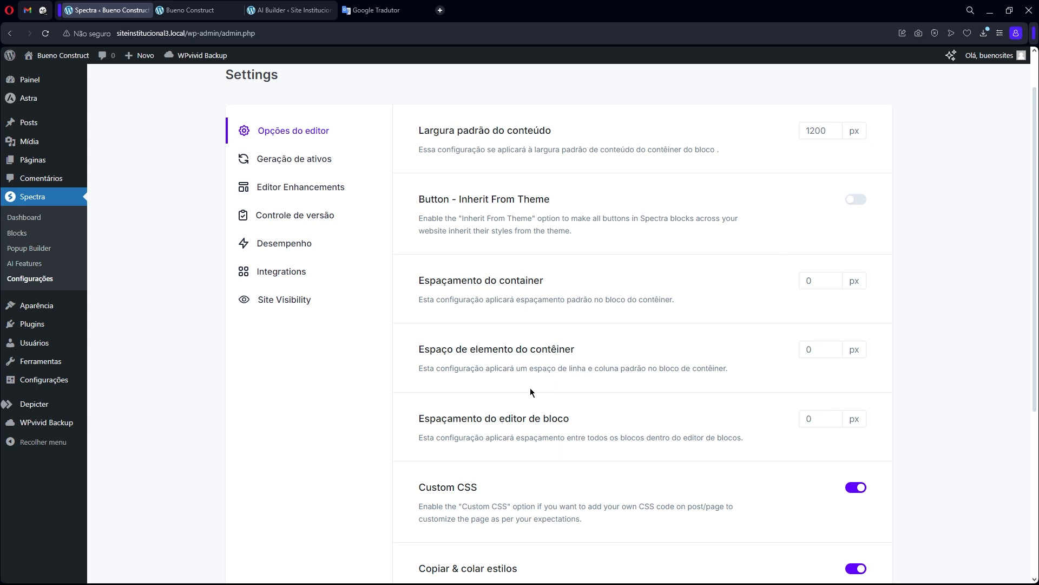
{"action": "scroll", "coordinate": [530, 391], "scroll_direction": "down", "scroll_amount": 3}
{"action": "scroll", "coordinate": [531, 391], "scroll_direction": "down", "scroll_amount": 2}
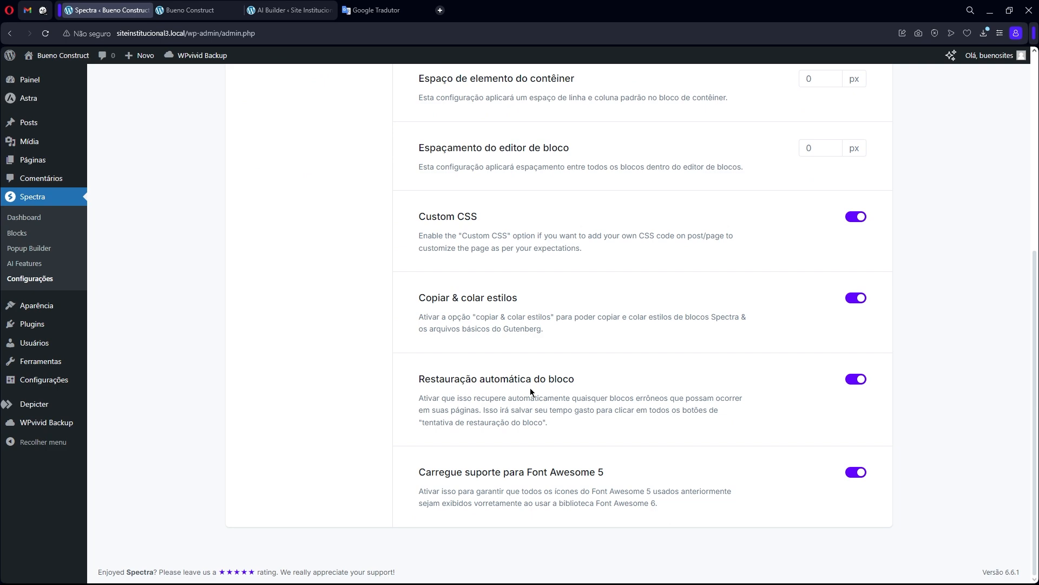
{"action": "scroll", "coordinate": [530, 391], "scroll_direction": "up", "scroll_amount": 6}
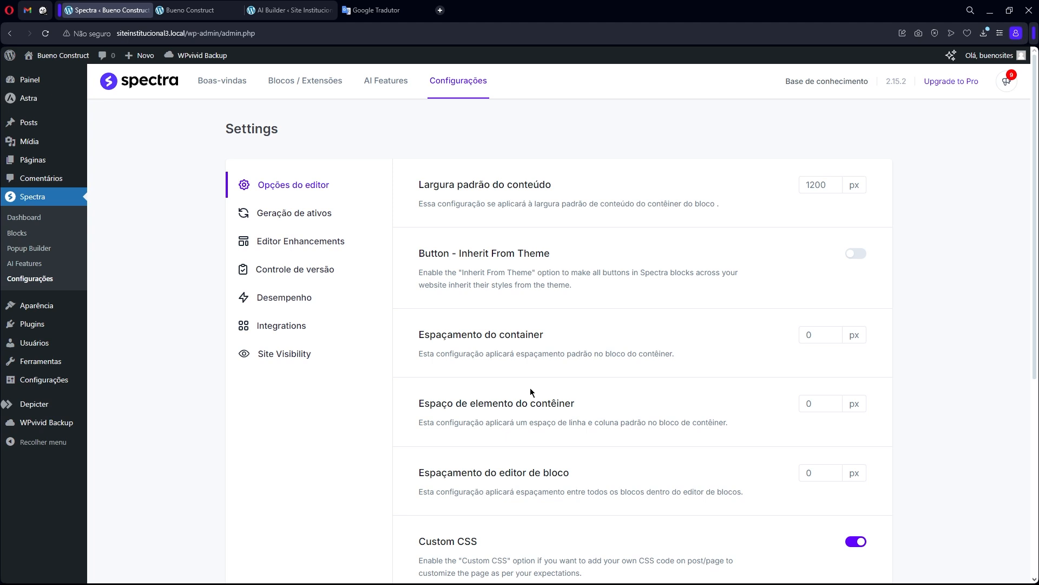
{"action": "left_click", "coordinate": [317, 213]}
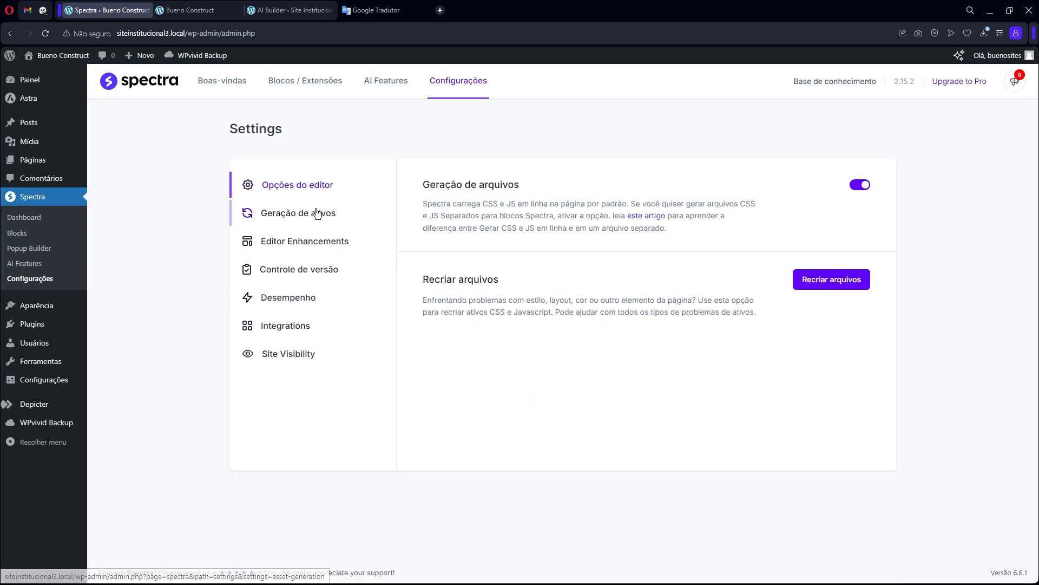
{"action": "left_click", "coordinate": [310, 242]}
{"action": "left_click", "coordinate": [308, 270]}
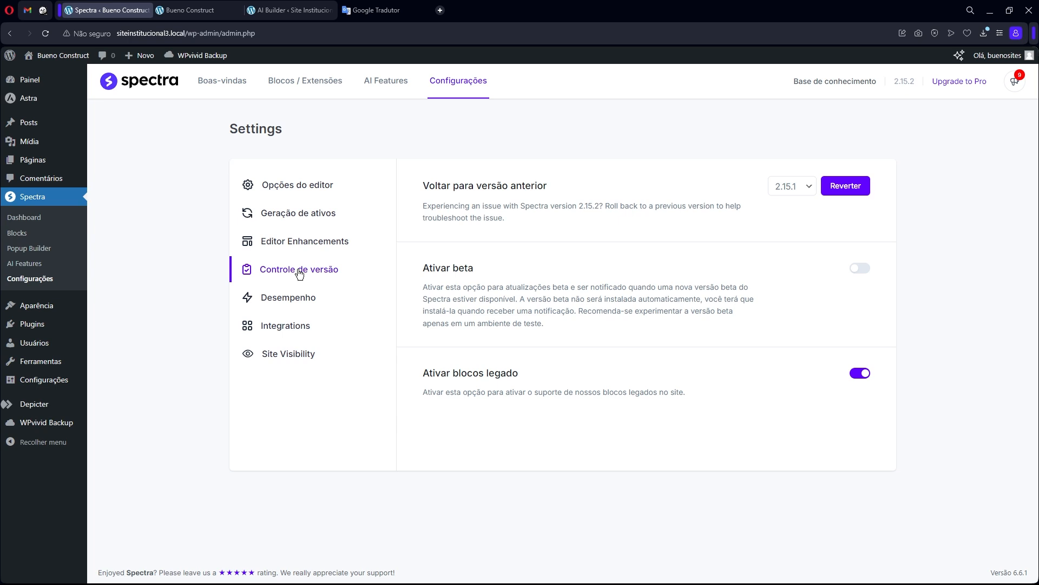
{"action": "left_click", "coordinate": [307, 188]}
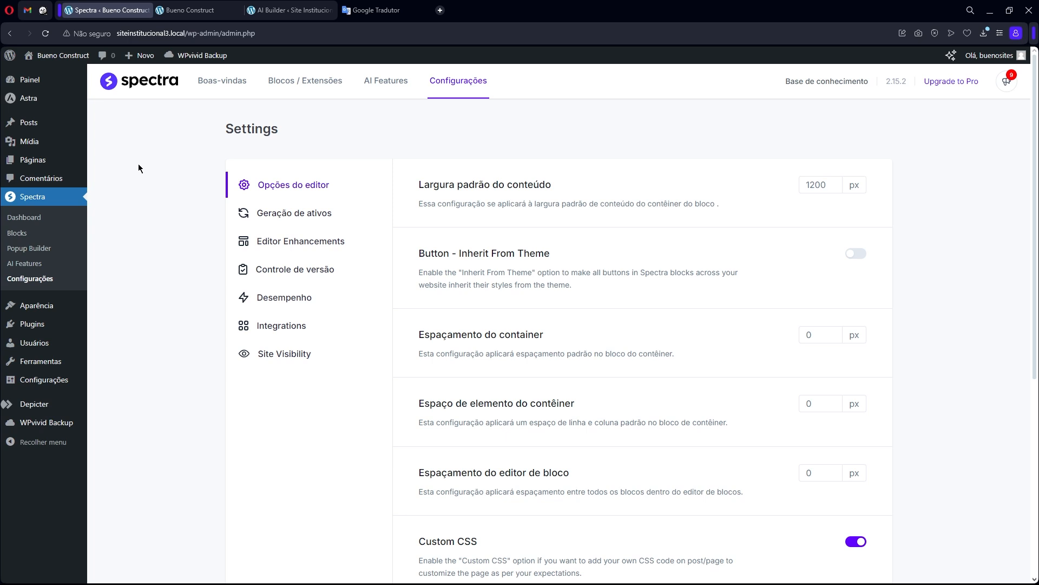
{"action": "mouse_move", "coordinate": [40, 101]}
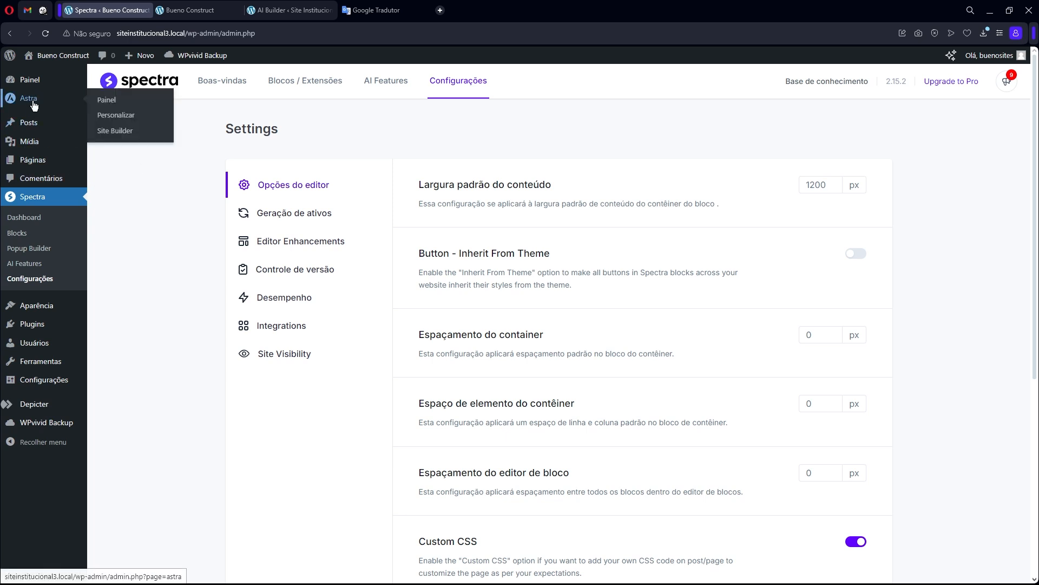
Open the Astra Customizer and go into its header builder.
{"action": "left_click", "coordinate": [116, 118]}
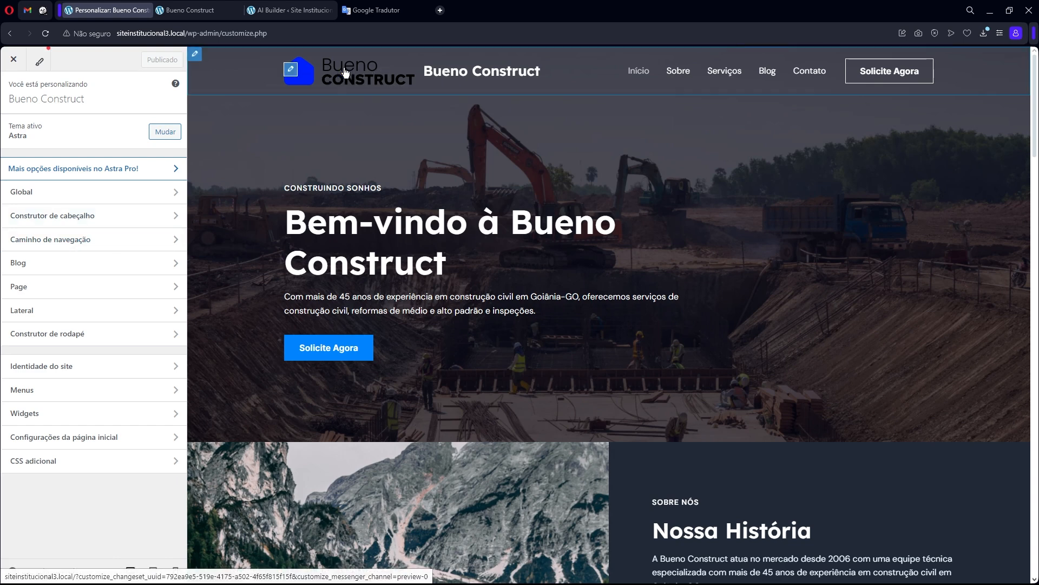
{"action": "left_click", "coordinate": [98, 219]}
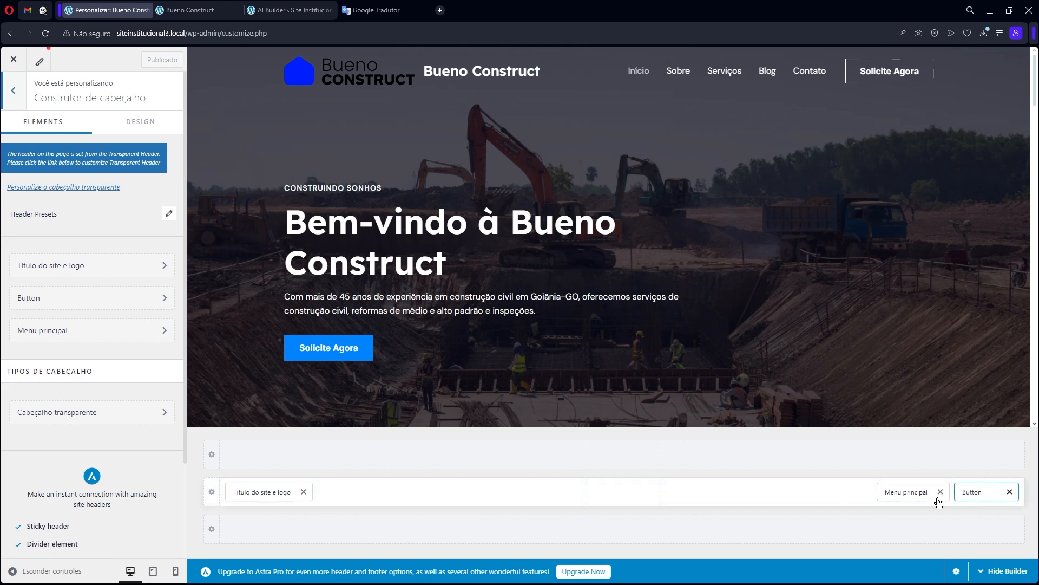
Move Menu principal into the header's middle zone and show the site title and logo settings.
{"action": "left_click_drag", "start_coordinate": [913, 492], "coordinate": [644, 504]}
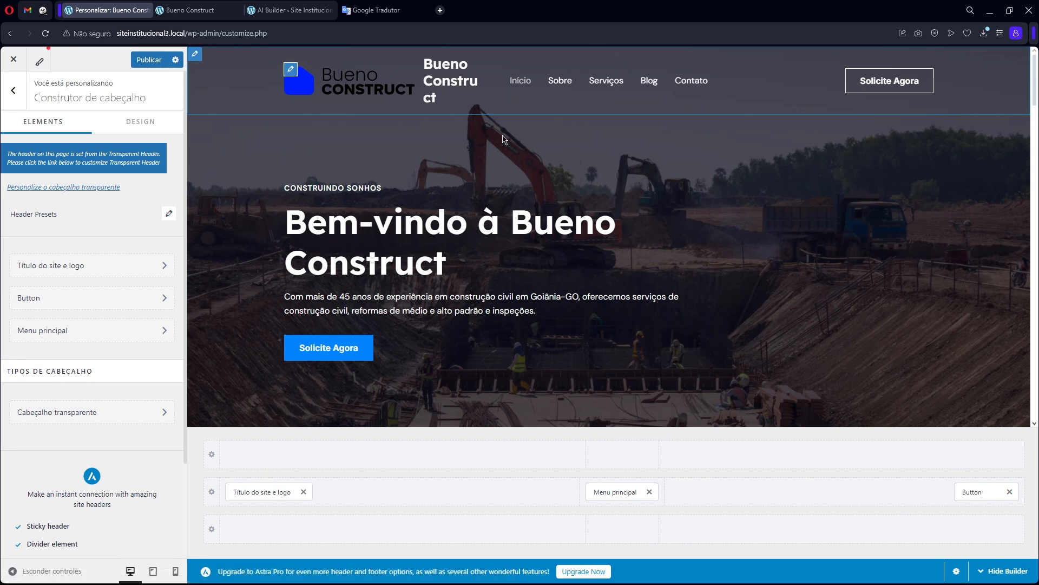
{"action": "left_click", "coordinate": [275, 492]}
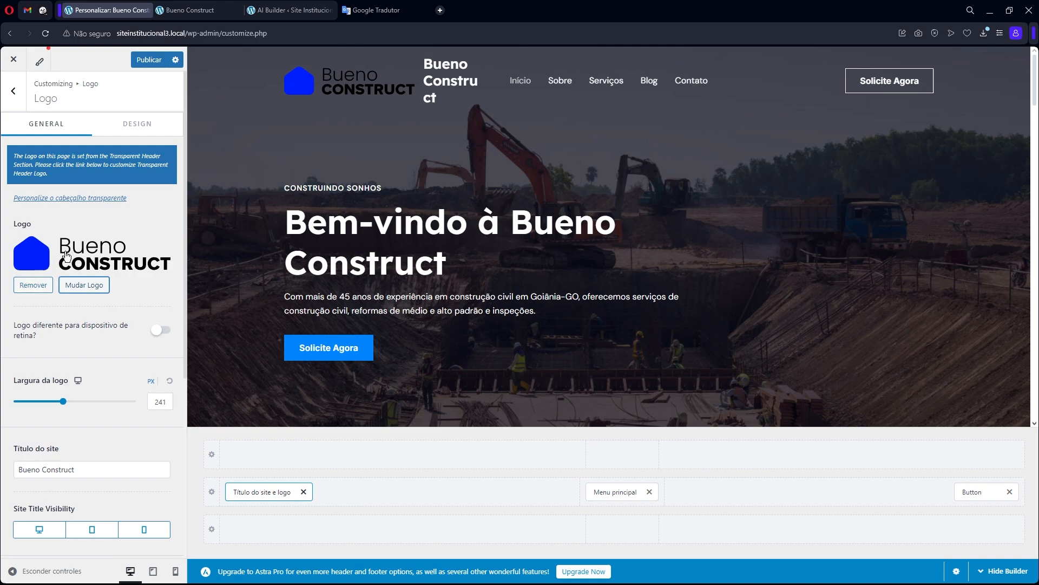
Upload logotipo-bueno-construct-2.svg and set it as the site logo, skipping the crop.
{"action": "left_click", "coordinate": [84, 286]}
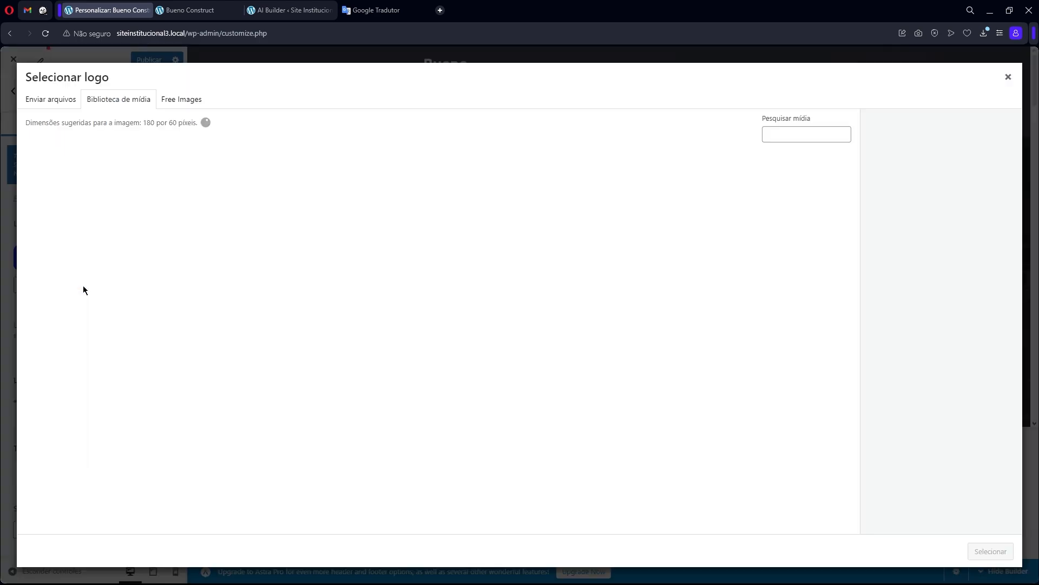
{"action": "left_click", "coordinate": [52, 100]}
{"action": "left_click", "coordinate": [530, 296]}
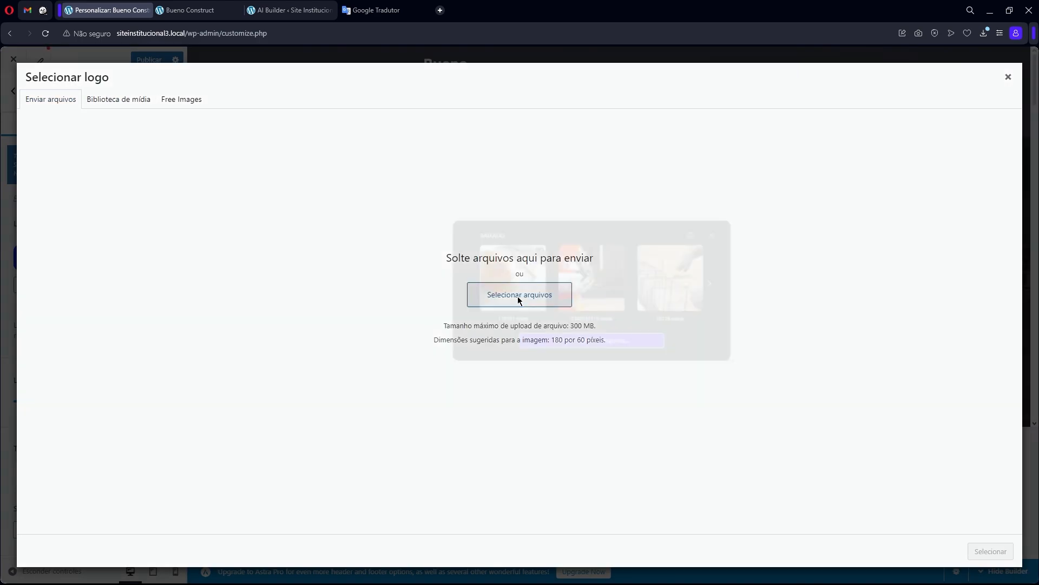
{"action": "left_click", "coordinate": [533, 344]}
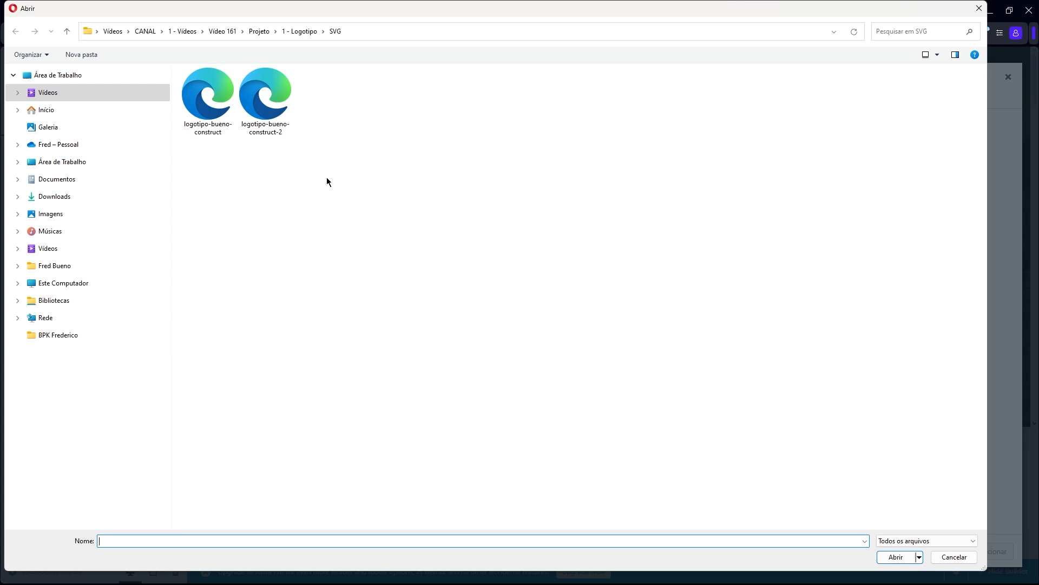
{"action": "left_click", "coordinate": [266, 96]}
{"action": "left_click", "coordinate": [901, 557]}
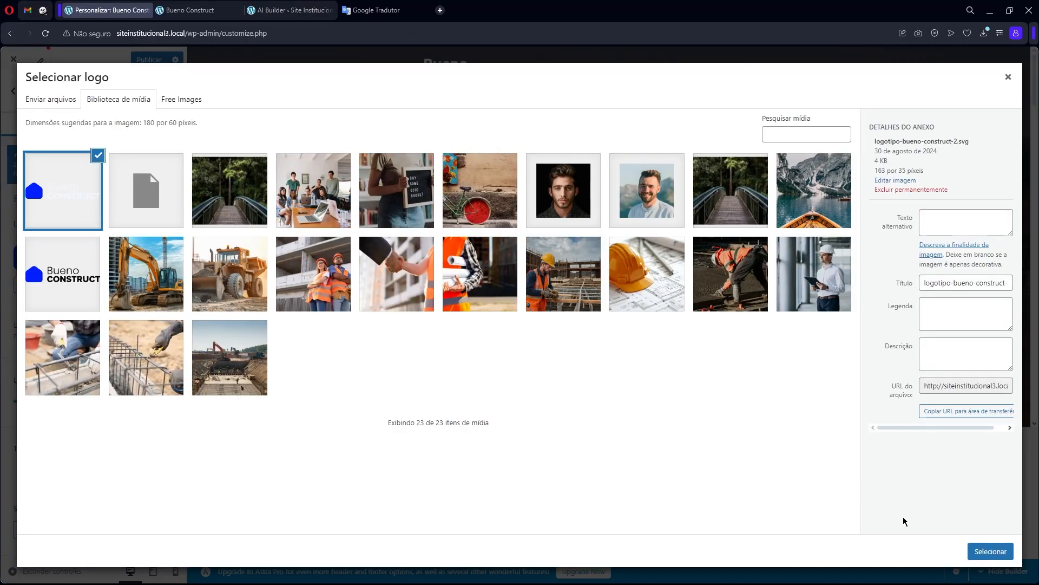
{"action": "left_click", "coordinate": [990, 551]}
{"action": "left_click", "coordinate": [914, 552]}
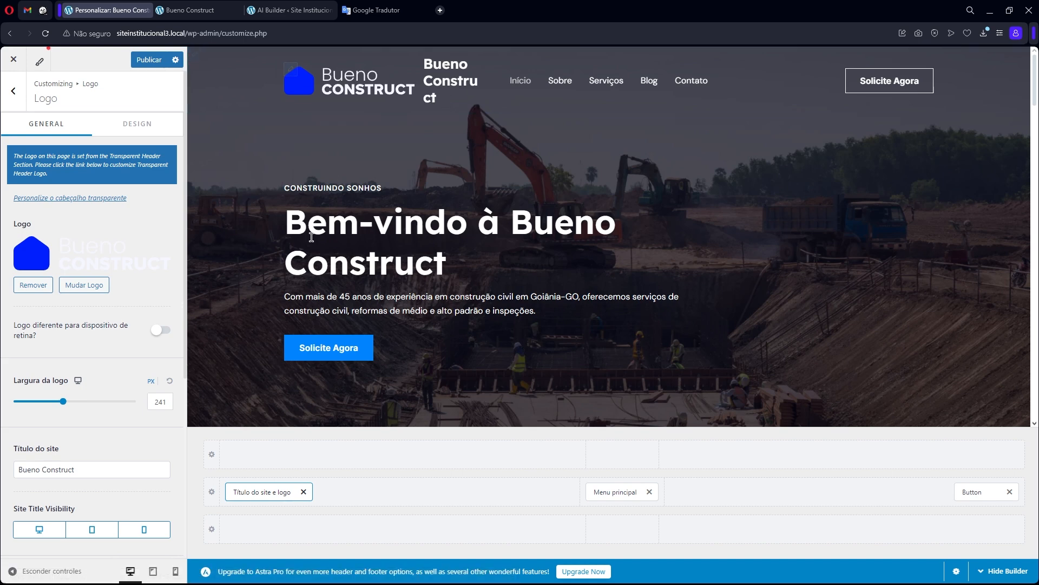
{"action": "left_click_drag", "start_coordinate": [85, 470], "coordinate": [19, 470]}
{"action": "key", "text": "BackSpace"}
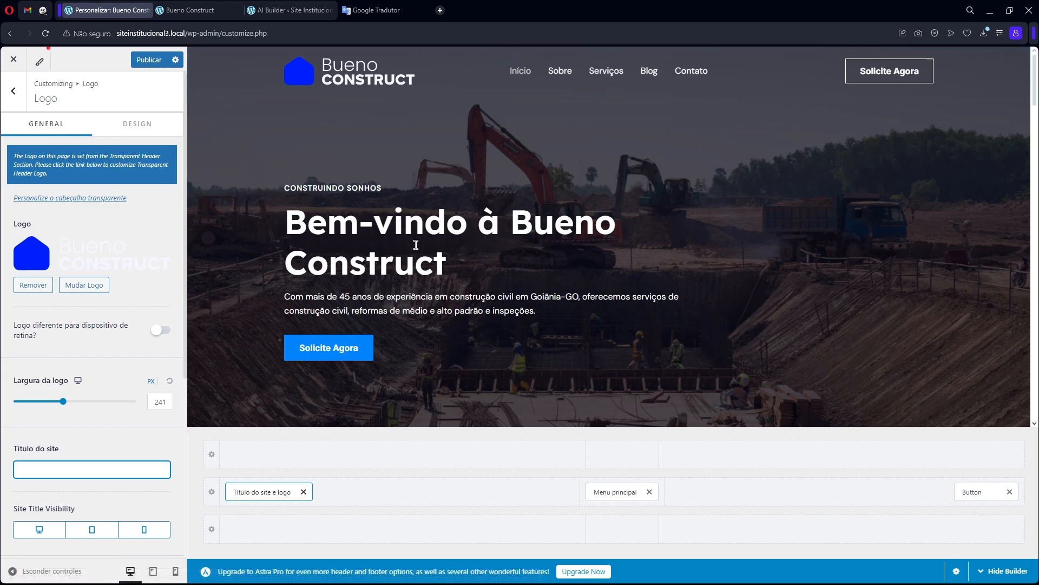
{"action": "left_click", "coordinate": [168, 399]}
{"action": "left_click", "coordinate": [165, 401]}
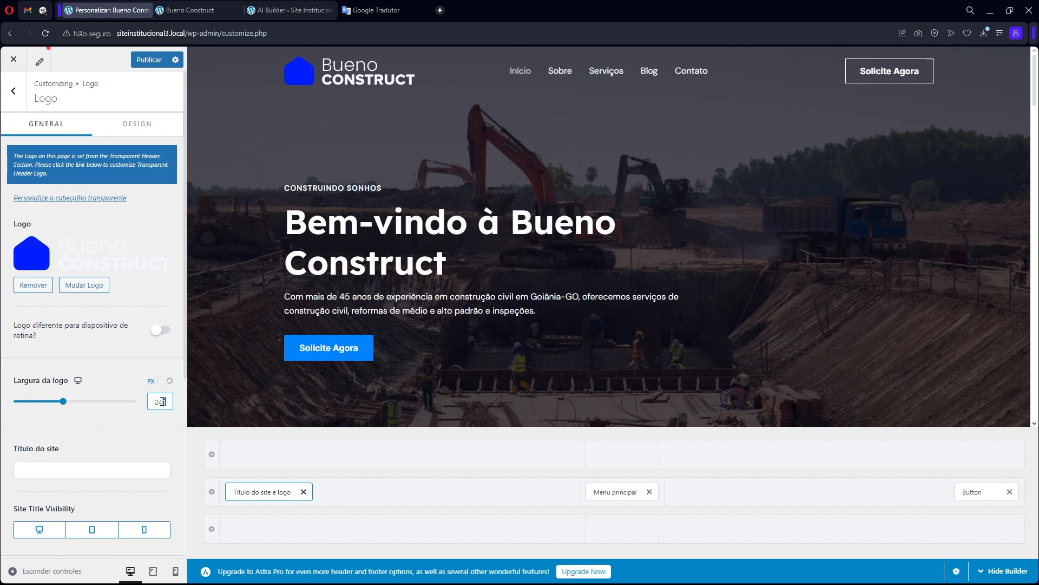
{"action": "key", "text": "Down"}
{"action": "scroll", "coordinate": [163, 401], "scroll_direction": "down", "scroll_amount": 5}
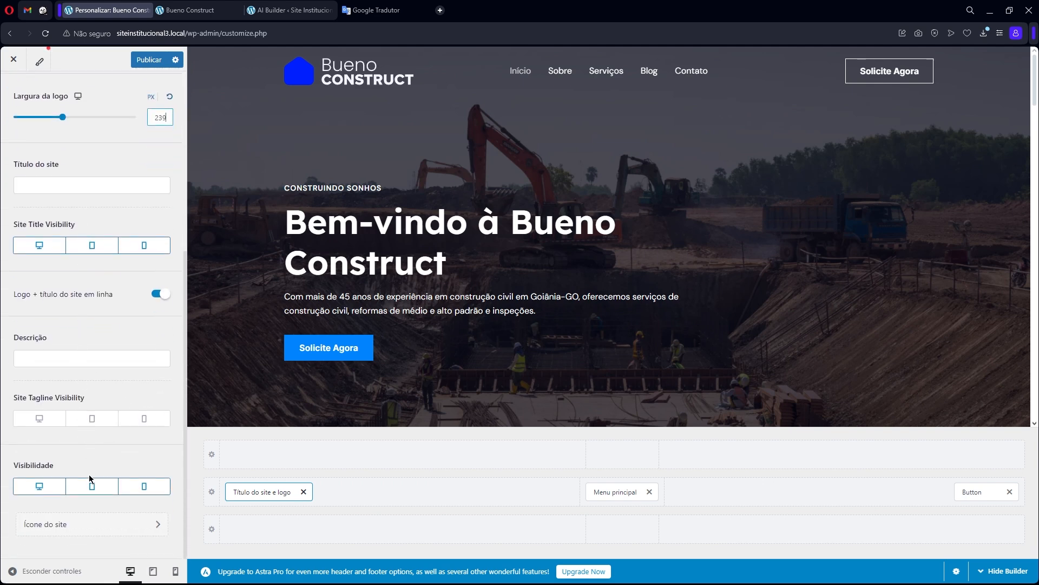
{"action": "scroll", "coordinate": [105, 334], "scroll_direction": "up", "scroll_amount": 5}
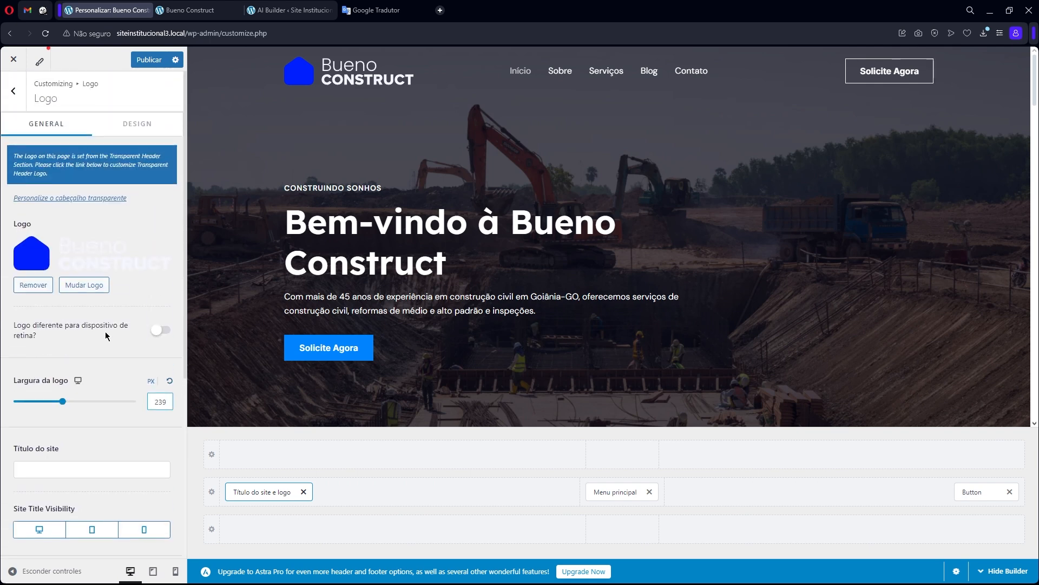
{"action": "scroll", "coordinate": [93, 441], "scroll_direction": "down", "scroll_amount": 5}
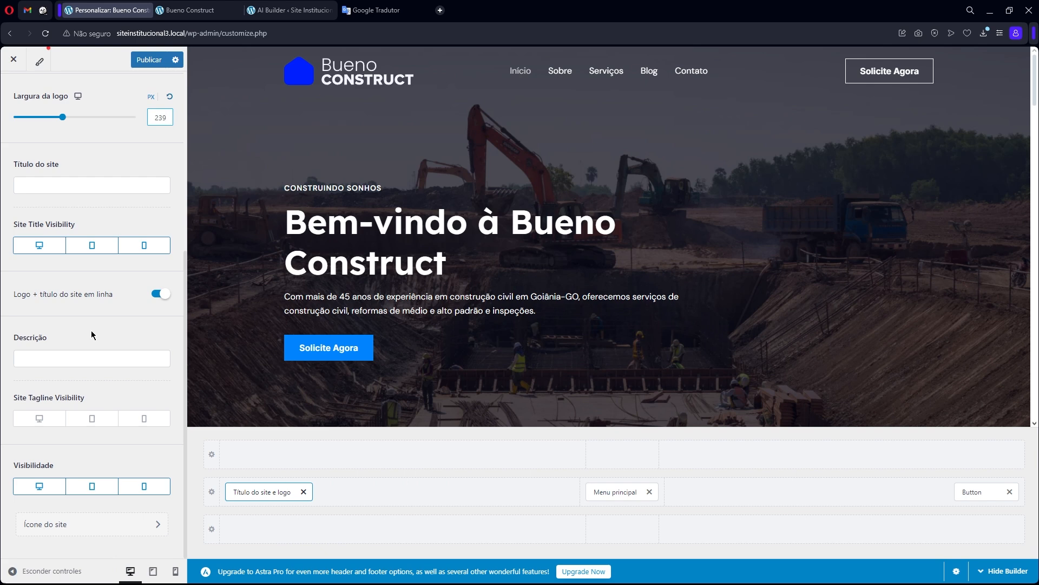
{"action": "scroll", "coordinate": [95, 346], "scroll_direction": "up", "scroll_amount": 5}
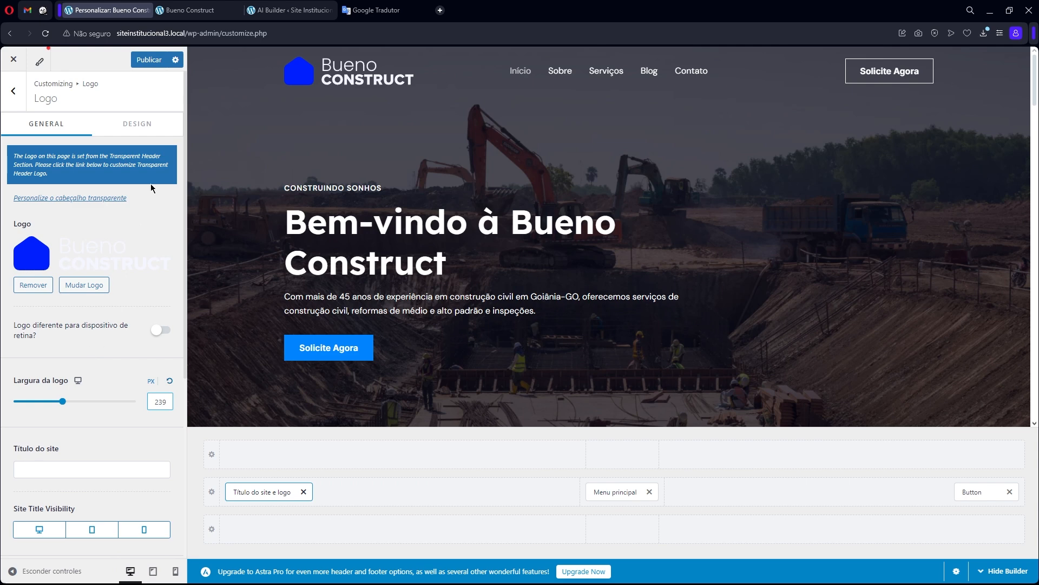
Review the logo's General and Design options, then publish the Customizer changes.
{"action": "left_click", "coordinate": [153, 124]}
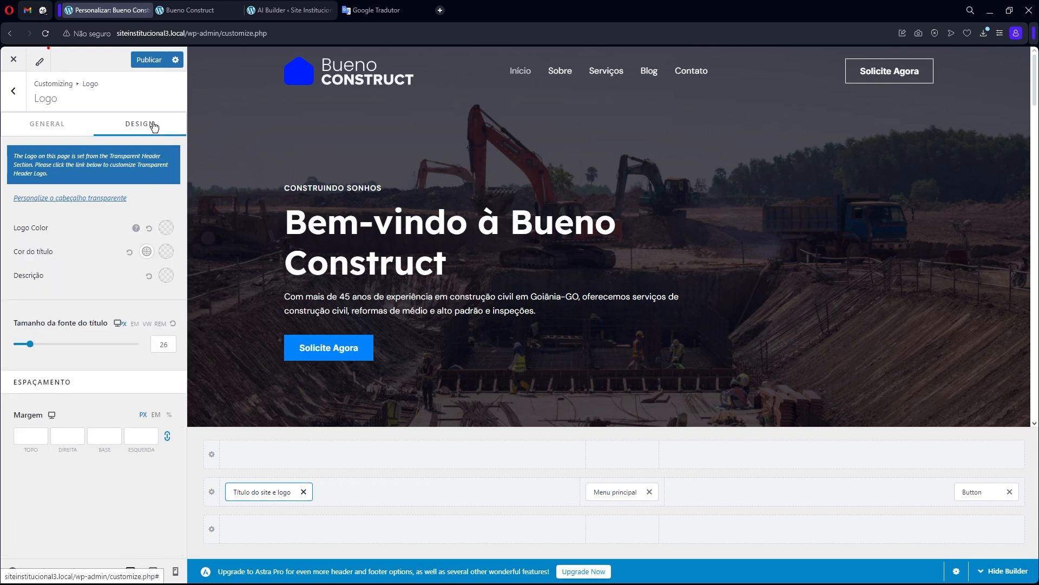
{"action": "left_click", "coordinate": [42, 126]}
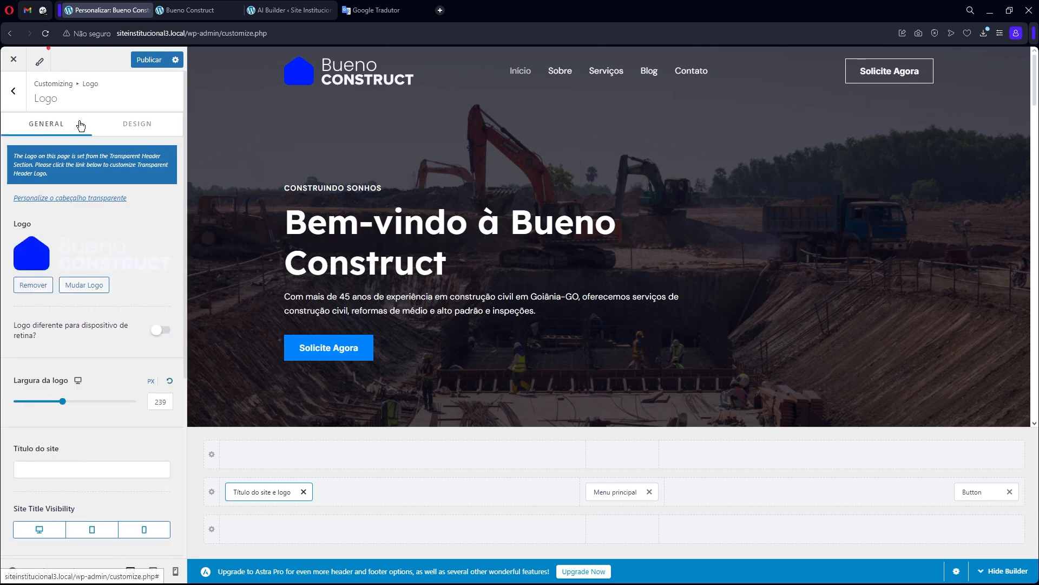
{"action": "left_click", "coordinate": [132, 126]}
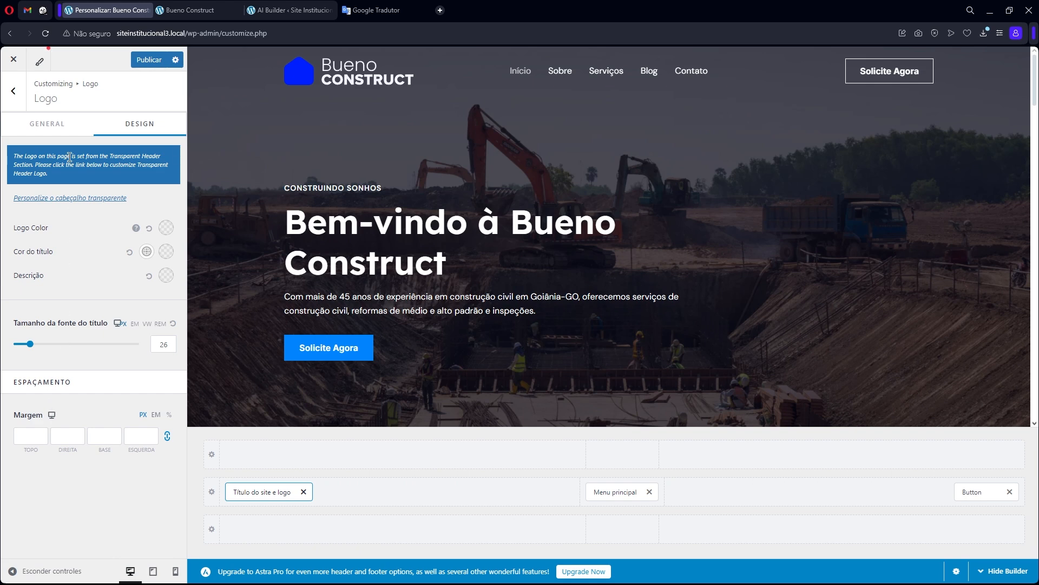
{"action": "left_click", "coordinate": [58, 130]}
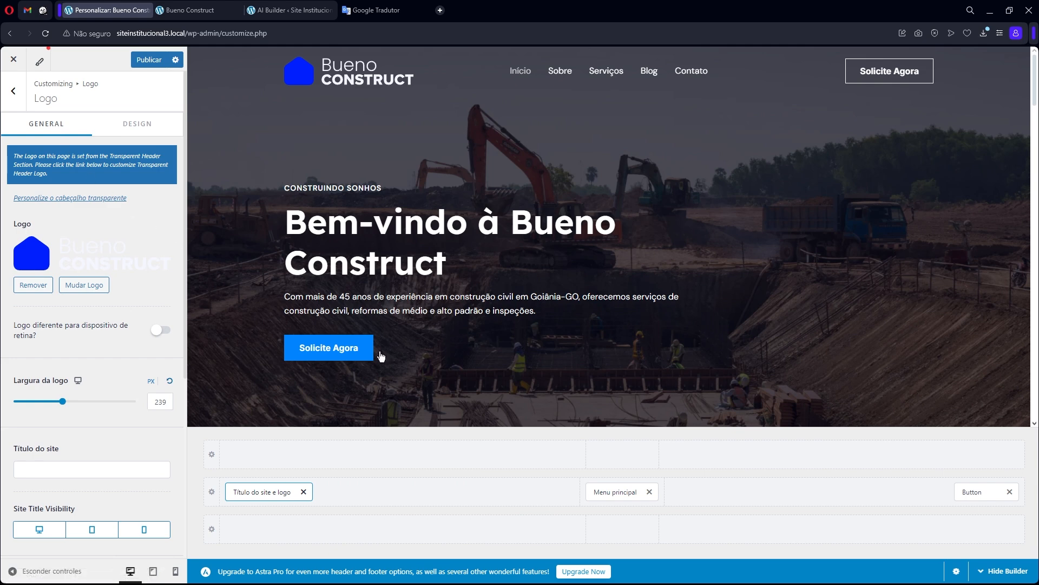
{"action": "left_click", "coordinate": [154, 64]}
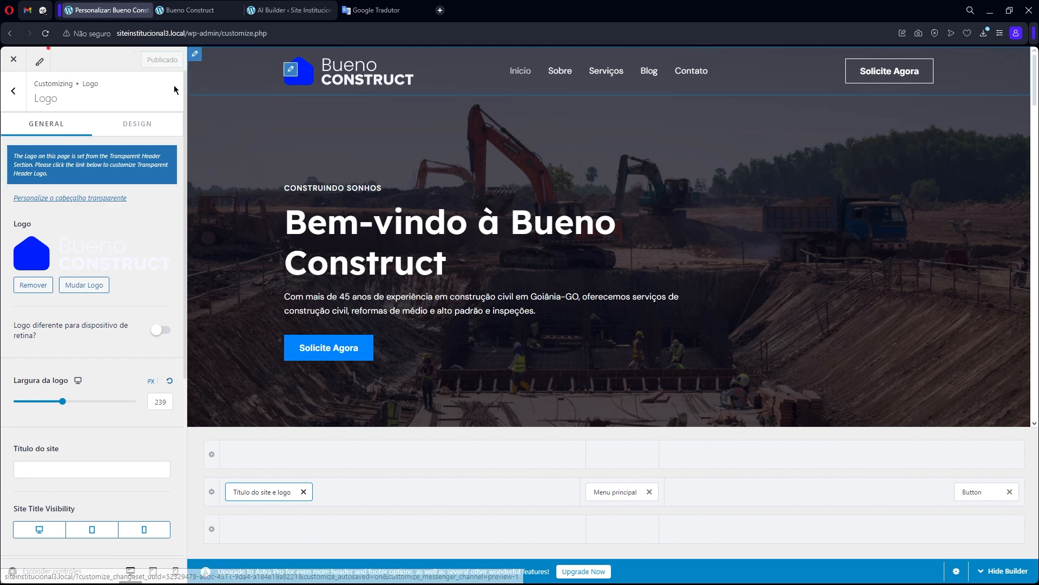
{"action": "mouse_move", "coordinate": [2, 103]}
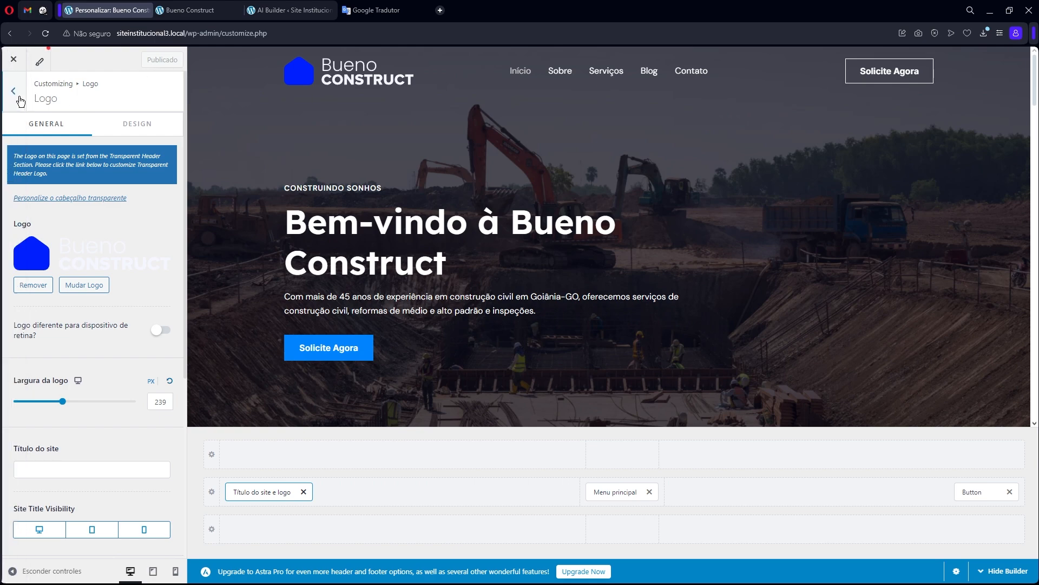
Return to the Customizer root and review the breadcrumb navigation settings.
{"action": "left_click", "coordinate": [15, 98]}
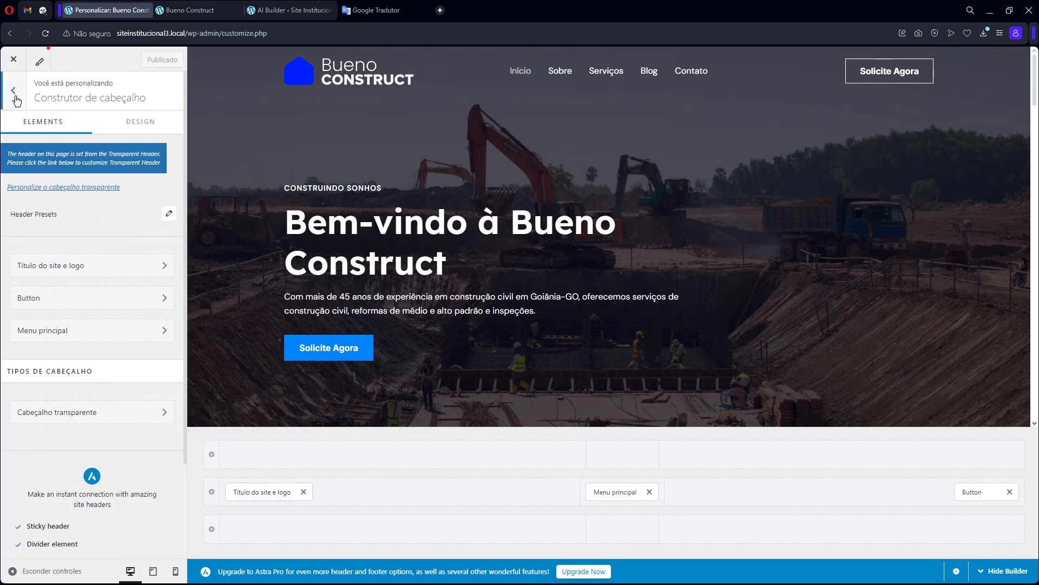
{"action": "left_click", "coordinate": [14, 91]}
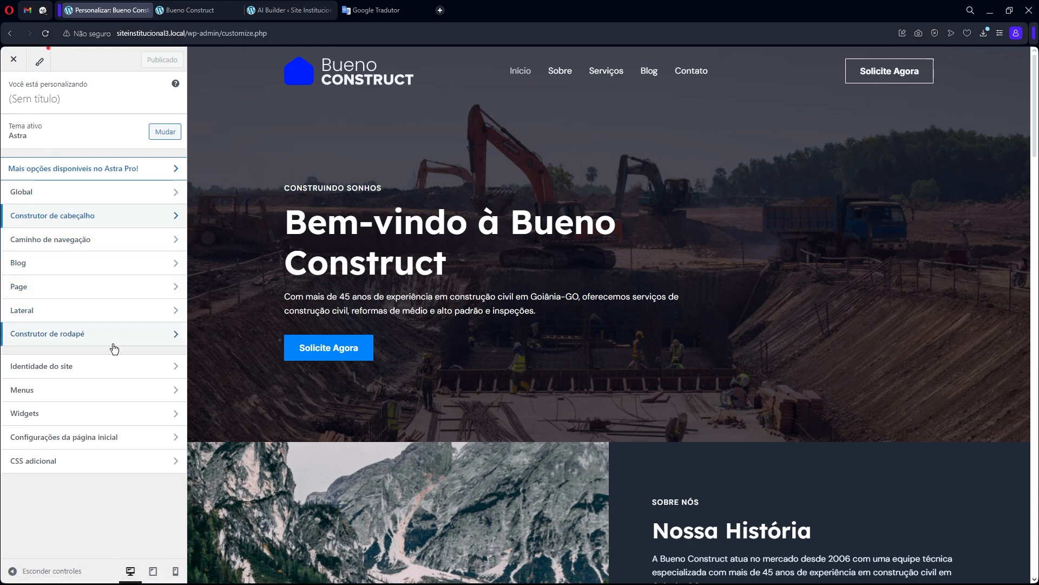
{"action": "left_click", "coordinate": [113, 243]}
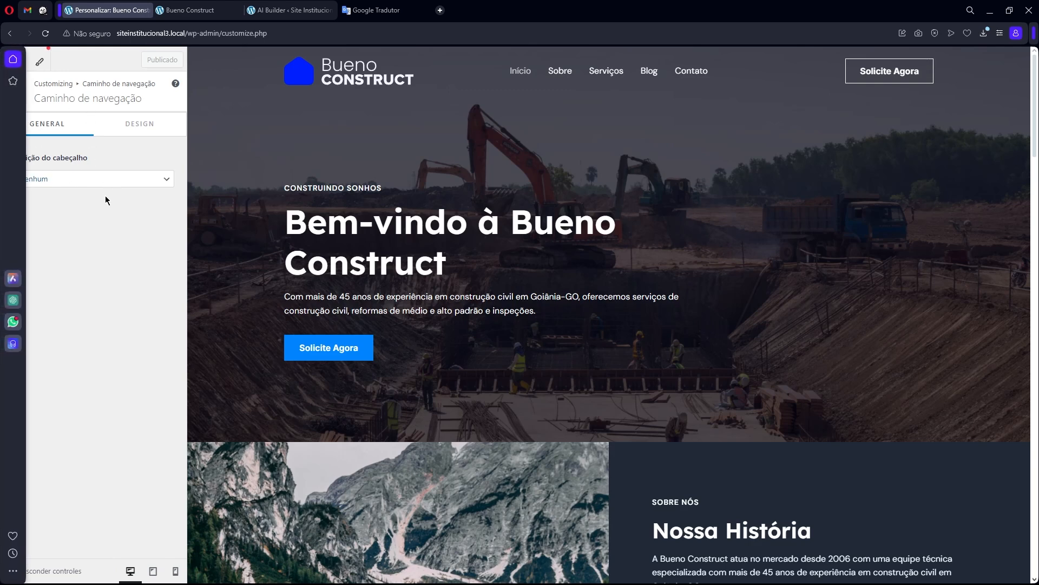
{"action": "left_click", "coordinate": [13, 91]}
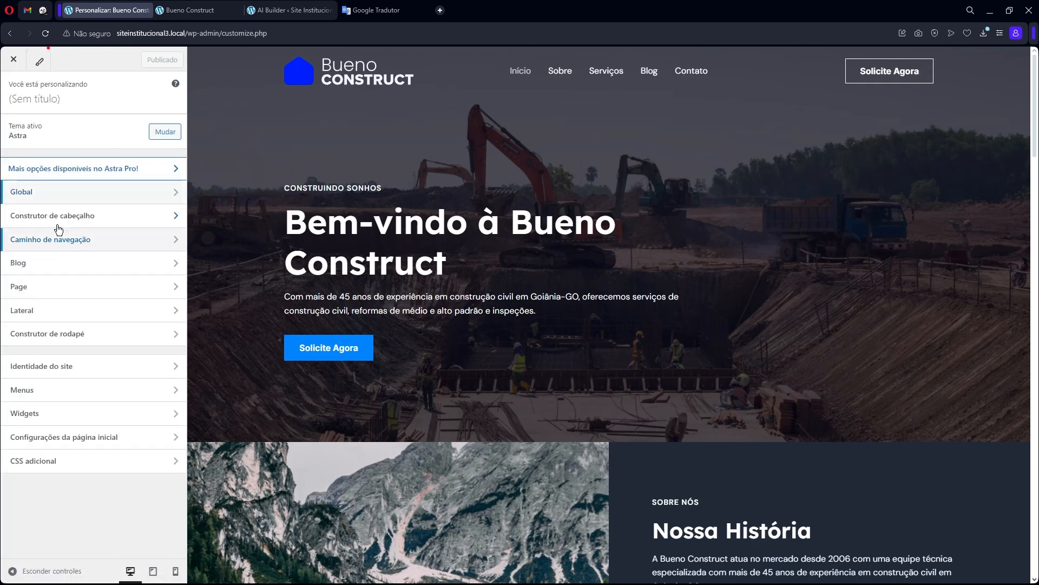
Review the Blog / Arquivos layout, then the Single Page layout settings.
{"action": "left_click", "coordinate": [63, 269]}
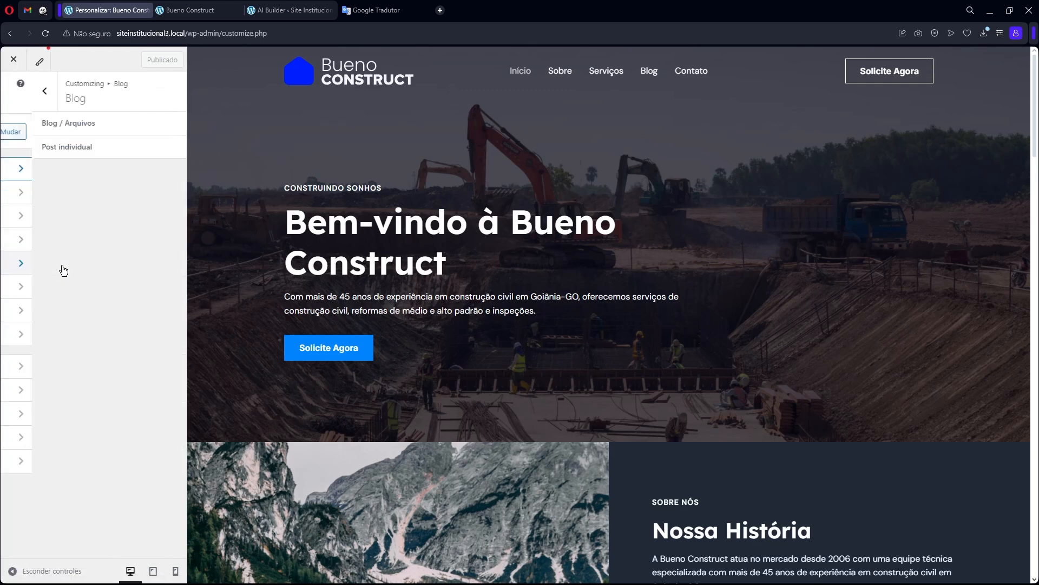
{"action": "left_click", "coordinate": [83, 128]}
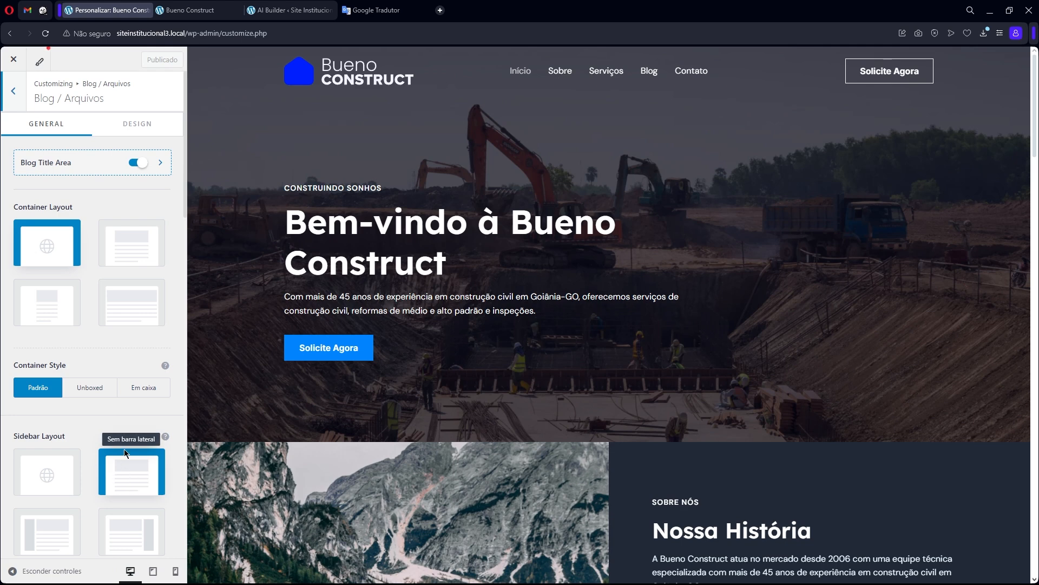
{"action": "left_click", "coordinate": [15, 93]}
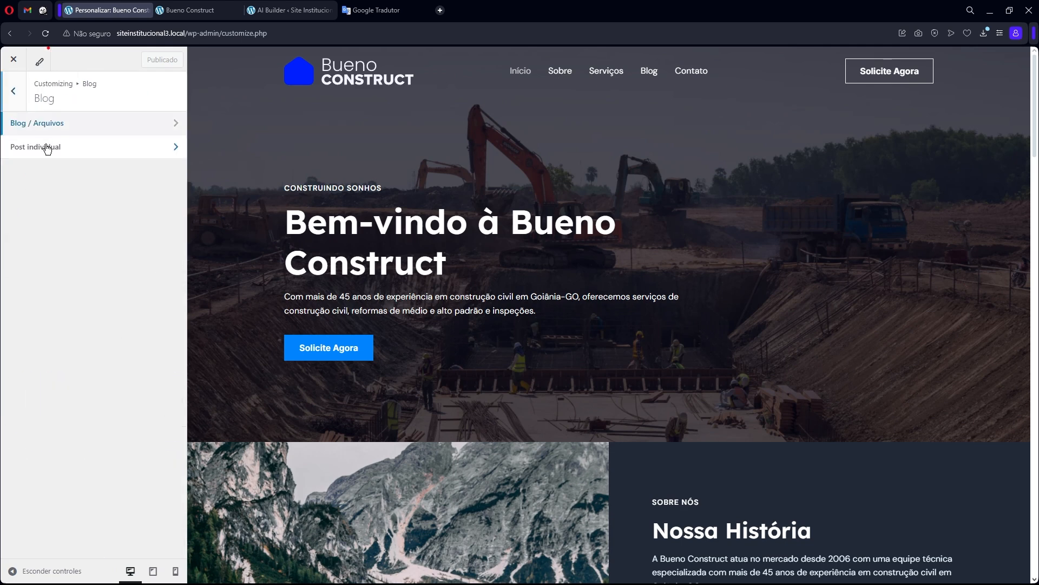
{"action": "left_click", "coordinate": [13, 91]}
{"action": "left_click", "coordinate": [61, 287]}
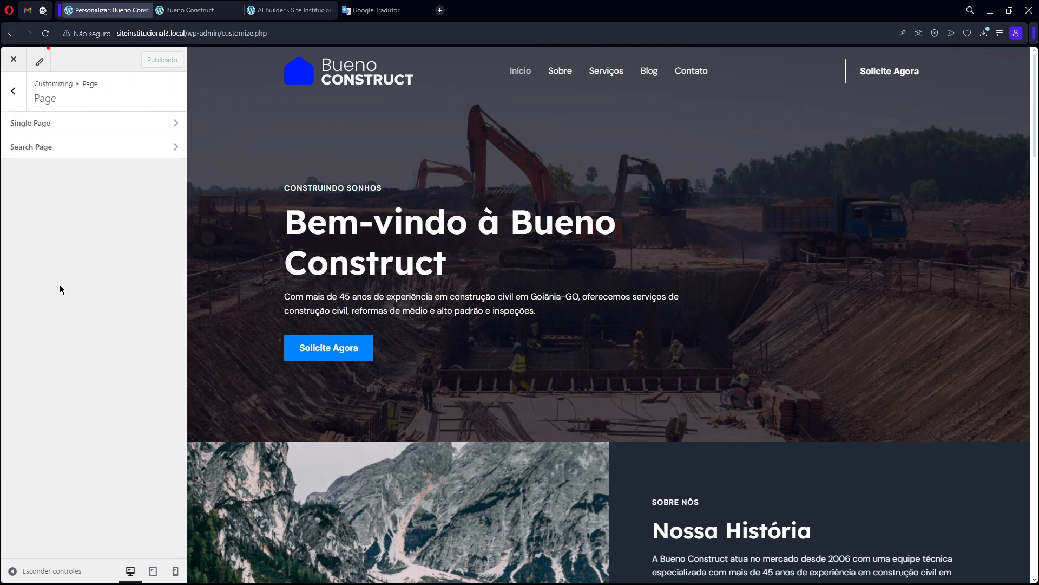
{"action": "left_click", "coordinate": [58, 123]}
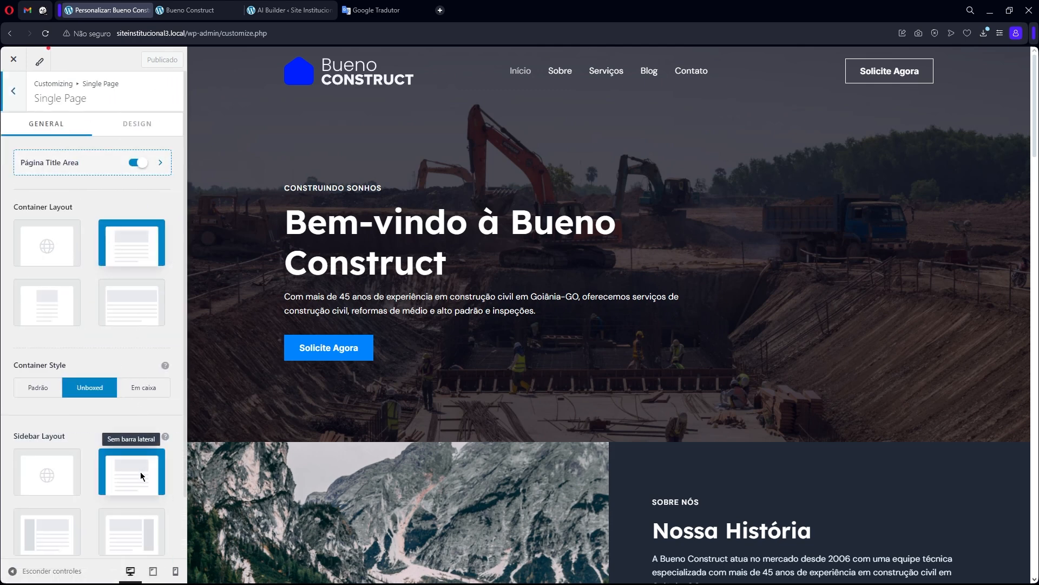
Reload the live site and browse through the Sobre page.
{"action": "left_click", "coordinate": [190, 10]}
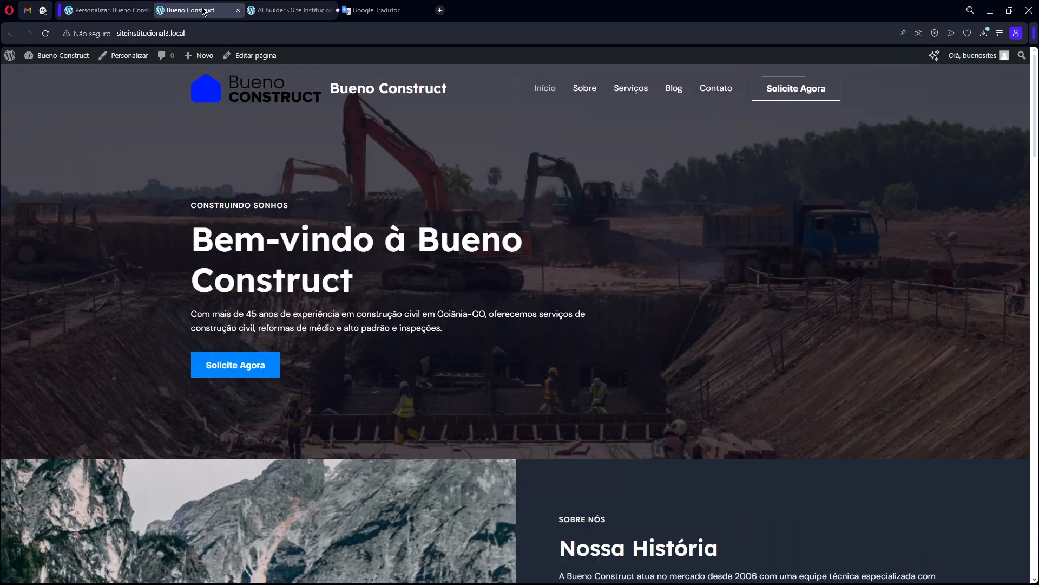
{"action": "left_click", "coordinate": [45, 33]}
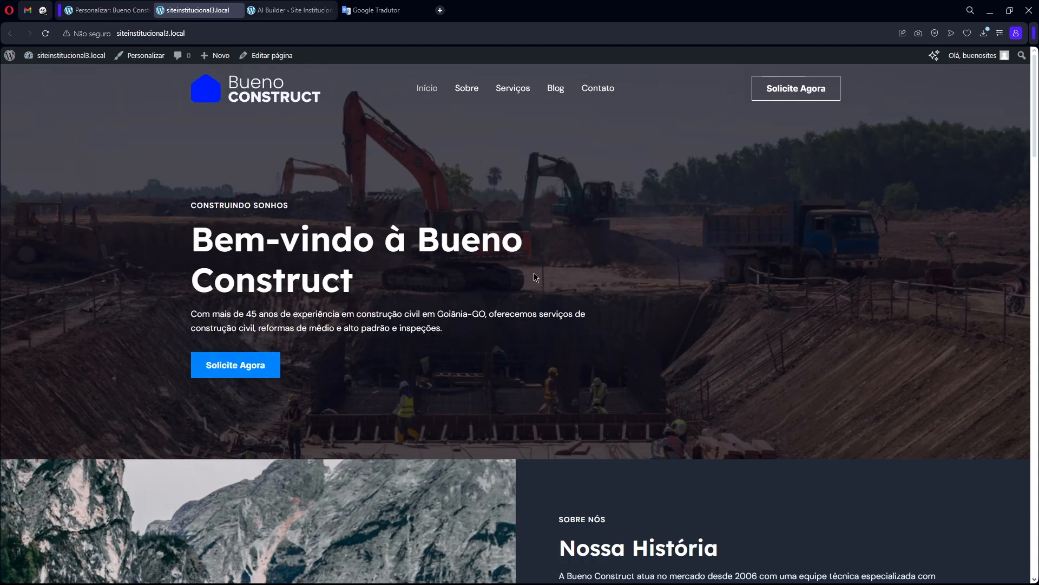
{"action": "left_click", "coordinate": [472, 93]}
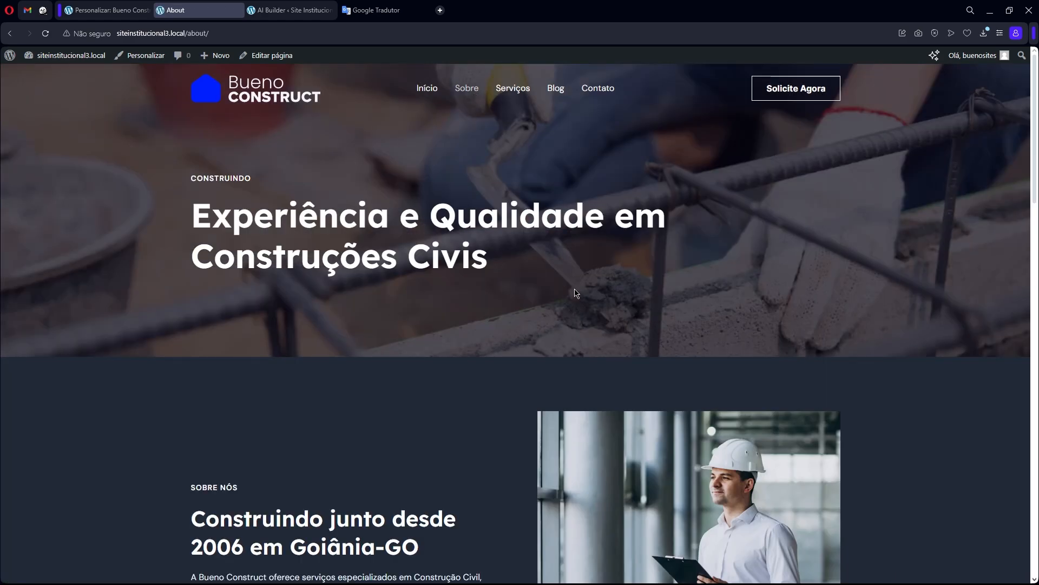
{"action": "scroll", "coordinate": [575, 292], "scroll_direction": "down", "scroll_amount": 10}
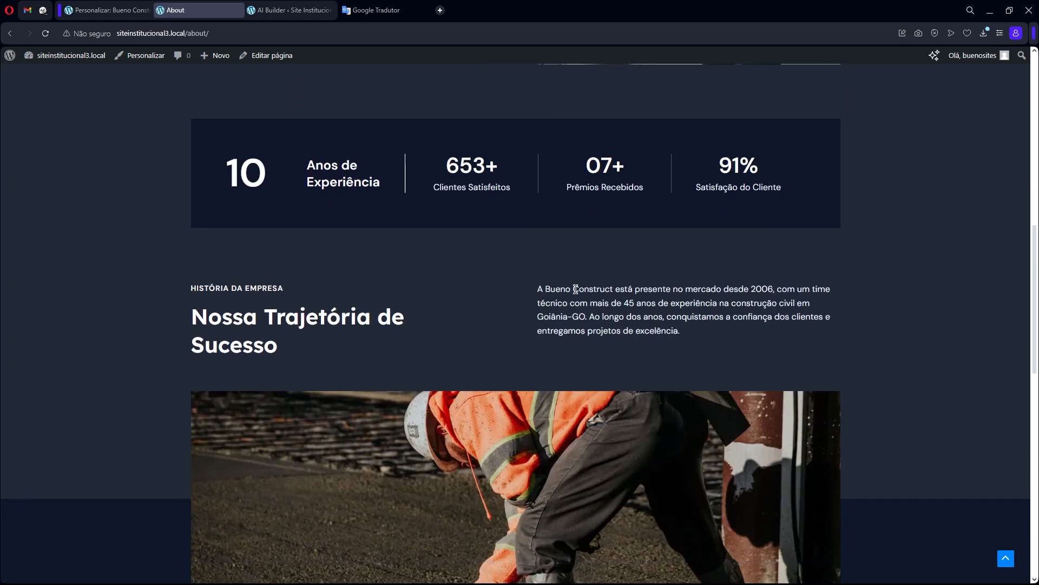
{"action": "scroll", "coordinate": [576, 292], "scroll_direction": "down", "scroll_amount": 8}
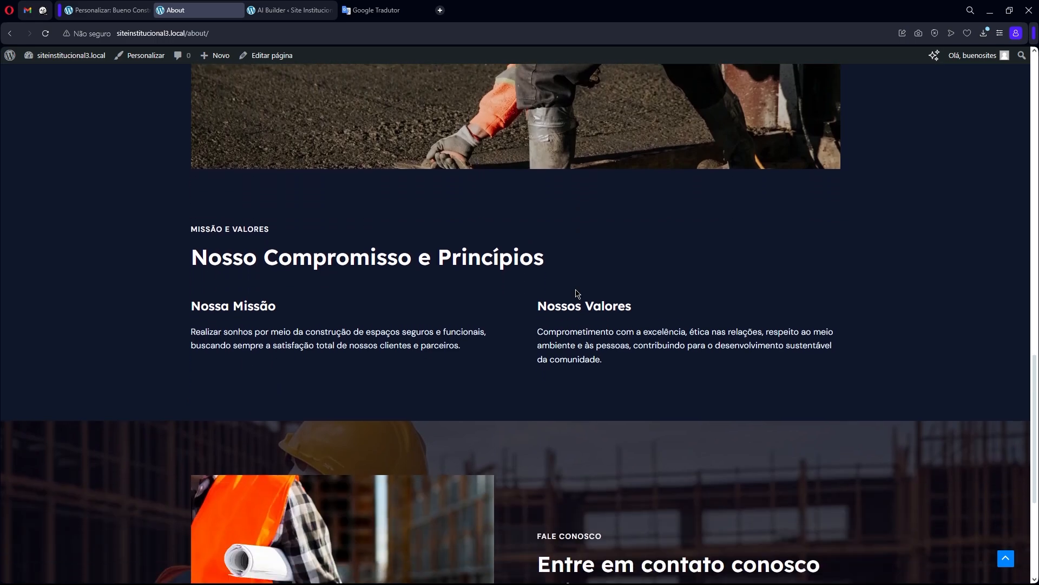
{"action": "scroll", "coordinate": [578, 293], "scroll_direction": "down", "scroll_amount": 5}
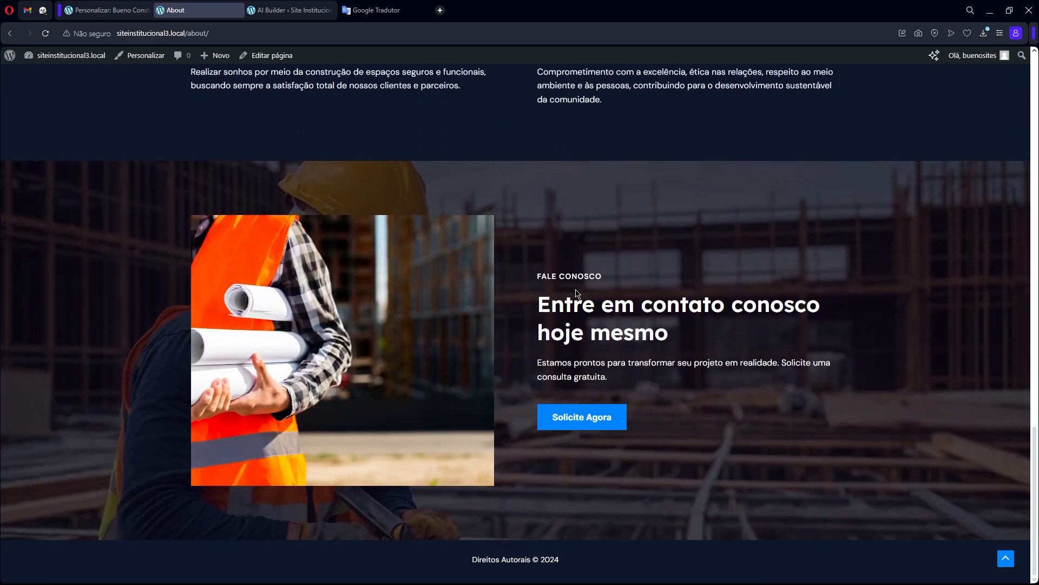
{"action": "scroll", "coordinate": [577, 293], "scroll_direction": "up", "scroll_amount": 20}
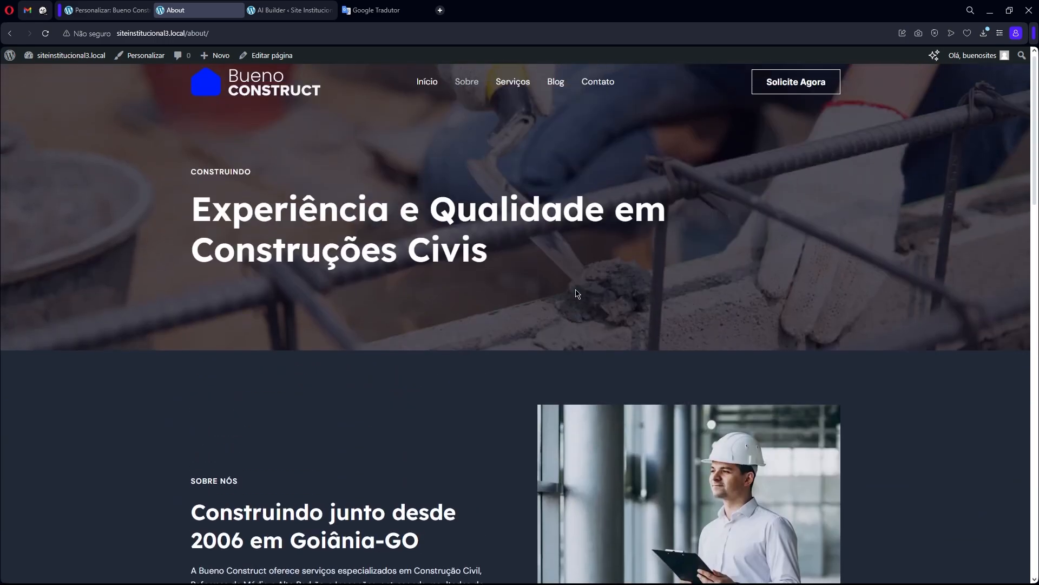
Browse the Serviços and Blog pages on the live site.
{"action": "left_click", "coordinate": [507, 95]}
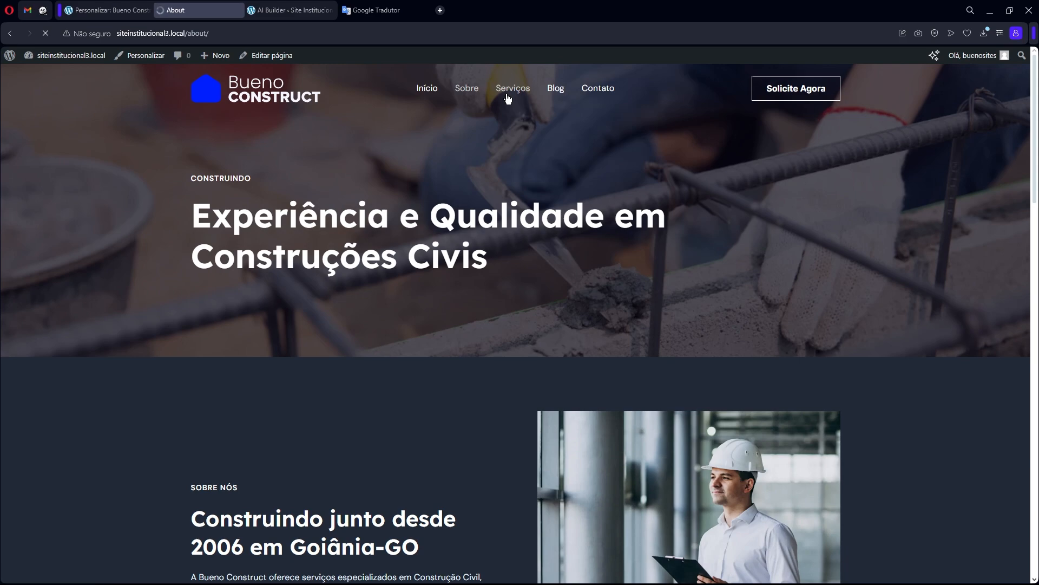
{"action": "scroll", "coordinate": [575, 225], "scroll_direction": "down", "scroll_amount": 6}
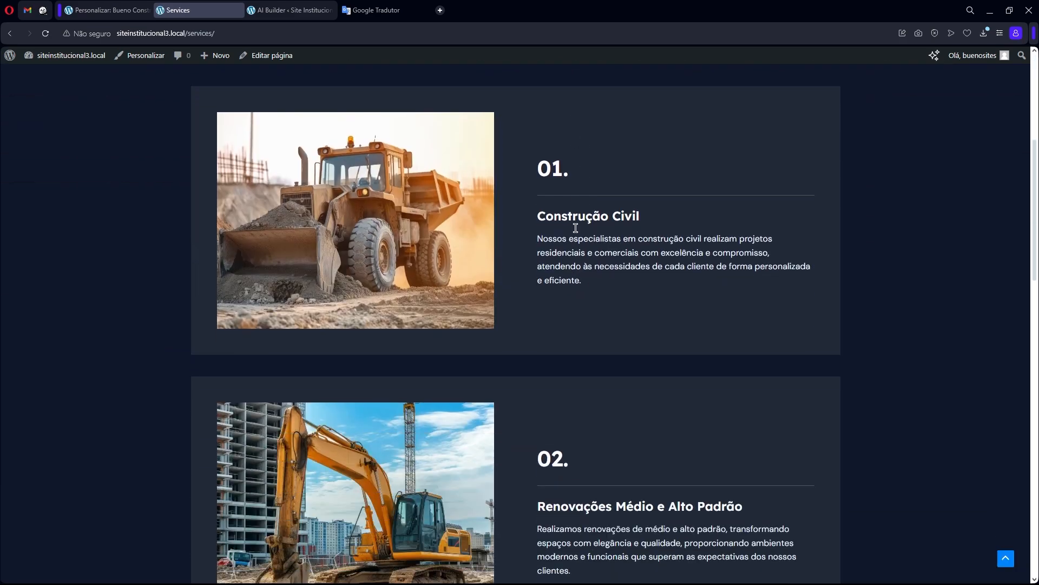
{"action": "scroll", "coordinate": [576, 233], "scroll_direction": "down", "scroll_amount": 17}
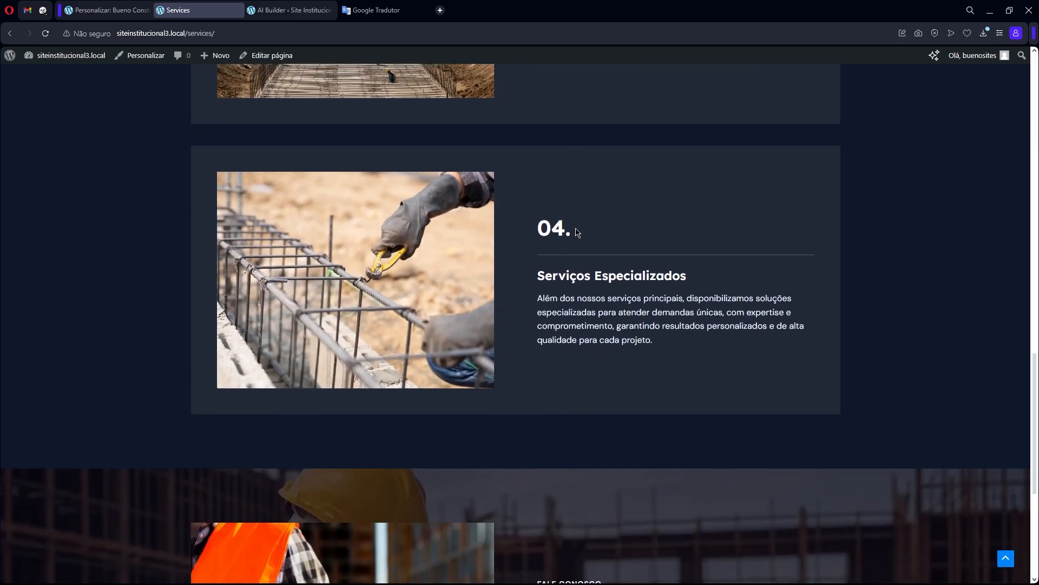
{"action": "scroll", "coordinate": [576, 229], "scroll_direction": "down", "scroll_amount": 4}
{"action": "scroll", "coordinate": [575, 229], "scroll_direction": "up", "scroll_amount": 20}
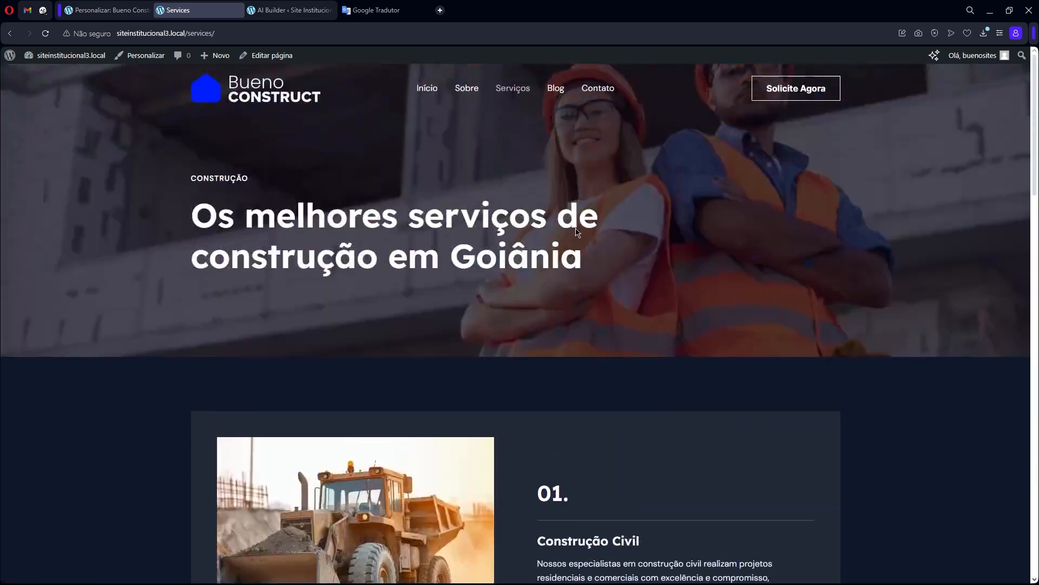
{"action": "left_click", "coordinate": [557, 91]}
{"action": "scroll", "coordinate": [578, 187], "scroll_direction": "down", "scroll_amount": 4}
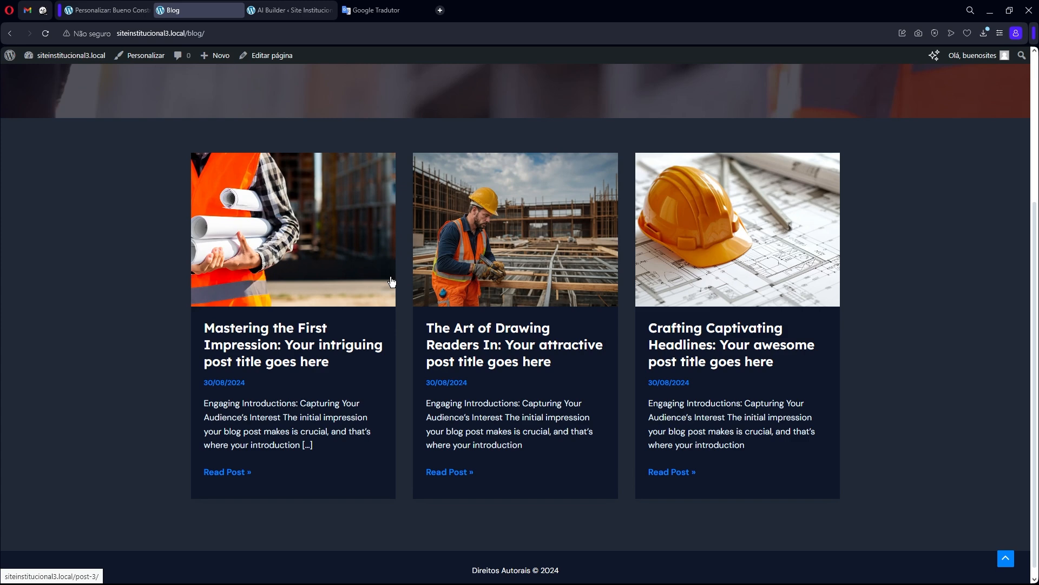
{"action": "scroll", "coordinate": [390, 289], "scroll_direction": "up", "scroll_amount": 4}
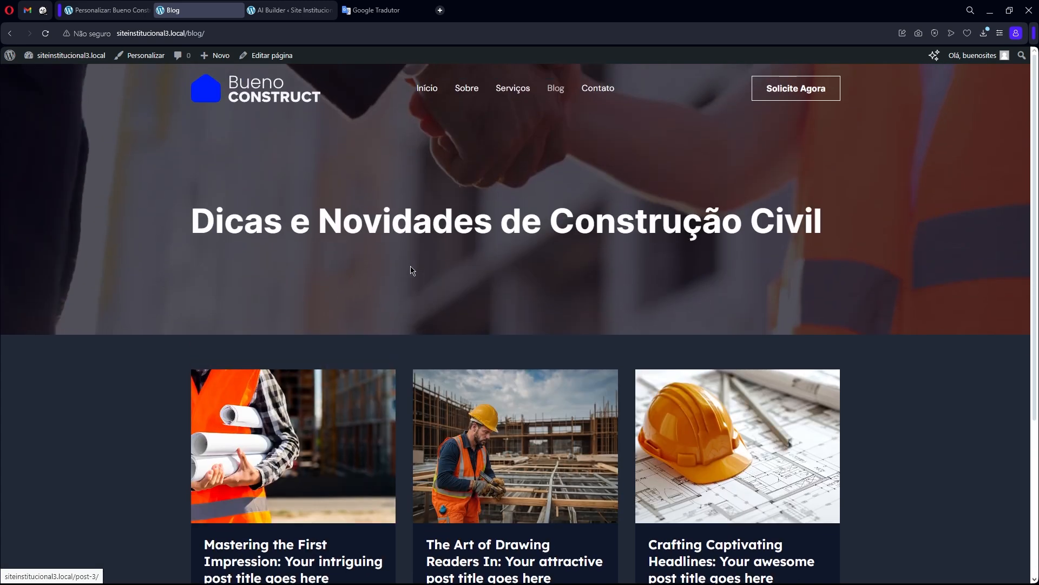
Browse the Contato and Início pages, then return to the Customizer tab.
{"action": "left_click", "coordinate": [602, 90]}
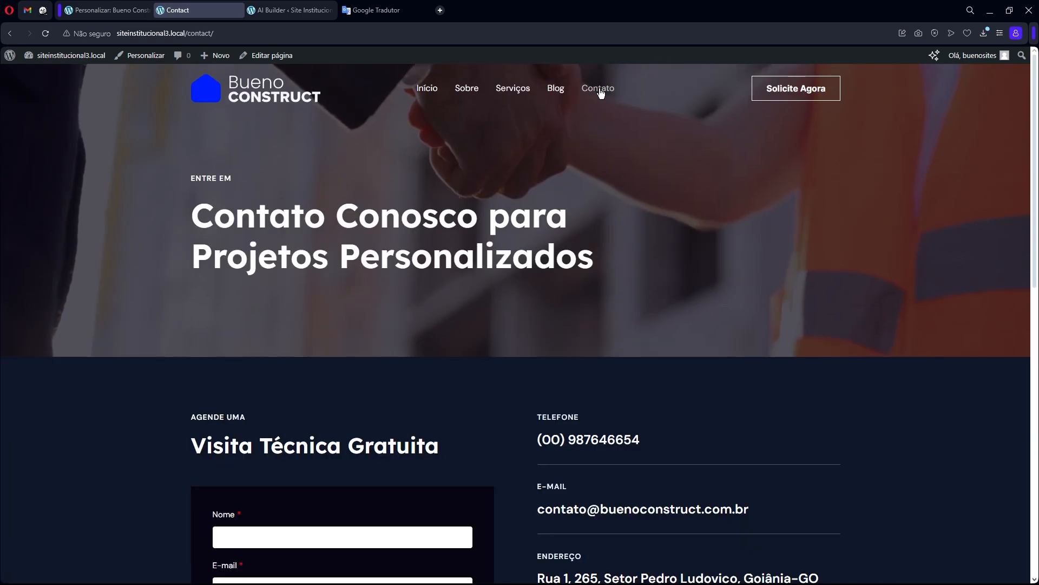
{"action": "scroll", "coordinate": [639, 290], "scroll_direction": "down", "scroll_amount": 3}
{"action": "scroll", "coordinate": [639, 291], "scroll_direction": "down", "scroll_amount": 1}
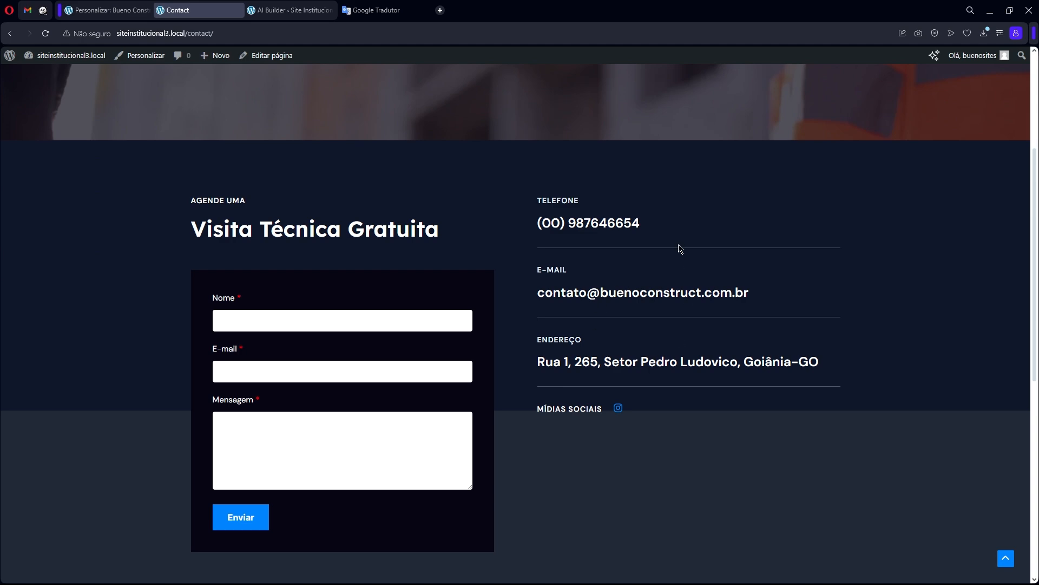
{"action": "scroll", "coordinate": [602, 325], "scroll_direction": "down", "scroll_amount": 3}
{"action": "scroll", "coordinate": [595, 319], "scroll_direction": "up", "scroll_amount": 1}
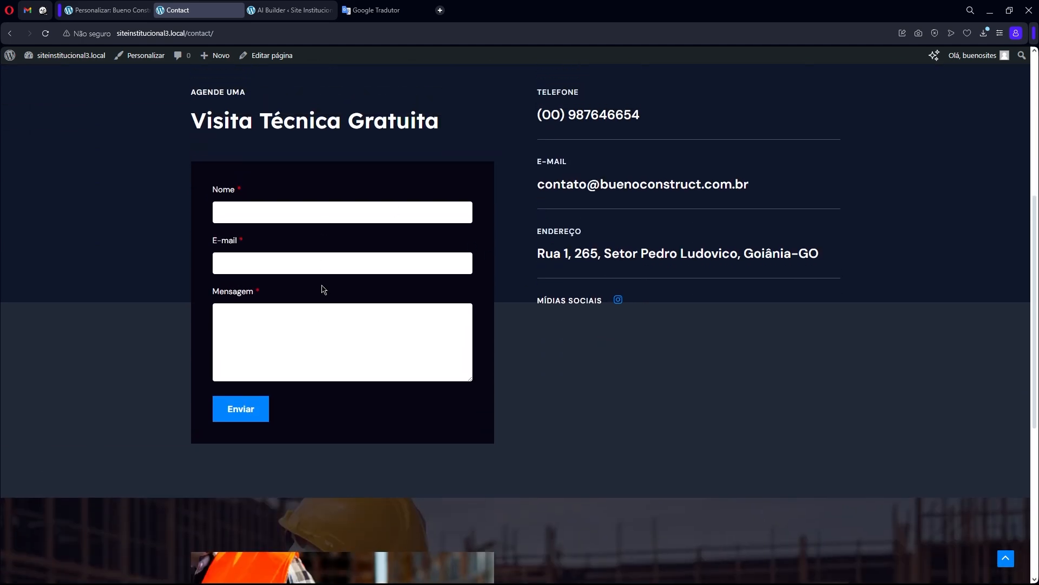
{"action": "scroll", "coordinate": [331, 234], "scroll_direction": "down", "scroll_amount": 5}
{"action": "scroll", "coordinate": [331, 234], "scroll_direction": "up", "scroll_amount": 11}
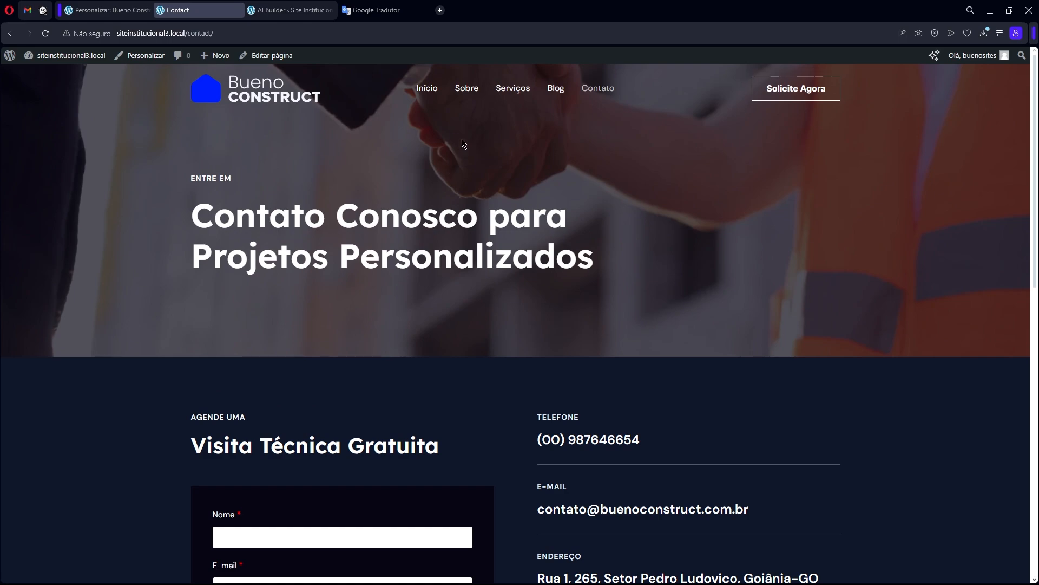
{"action": "left_click", "coordinate": [428, 89]}
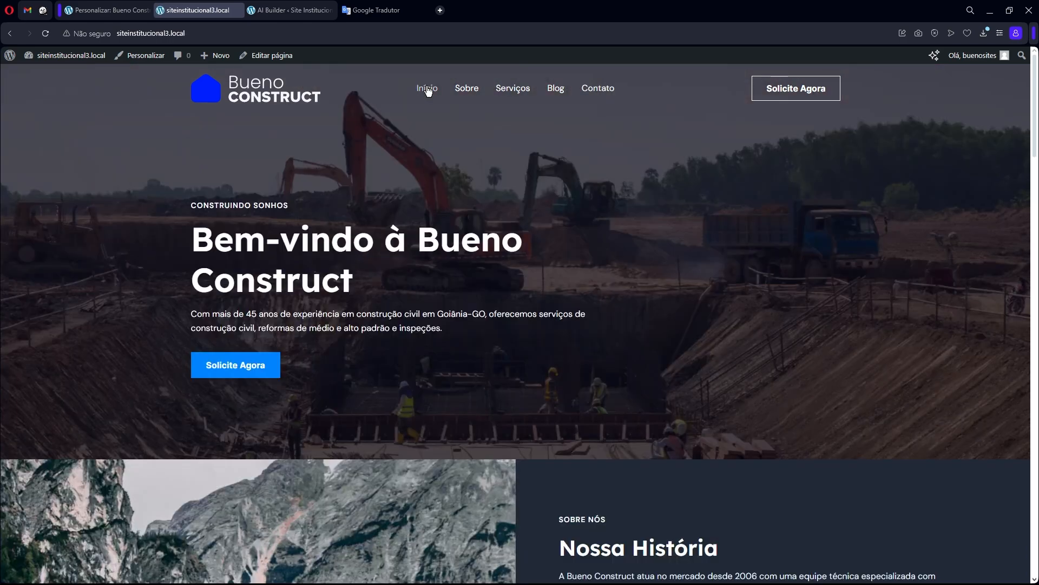
{"action": "scroll", "coordinate": [496, 294], "scroll_direction": "down", "scroll_amount": 5}
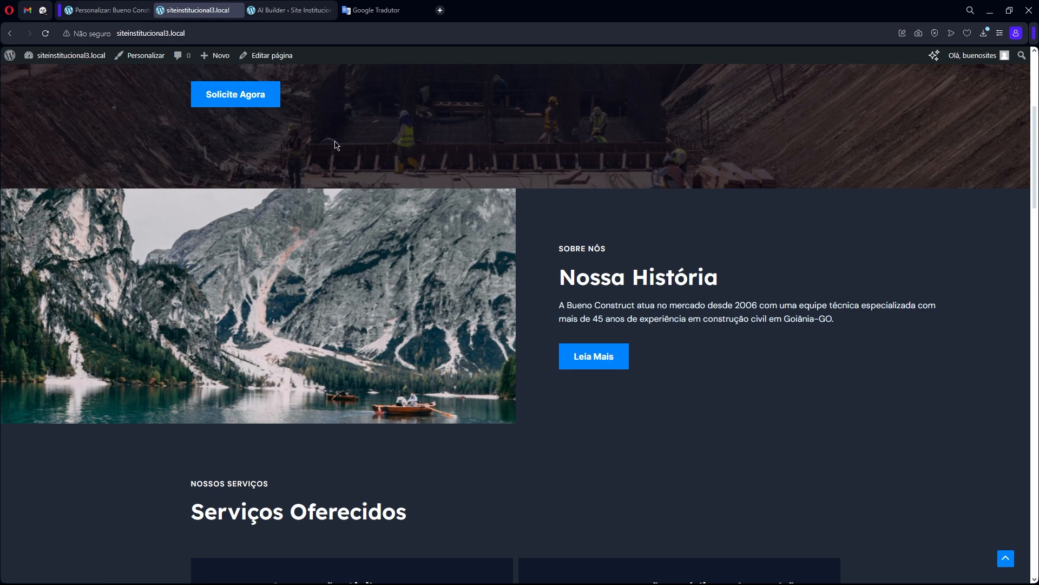
{"action": "left_click", "coordinate": [105, 9]}
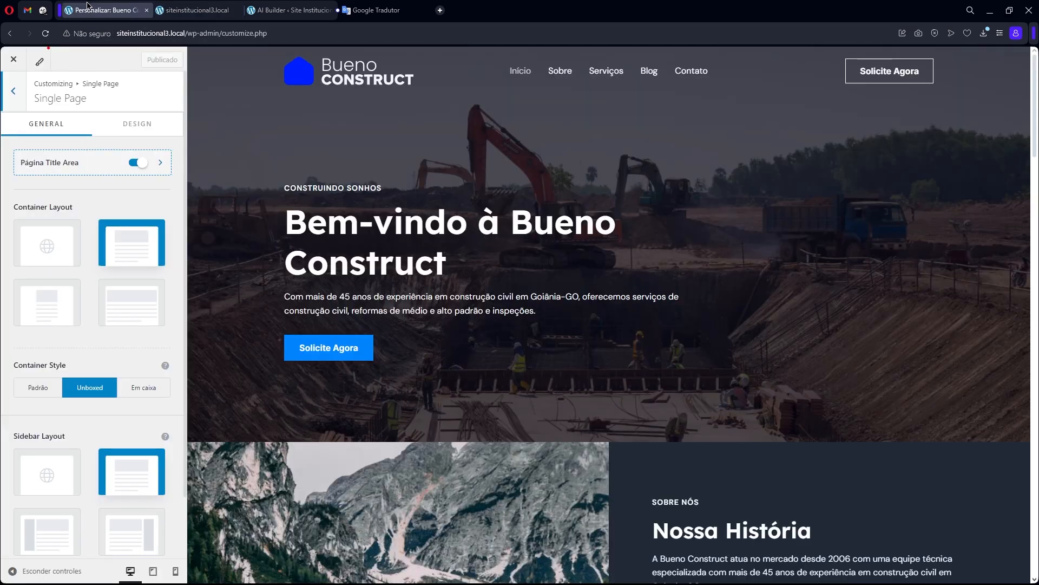
Back out of the Single Page settings to the main menu and close the Customizer.
{"action": "left_click", "coordinate": [20, 104]}
{"action": "left_click", "coordinate": [18, 106]}
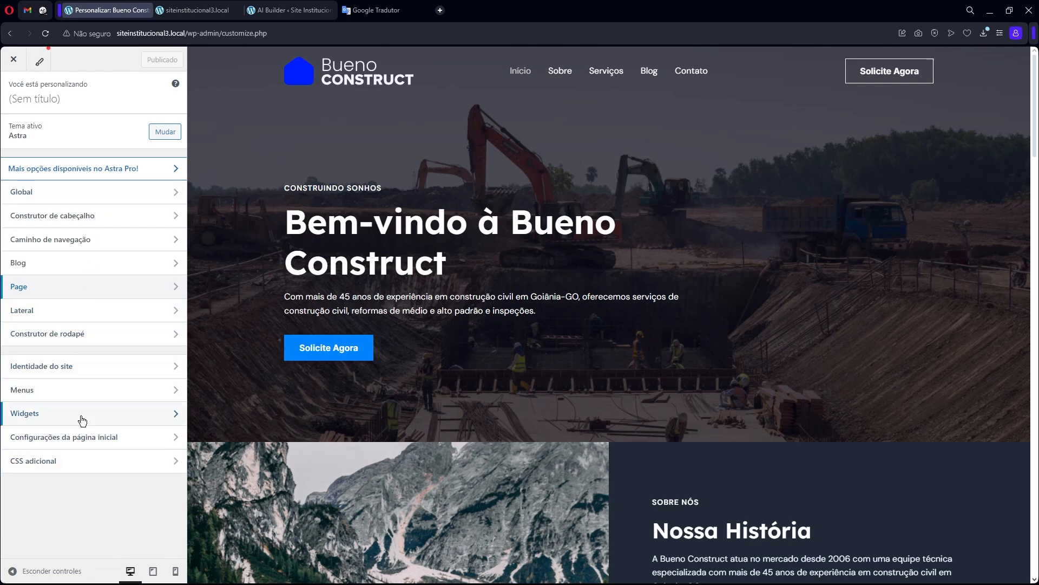
{"action": "left_click", "coordinate": [14, 60]}
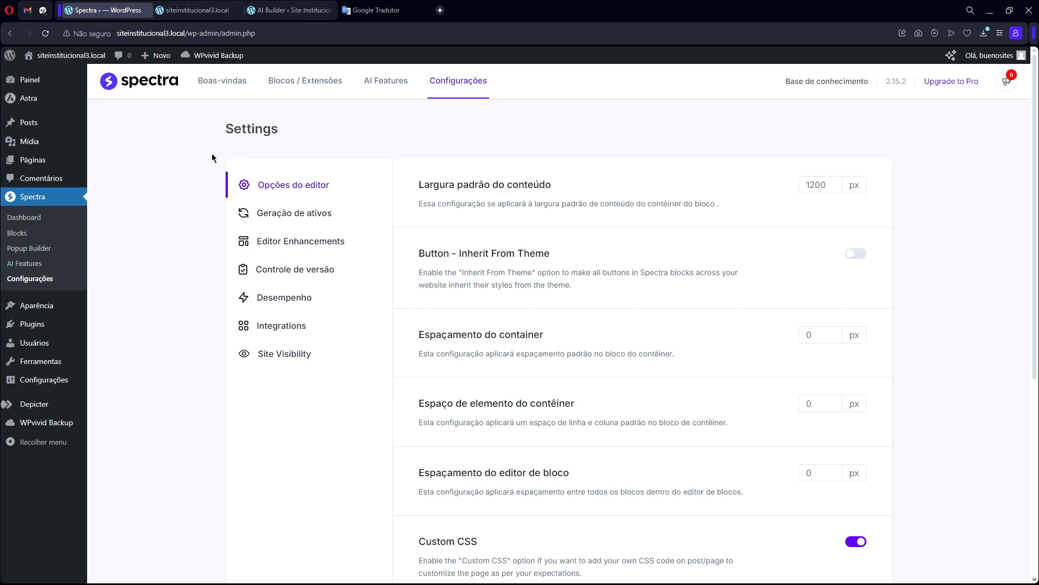
Trash the old Homepage page and open the Home page in the block editor.
{"action": "mouse_move", "coordinate": [75, 163]}
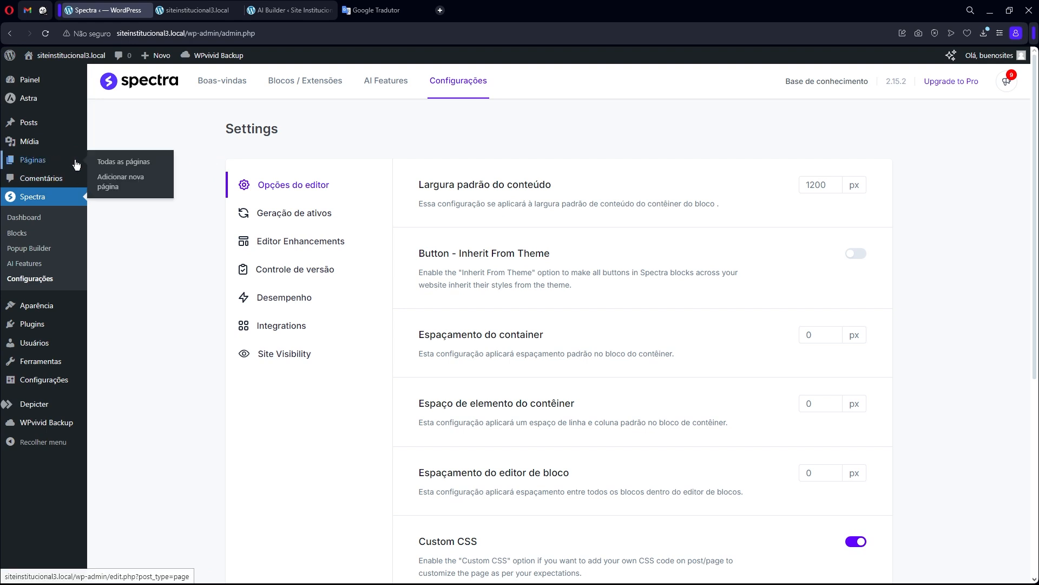
{"action": "left_click", "coordinate": [108, 163]}
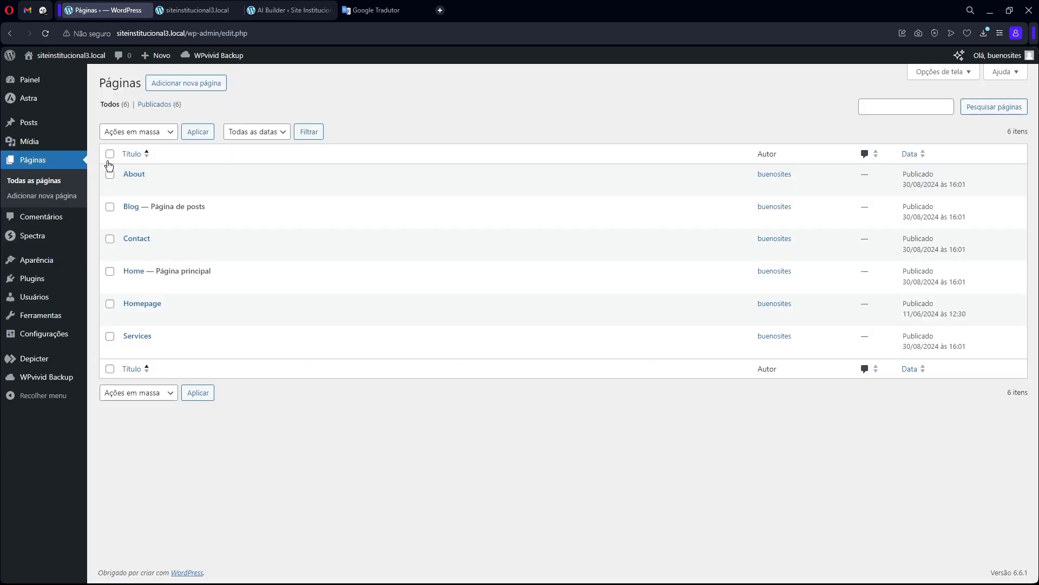
{"action": "mouse_move", "coordinate": [150, 287]}
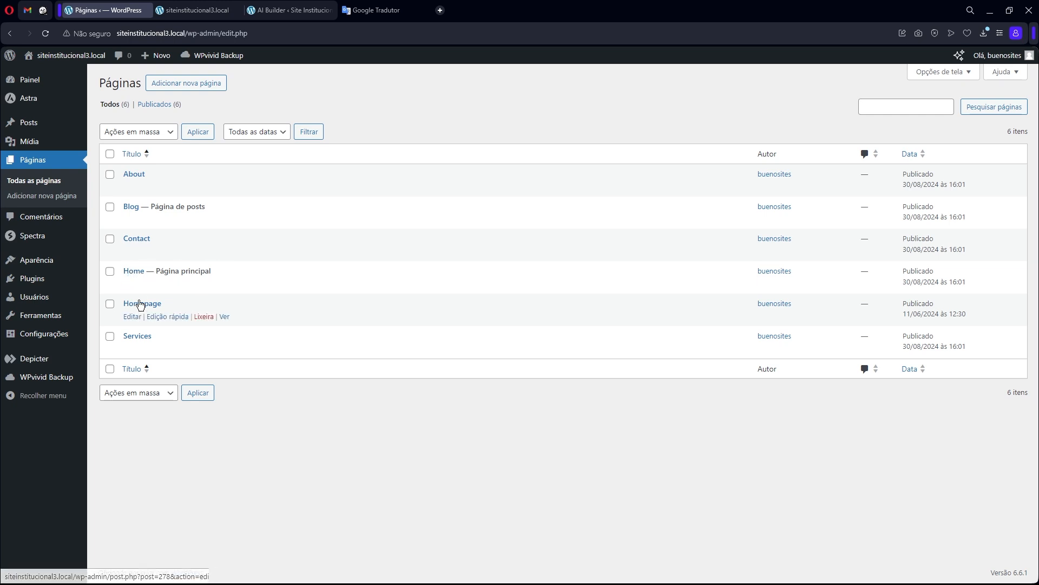
{"action": "left_click", "coordinate": [204, 319]}
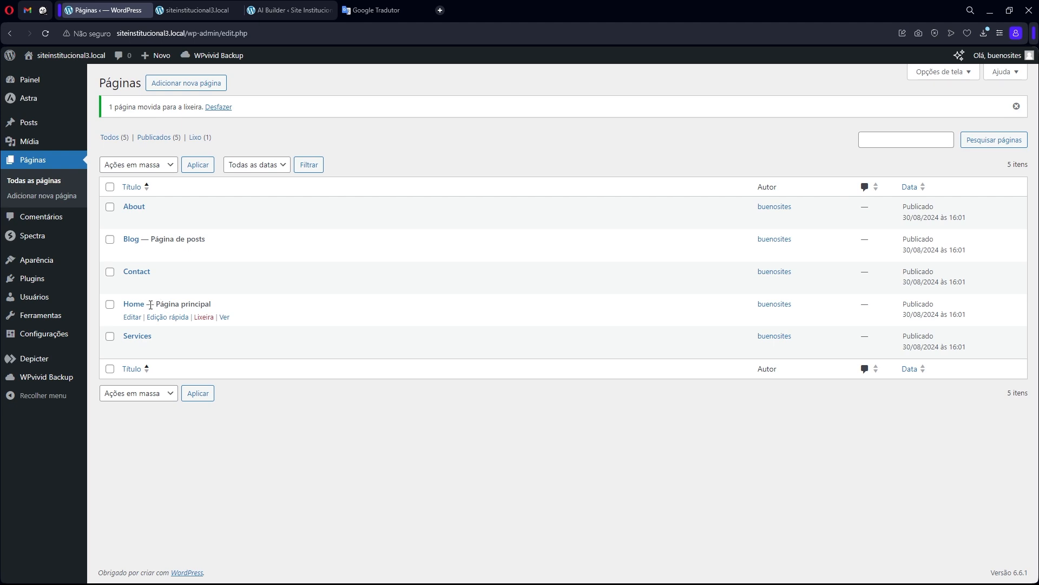
{"action": "left_click", "coordinate": [129, 318]}
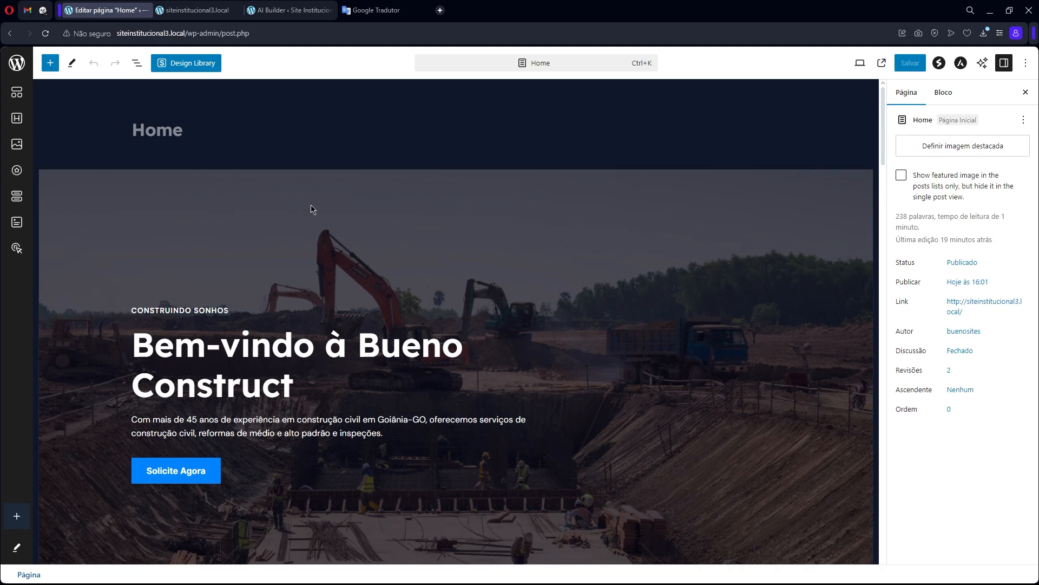
{"action": "scroll", "coordinate": [312, 207], "scroll_direction": "down", "scroll_amount": 5}
{"action": "scroll", "coordinate": [311, 206], "scroll_direction": "down", "scroll_amount": 1}
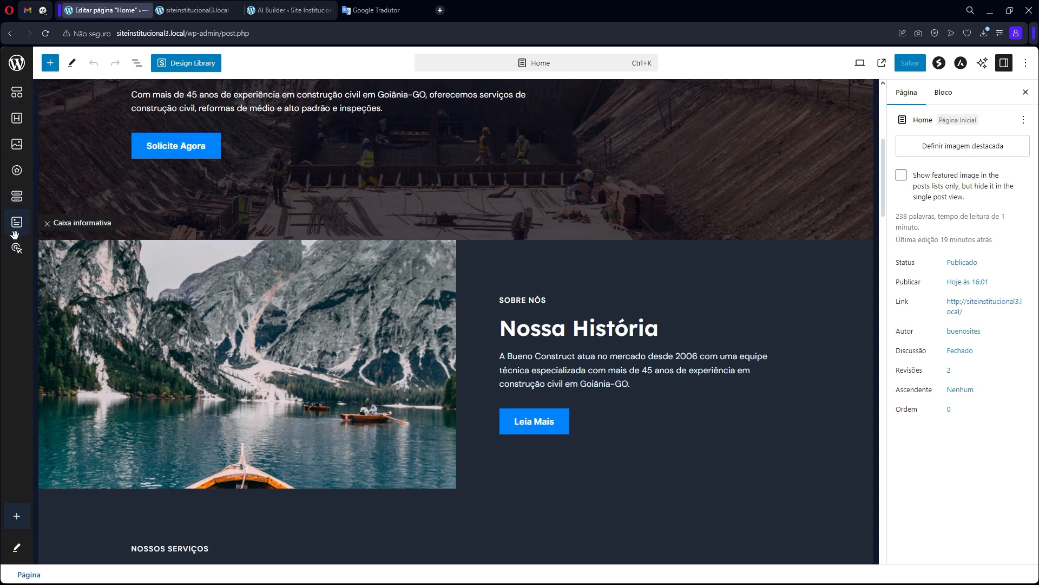
{"action": "left_click", "coordinate": [72, 64]}
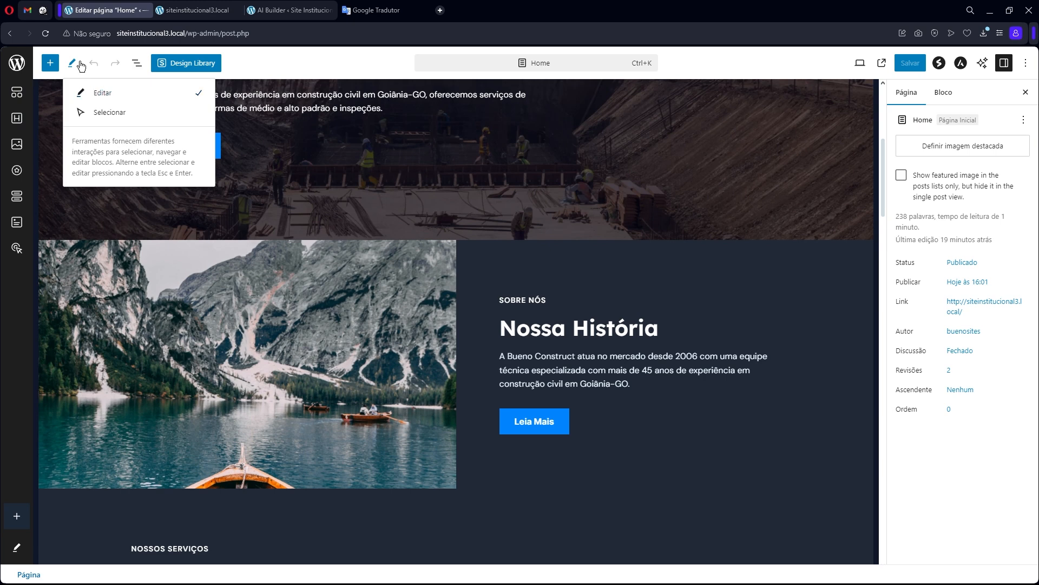
{"action": "left_click", "coordinate": [100, 93]}
{"action": "left_click", "coordinate": [72, 63]}
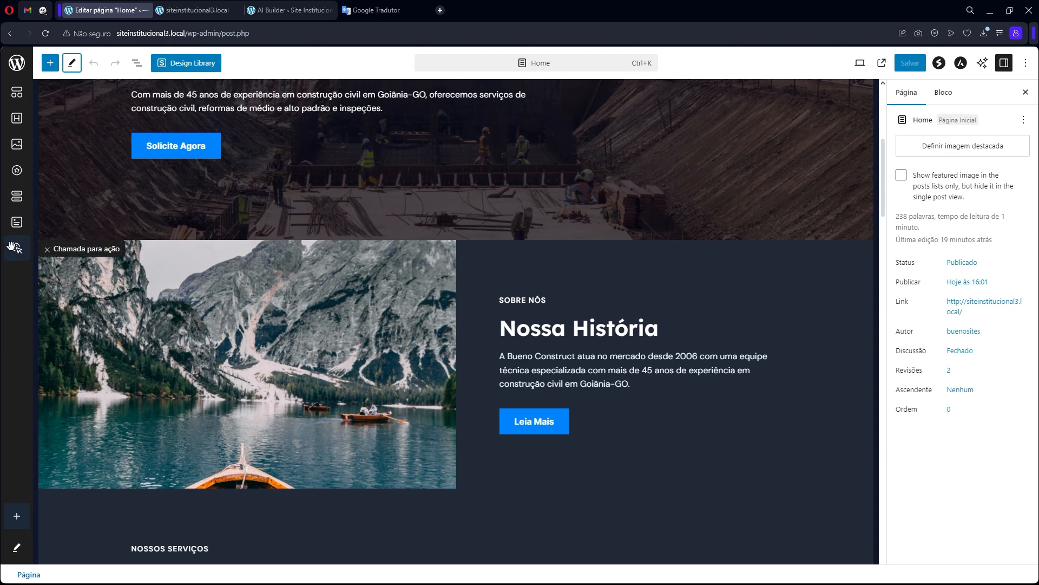
{"action": "left_click", "coordinate": [137, 63]}
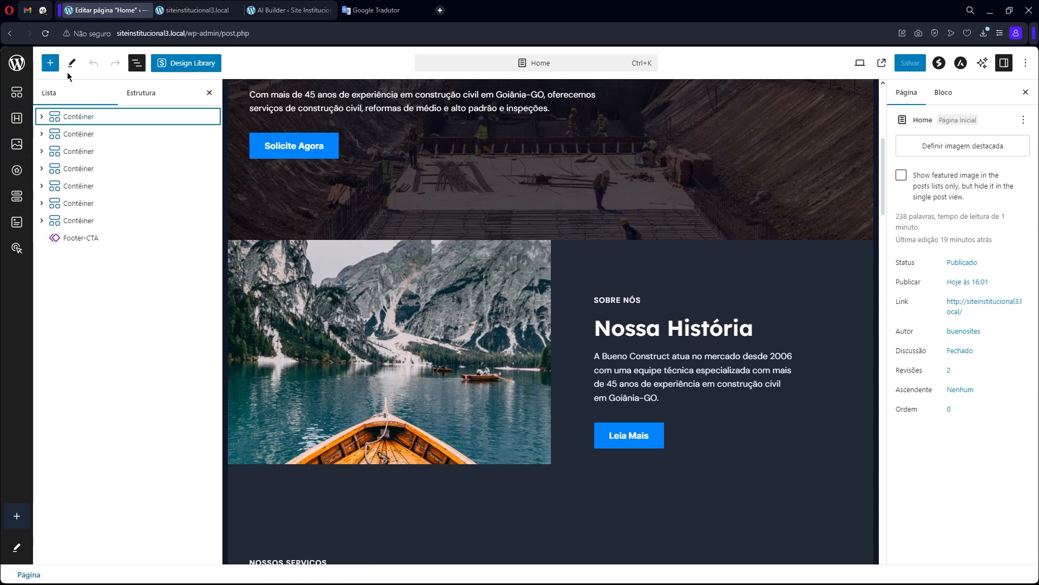
{"action": "left_click", "coordinate": [50, 63]}
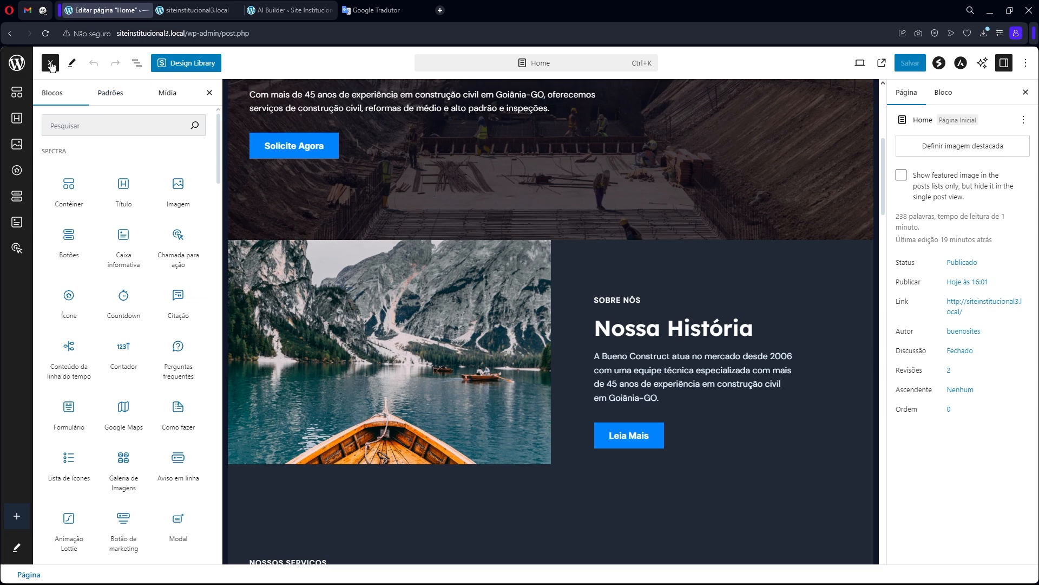
{"action": "mouse_move", "coordinate": [70, 241]}
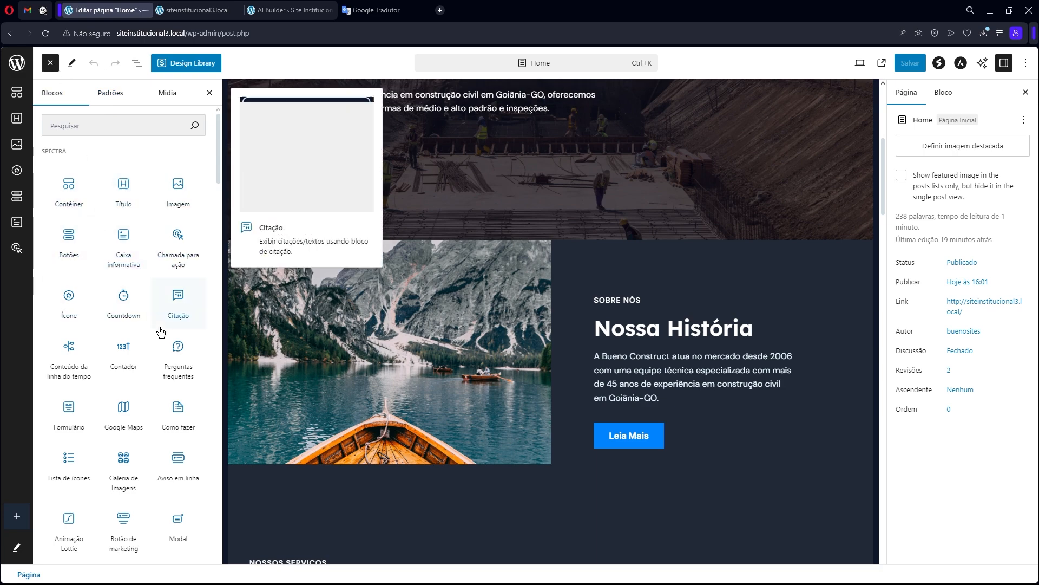
{"action": "scroll", "coordinate": [158, 331], "scroll_direction": "down", "scroll_amount": 5}
{"action": "scroll", "coordinate": [160, 332], "scroll_direction": "down", "scroll_amount": 9}
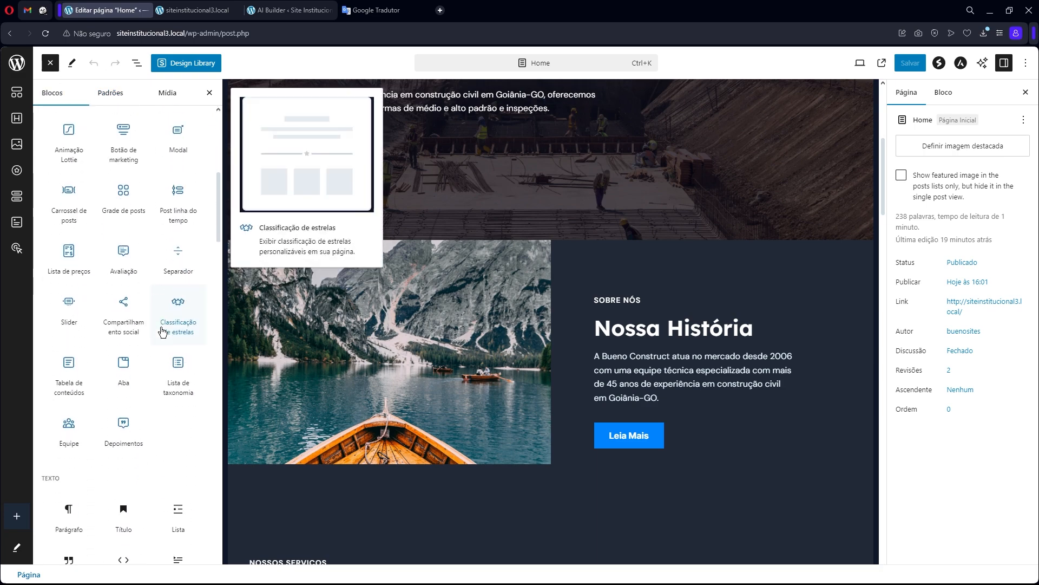
{"action": "scroll", "coordinate": [159, 241], "scroll_direction": "up", "scroll_amount": 12}
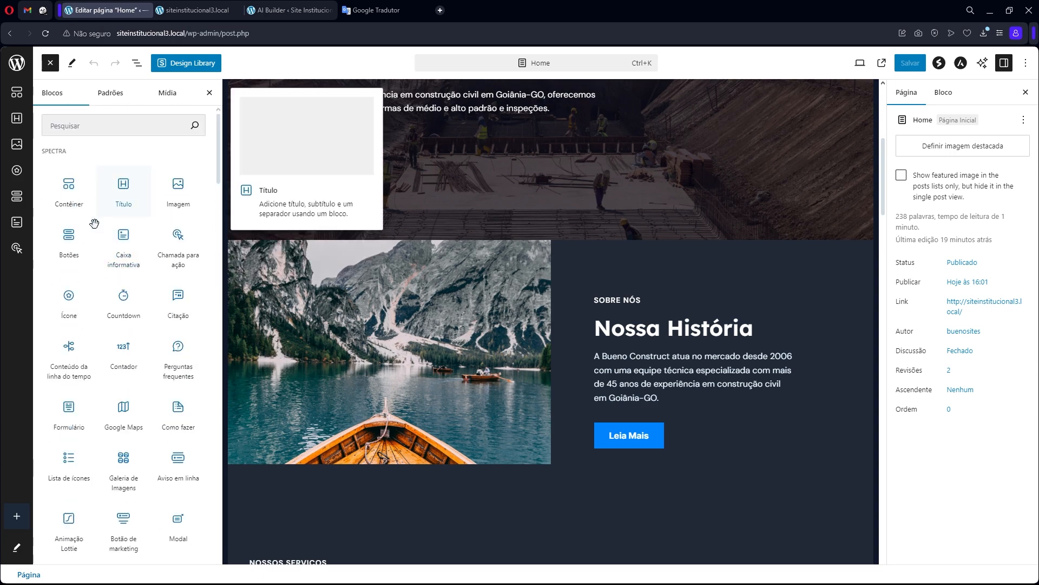
{"action": "scroll", "coordinate": [130, 233], "scroll_direction": "down", "scroll_amount": 12}
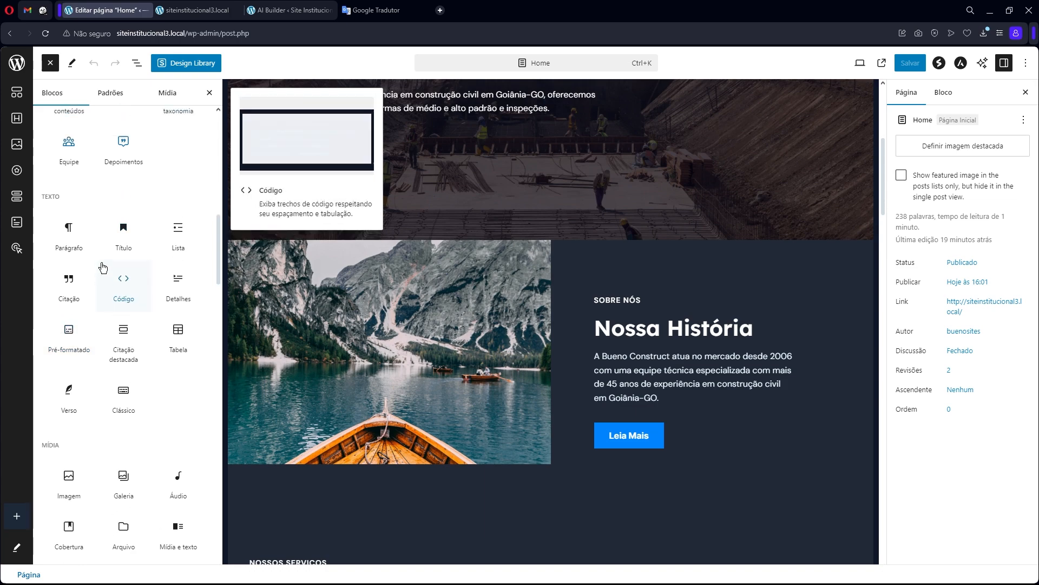
{"action": "scroll", "coordinate": [101, 263], "scroll_direction": "up", "scroll_amount": 6}
{"action": "scroll", "coordinate": [101, 263], "scroll_direction": "up", "scroll_amount": 7}
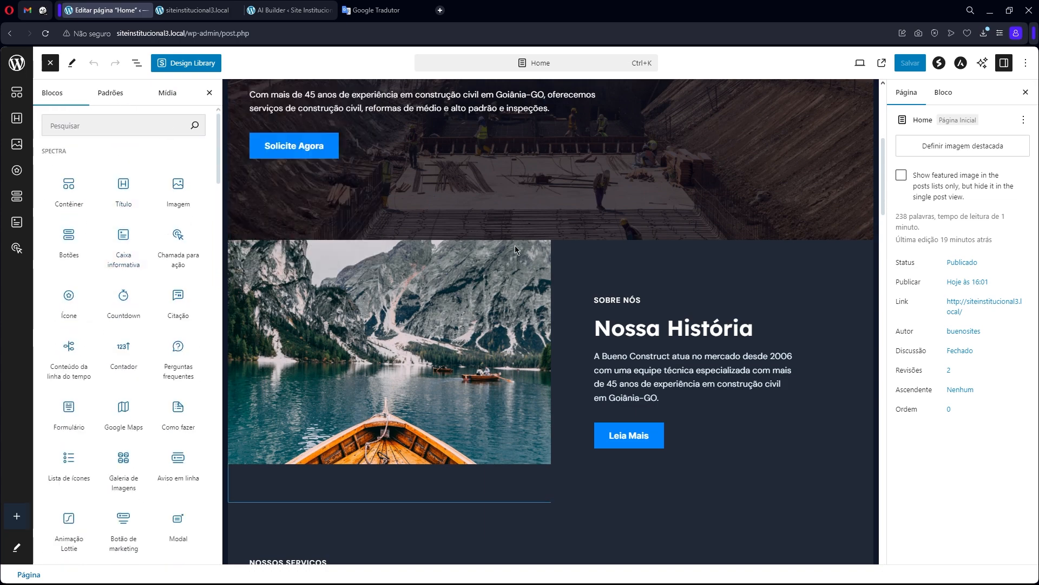
{"action": "left_click", "coordinate": [319, 241]}
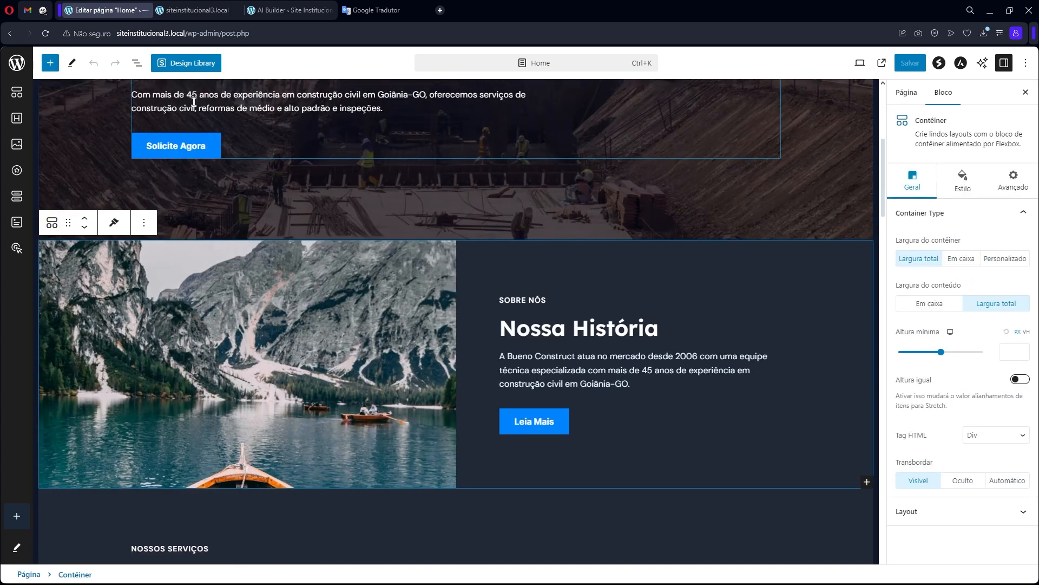
Select the Caixa informativa block holding the 'Bem-vindo à Bueno Construct' heading.
{"action": "scroll", "coordinate": [306, 401], "scroll_direction": "up", "scroll_amount": 5}
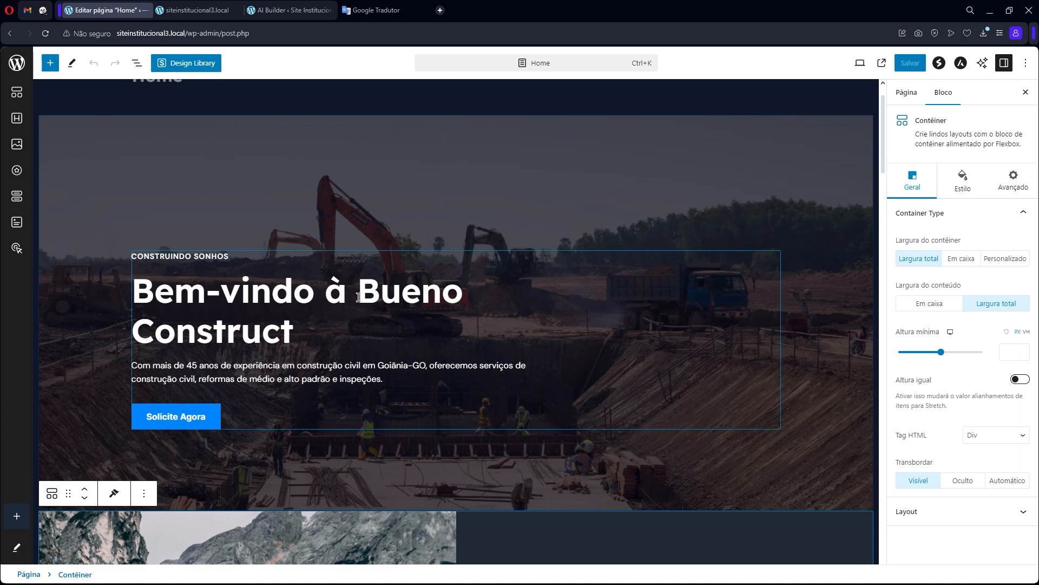
{"action": "left_click", "coordinate": [357, 297]}
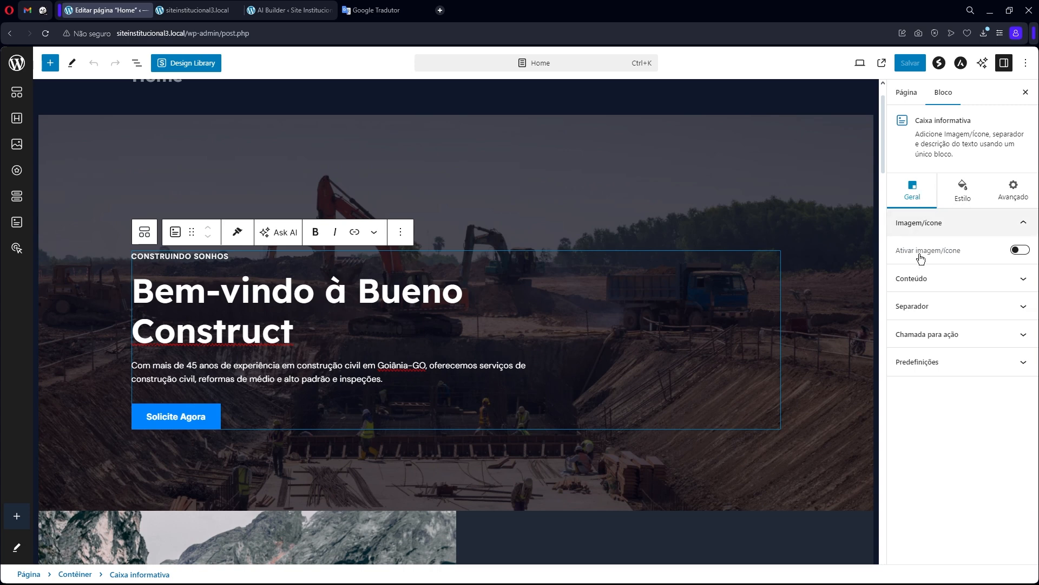
{"action": "left_click", "coordinate": [932, 278]}
{"action": "scroll", "coordinate": [950, 290], "scroll_direction": "down", "scroll_amount": 2}
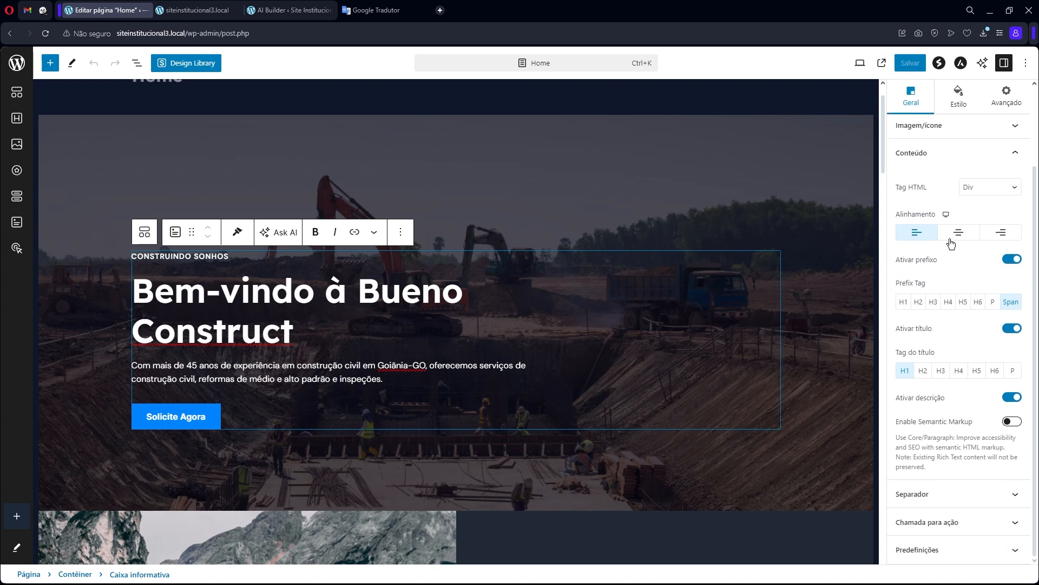
{"action": "scroll", "coordinate": [990, 291], "scroll_direction": "up", "scroll_amount": 1}
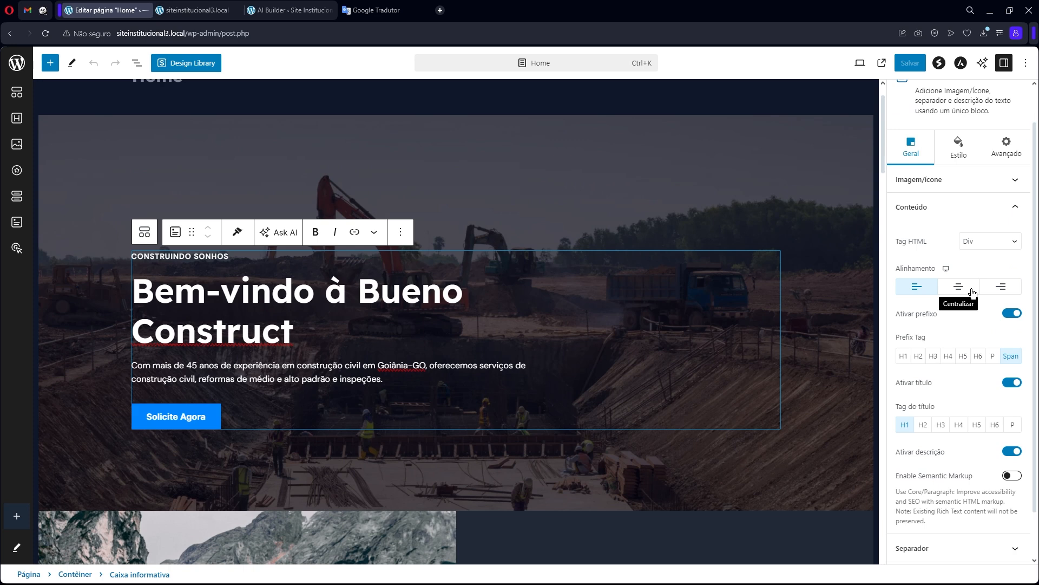
{"action": "scroll", "coordinate": [972, 293], "scroll_direction": "down", "scroll_amount": 1}
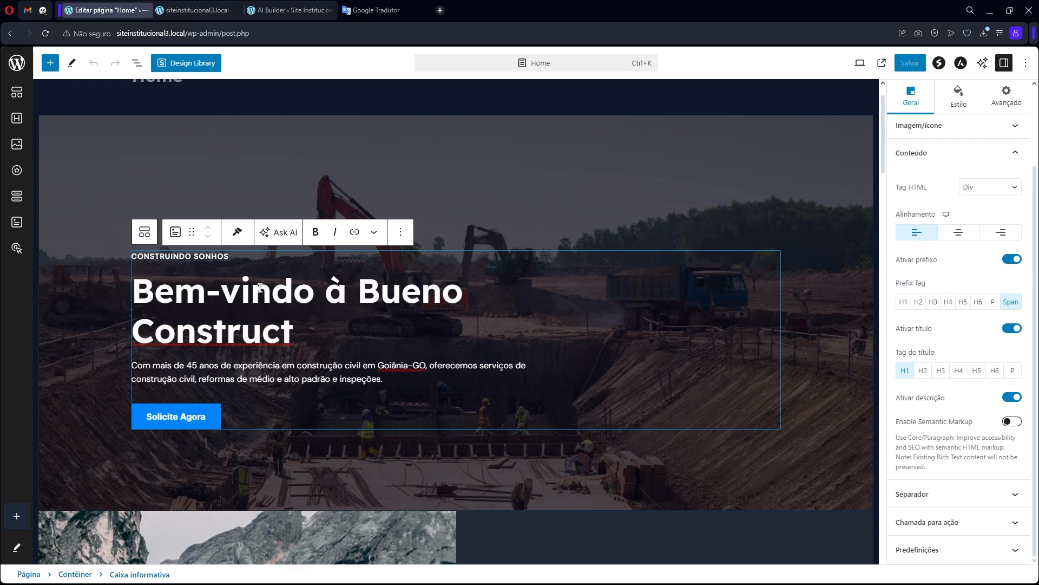
{"action": "left_click_drag", "start_coordinate": [281, 331], "coordinate": [153, 294]}
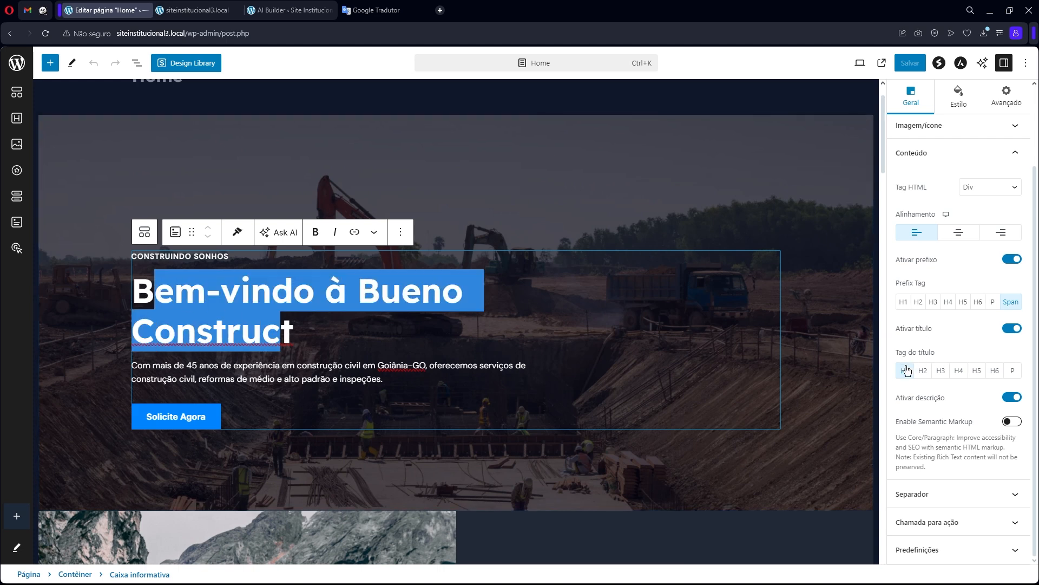
{"action": "left_click", "coordinate": [922, 284]}
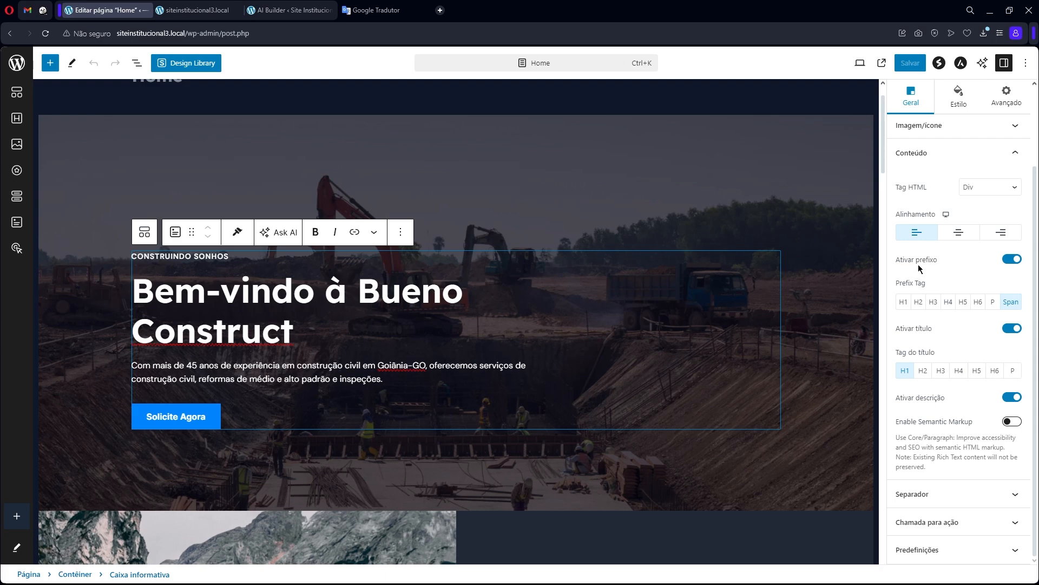
{"action": "left_click", "coordinate": [1010, 259]}
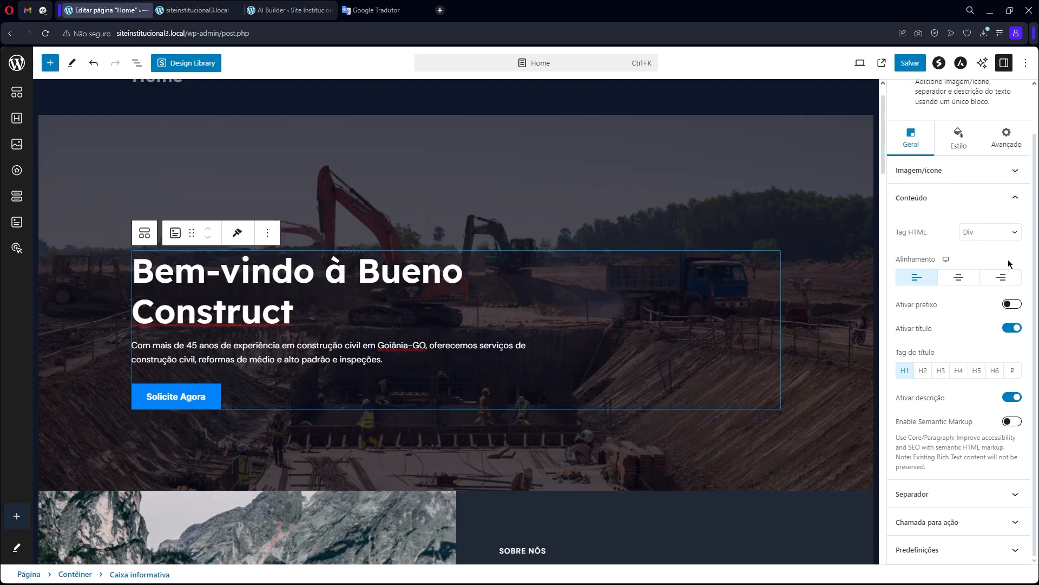
{"action": "left_click", "coordinate": [1012, 305]}
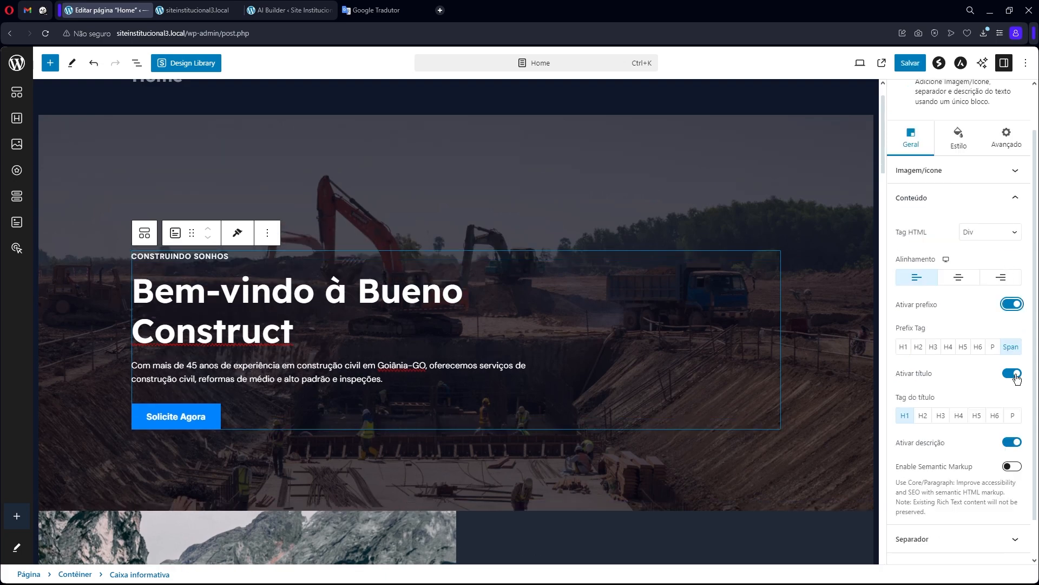
{"action": "left_click", "coordinate": [1015, 375]}
{"action": "left_click", "coordinate": [1015, 375]}
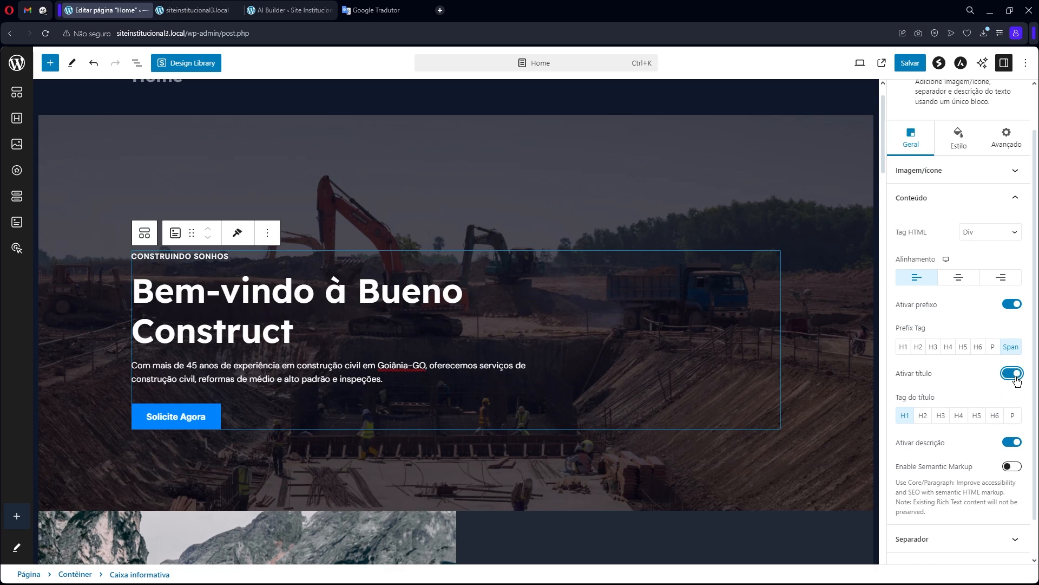
{"action": "scroll", "coordinate": [1018, 380], "scroll_direction": "down", "scroll_amount": 1}
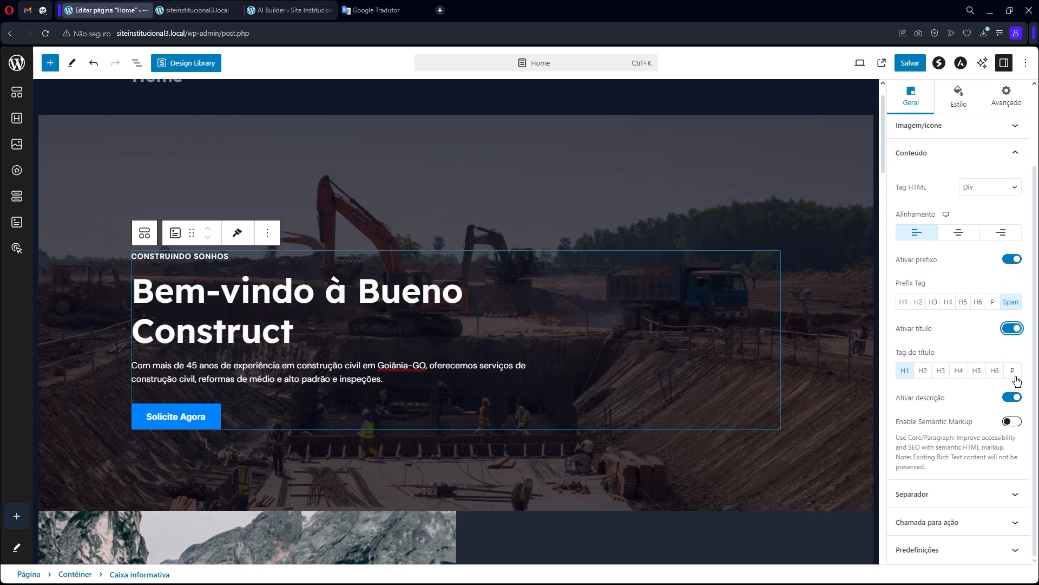
Switch off Inherit From Theme for the hero's call-to-action button.
{"action": "left_click", "coordinate": [958, 495]}
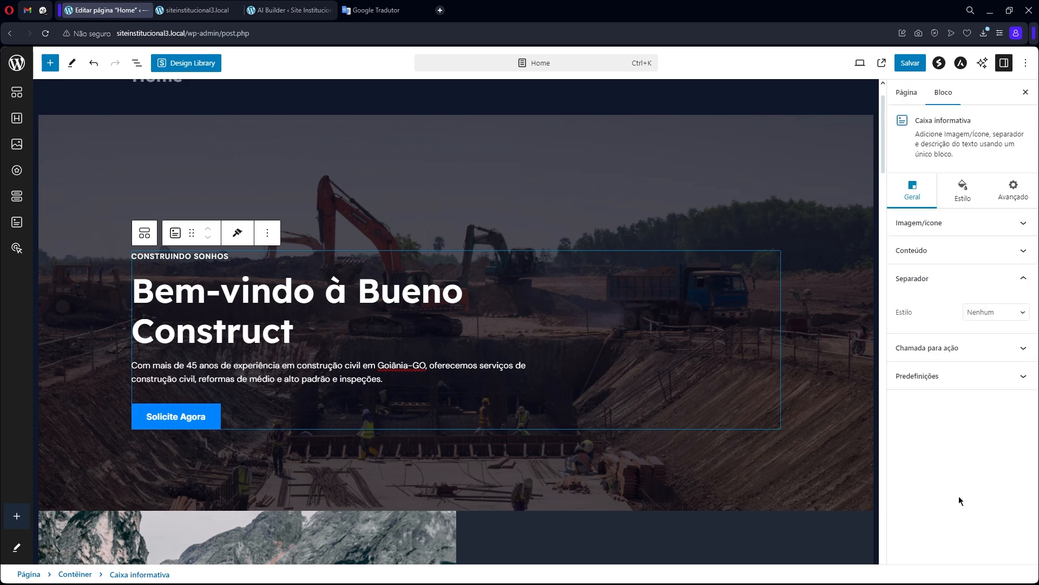
{"action": "left_click", "coordinate": [949, 348]}
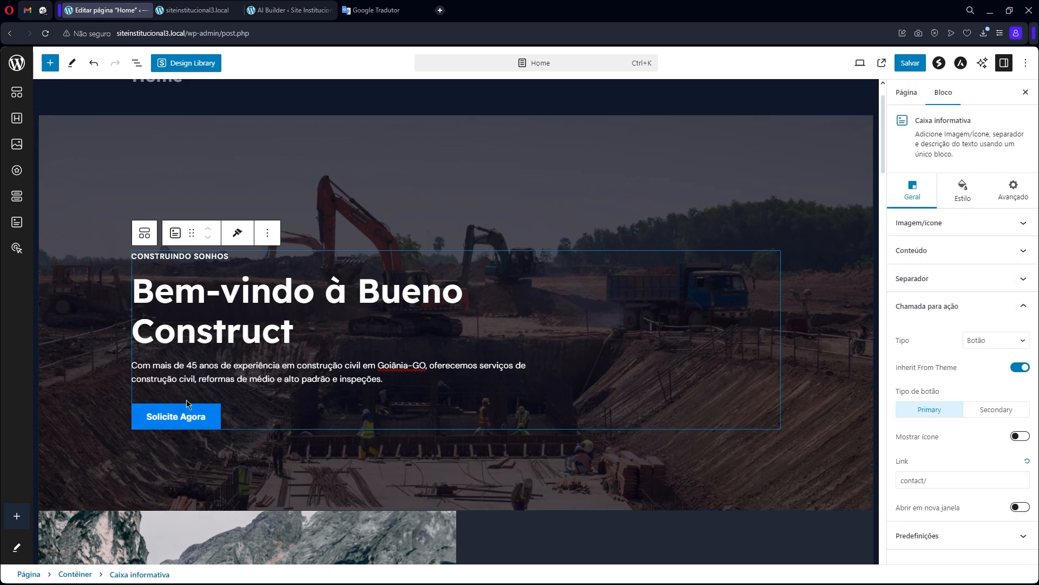
{"action": "left_click", "coordinate": [1019, 368]}
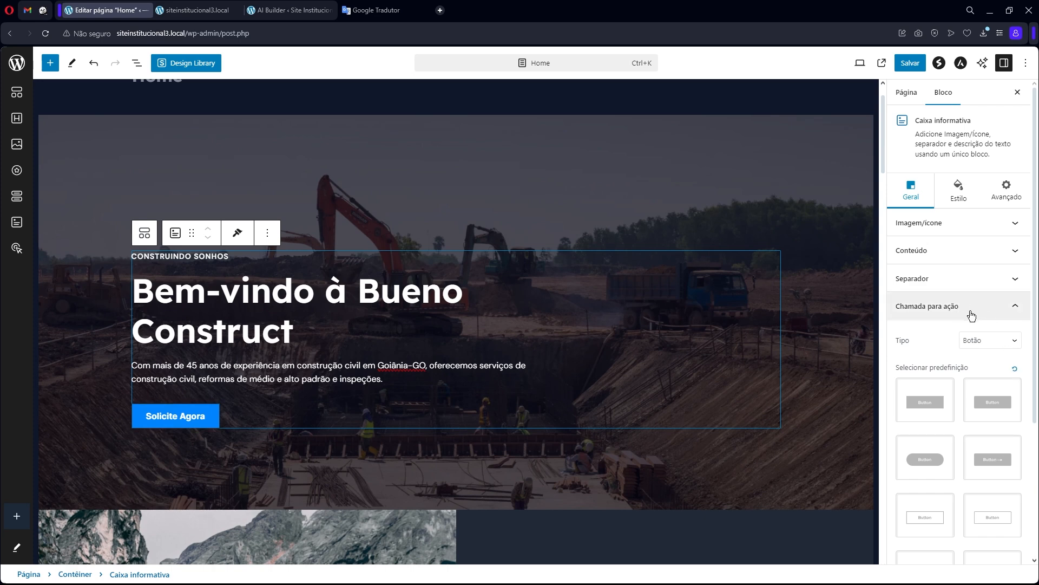
{"action": "left_click", "coordinate": [1021, 307]}
{"action": "left_click", "coordinate": [1021, 306]}
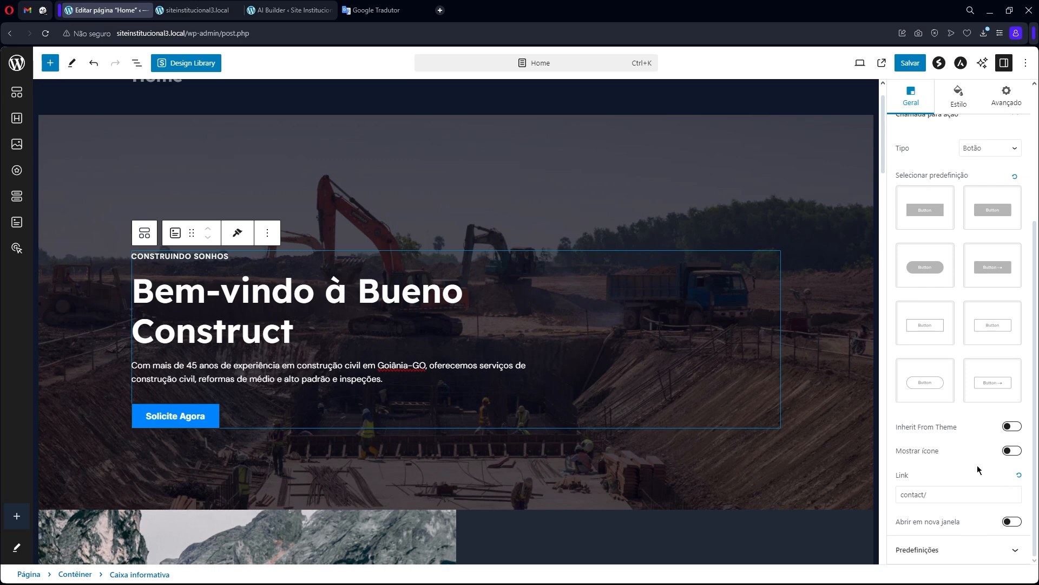
{"action": "scroll", "coordinate": [966, 439], "scroll_direction": "up", "scroll_amount": 4}
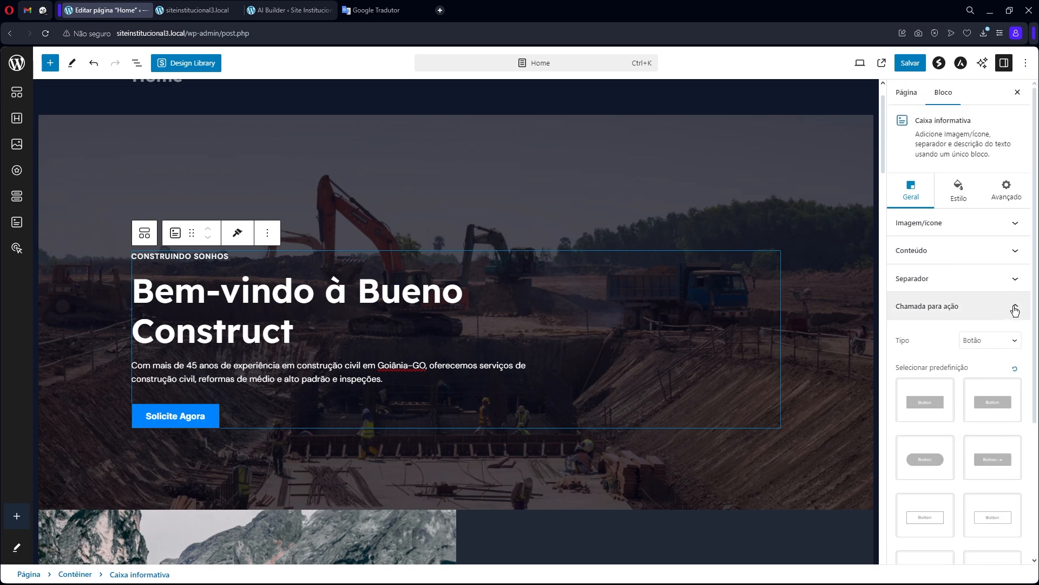
Try the Nenhum call-to-action type, restore Botão, and reopen the presets and call-to-action panels.
{"action": "left_click", "coordinate": [1010, 340]}
{"action": "left_click", "coordinate": [978, 355]}
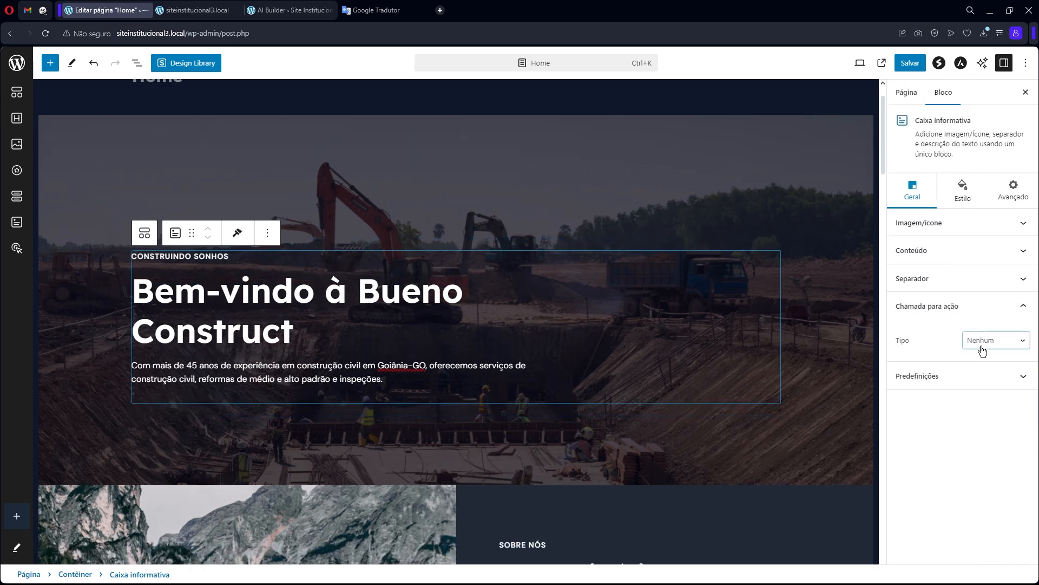
{"action": "left_click", "coordinate": [980, 340]}
{"action": "left_click", "coordinate": [978, 375]}
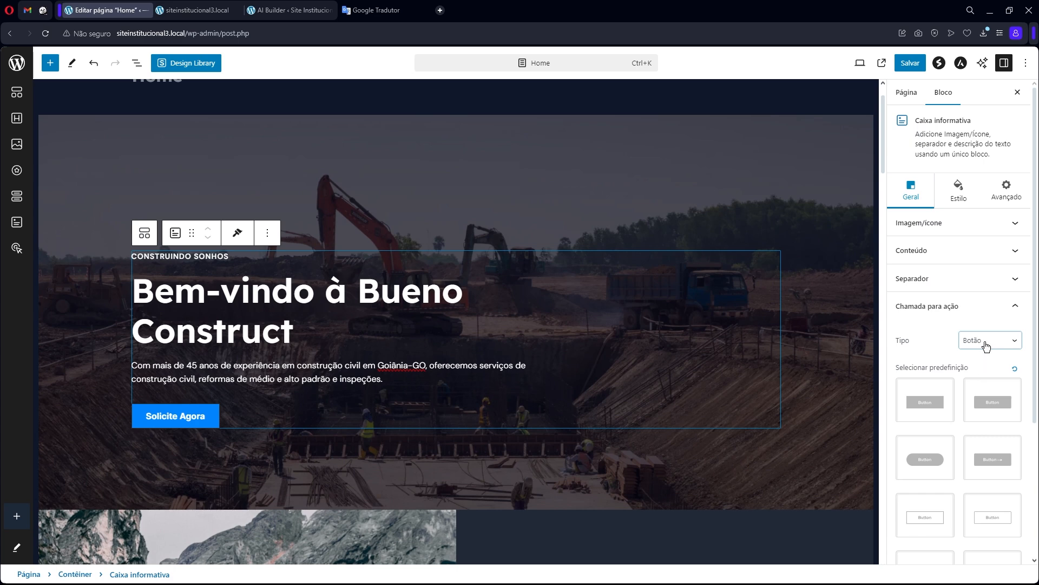
{"action": "left_click", "coordinate": [983, 343]}
{"action": "left_click", "coordinate": [978, 323]}
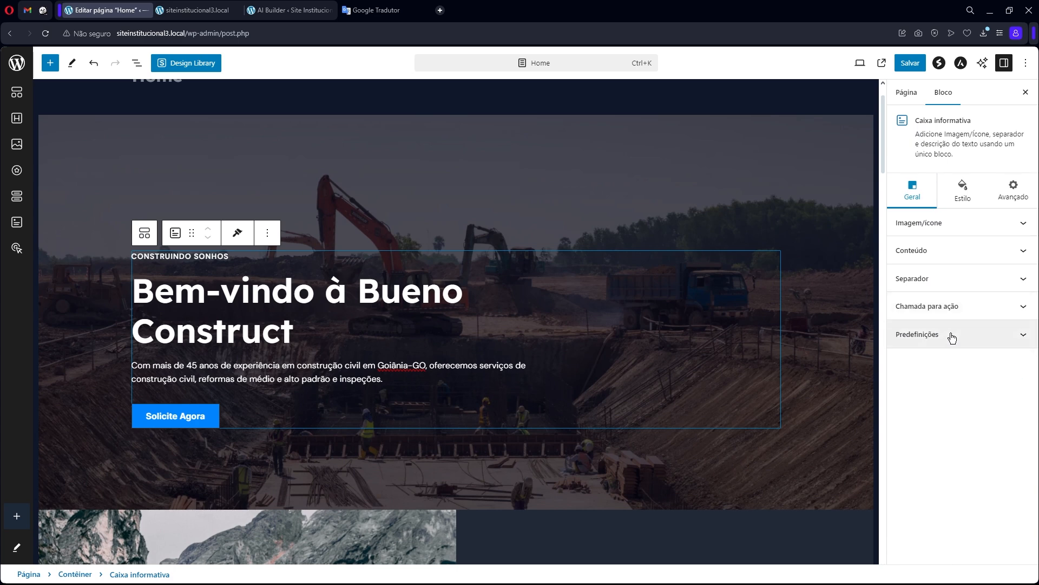
{"action": "left_click", "coordinate": [956, 335]}
{"action": "left_click", "coordinate": [961, 288]}
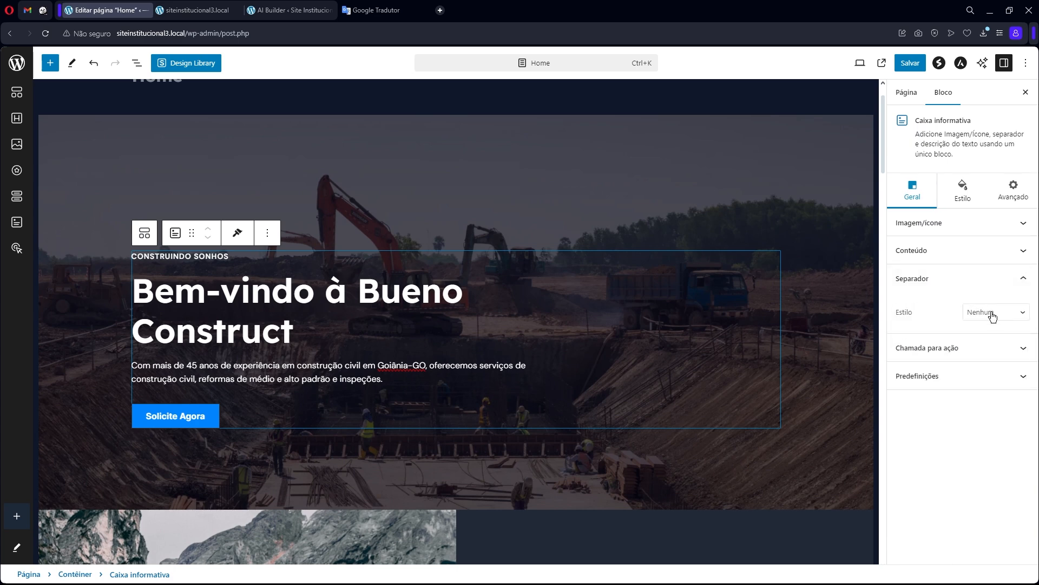
{"action": "left_click", "coordinate": [961, 349]}
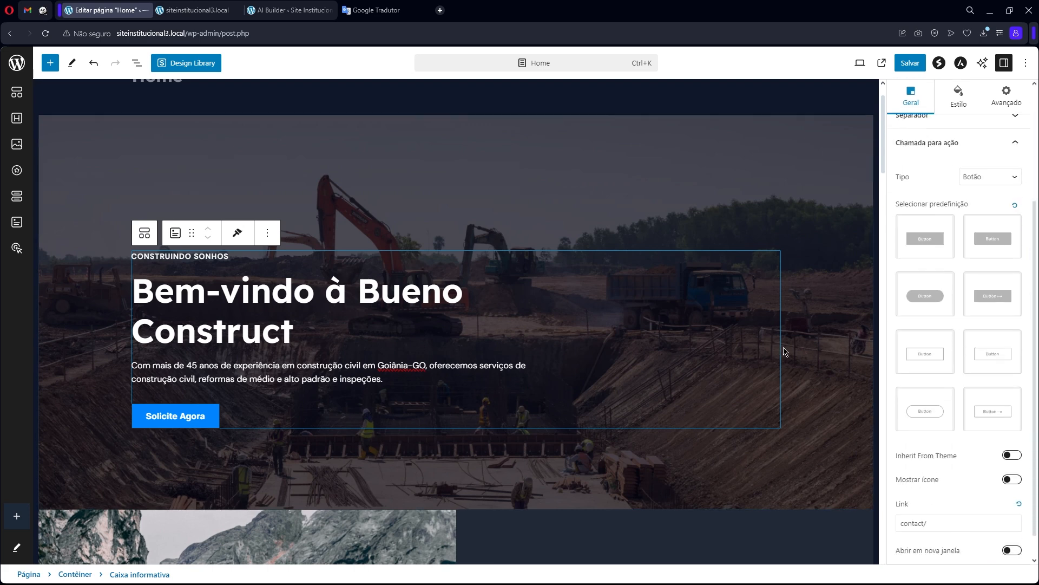
Review the hero box's Estilo settings for Prefix and Call to Action hover colours, then show Avançado.
{"action": "scroll", "coordinate": [785, 352], "scroll_direction": "up", "scroll_amount": 1}
{"action": "scroll", "coordinate": [920, 325], "scroll_direction": "up", "scroll_amount": 3}
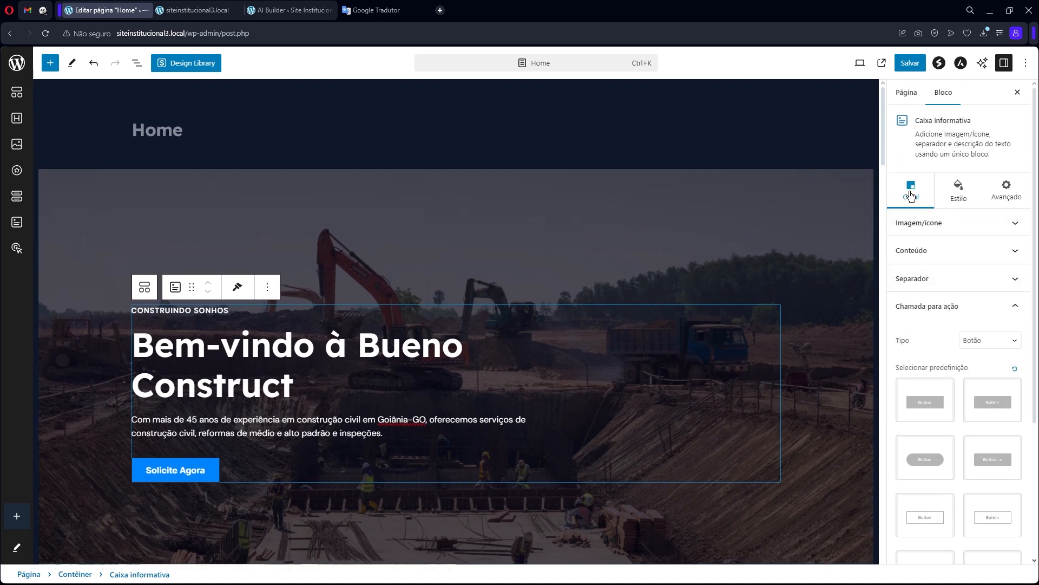
{"action": "left_click", "coordinate": [948, 196]}
{"action": "left_click", "coordinate": [955, 229]}
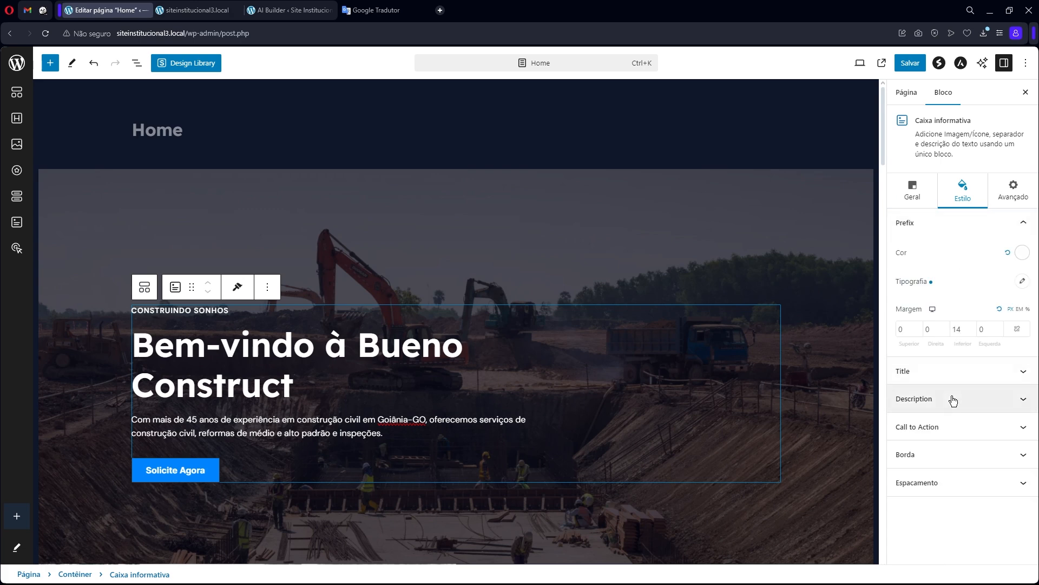
{"action": "left_click", "coordinate": [945, 427]}
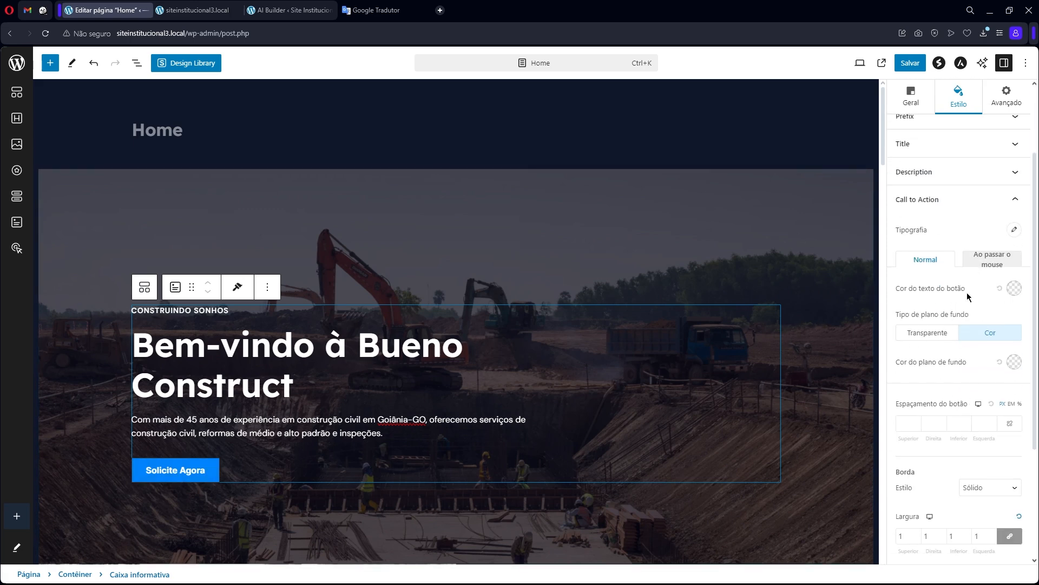
{"action": "left_click", "coordinate": [987, 261]}
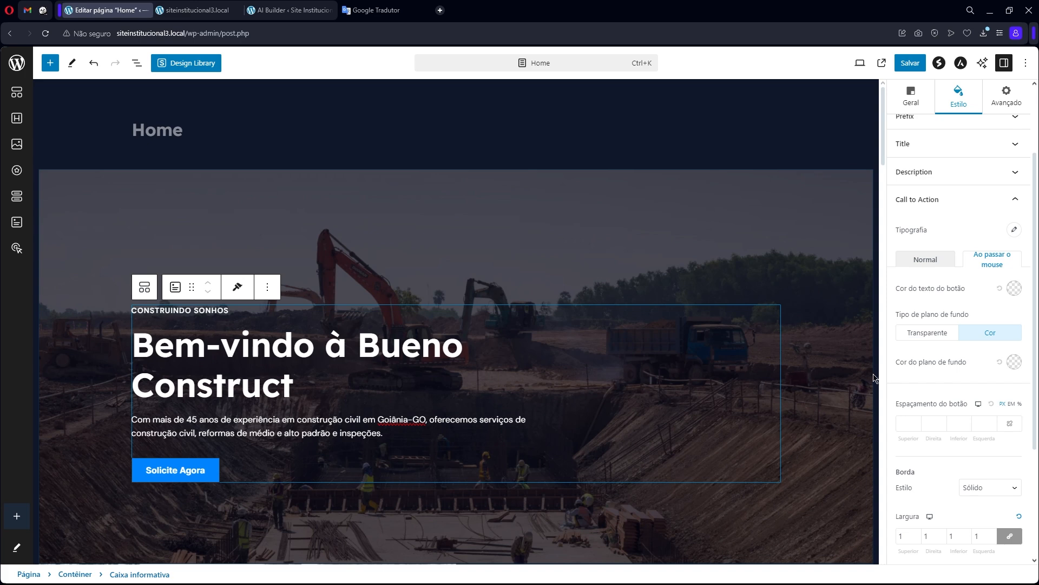
{"action": "scroll", "coordinate": [929, 377], "scroll_direction": "up", "scroll_amount": 2}
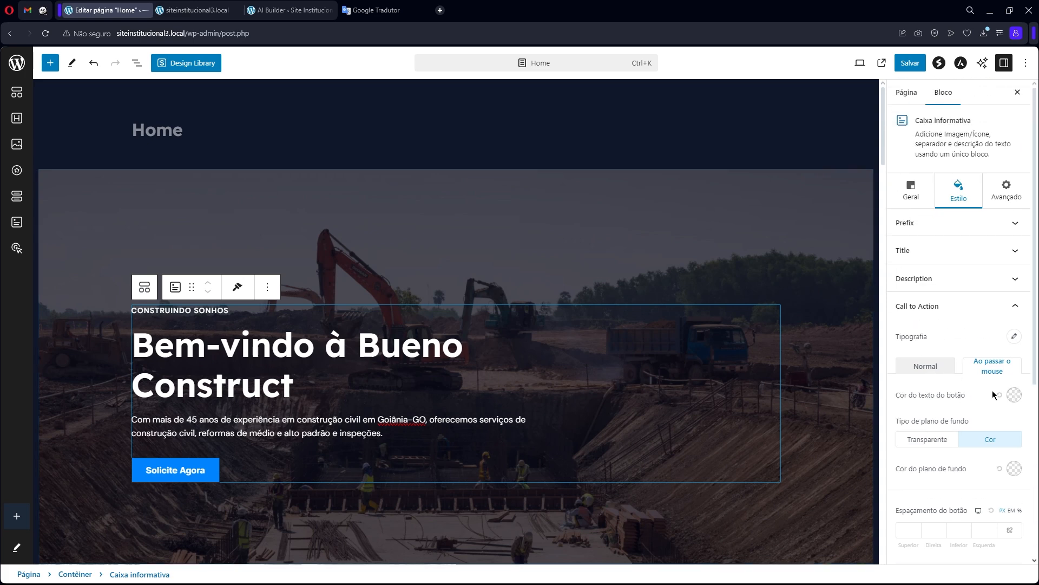
{"action": "left_click", "coordinate": [1007, 195]}
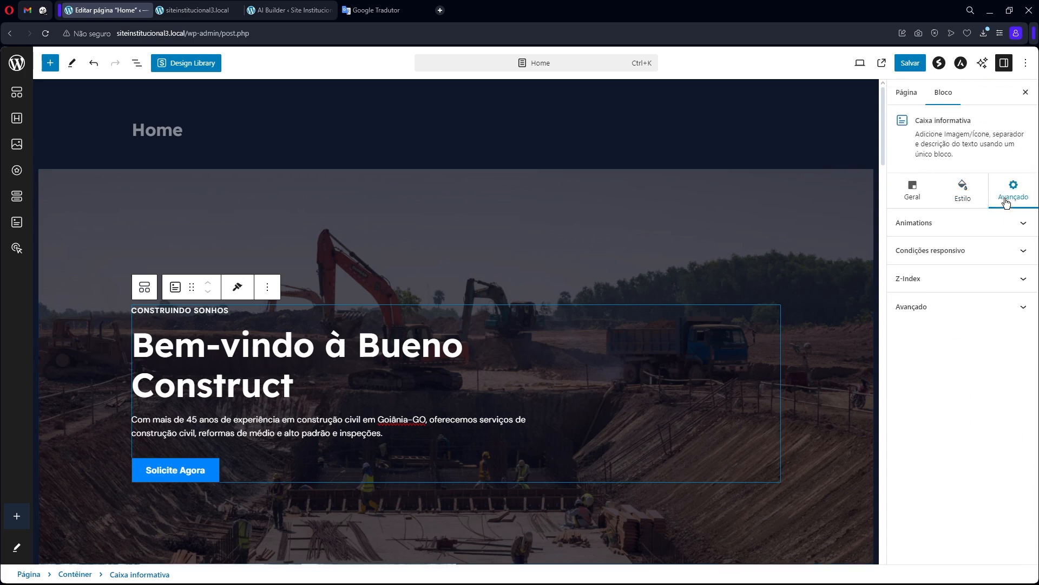
Expand the hero box's Animations, Condições responsivo, Z-Index and Avançado sections.
{"action": "left_click", "coordinate": [991, 224]}
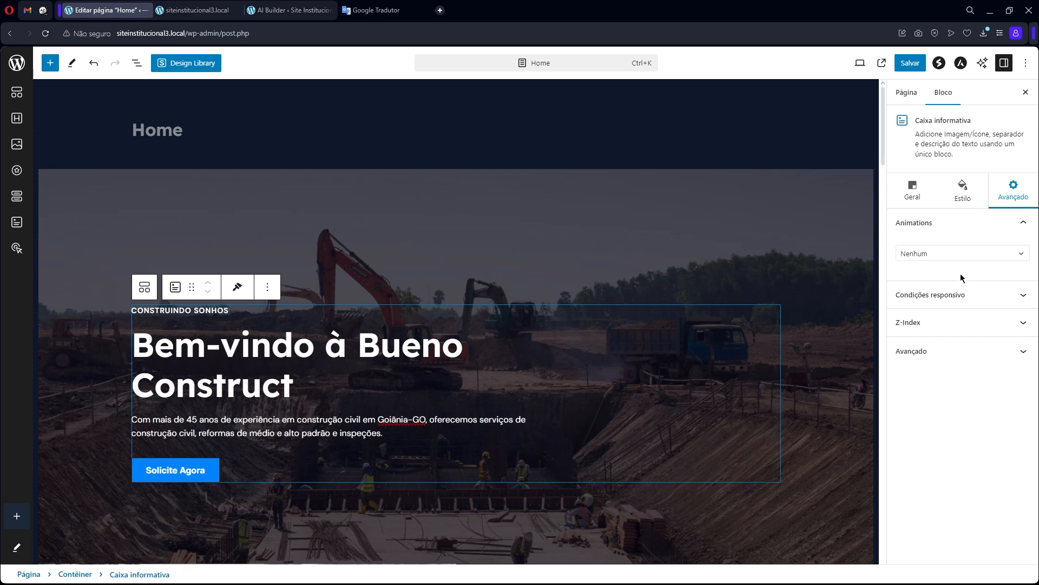
{"action": "left_click", "coordinate": [957, 295]}
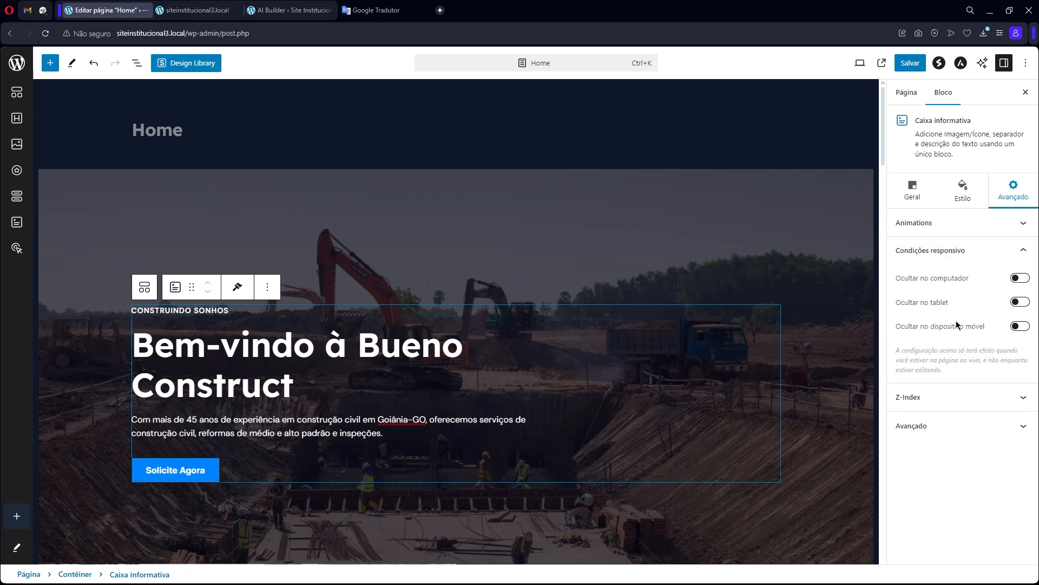
{"action": "left_click", "coordinate": [935, 398]}
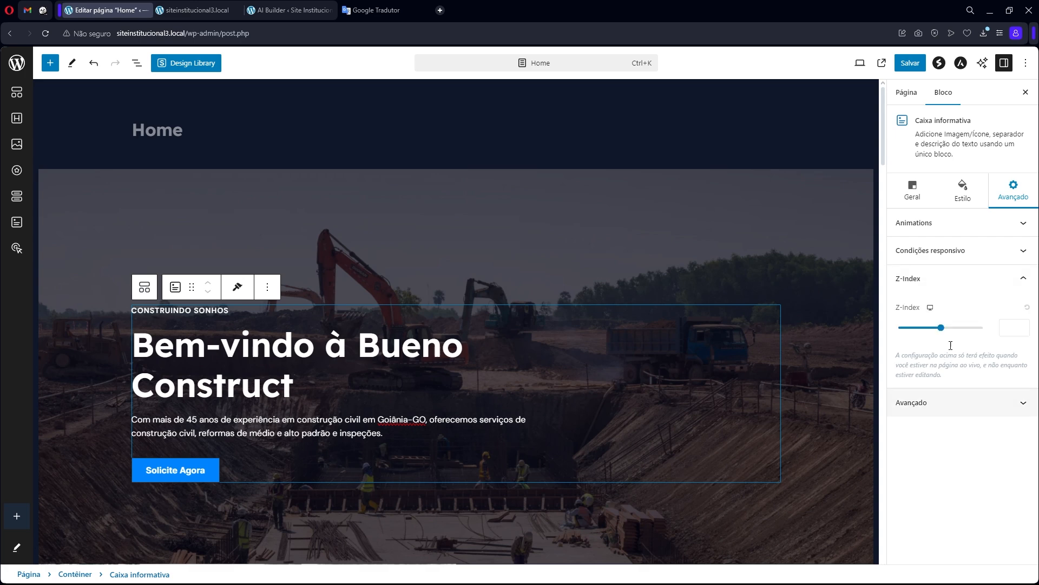
{"action": "left_click", "coordinate": [940, 403]}
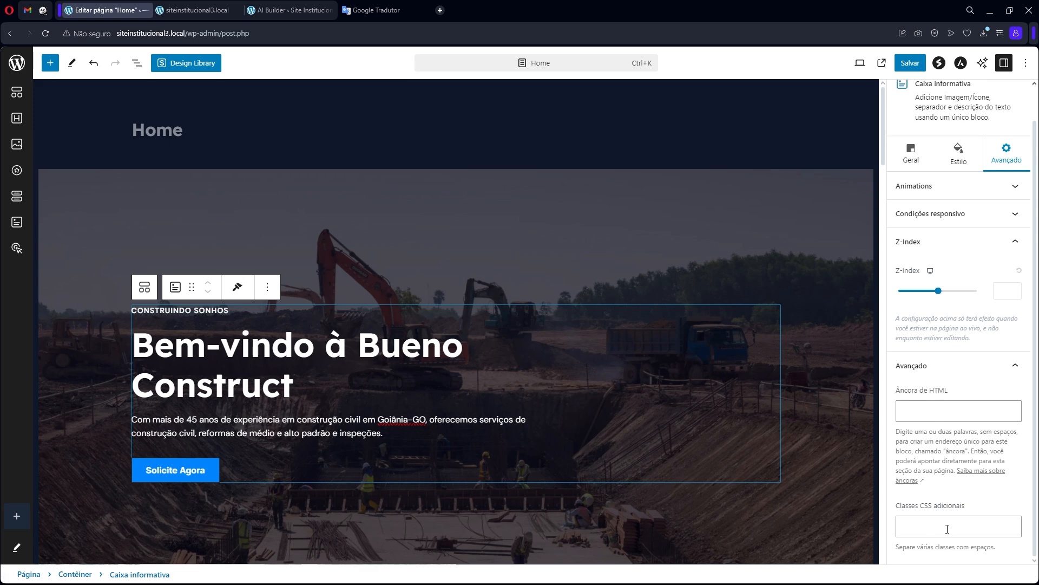
{"action": "scroll", "coordinate": [964, 351], "scroll_direction": "up", "scroll_amount": 2}
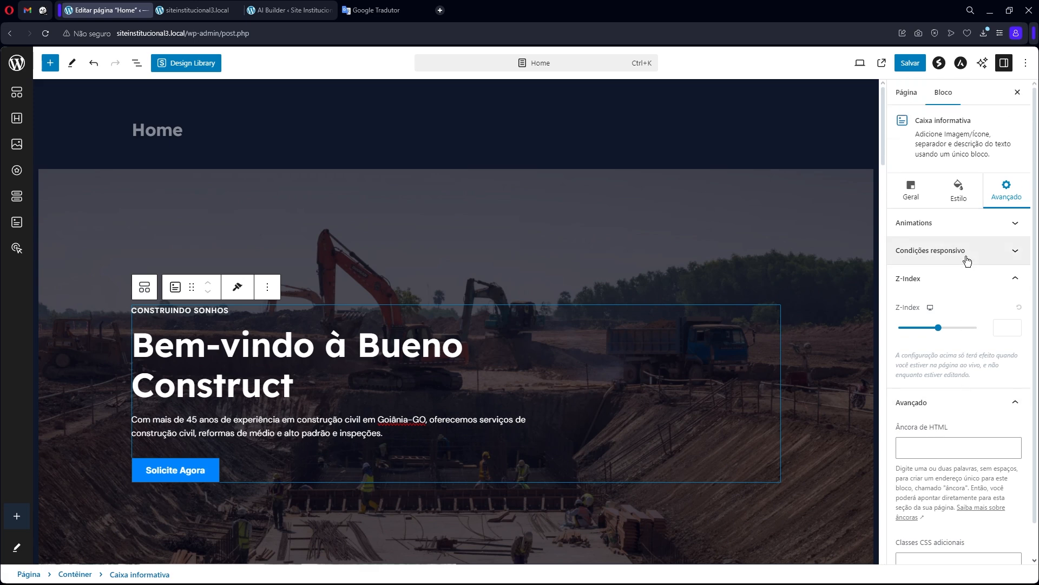
{"action": "left_click", "coordinate": [959, 194]}
Return to the hero box's Geral settings and collapse the call-to-action options.
{"action": "left_click", "coordinate": [918, 204]}
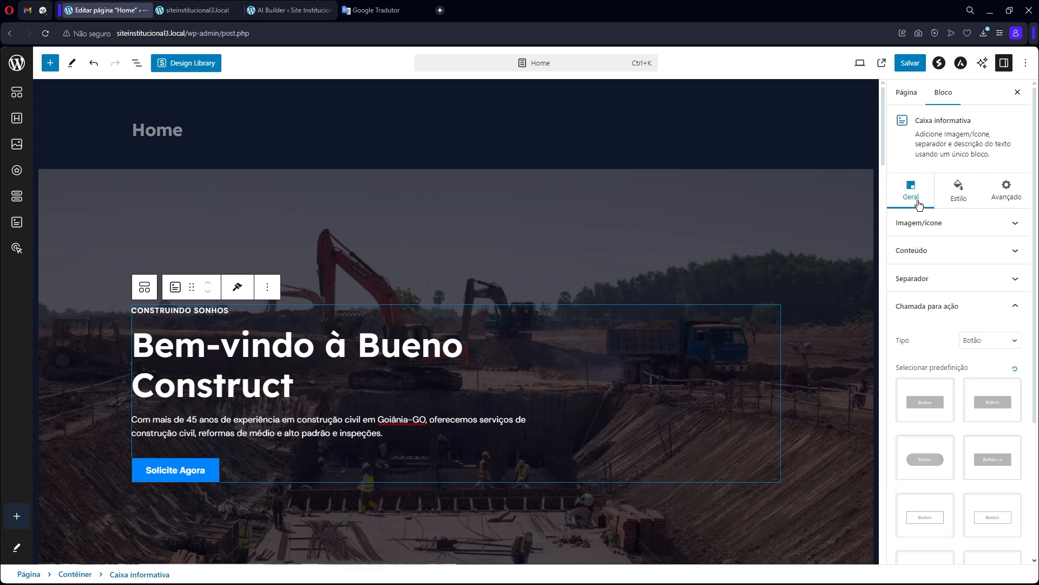
{"action": "scroll", "coordinate": [429, 333], "scroll_direction": "down", "scroll_amount": 3}
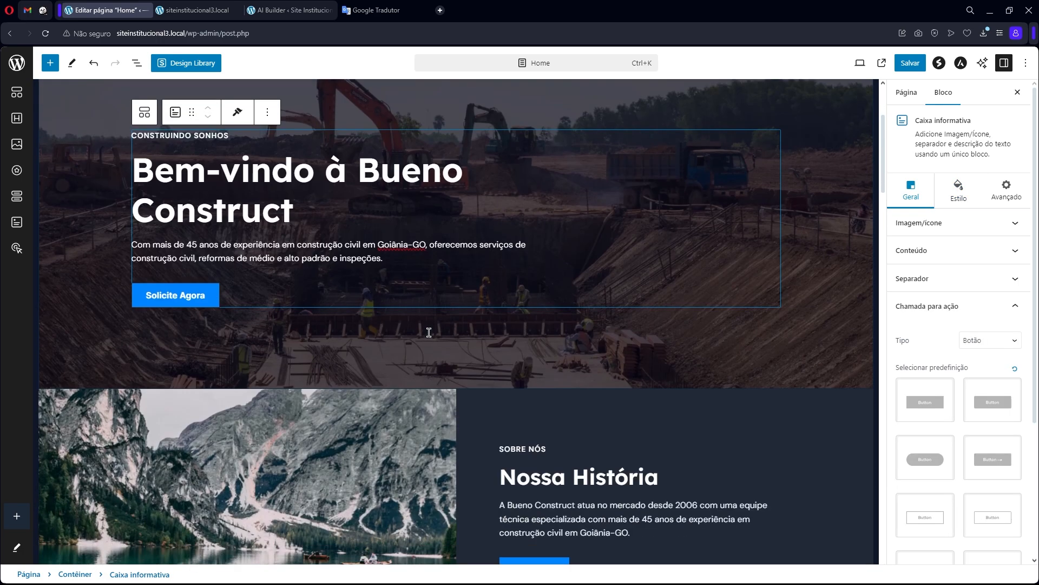
{"action": "scroll", "coordinate": [429, 333], "scroll_direction": "down", "scroll_amount": 5}
{"action": "scroll", "coordinate": [468, 322], "scroll_direction": "up", "scroll_amount": 5}
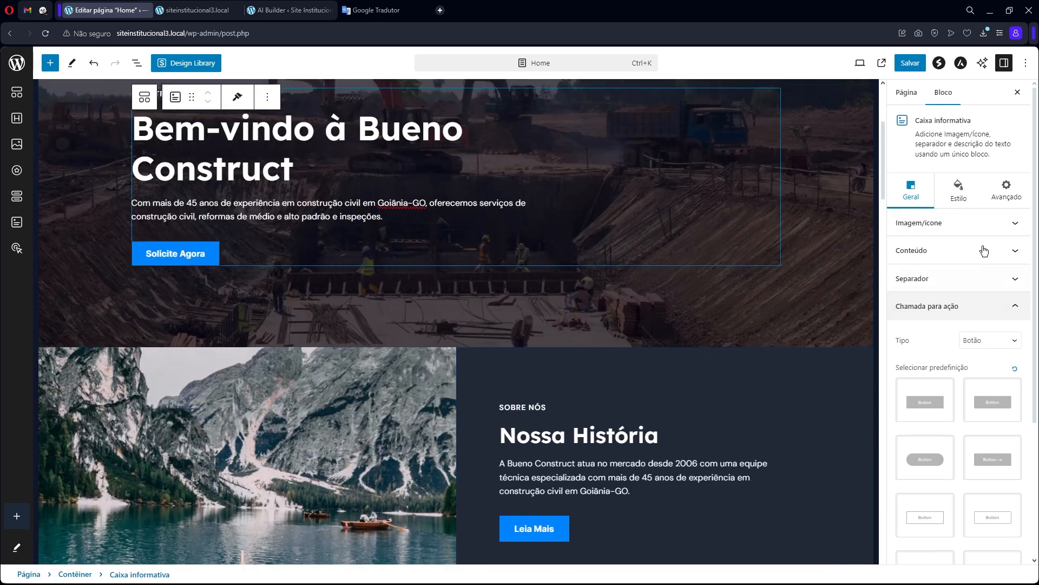
{"action": "left_click", "coordinate": [1007, 305]}
{"action": "scroll", "coordinate": [563, 355], "scroll_direction": "down", "scroll_amount": 2}
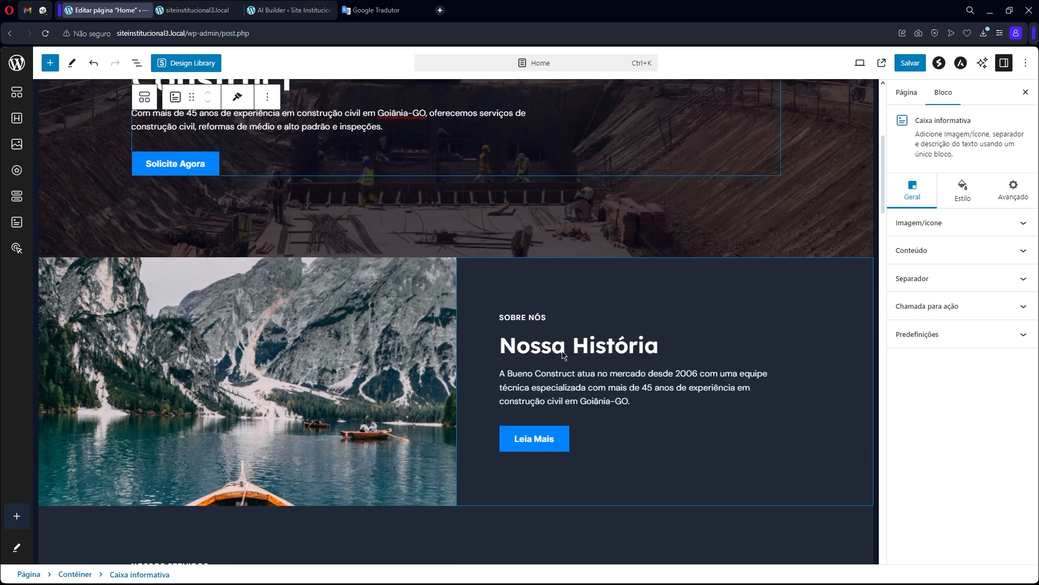
{"action": "scroll", "coordinate": [563, 356], "scroll_direction": "down", "scroll_amount": 1}
Set the Nossa História container's background focal point to 11% left and 10% top.
{"action": "left_click", "coordinate": [298, 295]}
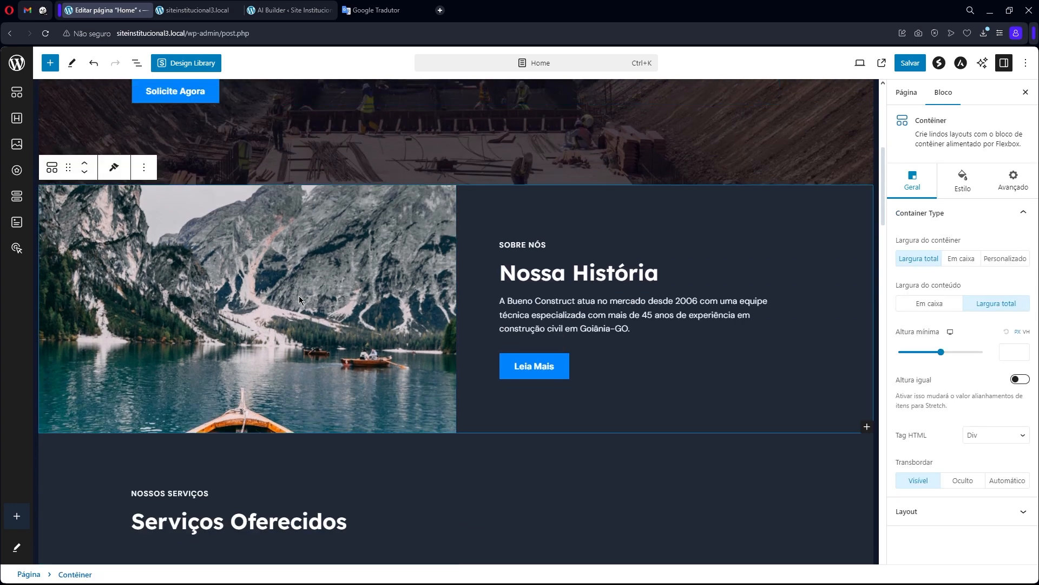
{"action": "scroll", "coordinate": [454, 340], "scroll_direction": "up", "scroll_amount": 2}
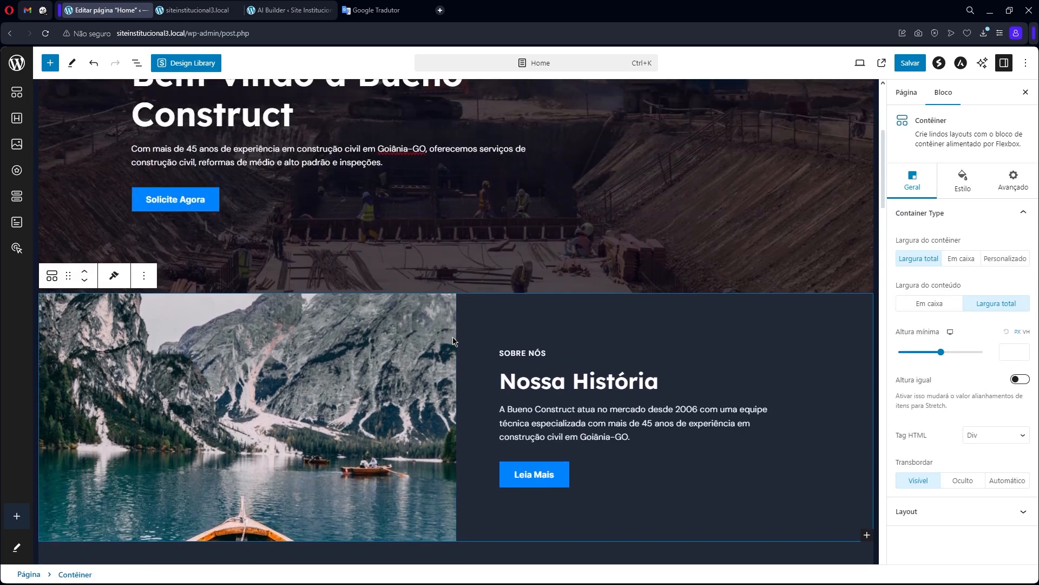
{"action": "scroll", "coordinate": [454, 339], "scroll_direction": "down", "scroll_amount": 1}
{"action": "scroll", "coordinate": [454, 338], "scroll_direction": "down", "scroll_amount": 1}
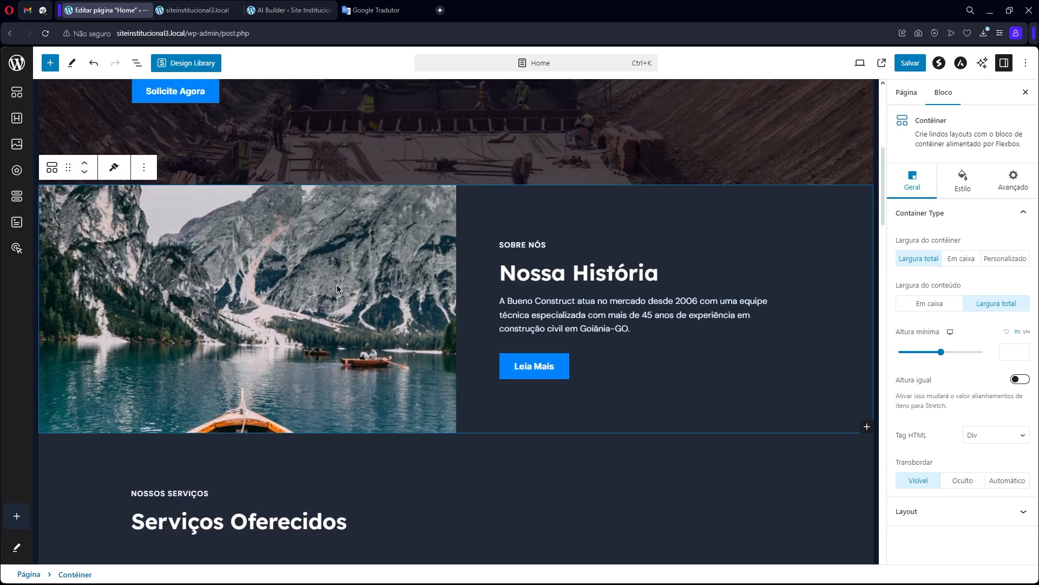
{"action": "left_click", "coordinate": [971, 181]}
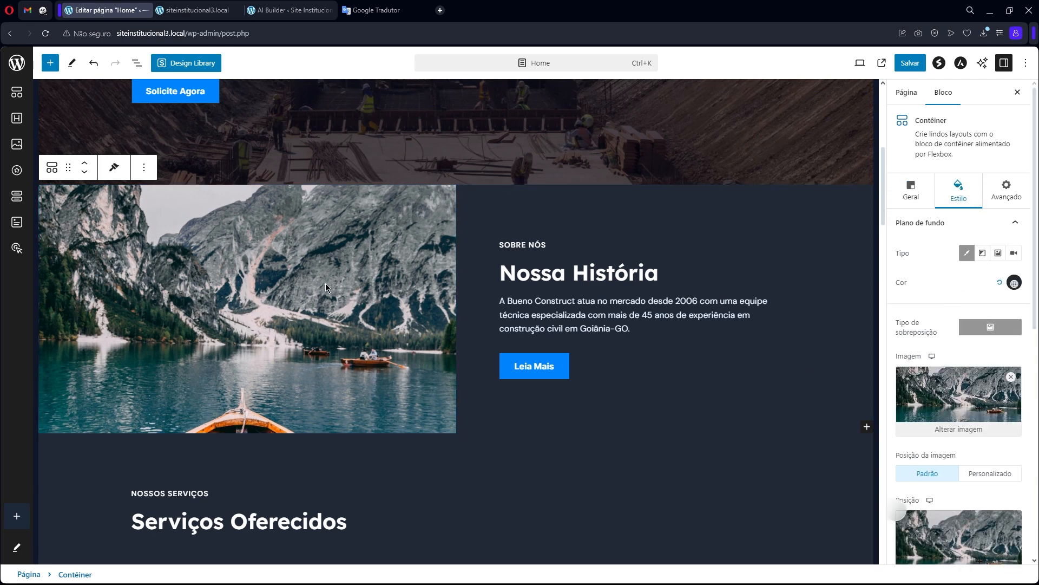
{"action": "scroll", "coordinate": [944, 409], "scroll_direction": "down", "scroll_amount": 2}
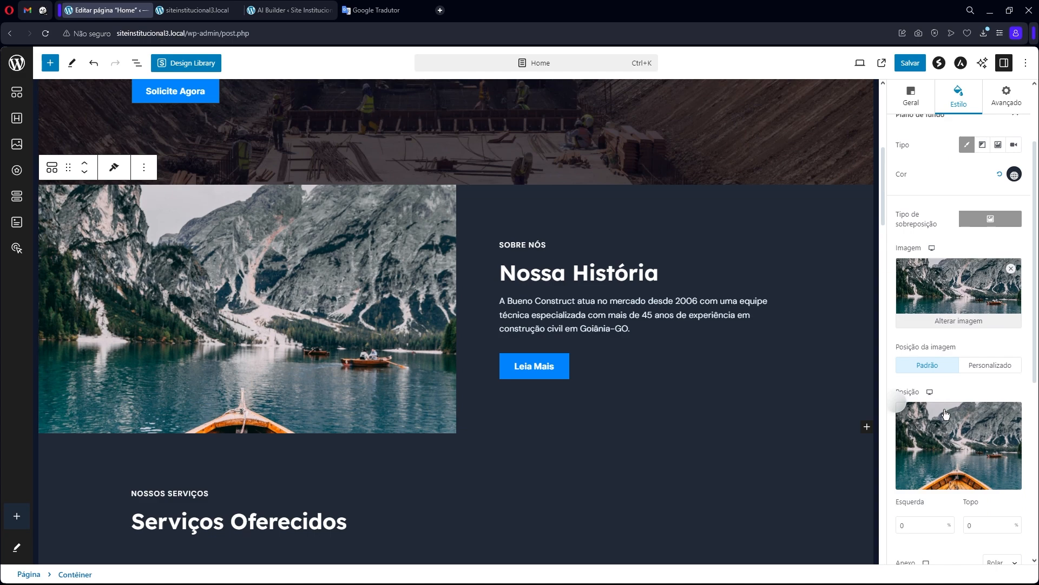
{"action": "mouse_move", "coordinate": [899, 404]}
{"action": "left_mouse_down"}
{"action": "mouse_move", "coordinate": [936, 417]}
{"action": "mouse_move", "coordinate": [955, 448]}
{"action": "mouse_move", "coordinate": [908, 410]}
{"action": "left_mouse_up"}
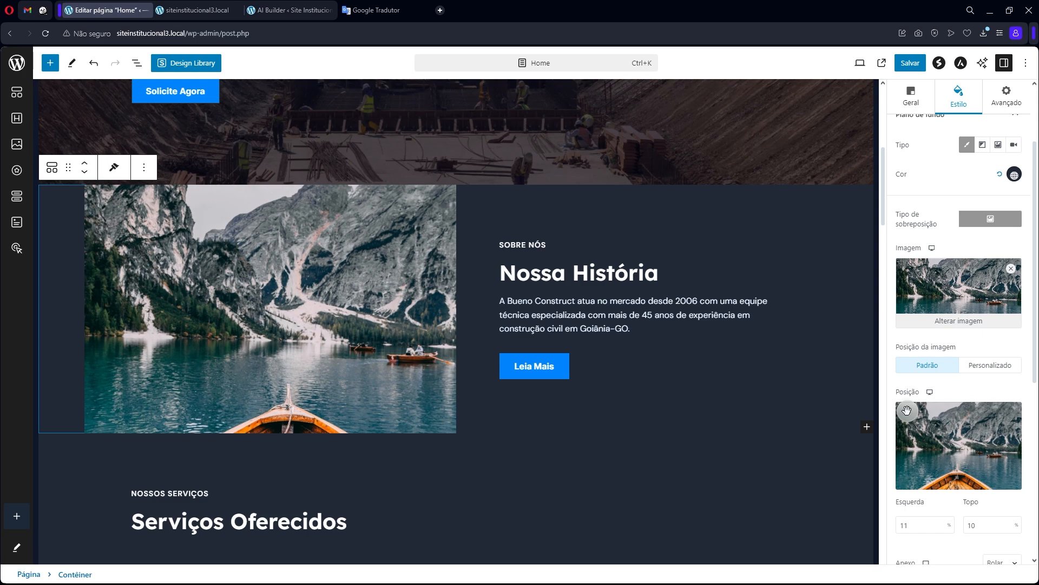
Replace the Nossa História background with bueno-construction-12.webp from the media library.
{"action": "left_click", "coordinate": [959, 321]}
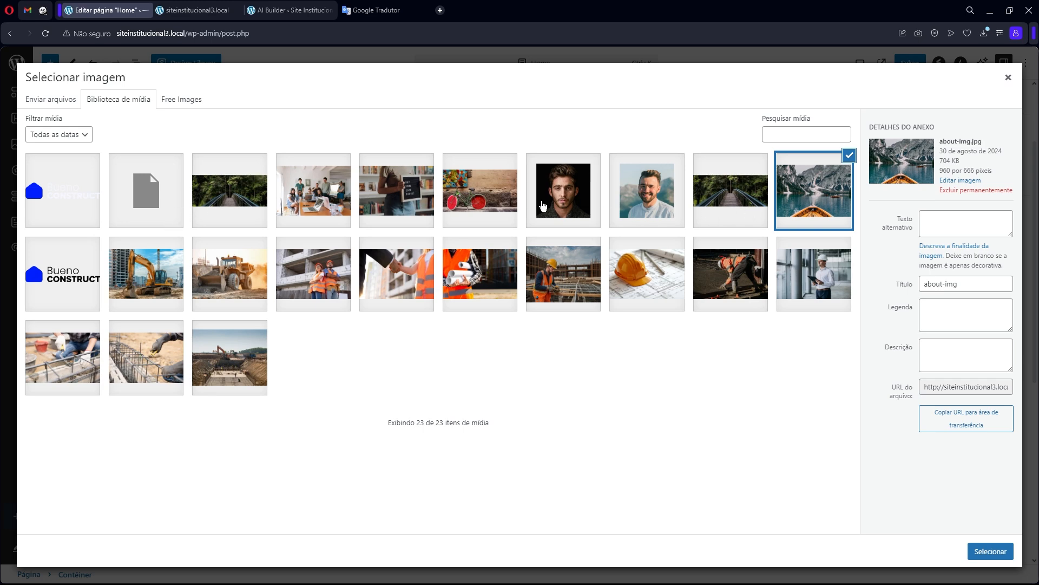
{"action": "left_click", "coordinate": [170, 279]}
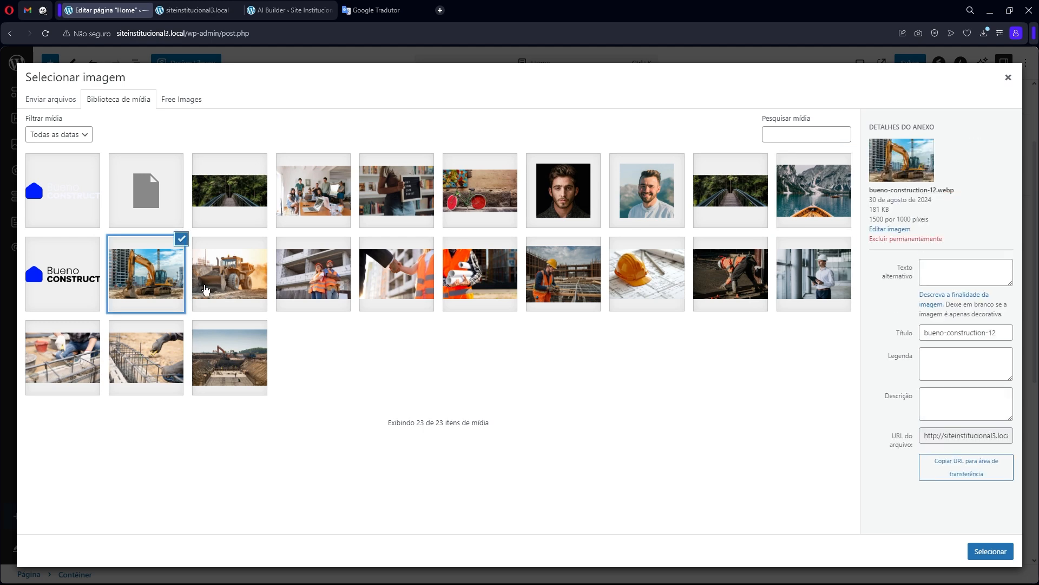
{"action": "left_click", "coordinate": [995, 552]}
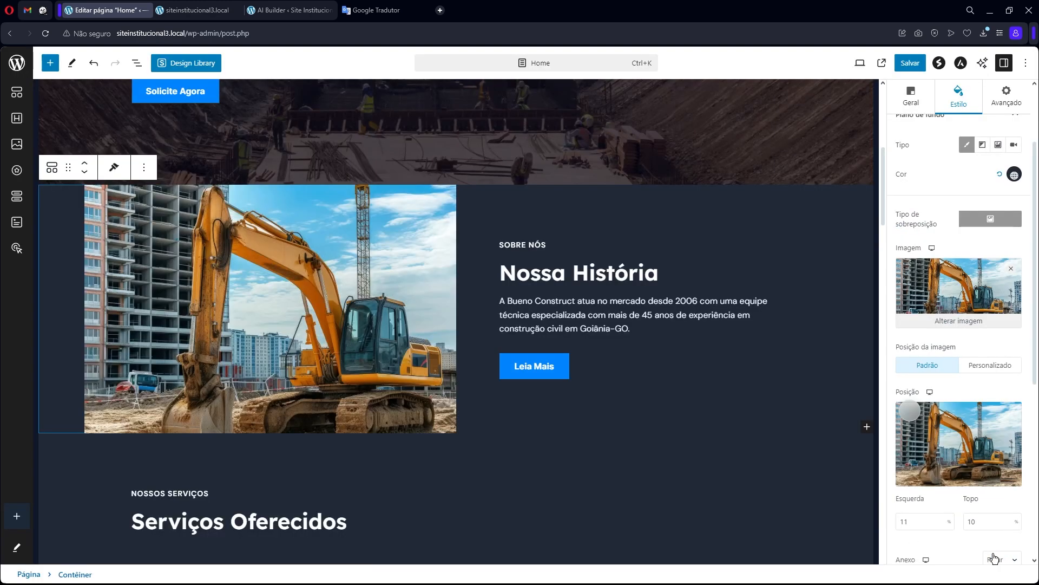
Move the excavator background focal point to 0% left, 0% top and keep Anexo on Rolar.
{"action": "scroll", "coordinate": [668, 365], "scroll_direction": "down", "scroll_amount": 2}
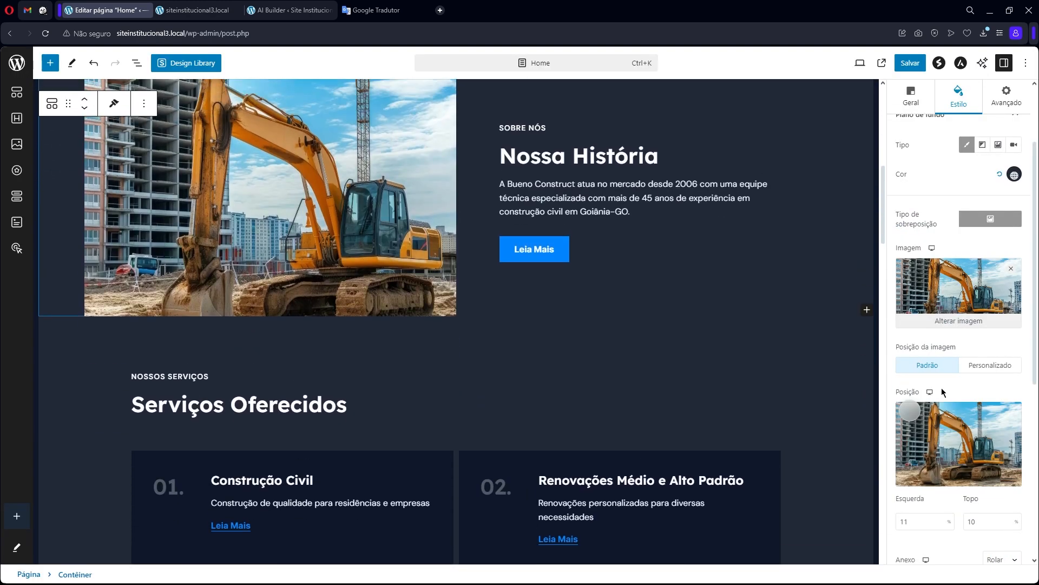
{"action": "scroll", "coordinate": [942, 390], "scroll_direction": "down", "scroll_amount": 3}
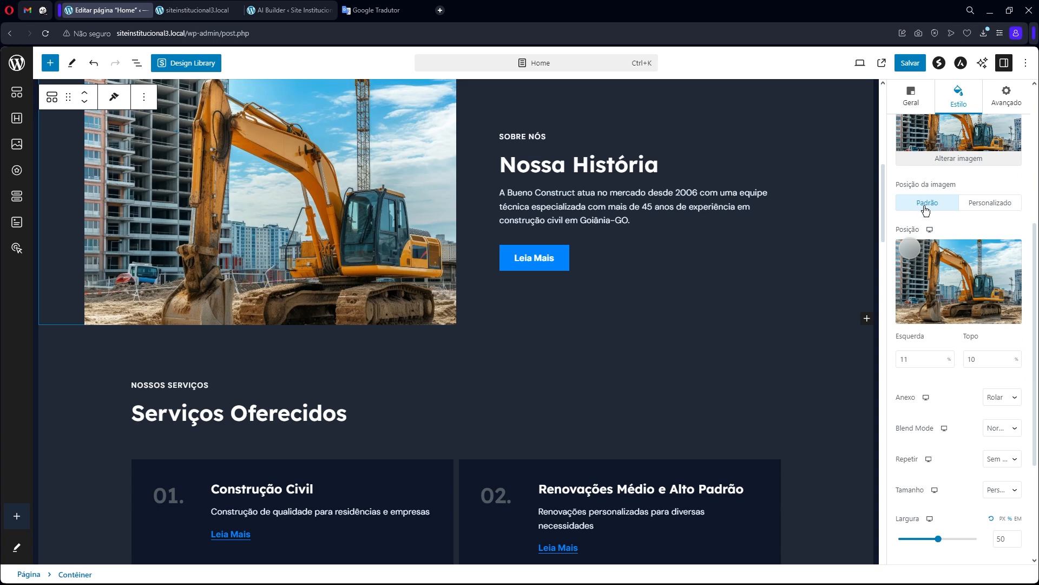
{"action": "left_click_drag", "start_coordinate": [910, 248], "coordinate": [894, 239]}
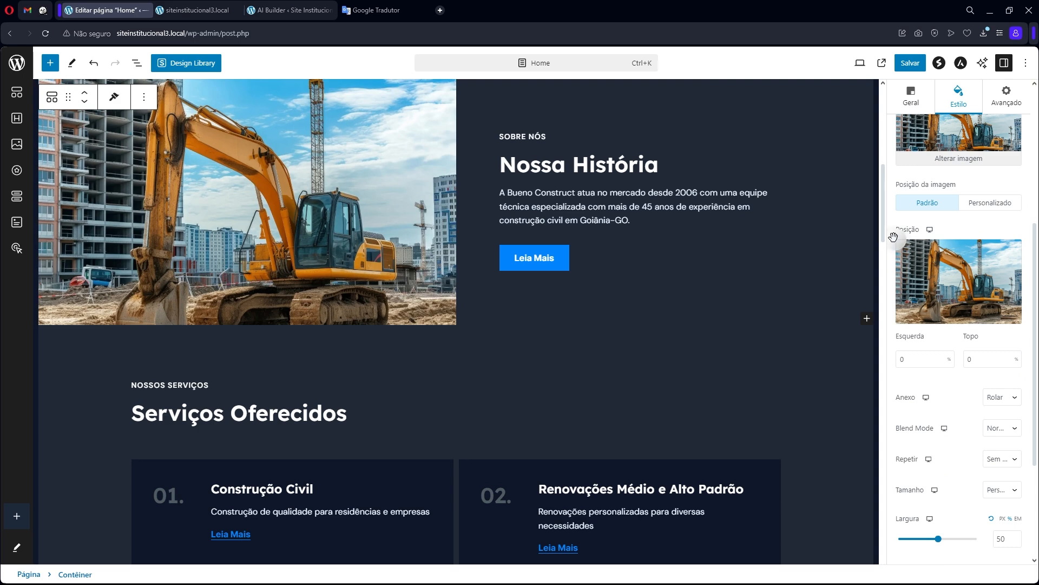
{"action": "scroll", "coordinate": [952, 358], "scroll_direction": "down", "scroll_amount": 2}
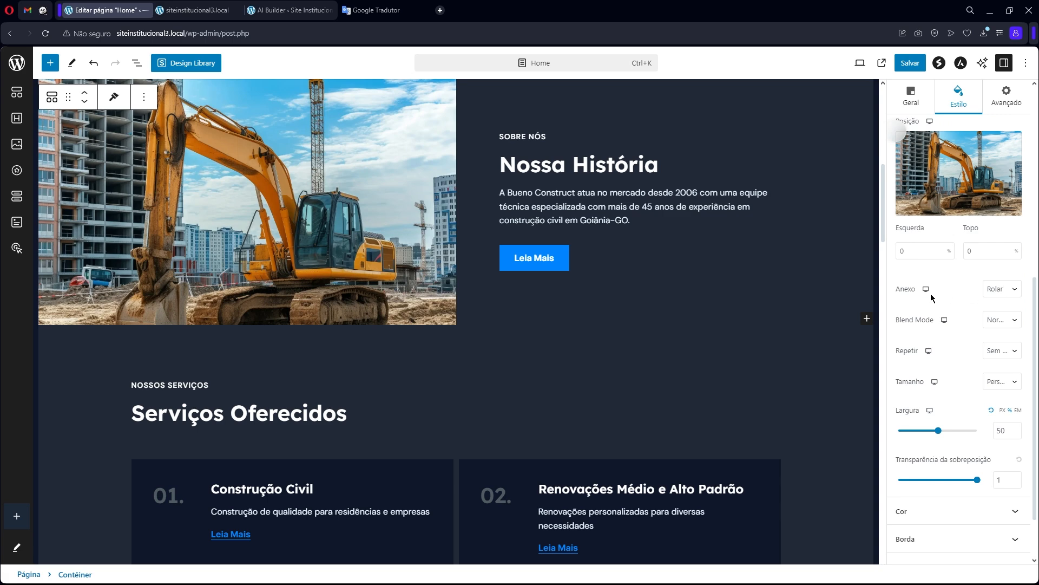
{"action": "left_click", "coordinate": [1014, 292]}
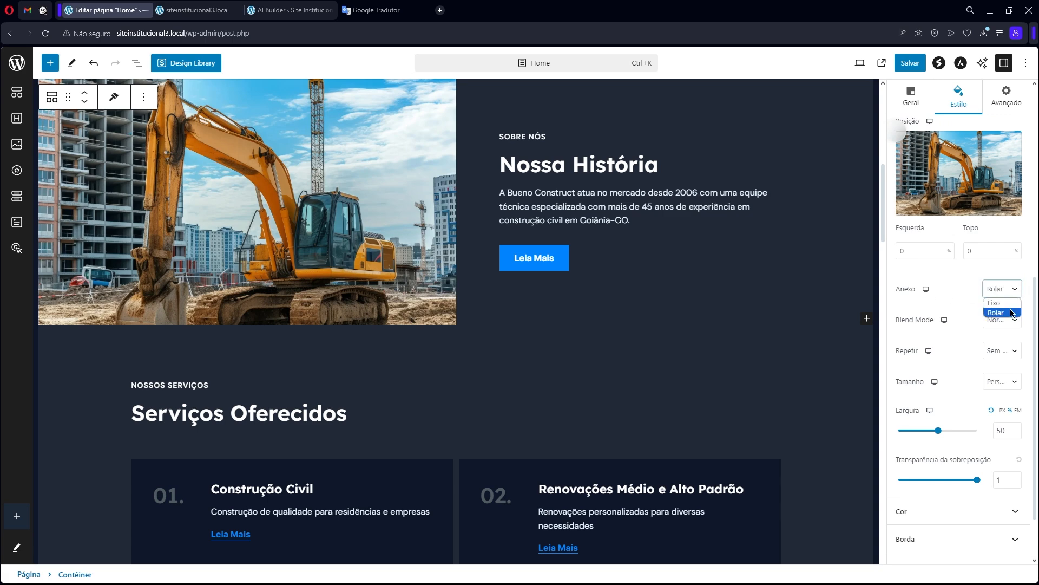
{"action": "left_click", "coordinate": [1012, 313]}
{"action": "scroll", "coordinate": [948, 307], "scroll_direction": "down", "scroll_amount": 2}
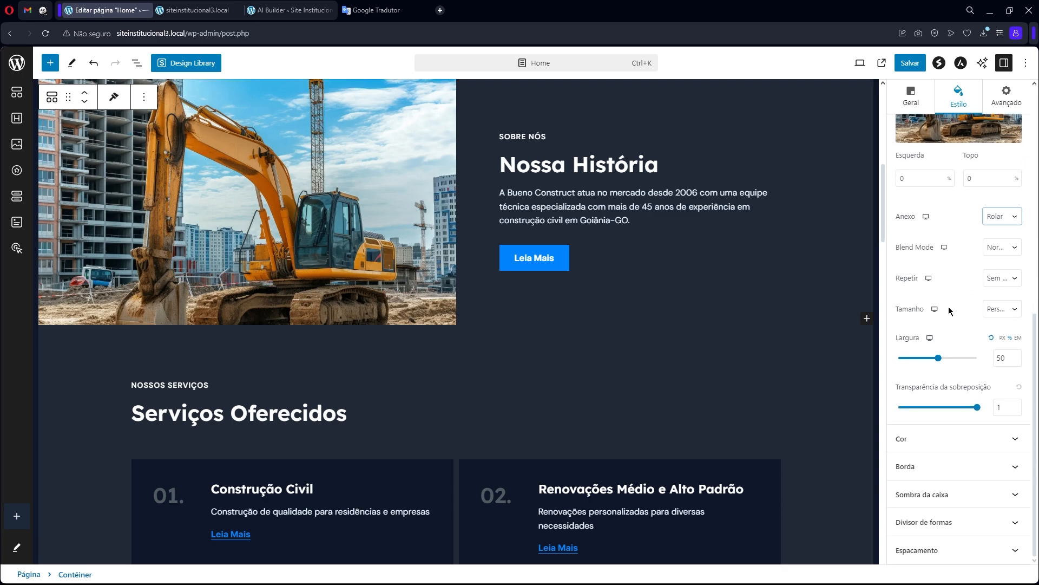
{"action": "scroll", "coordinate": [940, 496], "scroll_direction": "up", "scroll_amount": 7}
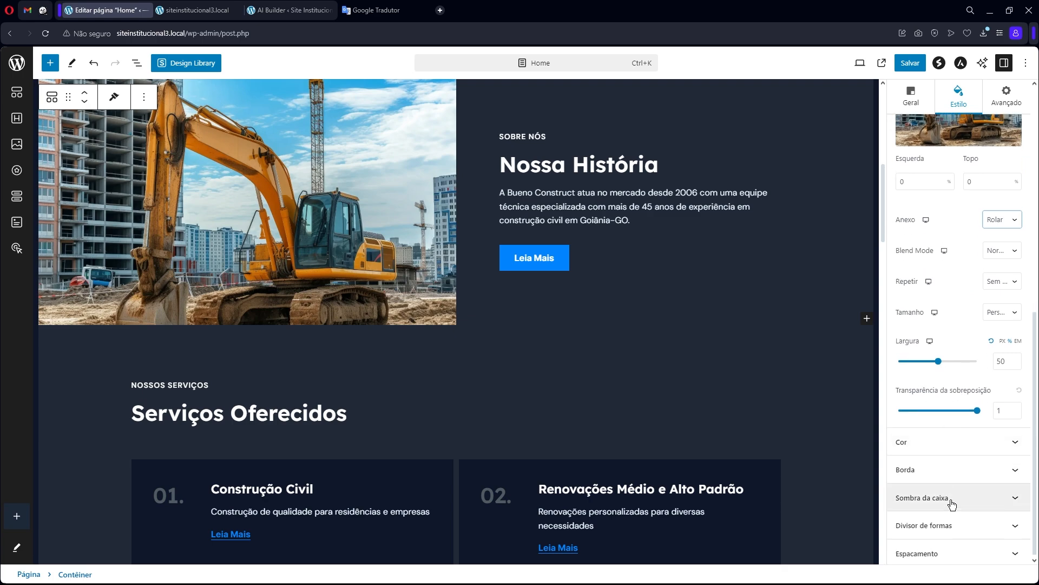
{"action": "scroll", "coordinate": [818, 455], "scroll_direction": "up", "scroll_amount": 5}
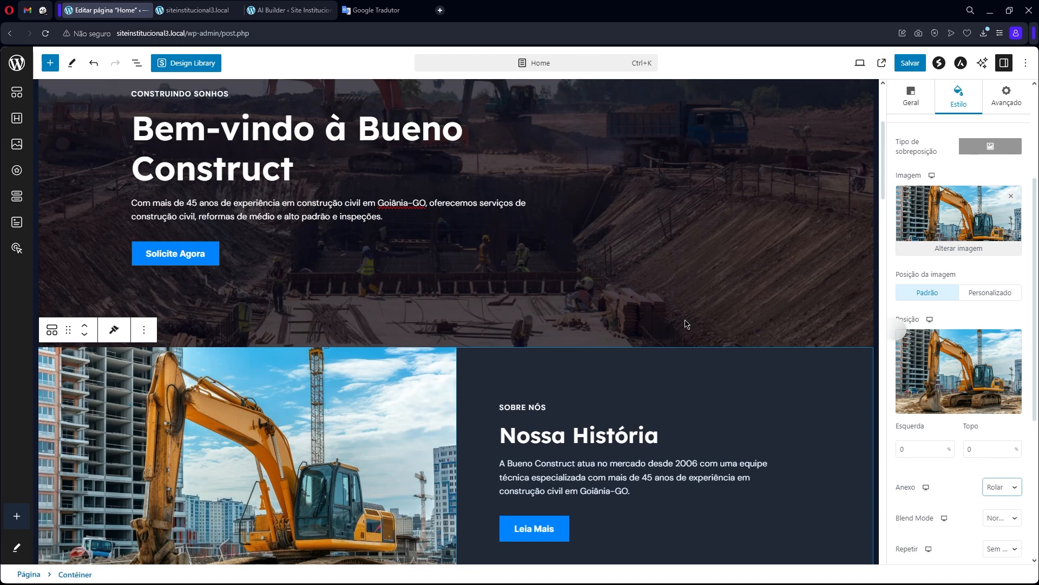
{"action": "scroll", "coordinate": [576, 308], "scroll_direction": "down", "scroll_amount": 1}
{"action": "scroll", "coordinate": [576, 307], "scroll_direction": "down", "scroll_amount": 10}
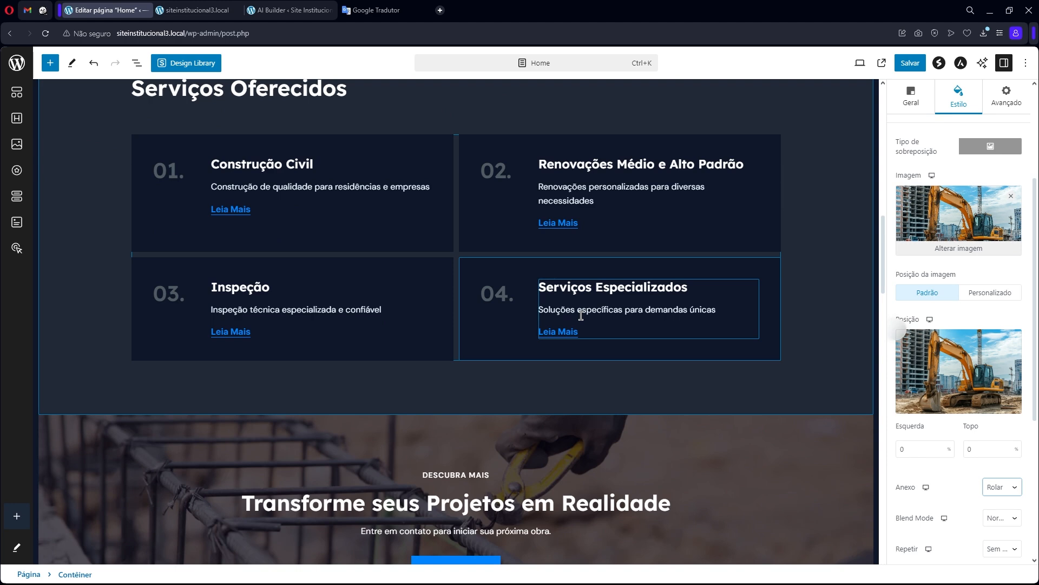
{"action": "scroll", "coordinate": [581, 315], "scroll_direction": "down", "scroll_amount": 4}
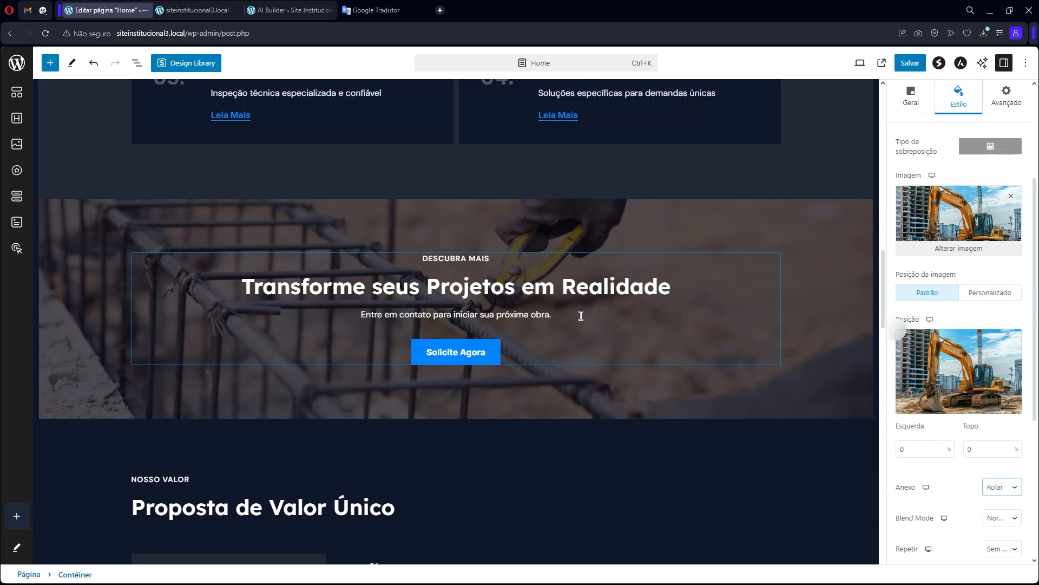
{"action": "left_click", "coordinate": [536, 290]}
{"action": "scroll", "coordinate": [537, 293], "scroll_direction": "down", "scroll_amount": 8}
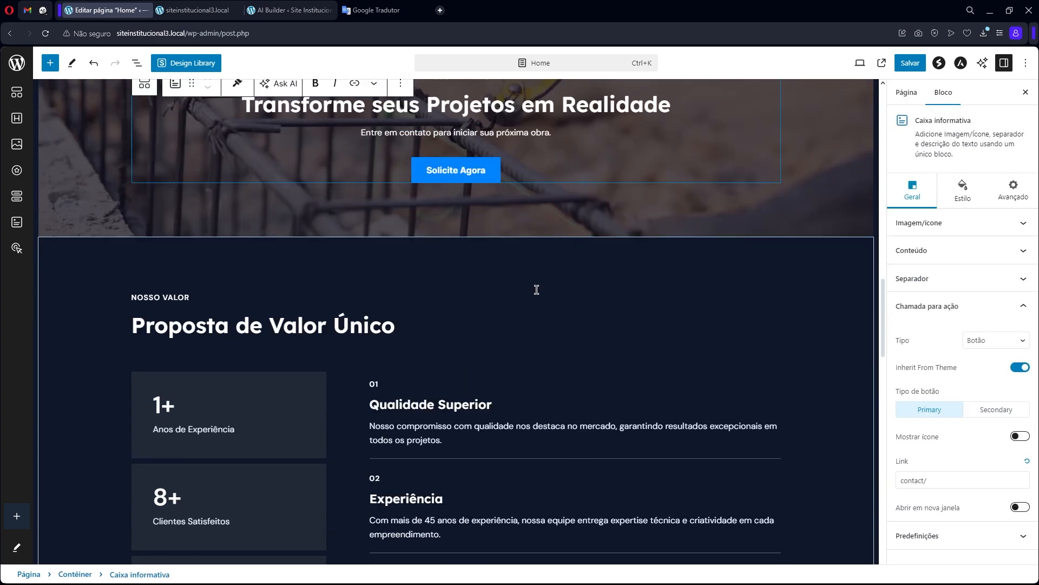
{"action": "scroll", "coordinate": [537, 294], "scroll_direction": "down", "scroll_amount": 15}
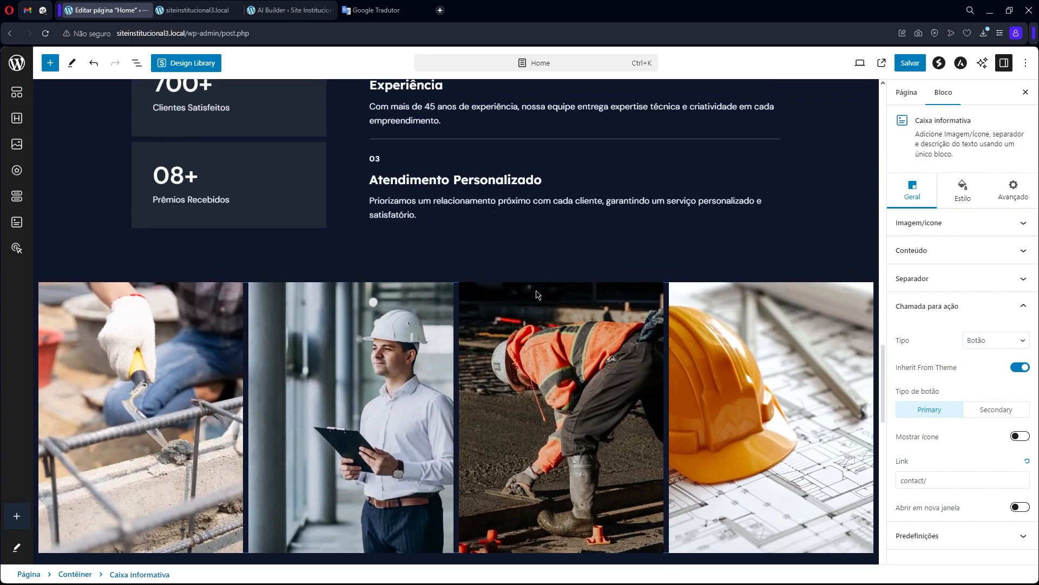
{"action": "scroll", "coordinate": [537, 294], "scroll_direction": "down", "scroll_amount": 4}
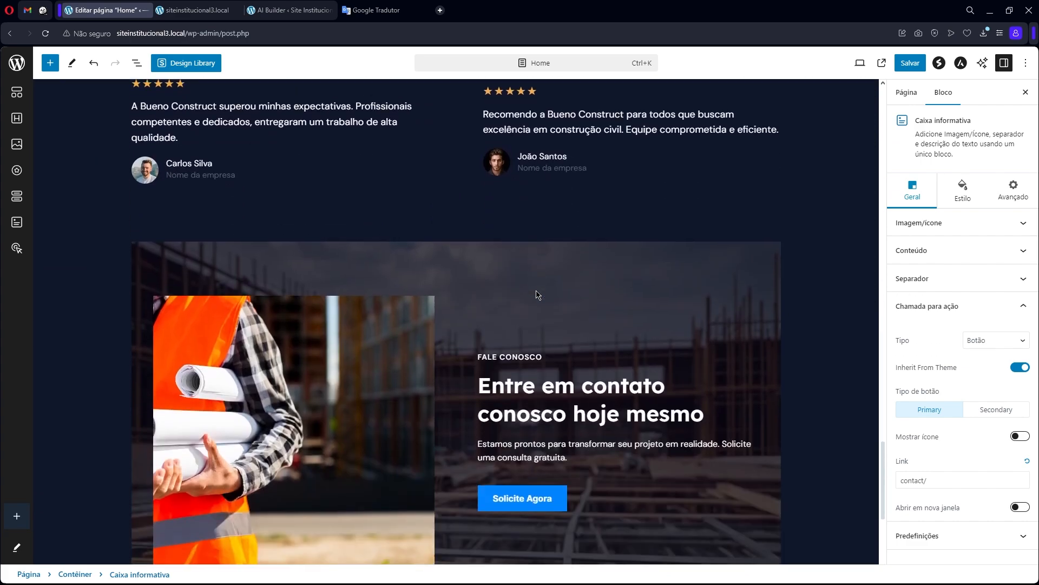
{"action": "scroll", "coordinate": [537, 294], "scroll_direction": "up", "scroll_amount": 20}
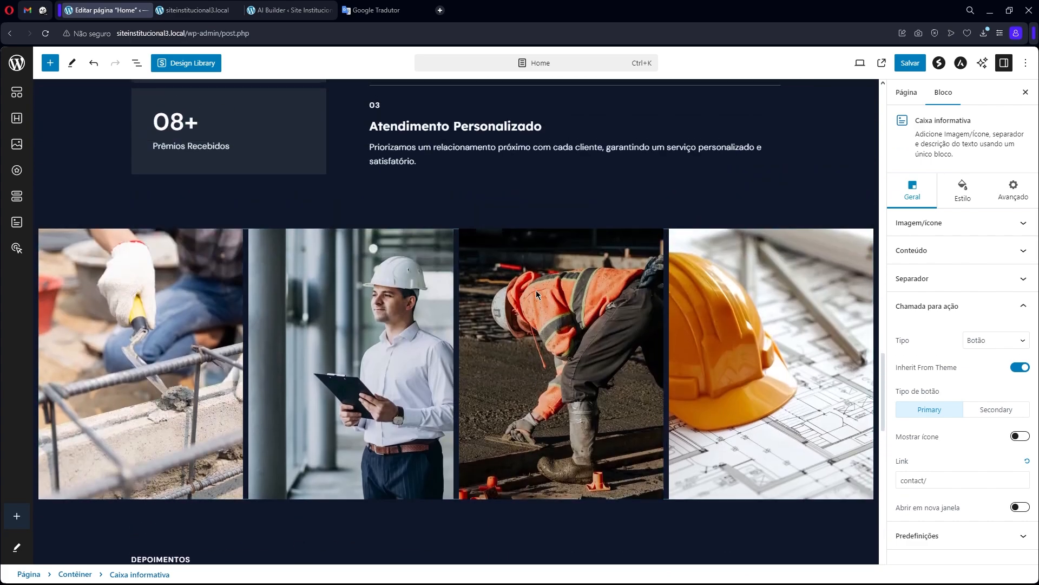
{"action": "scroll", "coordinate": [537, 294], "scroll_direction": "up", "scroll_amount": 15}
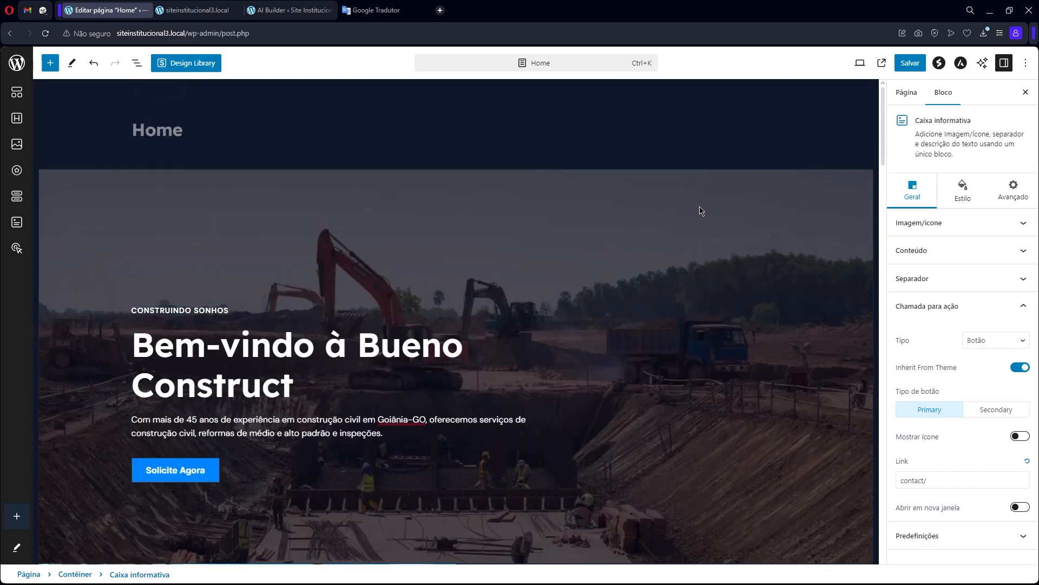
Save the Home page and reload the live site to check the excavator photo.
{"action": "left_click", "coordinate": [904, 64]}
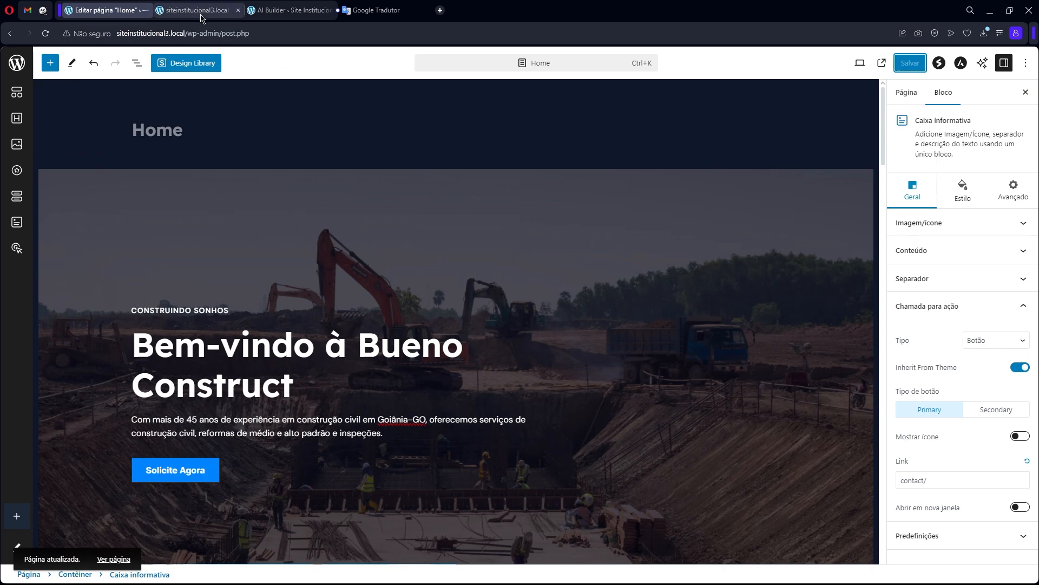
{"action": "left_click", "coordinate": [200, 15]}
{"action": "left_click", "coordinate": [46, 33]}
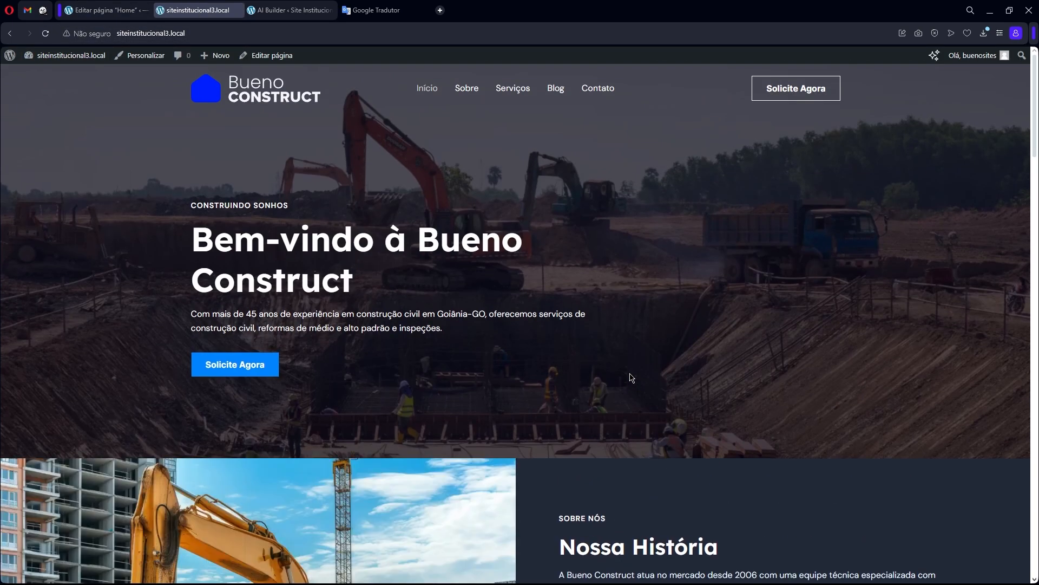
{"action": "scroll", "coordinate": [632, 377], "scroll_direction": "down", "scroll_amount": 5}
{"action": "scroll", "coordinate": [352, 256], "scroll_direction": "up", "scroll_amount": 1}
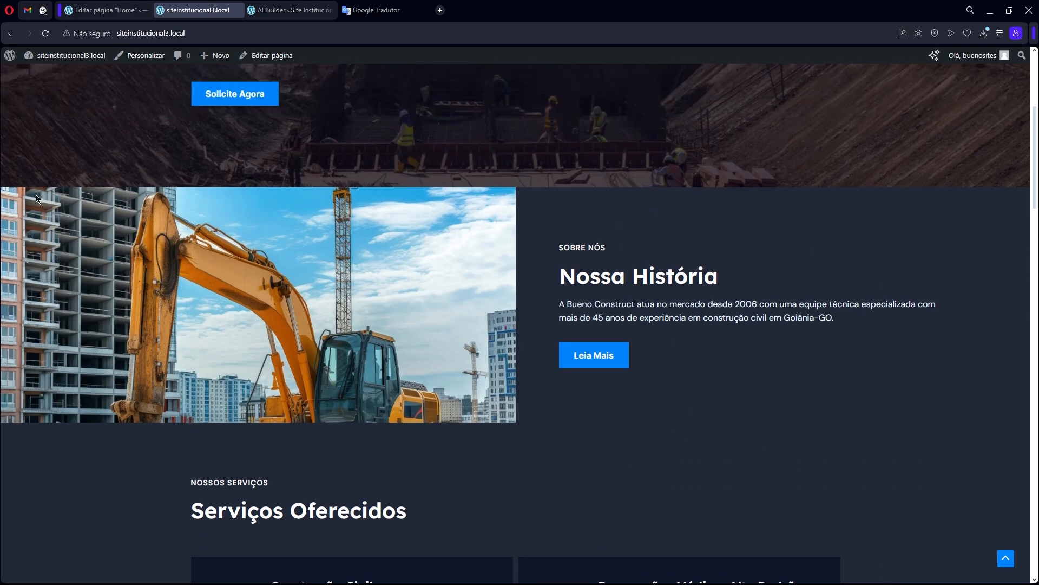
Back in the editor, select the Nossa História section container.
{"action": "left_click", "coordinate": [105, 11]}
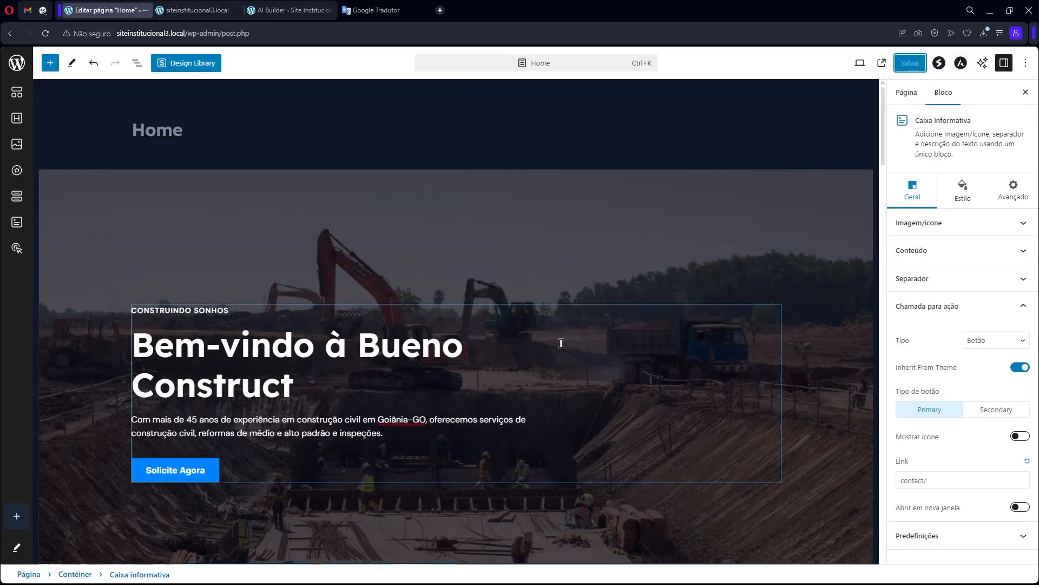
{"action": "scroll", "coordinate": [561, 344], "scroll_direction": "down", "scroll_amount": 8}
{"action": "left_click", "coordinate": [362, 280]}
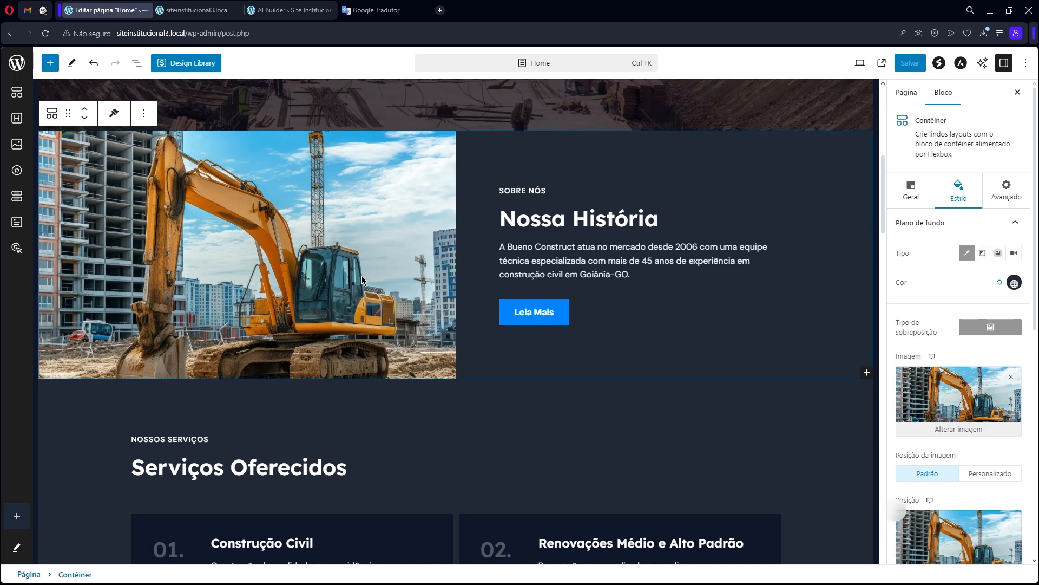
{"action": "scroll", "coordinate": [1005, 347], "scroll_direction": "down", "scroll_amount": 4}
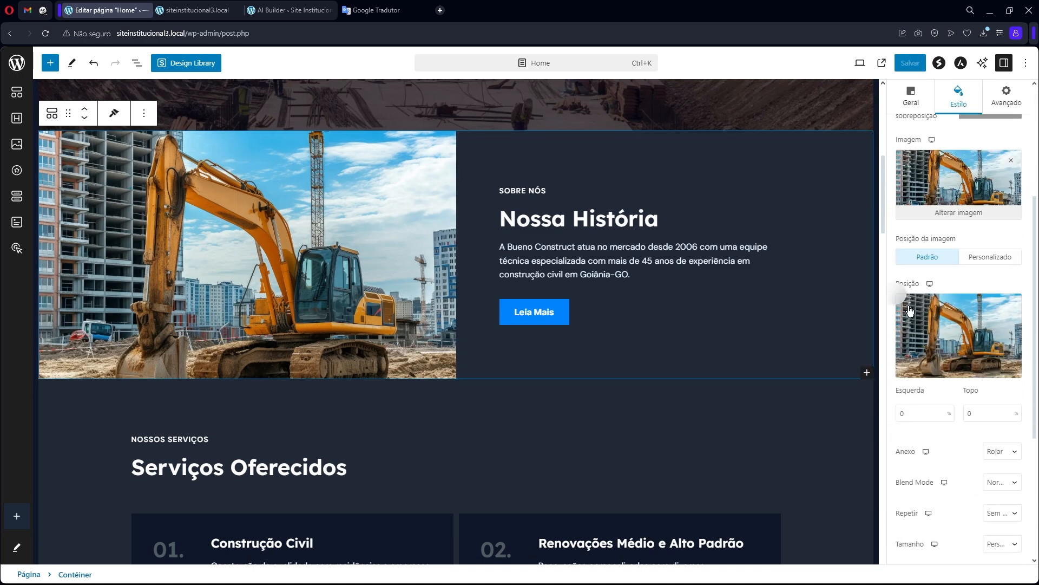
Move the background focal point onto the excavator, save, and preview the live homepage.
{"action": "left_click_drag", "start_coordinate": [910, 310], "coordinate": [962, 337]}
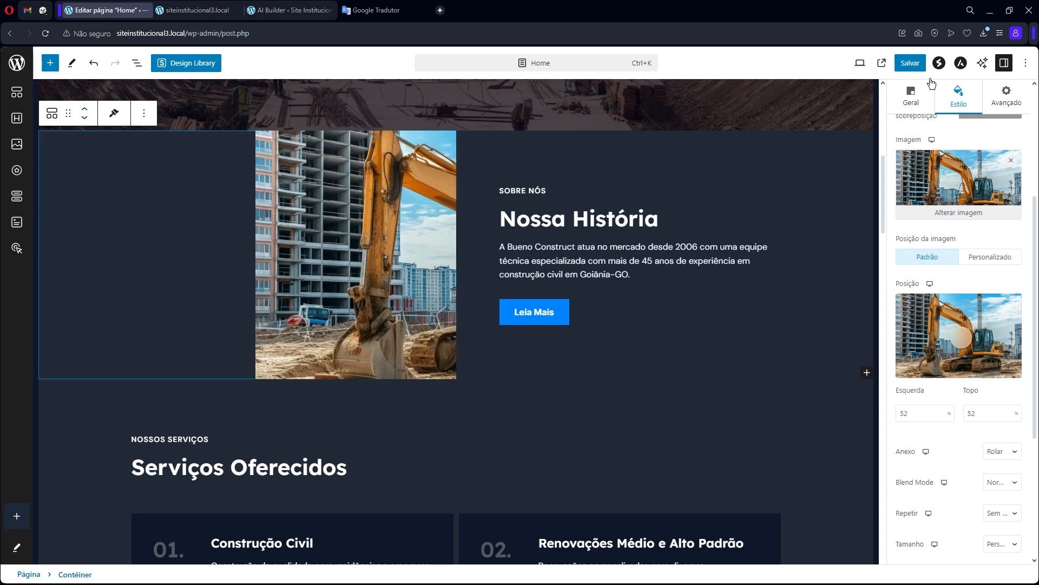
{"action": "left_click", "coordinate": [911, 63]}
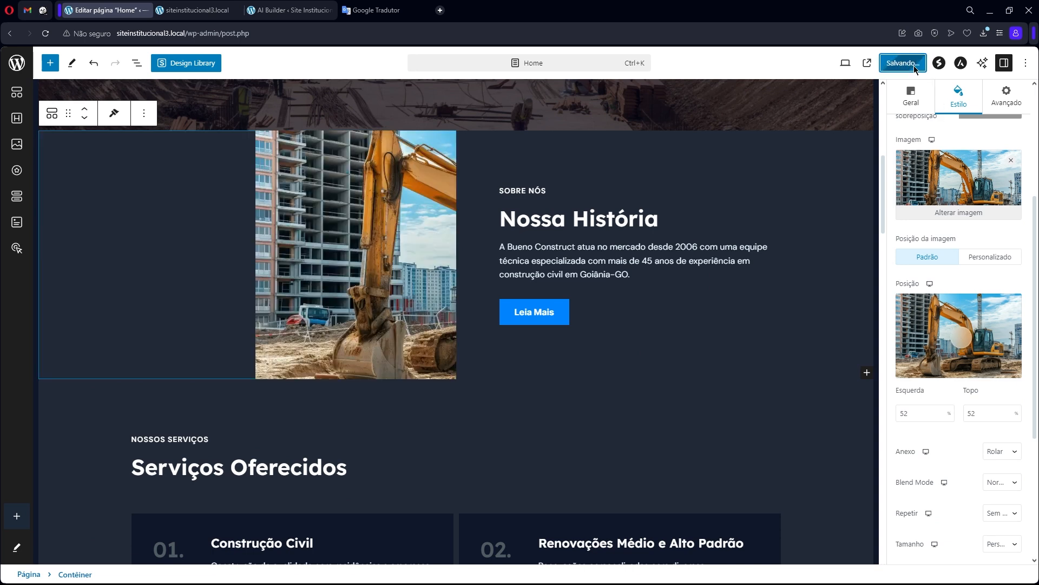
{"action": "left_click", "coordinate": [190, 14]}
{"action": "key", "text": "F5"}
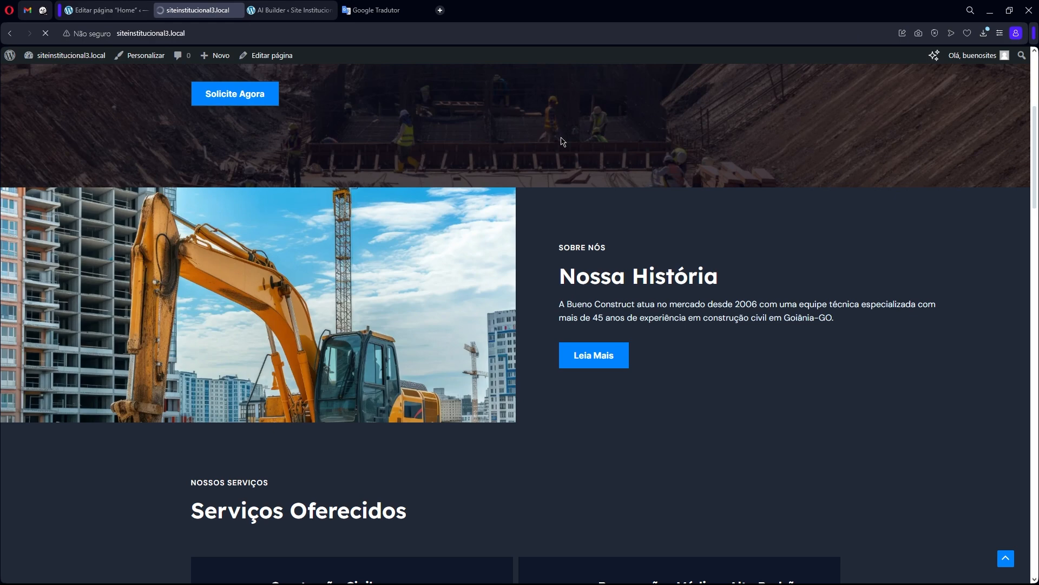
{"action": "left_click", "coordinate": [115, 12]}
Set the background focal position to 0% left and 50% top.
{"action": "left_click_drag", "start_coordinate": [958, 339], "coordinate": [898, 336]}
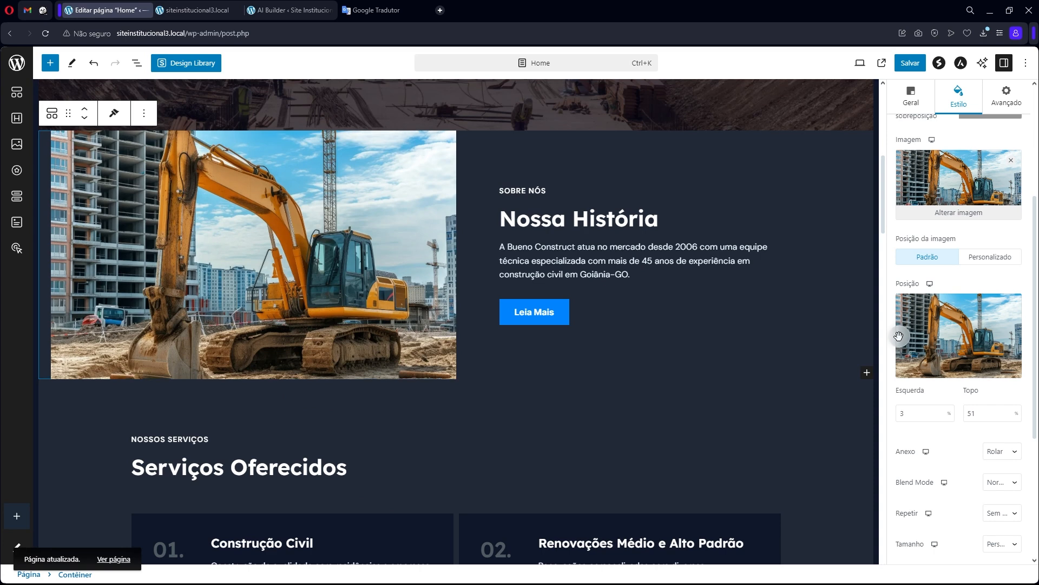
{"action": "left_click", "coordinate": [990, 257]}
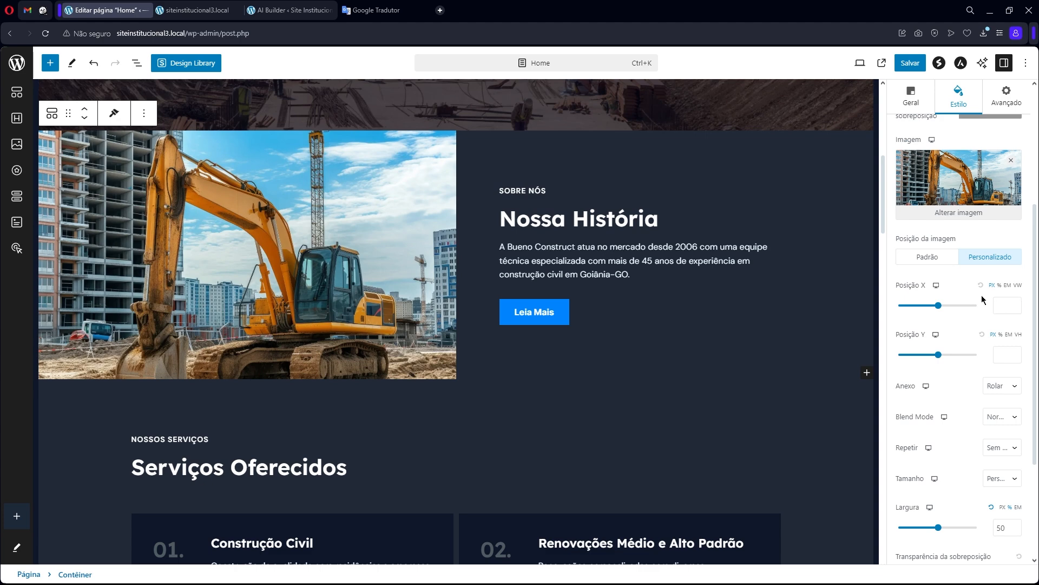
{"action": "left_click", "coordinate": [925, 258]}
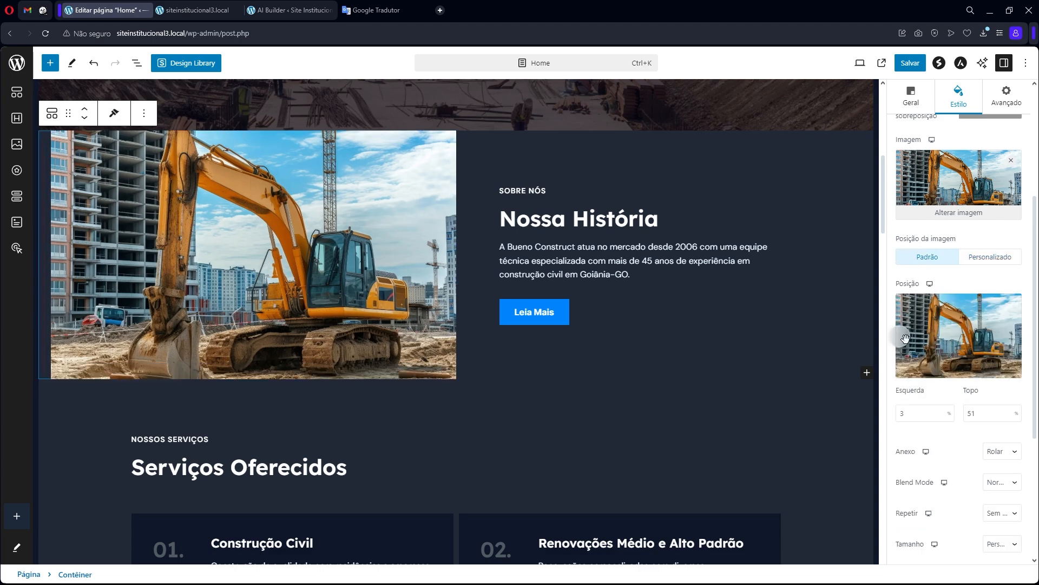
{"action": "mouse_move", "coordinate": [901, 338]}
{"action": "left_mouse_down"}
{"action": "mouse_move", "coordinate": [936, 333]}
{"action": "mouse_move", "coordinate": [897, 335]}
{"action": "left_mouse_up"}
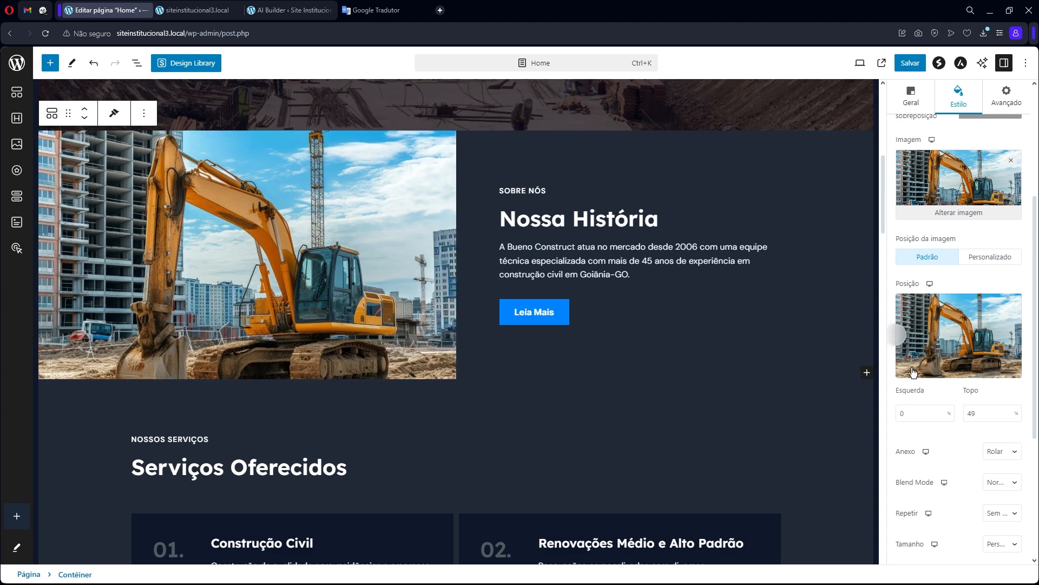
{"action": "left_click_drag", "start_coordinate": [979, 416], "coordinate": [958, 416]}
{"action": "type", "text": "50"}
{"action": "scroll", "coordinate": [927, 433], "scroll_direction": "down", "scroll_amount": 2}
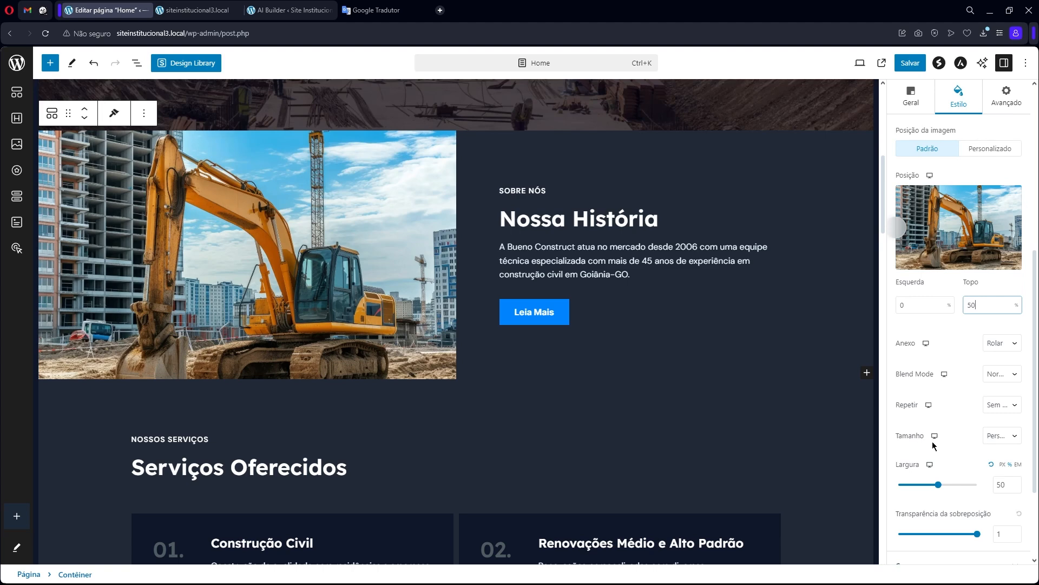
{"action": "left_click", "coordinate": [1002, 435]}
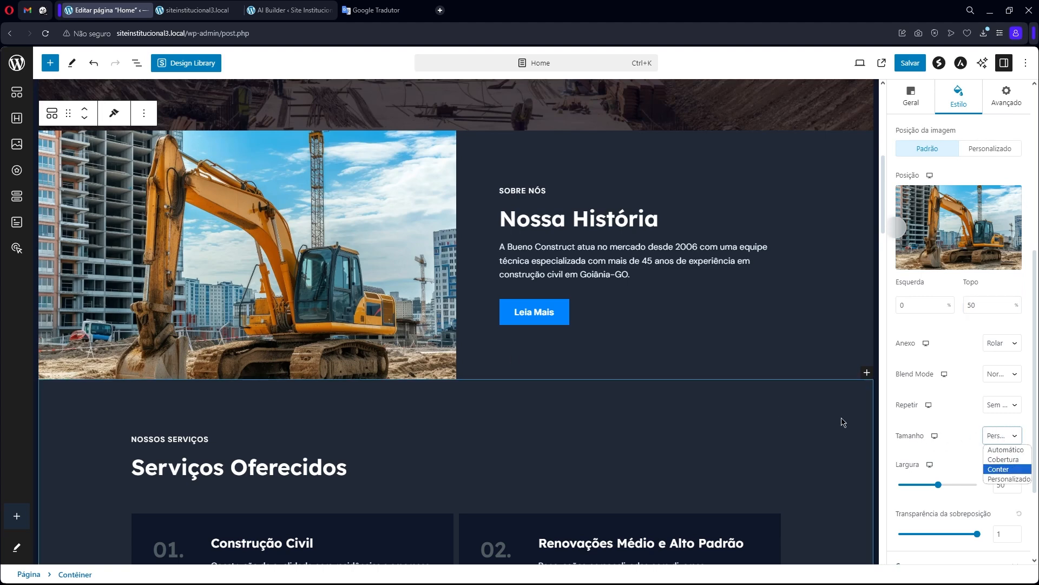
Try the Cobertura, Conter and Automático background sizes and recentre the focal point on the excavator.
{"action": "left_click", "coordinate": [1003, 462]}
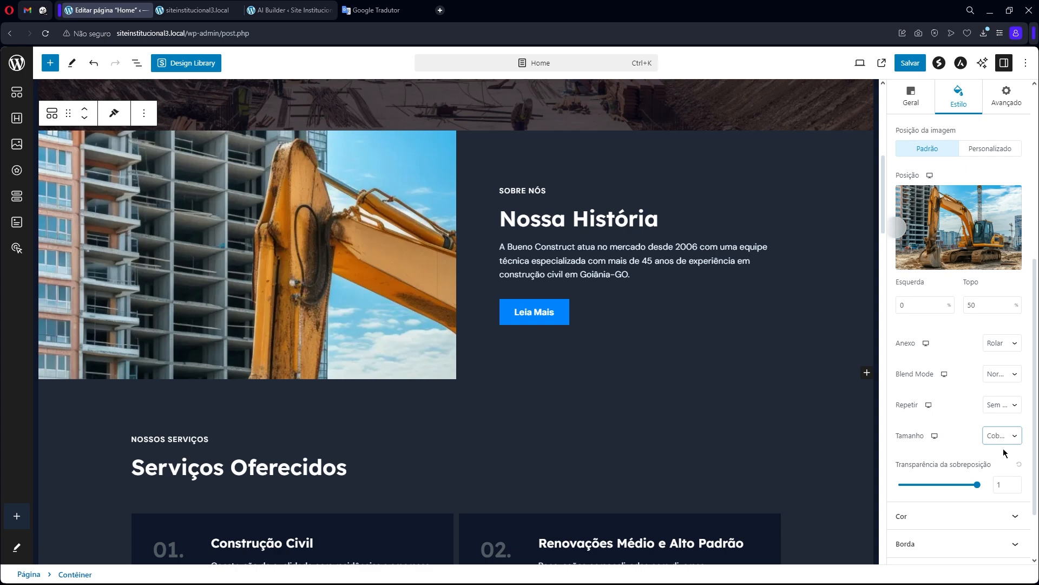
{"action": "left_click", "coordinate": [1001, 436]}
{"action": "left_click", "coordinate": [1002, 469]}
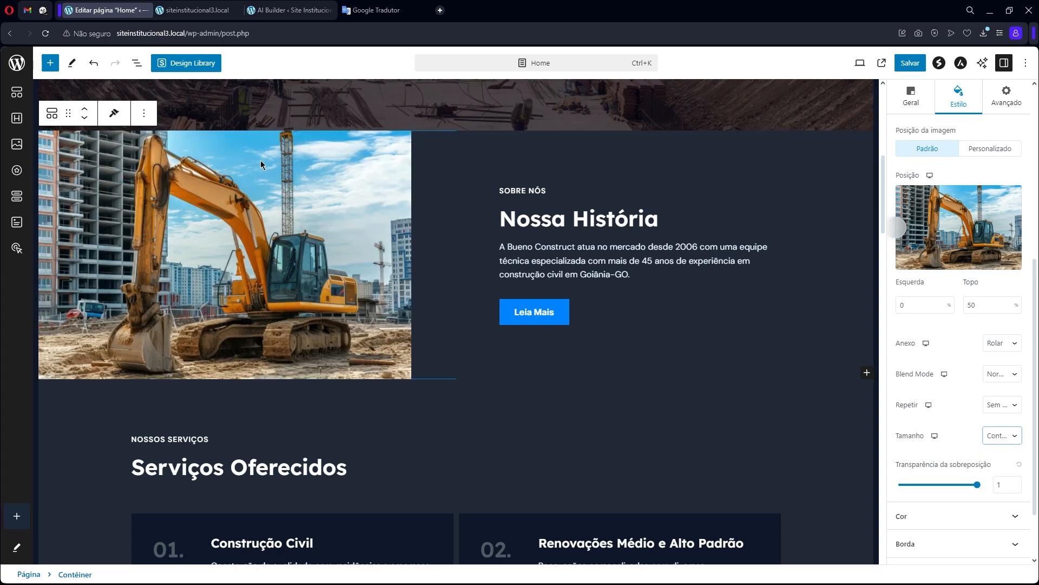
{"action": "left_click", "coordinate": [1002, 436]}
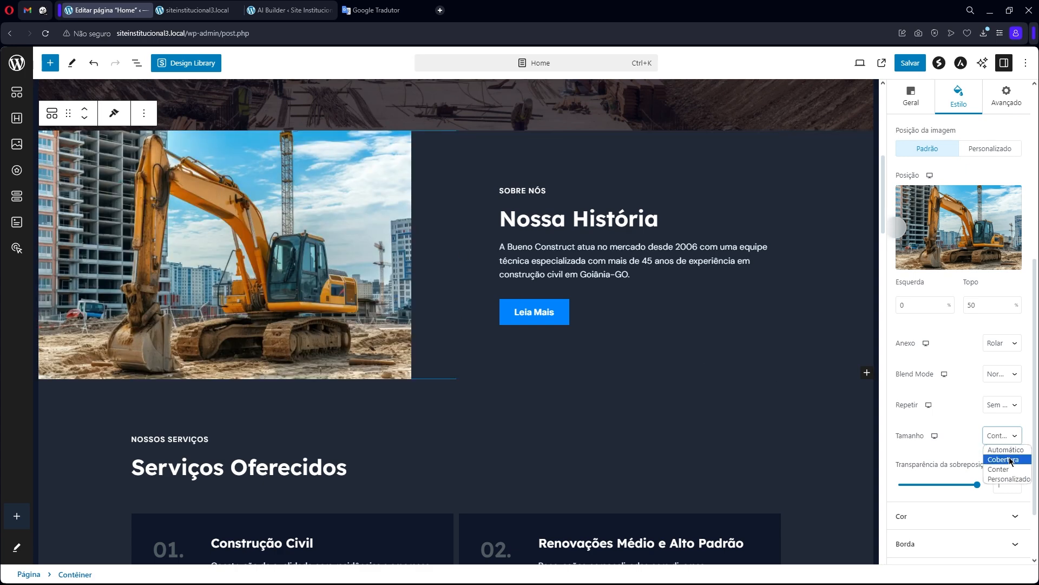
{"action": "left_click", "coordinate": [1006, 450]}
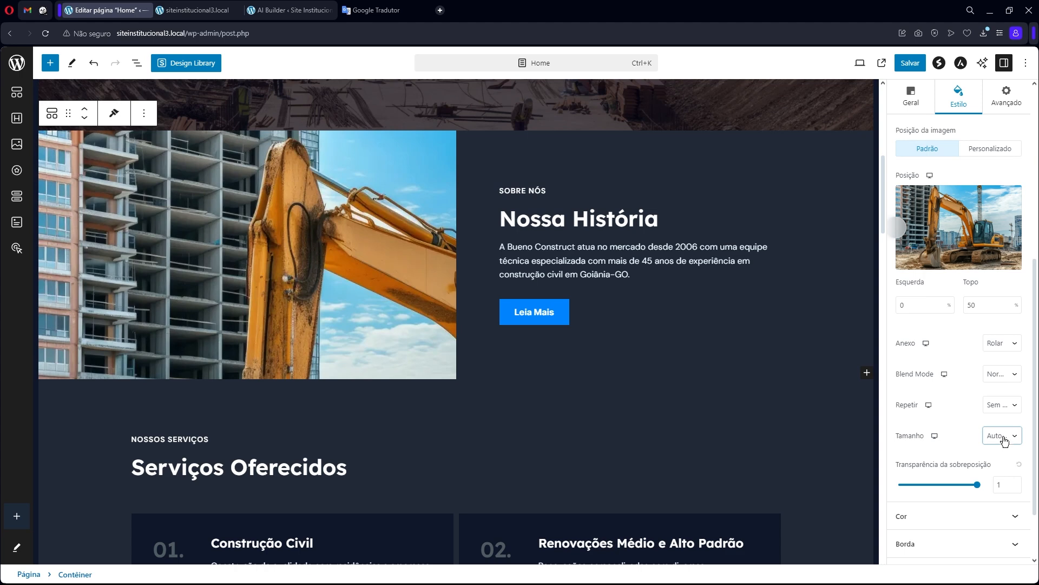
{"action": "left_click", "coordinate": [961, 231]}
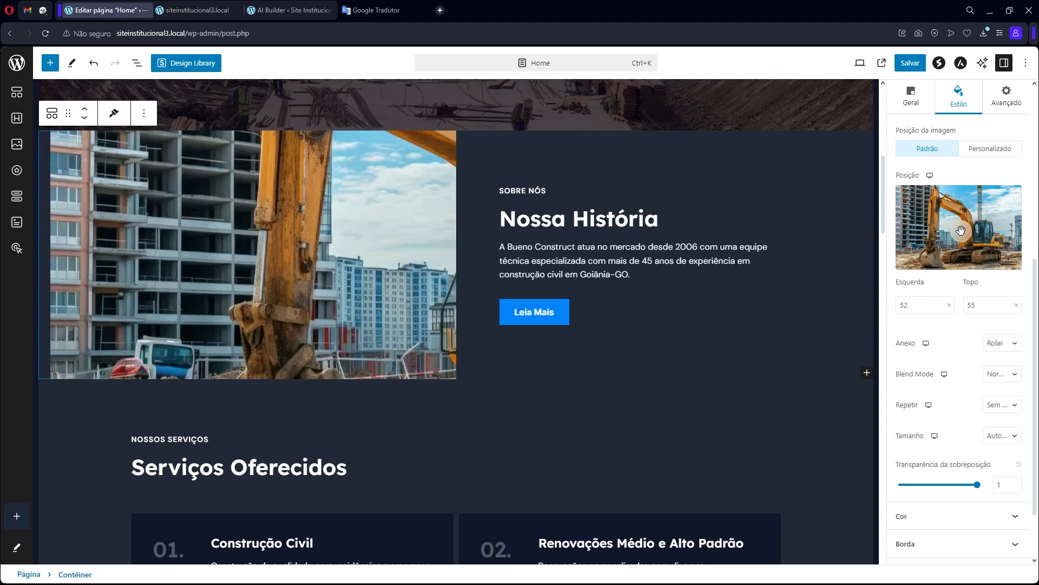
{"action": "left_click_drag", "start_coordinate": [961, 231], "coordinate": [955, 228]}
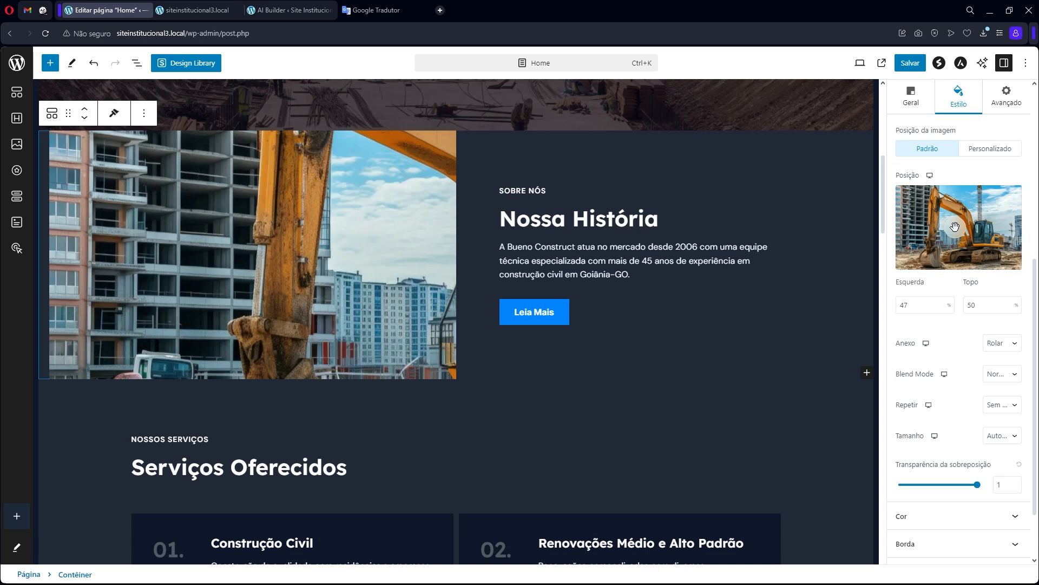
{"action": "scroll", "coordinate": [955, 228], "scroll_direction": "up", "scroll_amount": 5}
{"action": "scroll", "coordinate": [956, 232], "scroll_direction": "down", "scroll_amount": 5}
Compare Cobertura, Conter and Automático again while shifting the focal point left and right.
{"action": "left_click", "coordinate": [1000, 438]}
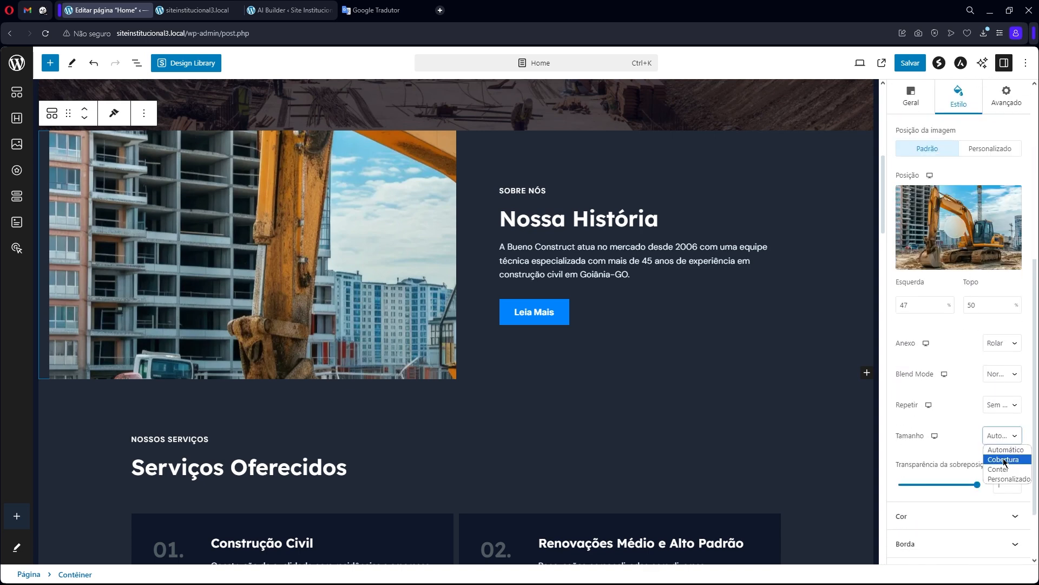
{"action": "left_click", "coordinate": [1003, 459]}
{"action": "mouse_move", "coordinate": [954, 230]}
{"action": "left_mouse_down"}
{"action": "mouse_move", "coordinate": [899, 230]}
{"action": "mouse_move", "coordinate": [995, 239]}
{"action": "left_mouse_up"}
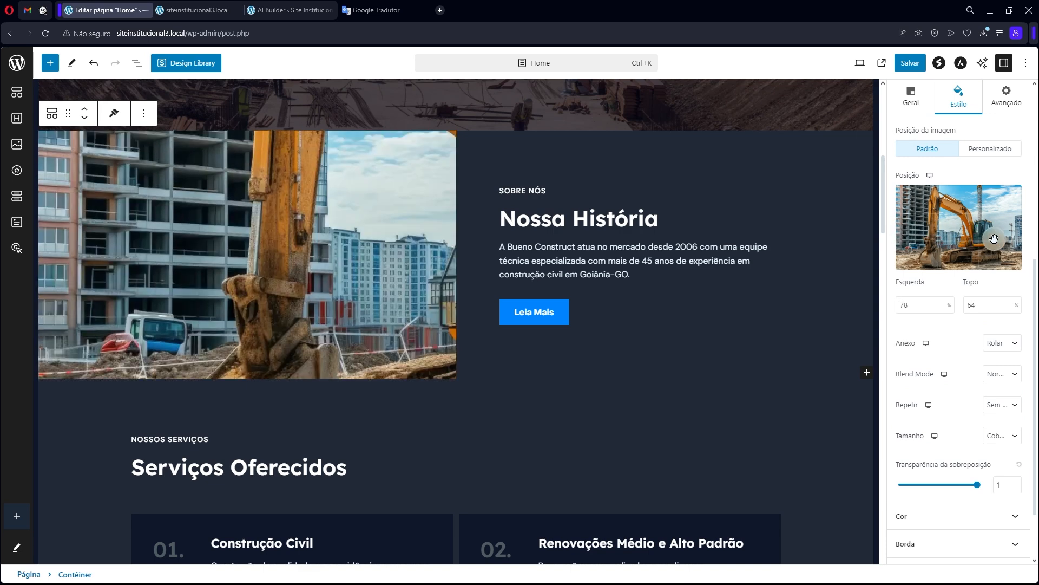
{"action": "left_click", "coordinate": [1004, 438]}
{"action": "left_click", "coordinate": [1000, 469]}
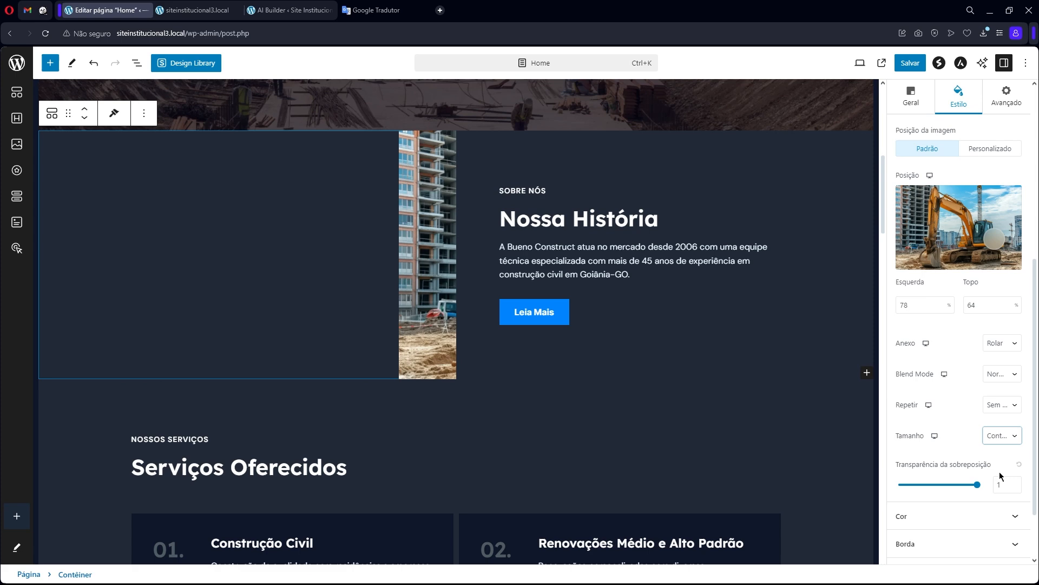
{"action": "left_click", "coordinate": [1002, 434]}
{"action": "left_click_drag", "start_coordinate": [993, 263], "coordinate": [897, 227]}
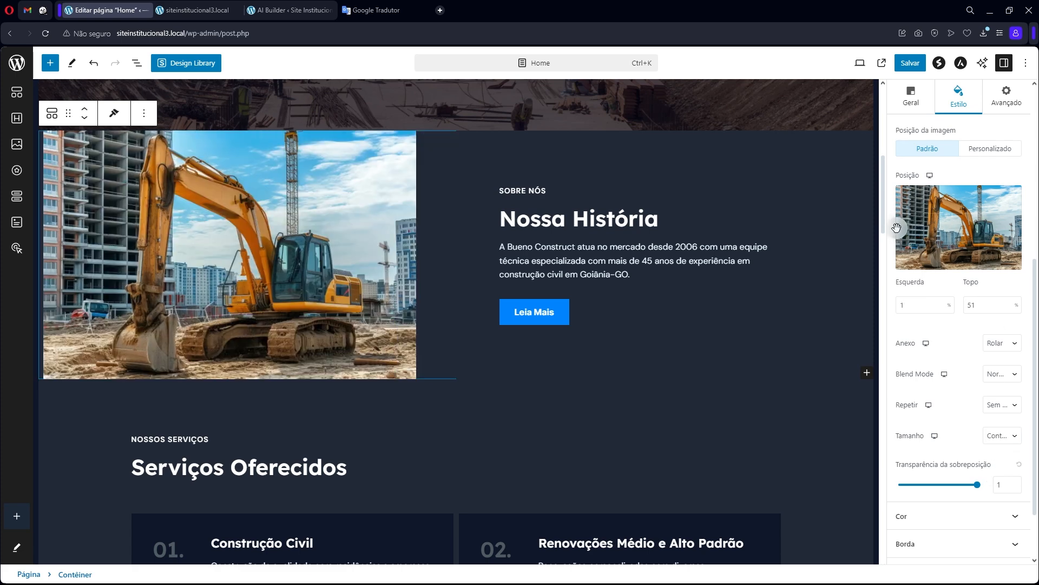
{"action": "left_click", "coordinate": [1004, 440]}
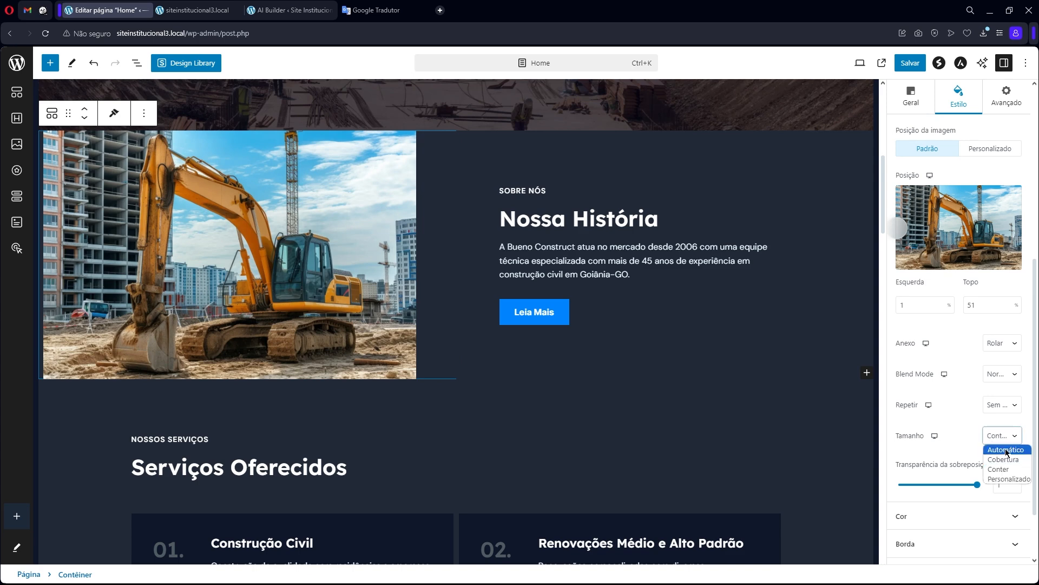
{"action": "left_click", "coordinate": [1009, 456]}
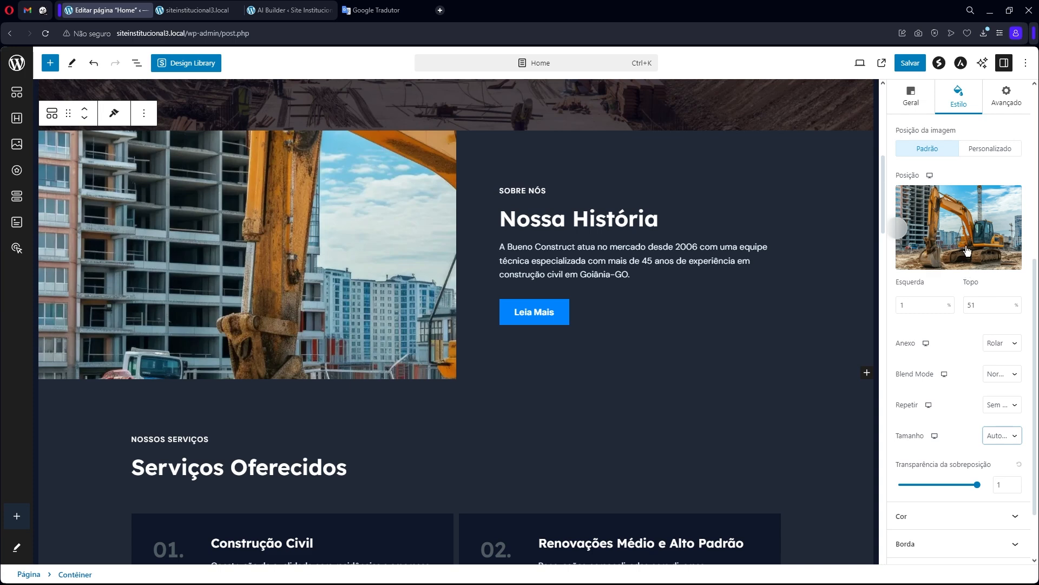
{"action": "left_click_drag", "start_coordinate": [897, 228], "coordinate": [953, 230]}
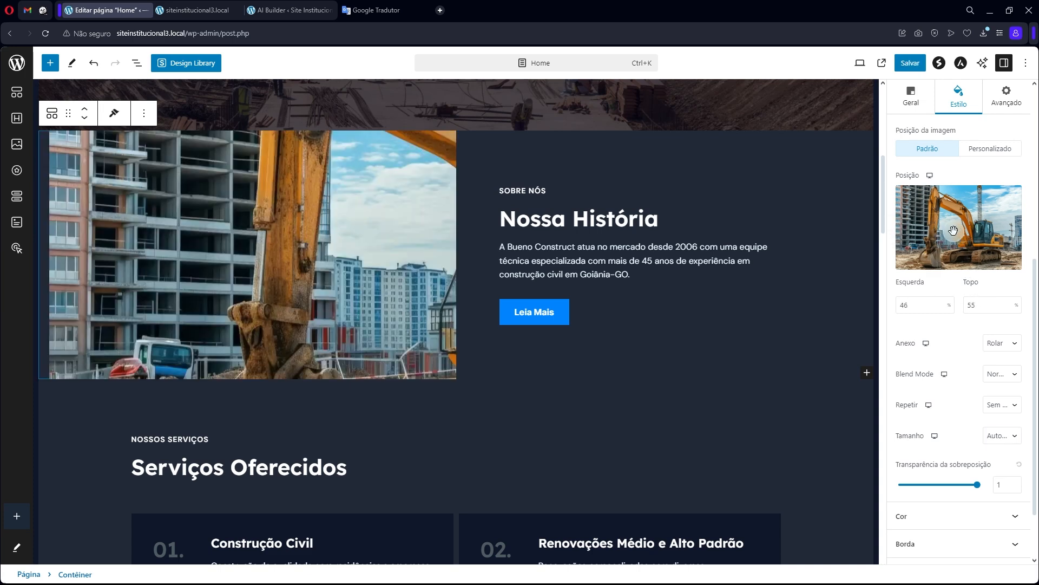
Set a Personalizado background size of 50 at 3% left, 50% top, and save.
{"action": "left_click", "coordinate": [1002, 437]}
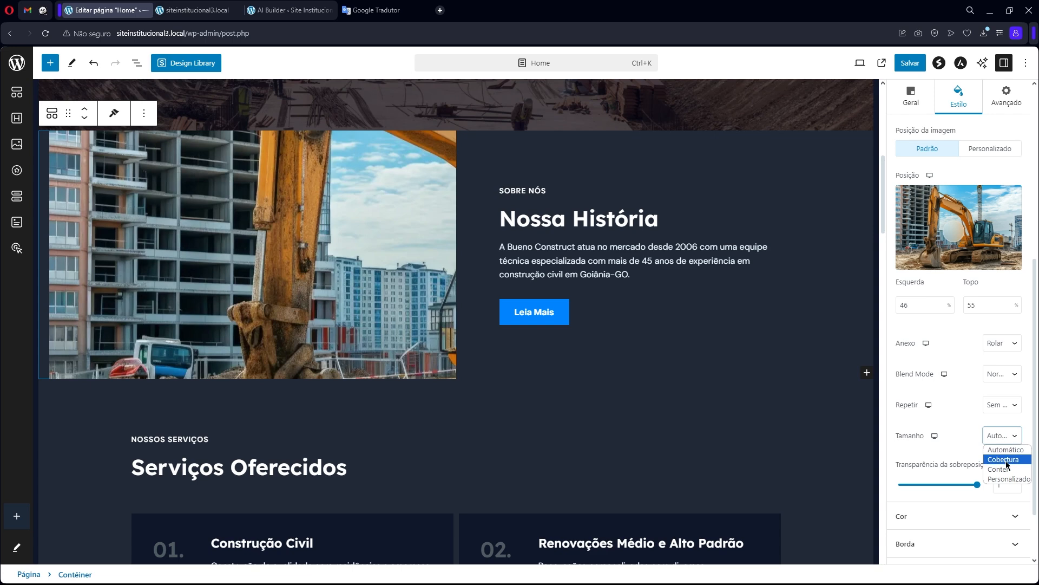
{"action": "left_click", "coordinate": [1008, 464]}
{"action": "left_click_drag", "start_coordinate": [954, 230], "coordinate": [964, 229]}
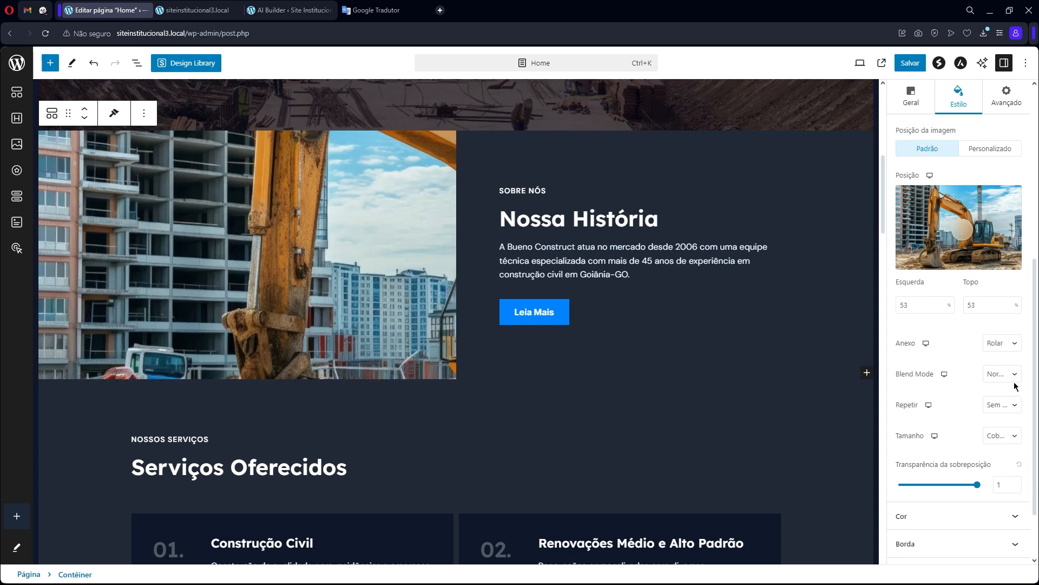
{"action": "left_click", "coordinate": [1002, 435]}
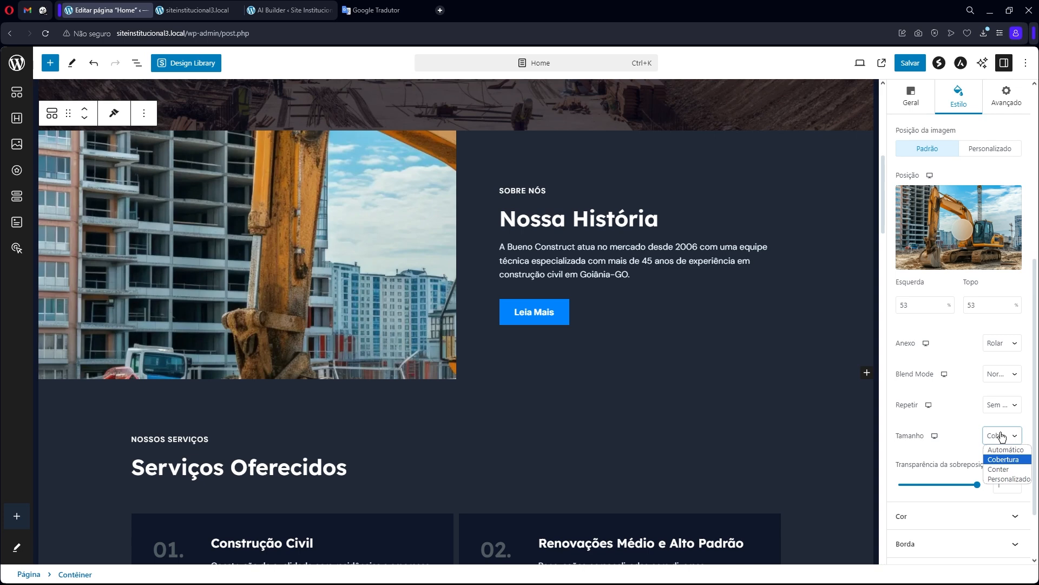
{"action": "left_click", "coordinate": [1009, 480]}
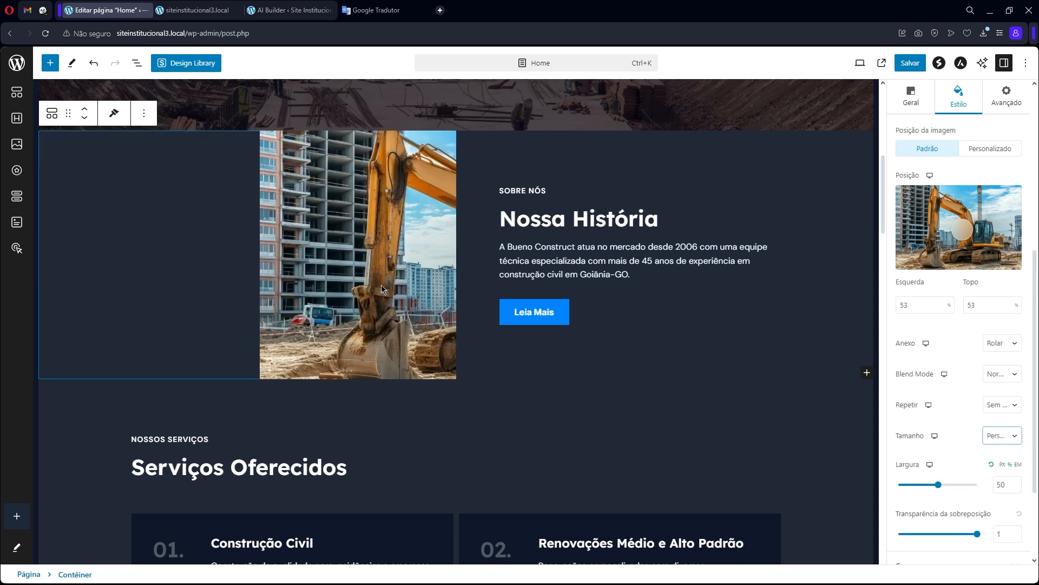
{"action": "mouse_move", "coordinate": [957, 230]}
{"action": "left_mouse_down"}
{"action": "mouse_move", "coordinate": [980, 229]}
{"action": "mouse_move", "coordinate": [899, 226]}
{"action": "left_mouse_up"}
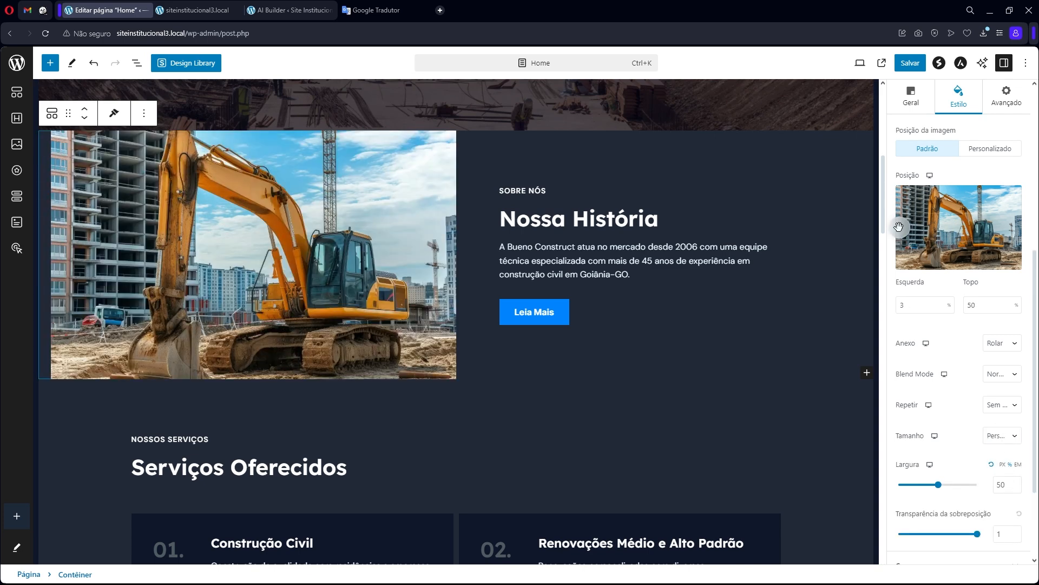
{"action": "left_click", "coordinate": [913, 64]}
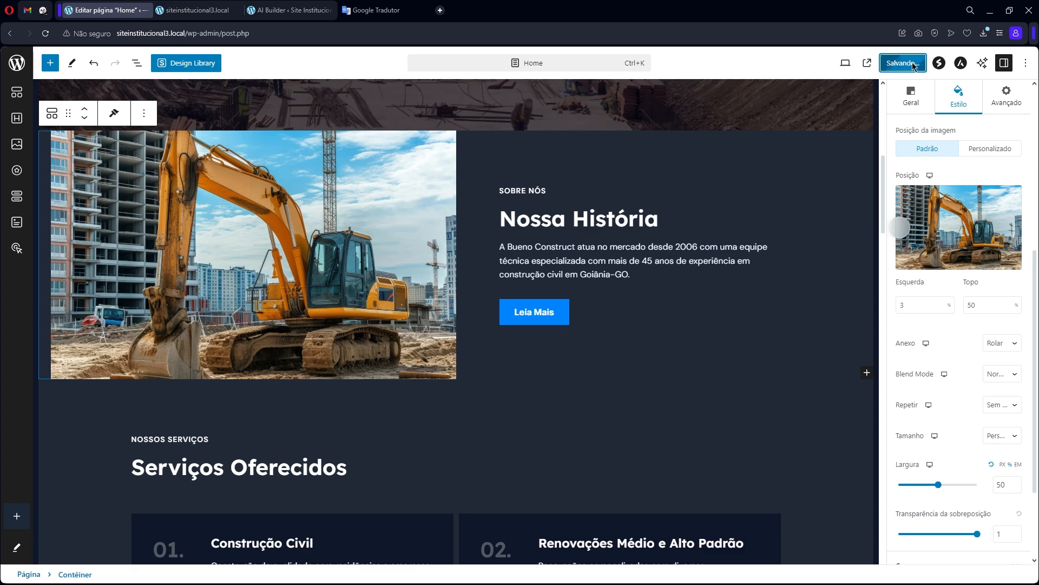
Reload the live homepage to check the updated Nossa História background.
{"action": "left_click", "coordinate": [196, 10]}
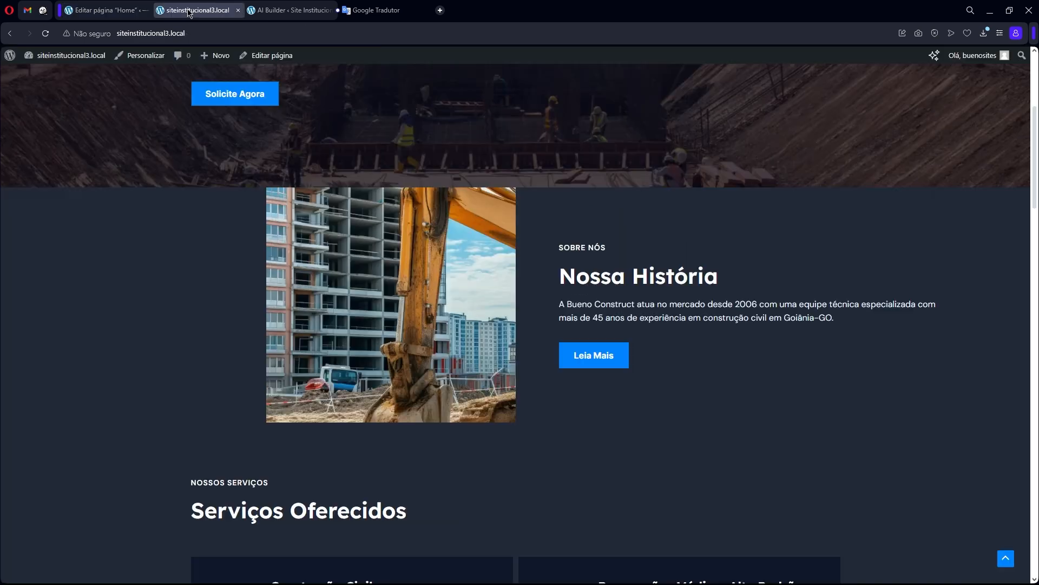
{"action": "left_click", "coordinate": [47, 34]}
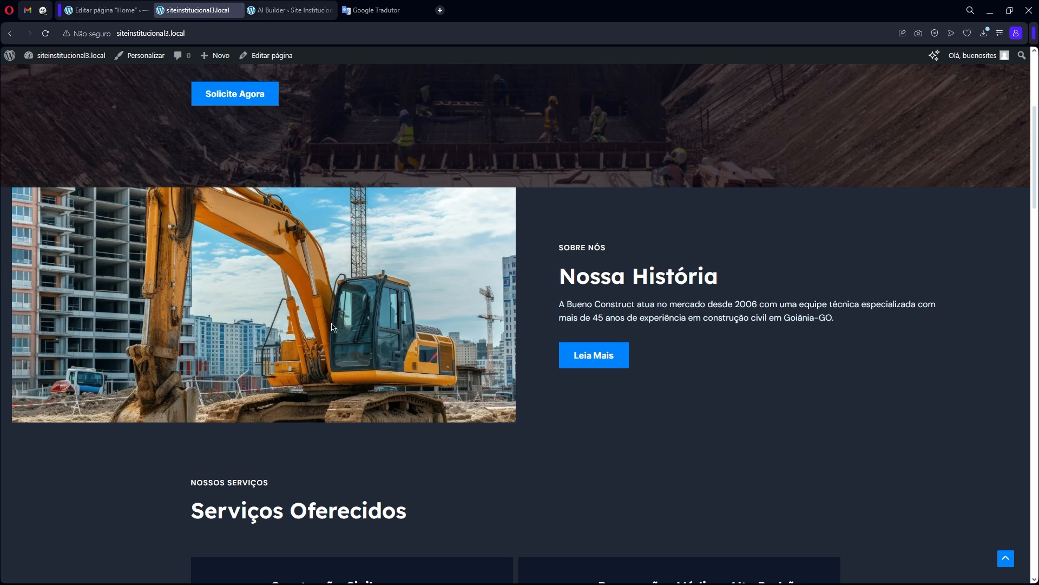
{"action": "scroll", "coordinate": [608, 369], "scroll_direction": "down", "scroll_amount": 5}
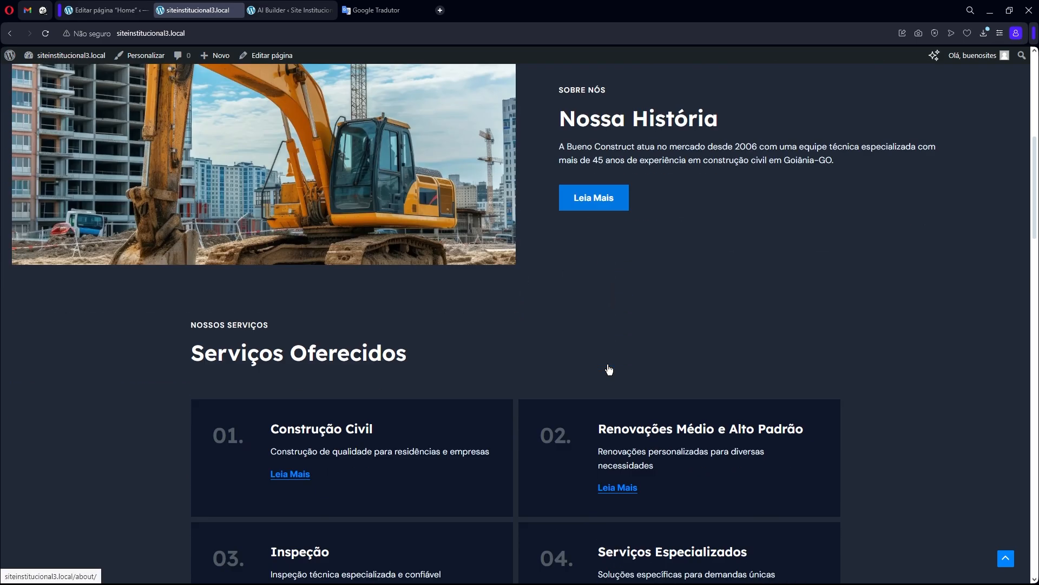
{"action": "scroll", "coordinate": [608, 368], "scroll_direction": "up", "scroll_amount": 9}
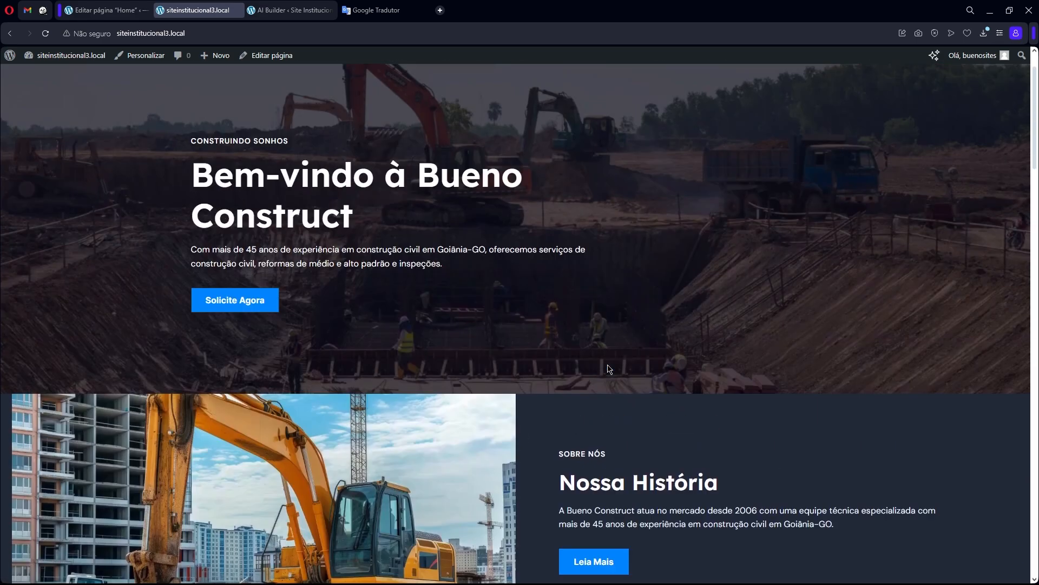
{"action": "scroll", "coordinate": [596, 398], "scroll_direction": "down", "scroll_amount": 3}
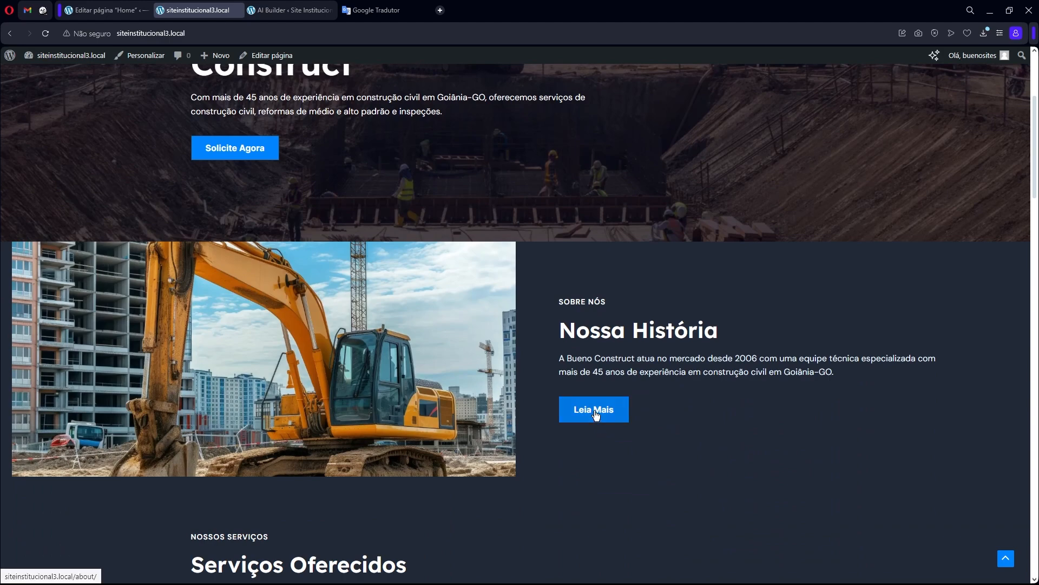
Preview the About page via Leia Mais, then return to the Home page editor.
{"action": "left_click", "coordinate": [596, 415]}
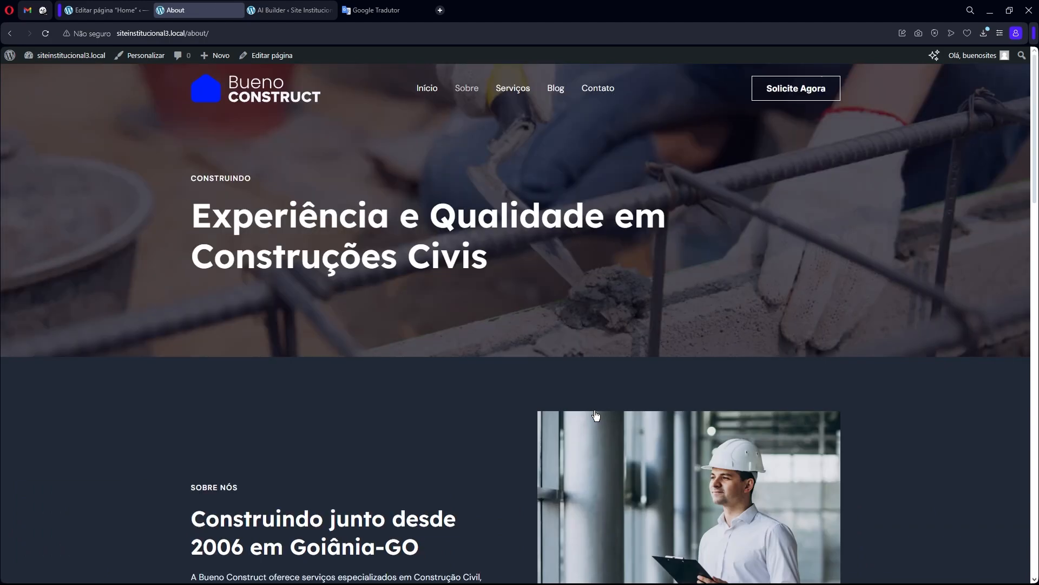
{"action": "scroll", "coordinate": [465, 381], "scroll_direction": "down", "scroll_amount": 2}
{"action": "scroll", "coordinate": [465, 383], "scroll_direction": "up", "scroll_amount": 2}
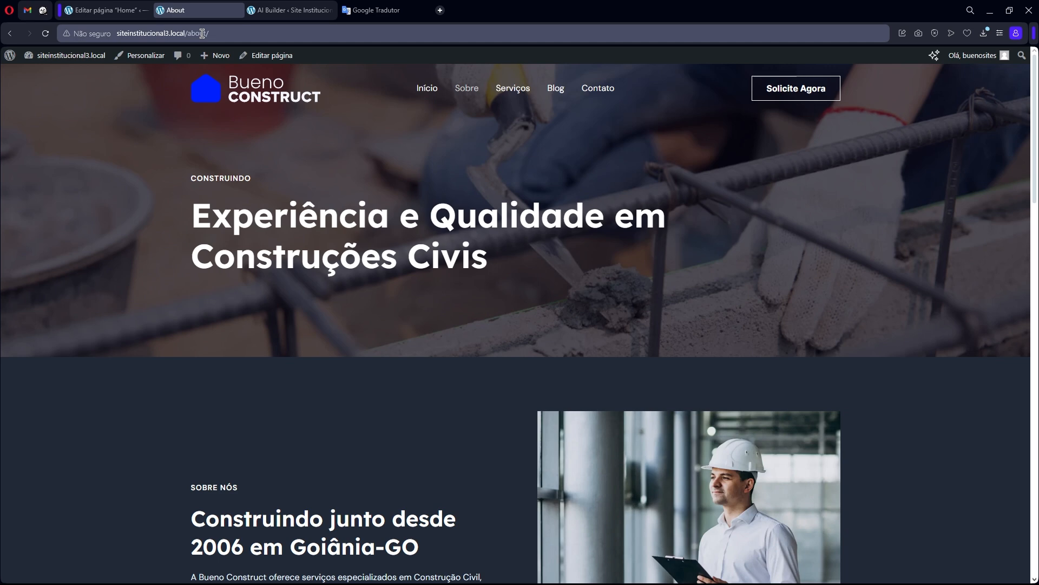
{"action": "left_click", "coordinate": [120, 10]}
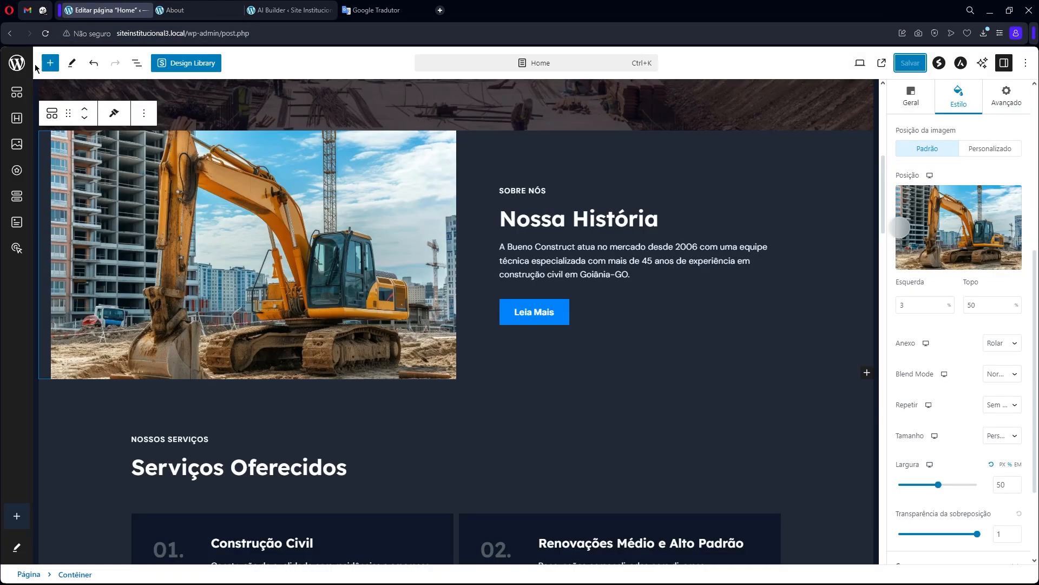
Rename the Contact page to Contato with slug contato.
{"action": "left_click", "coordinate": [18, 63]}
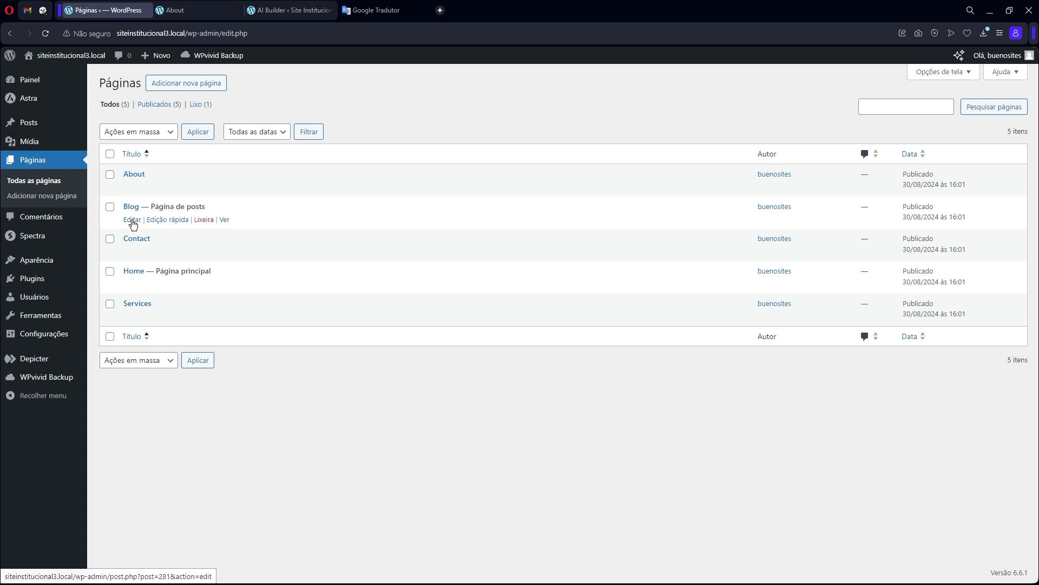
{"action": "left_click", "coordinate": [132, 220]}
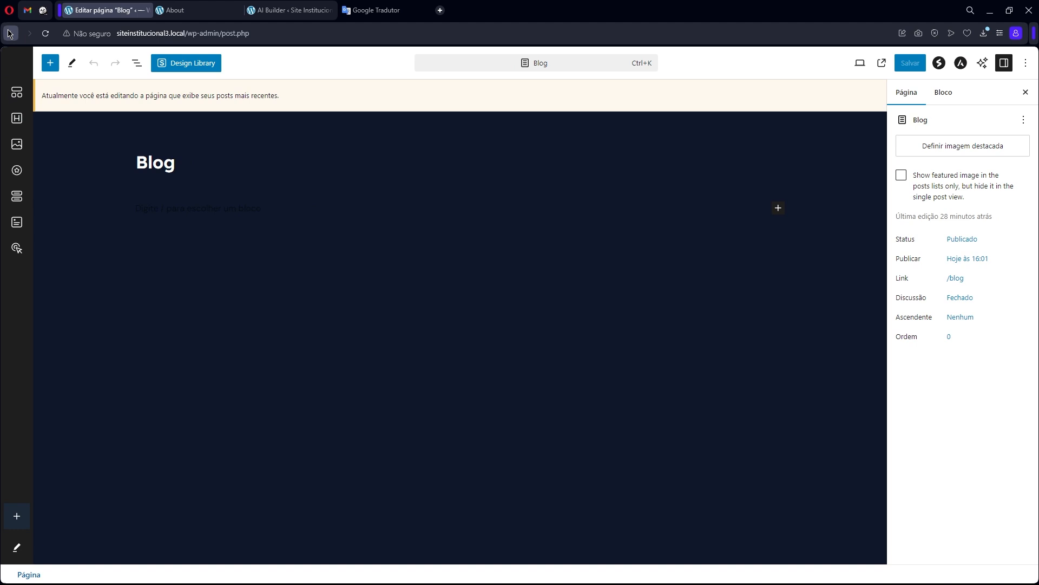
{"action": "left_click", "coordinate": [8, 33]}
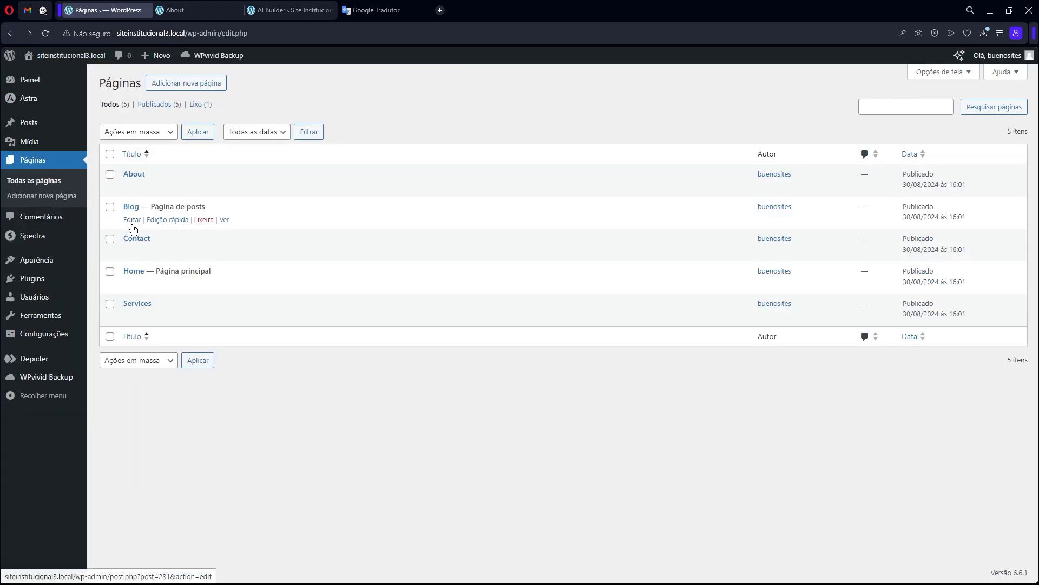
{"action": "left_click", "coordinate": [162, 251]}
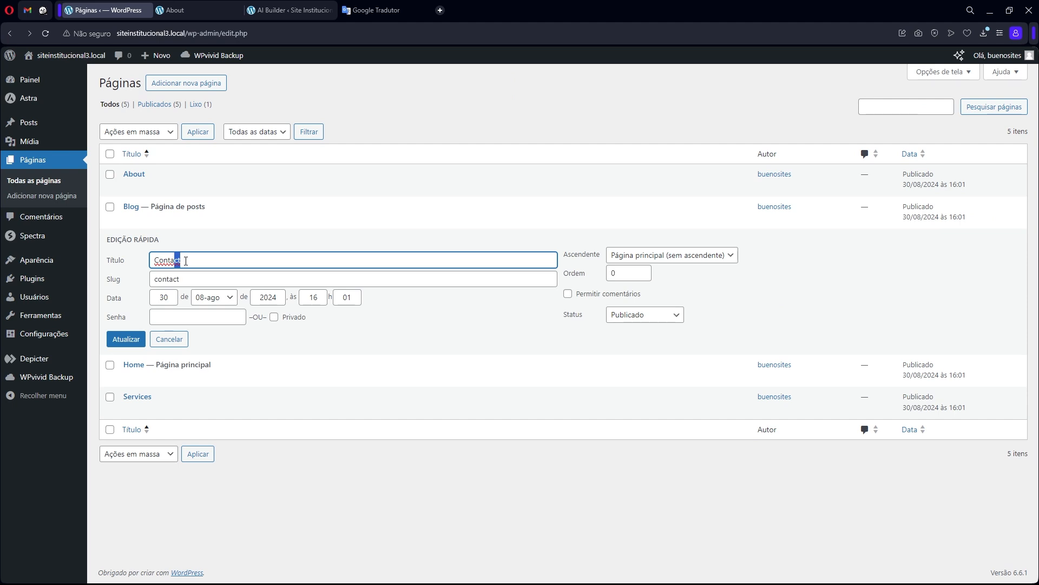
{"action": "type", "text": "to"}
{"action": "left_click_drag", "start_coordinate": [172, 279], "coordinate": [188, 280]}
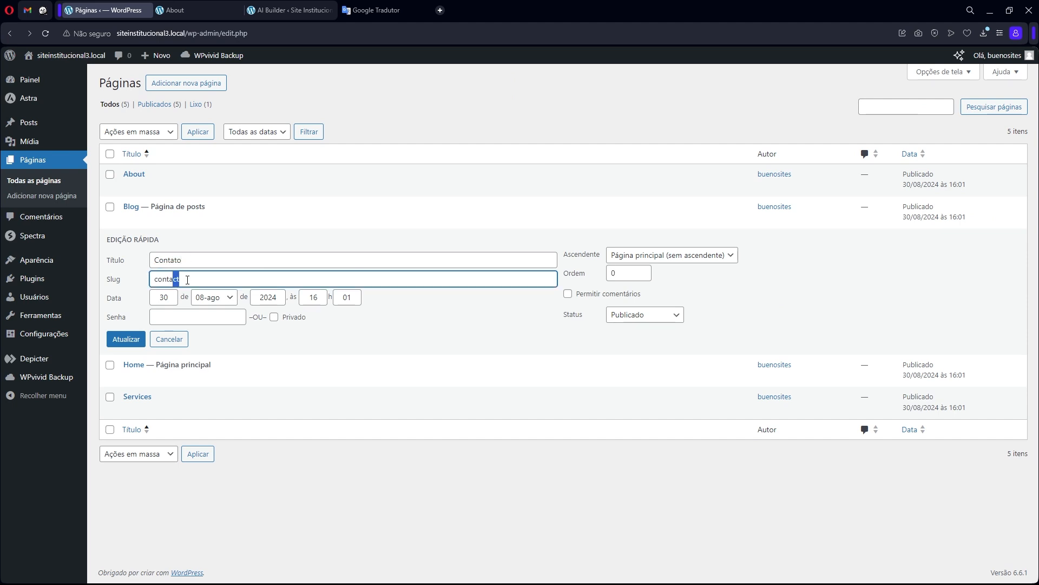
{"action": "type", "text": "to"}
{"action": "left_click", "coordinate": [135, 339]}
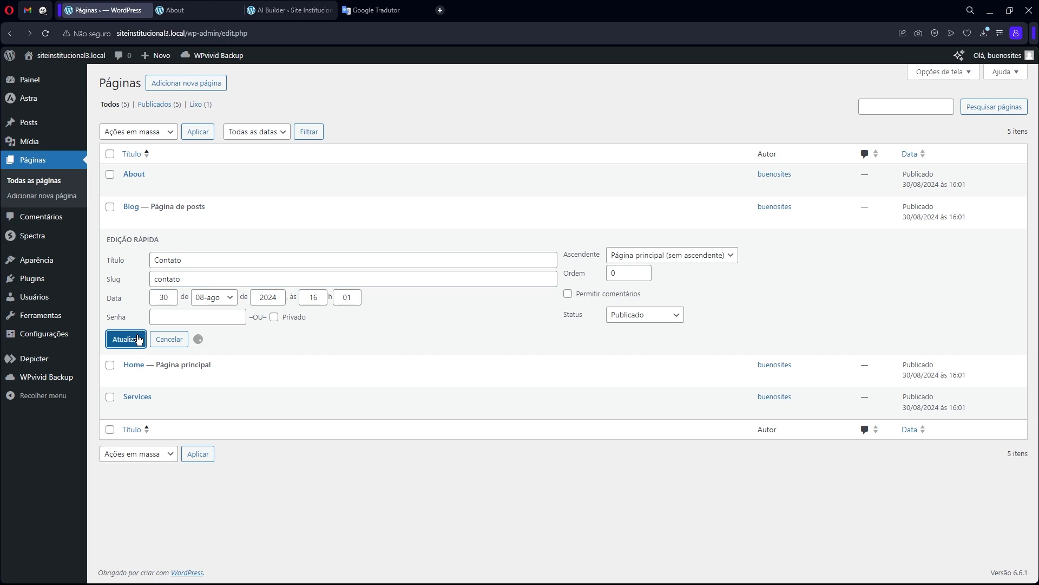
Rename the Services page to Serviços and update its slug.
{"action": "left_click", "coordinate": [156, 317]}
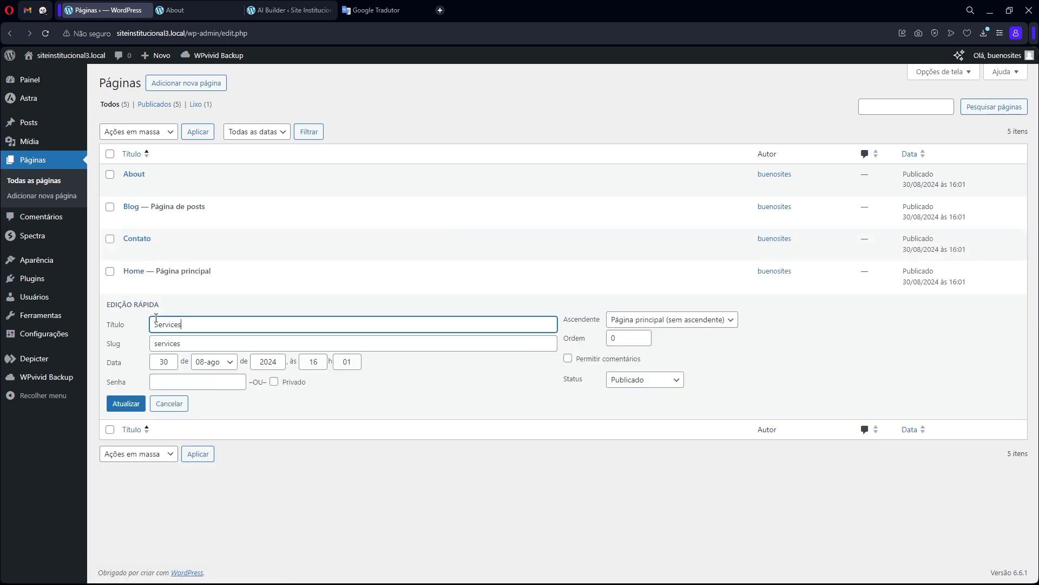
{"action": "left_click_drag", "start_coordinate": [172, 324], "coordinate": [177, 324]}
{"action": "key", "text": "BackSpace"}
{"action": "key", "text": "BackSpace"}
{"action": "left_click", "coordinate": [177, 343]}
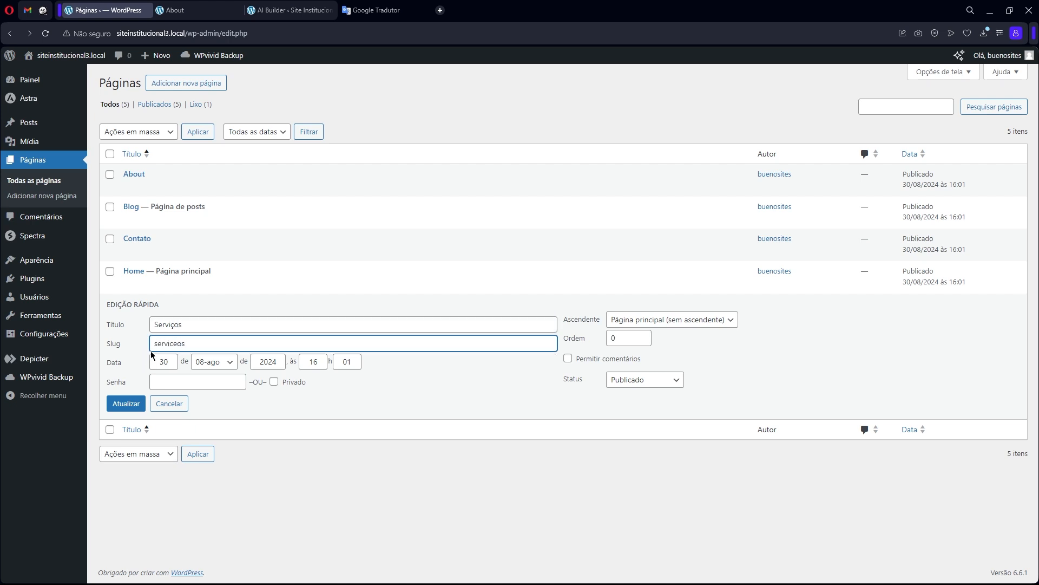
{"action": "key", "text": "BackSpace"}
{"action": "left_click", "coordinate": [158, 185]}
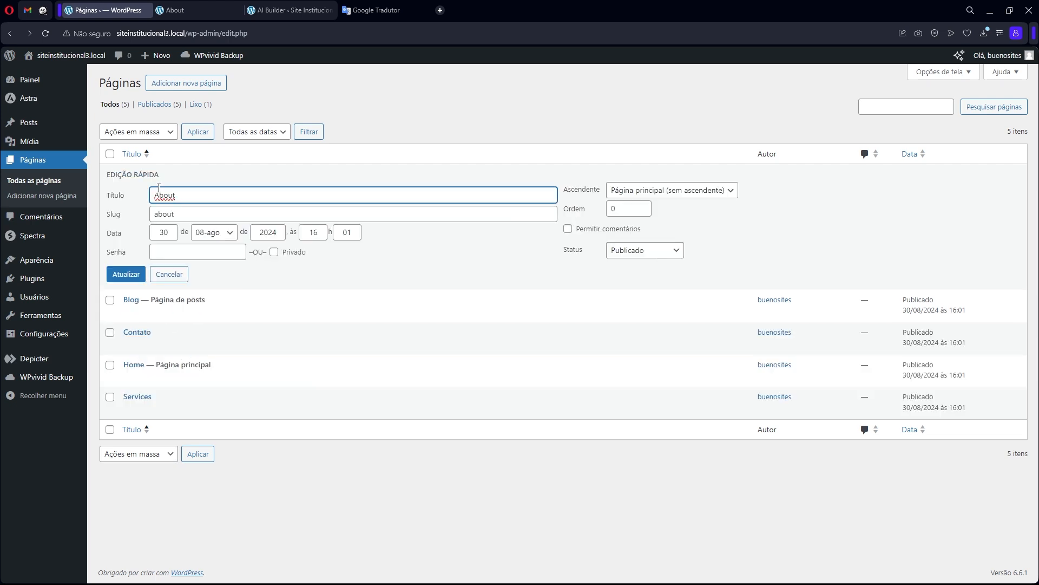
{"action": "left_click", "coordinate": [158, 407]}
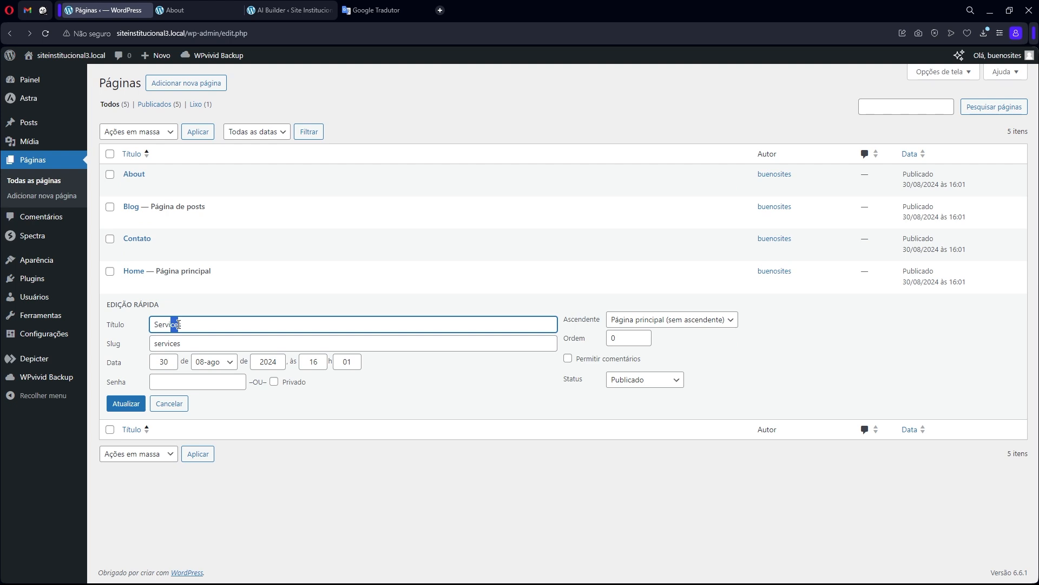
{"action": "type", "text": "ços"}
{"action": "left_click_drag", "start_coordinate": [173, 341], "coordinate": [177, 344]}
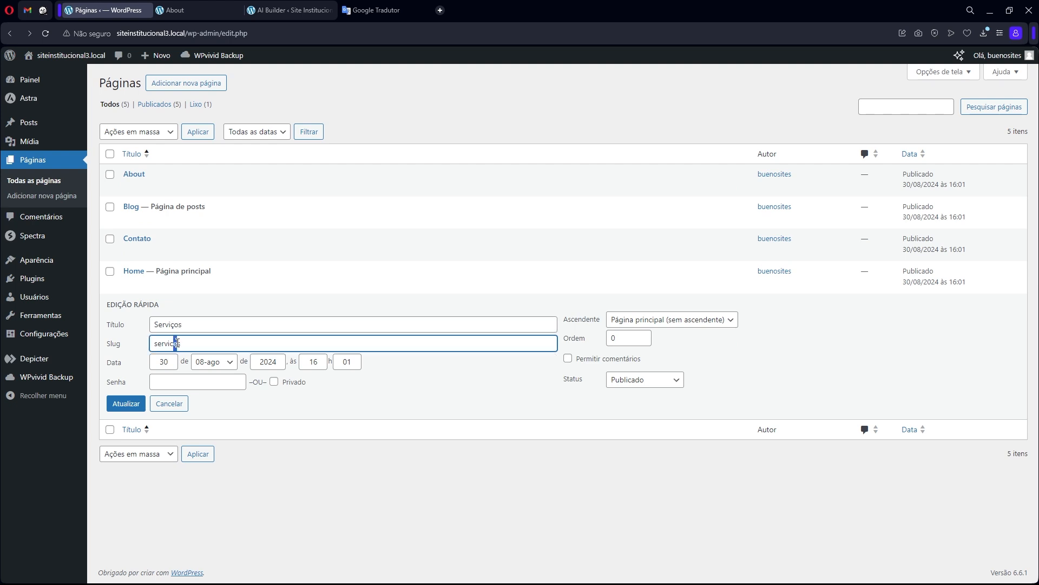
{"action": "left_click", "coordinate": [133, 404]}
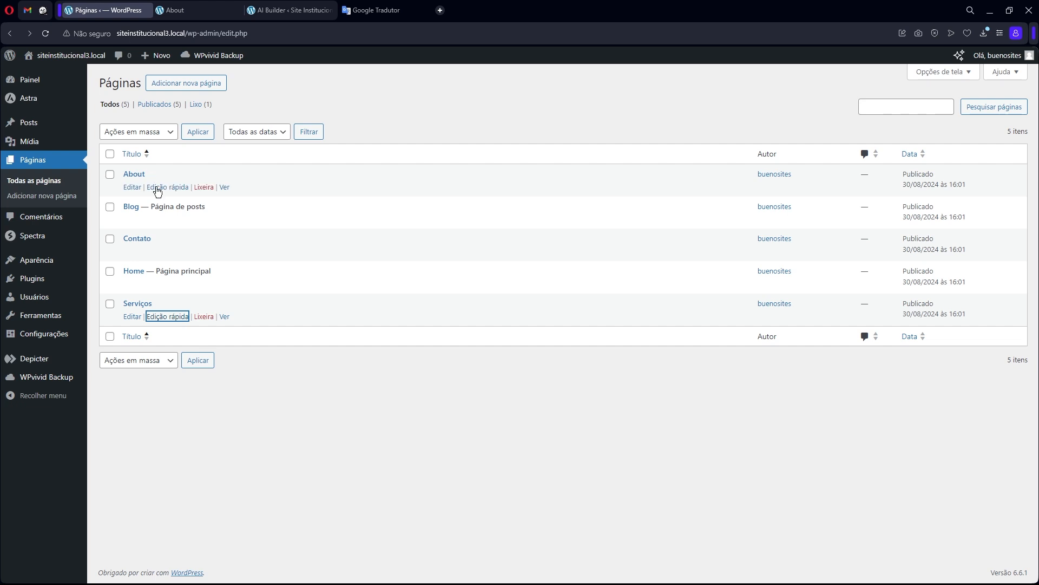
Rename the About page to A Empresa with slug a-empresa.
{"action": "left_click", "coordinate": [158, 188]}
{"action": "left_click_drag", "start_coordinate": [176, 194], "coordinate": [131, 200]}
{"action": "type", "text": "A"}
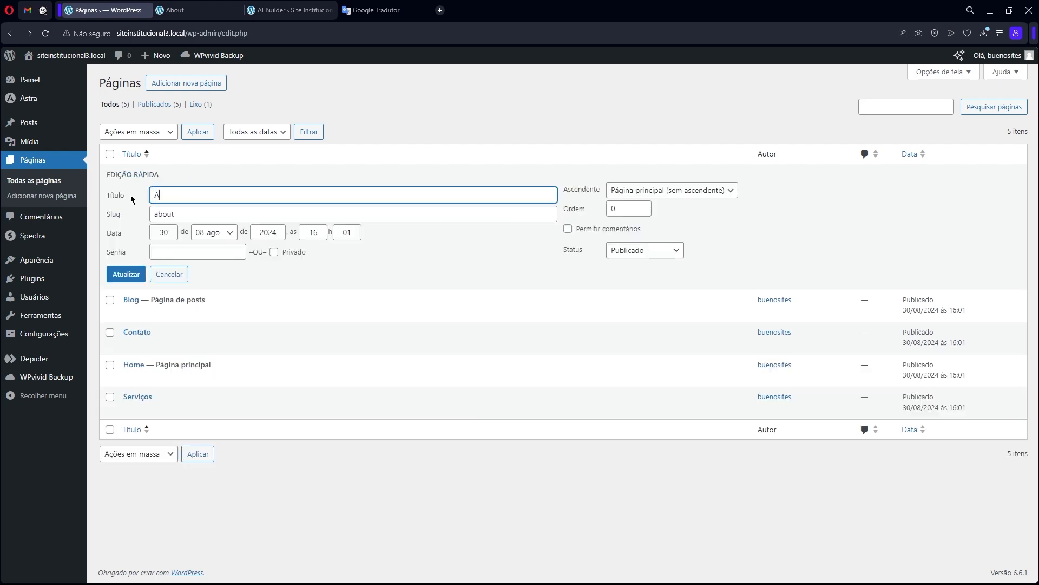
{"action": "key", "text": "Left"}
{"action": "key", "text": "Left"}
{"action": "key", "text": "shift+Left"}
{"action": "type", "text": "m"}
{"action": "left_click_drag", "start_coordinate": [176, 215], "coordinate": [159, 214]}
{"action": "key", "text": "BackSpace"}
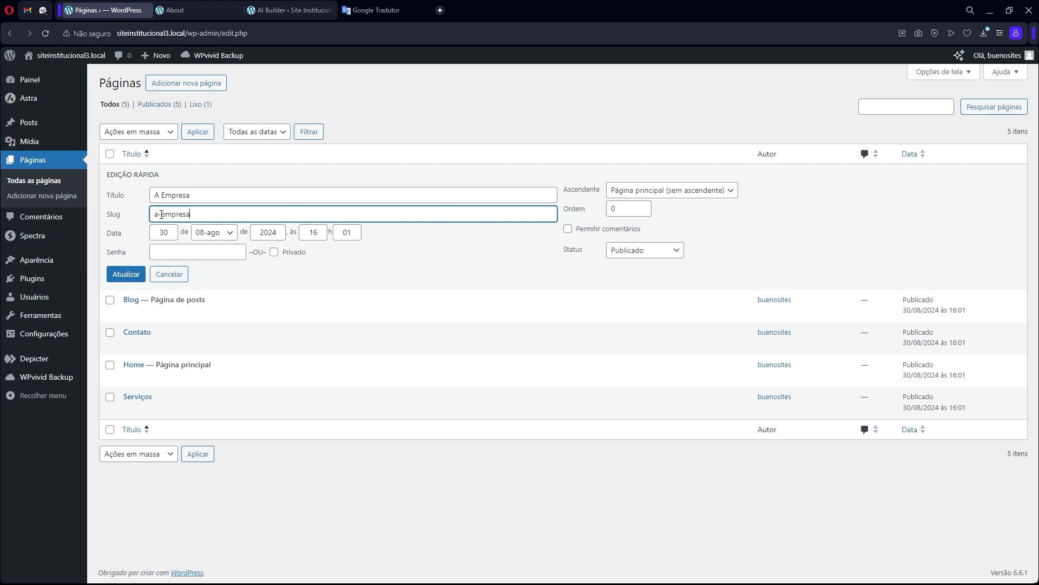
{"action": "left_click", "coordinate": [132, 279]}
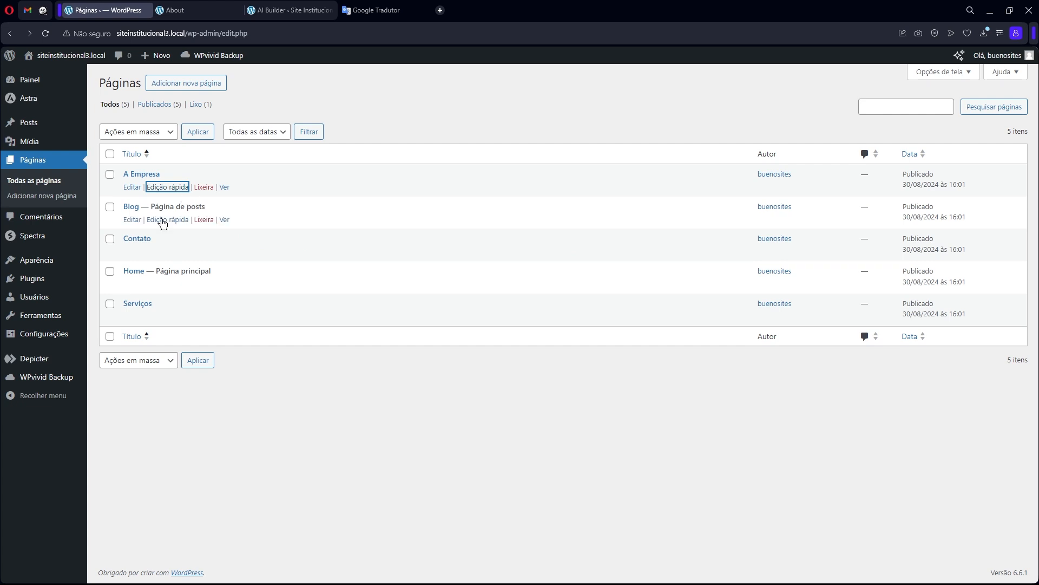
{"action": "mouse_move", "coordinate": [59, 338]}
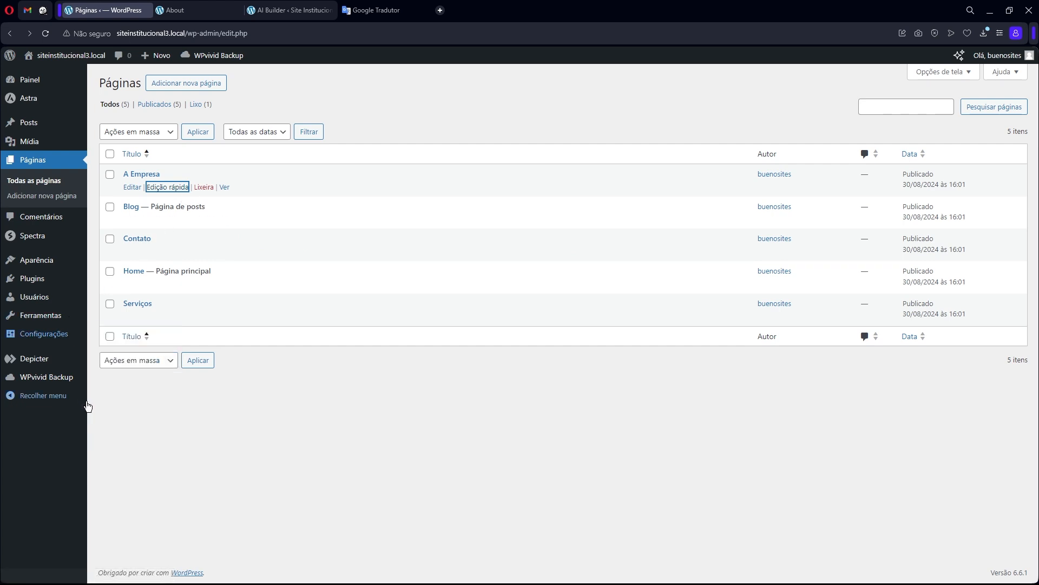
Save permalinks with the Nome do post structure, then view the Primary Menu in Aparência > Menus.
{"action": "left_click", "coordinate": [120, 417]}
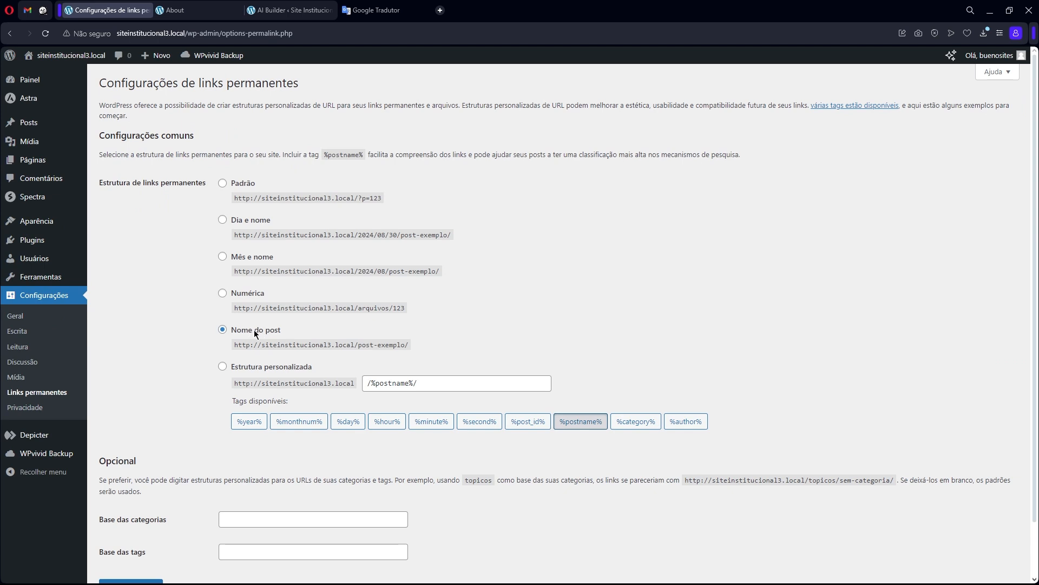
{"action": "scroll", "coordinate": [285, 331], "scroll_direction": "down", "scroll_amount": 2}
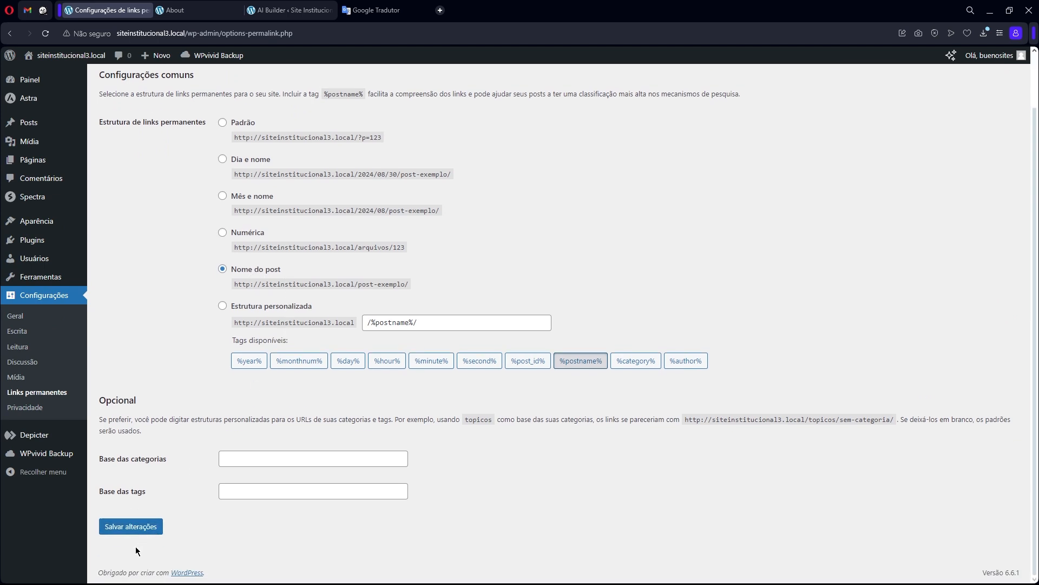
{"action": "left_click", "coordinate": [136, 522]}
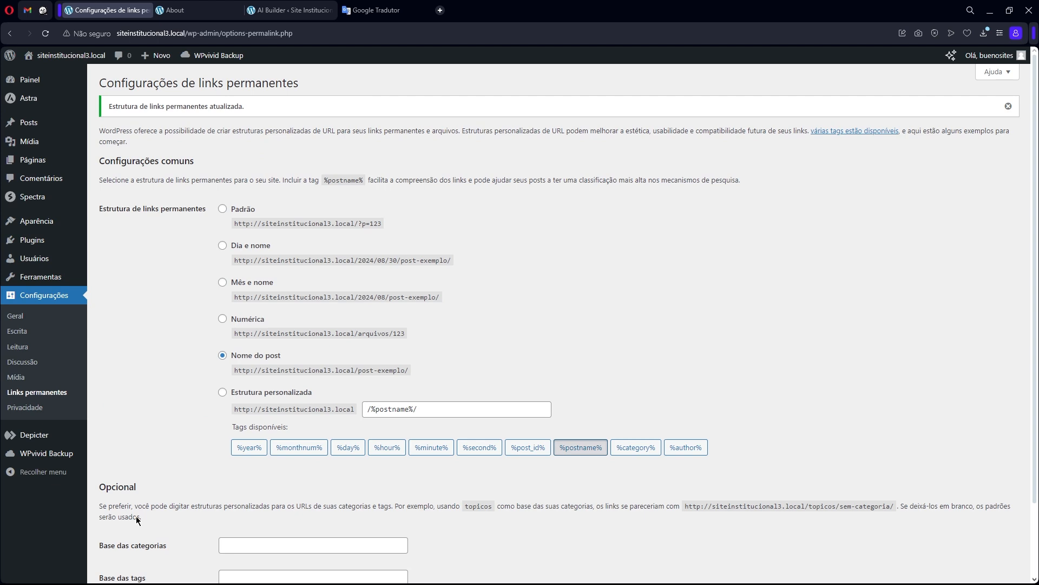
{"action": "mouse_move", "coordinate": [44, 229]}
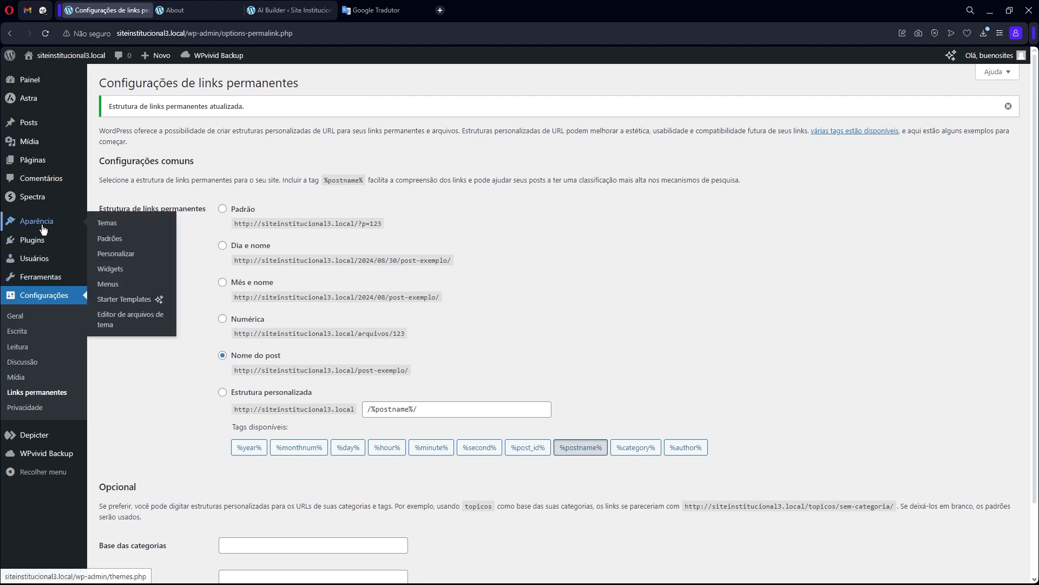
{"action": "left_click", "coordinate": [115, 286]}
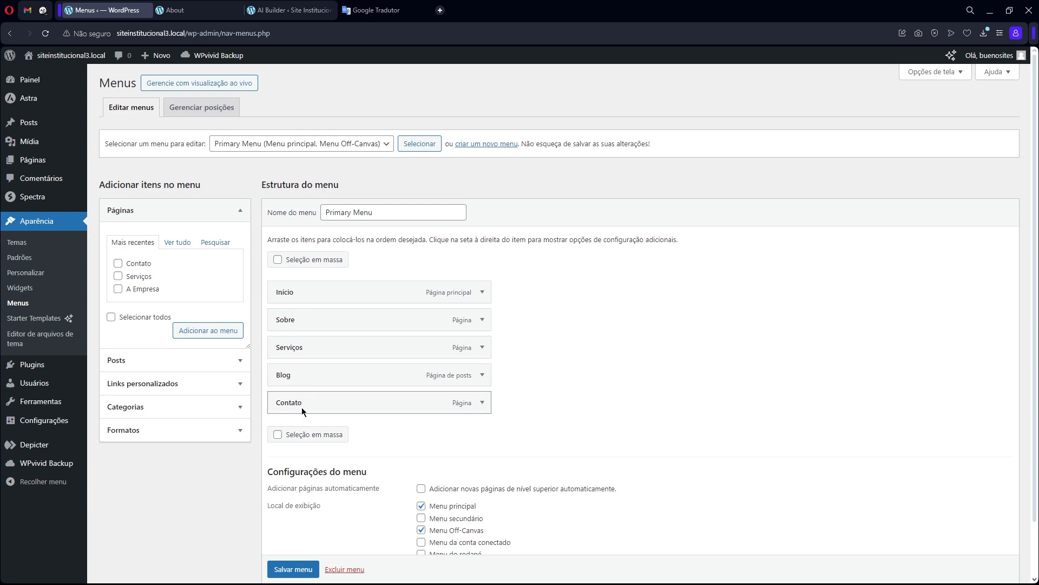
Browse the live site's home, Sobre, Serviços and Contato pages from its nav bar.
{"action": "left_click", "coordinate": [208, 11]}
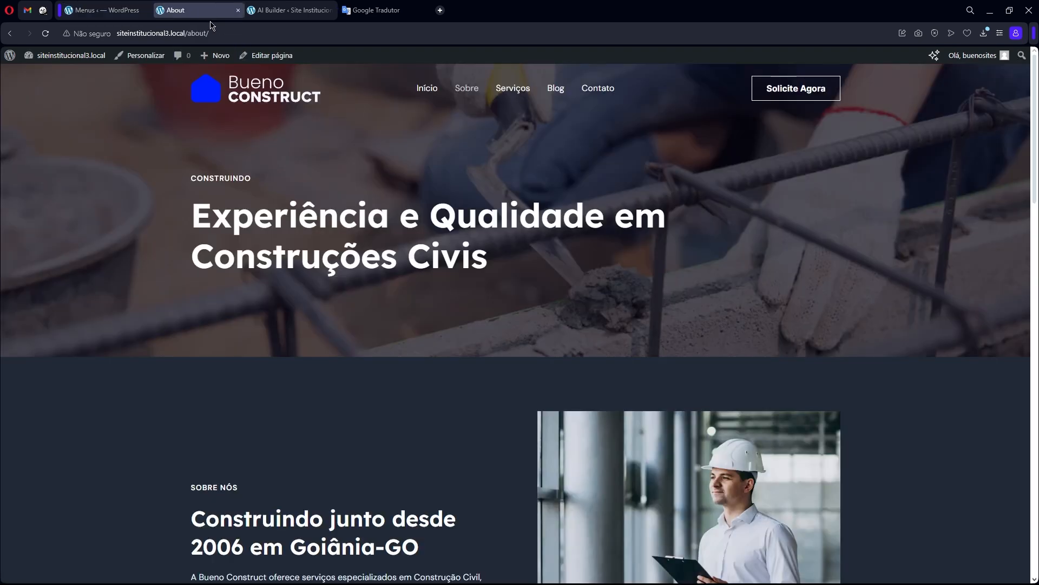
{"action": "left_click", "coordinate": [271, 98]}
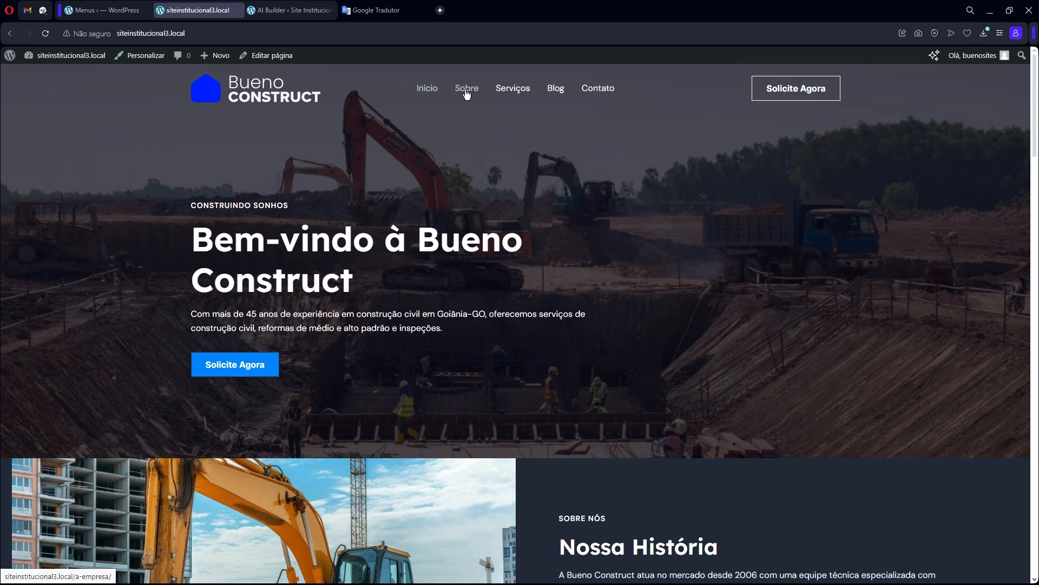
{"action": "left_click", "coordinate": [467, 95]}
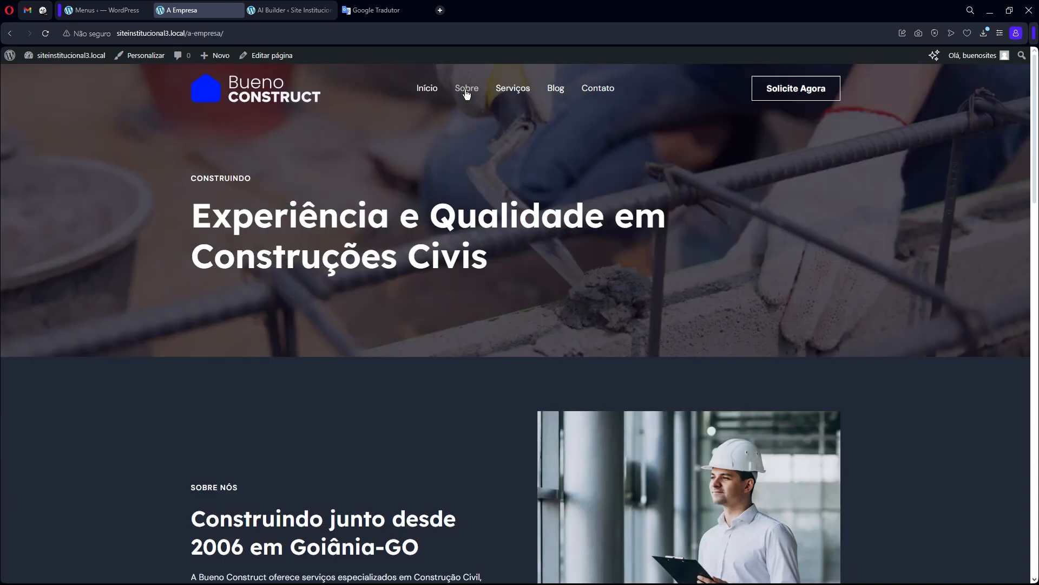
{"action": "left_click", "coordinate": [517, 95]}
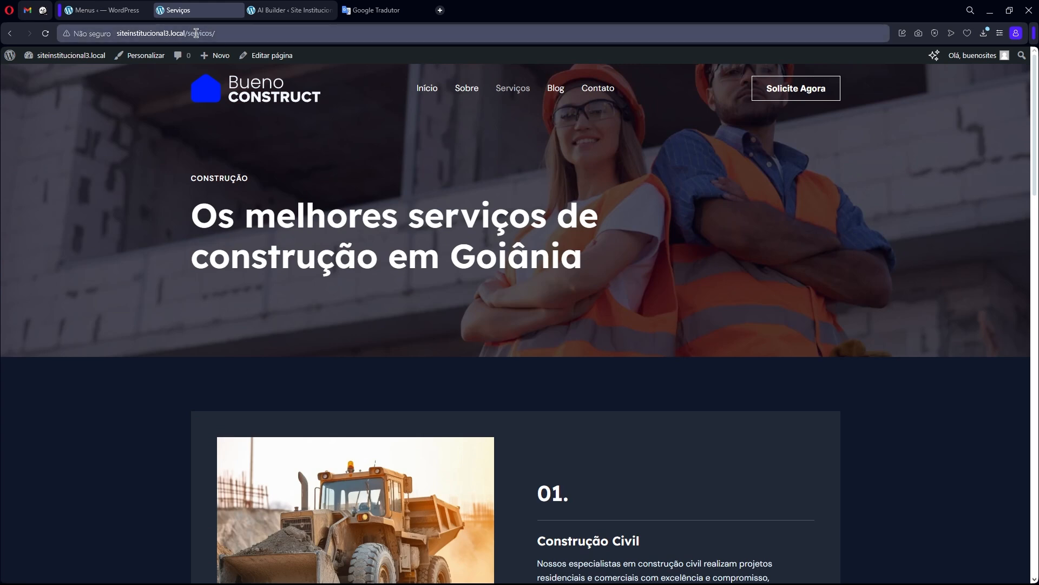
{"action": "left_click", "coordinate": [596, 88]}
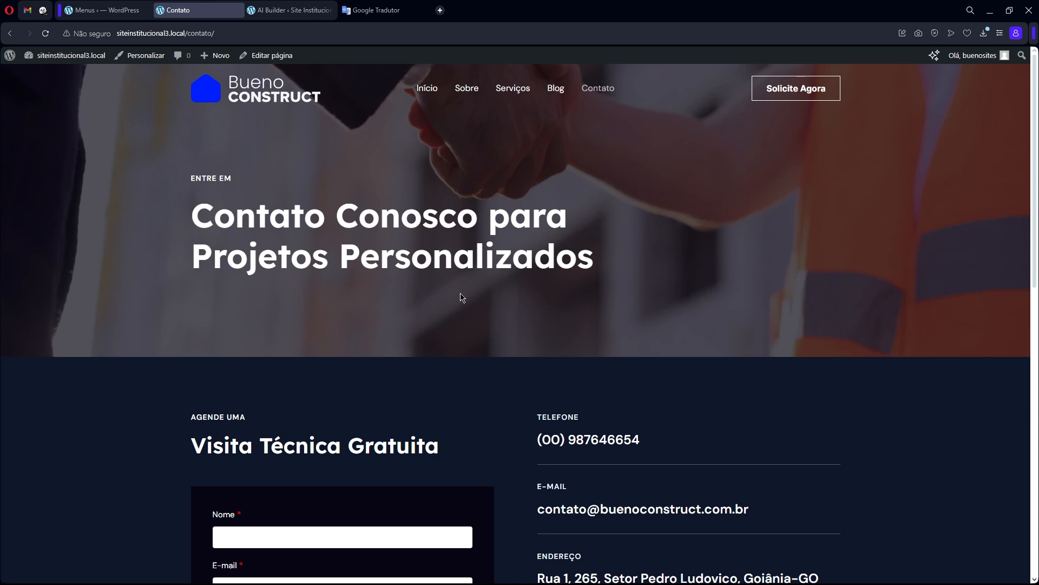
Scroll through the Contato and Início pages, then return to the Menus admin tab.
{"action": "scroll", "coordinate": [458, 316], "scroll_direction": "down", "scroll_amount": 1}
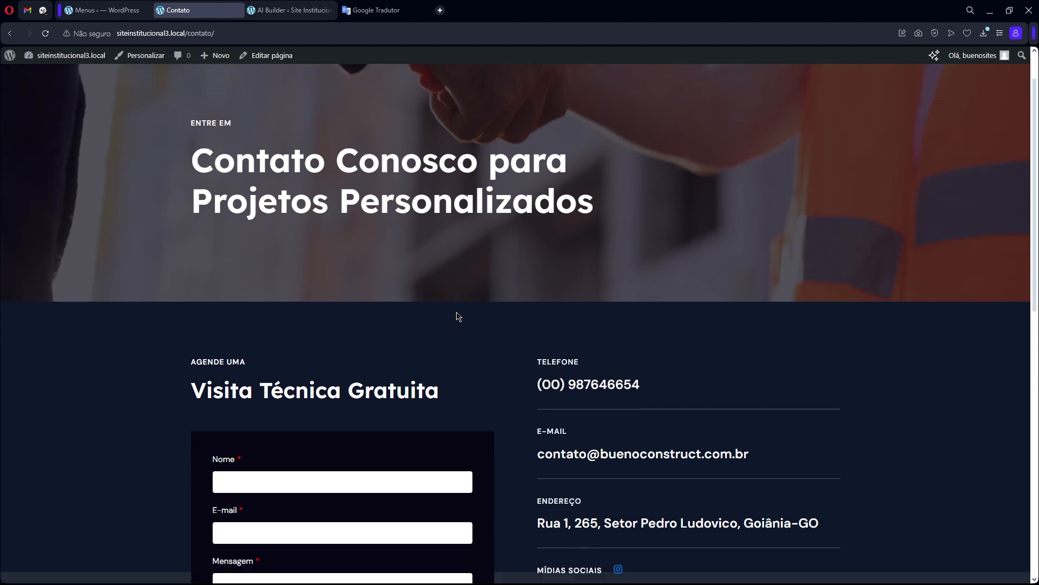
{"action": "scroll", "coordinate": [458, 316], "scroll_direction": "down", "scroll_amount": 3}
{"action": "scroll", "coordinate": [458, 317], "scroll_direction": "up", "scroll_amount": 4}
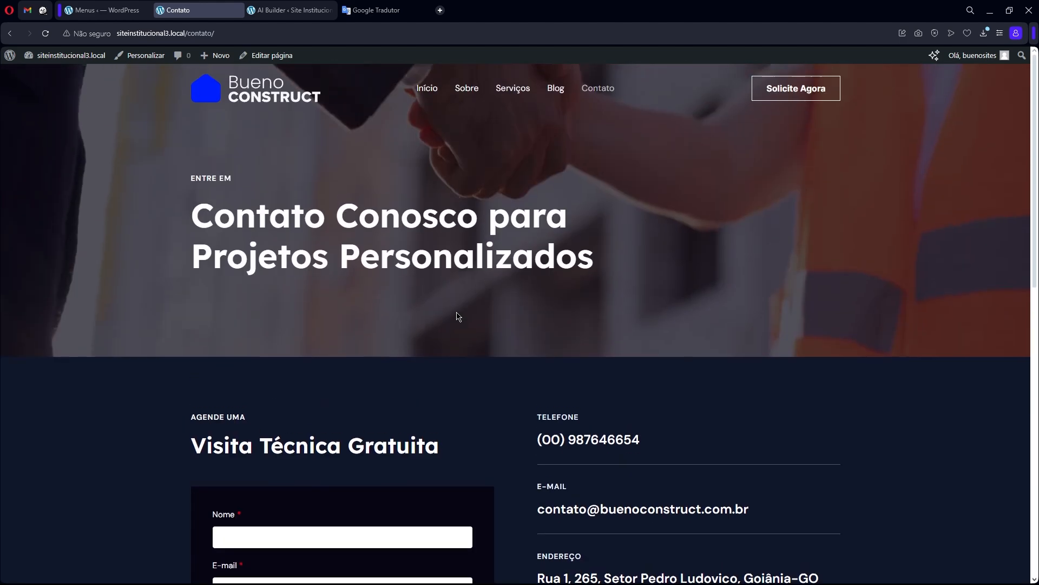
{"action": "left_click", "coordinate": [426, 90]}
{"action": "scroll", "coordinate": [566, 387], "scroll_direction": "down", "scroll_amount": 6}
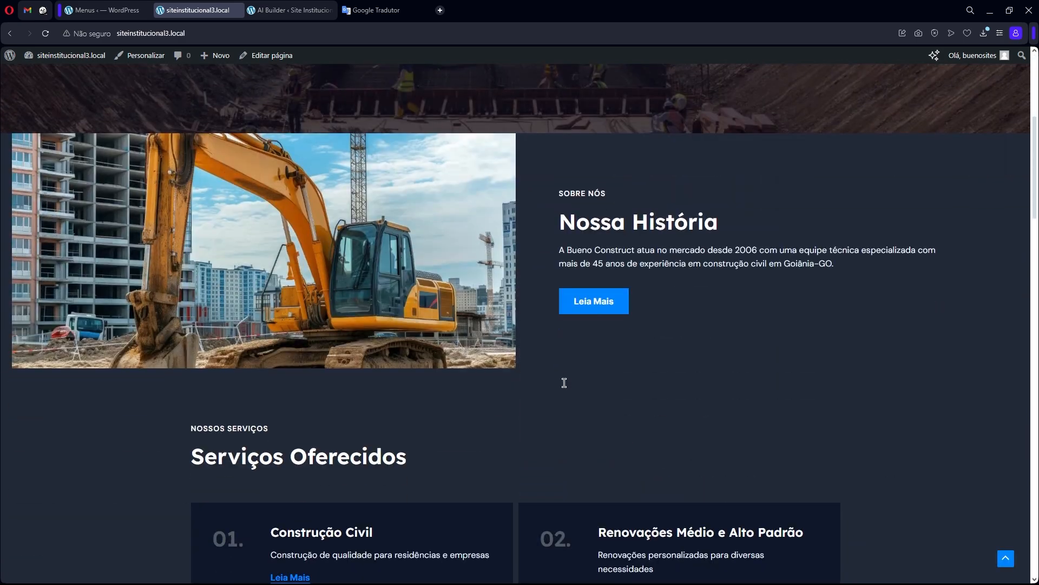
{"action": "scroll", "coordinate": [566, 387], "scroll_direction": "up", "scroll_amount": 3}
{"action": "scroll", "coordinate": [566, 387], "scroll_direction": "up", "scroll_amount": 4}
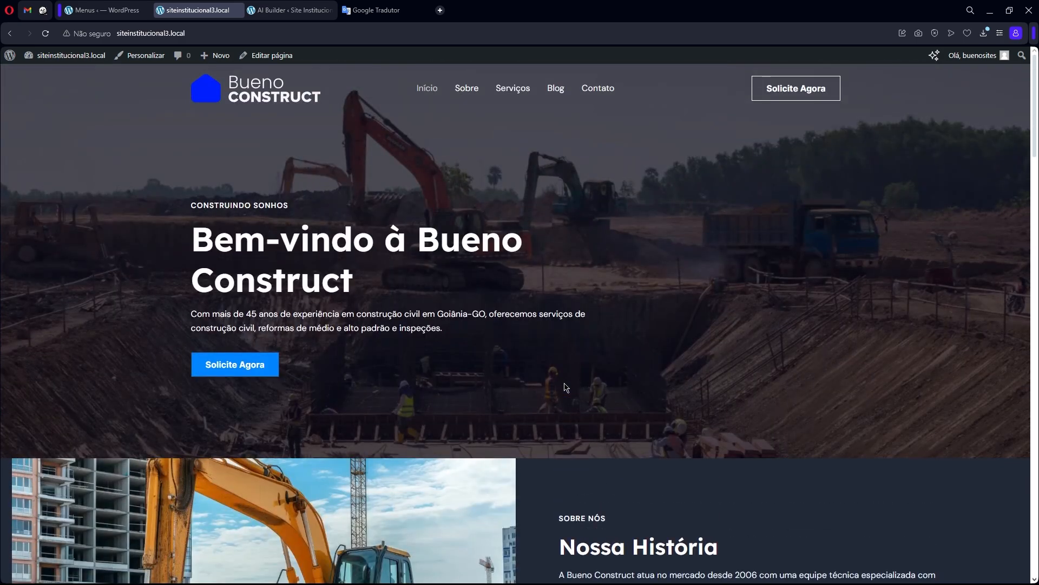
{"action": "scroll", "coordinate": [567, 387], "scroll_direction": "down", "scroll_amount": 10}
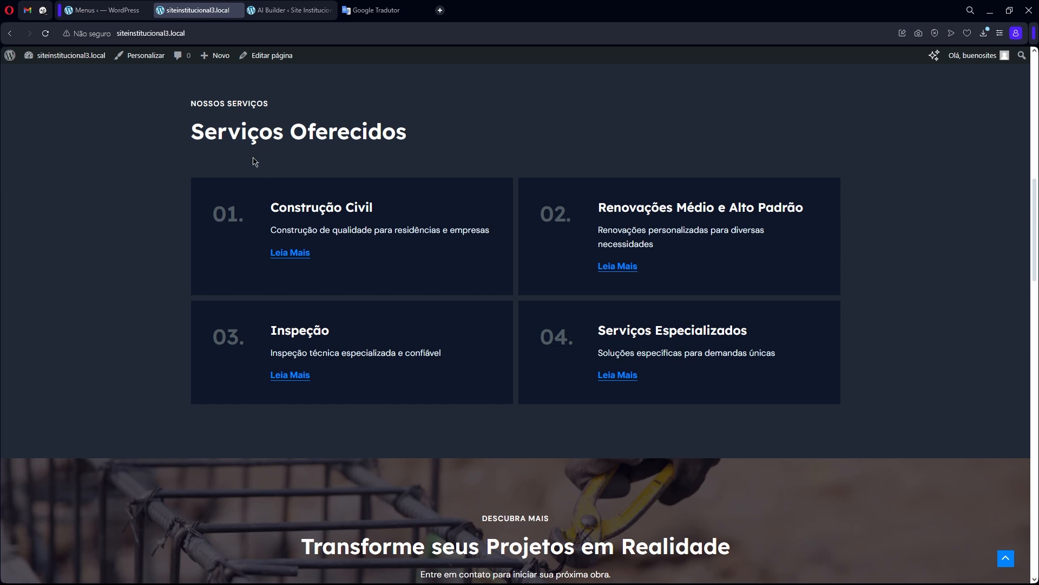
{"action": "left_click", "coordinate": [115, 8]}
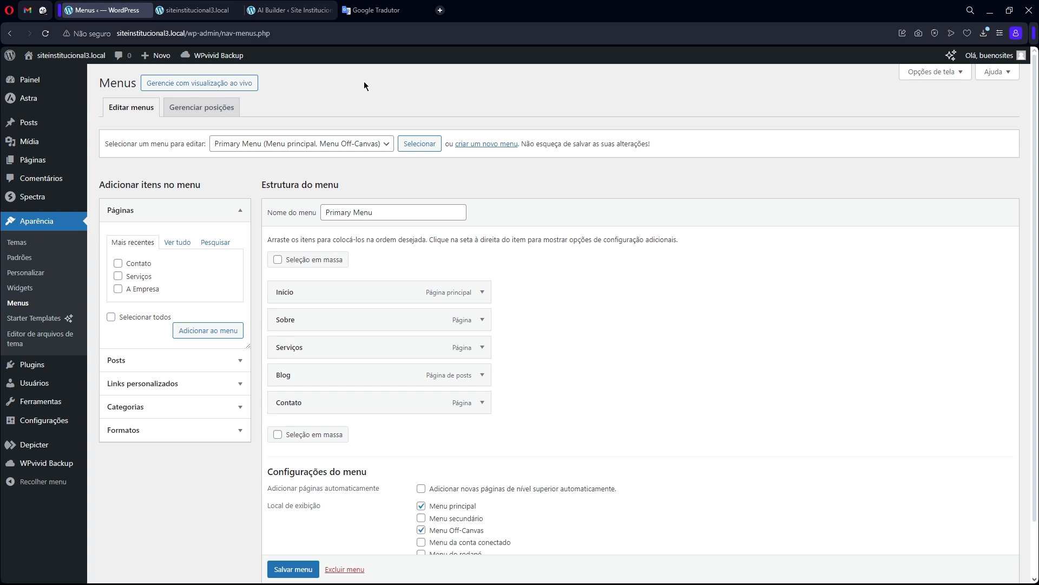
Copy the WPvivid plugin title and run a local Database + Files backup, yielding 48.69 MB.
{"action": "mouse_move", "coordinate": [49, 467]}
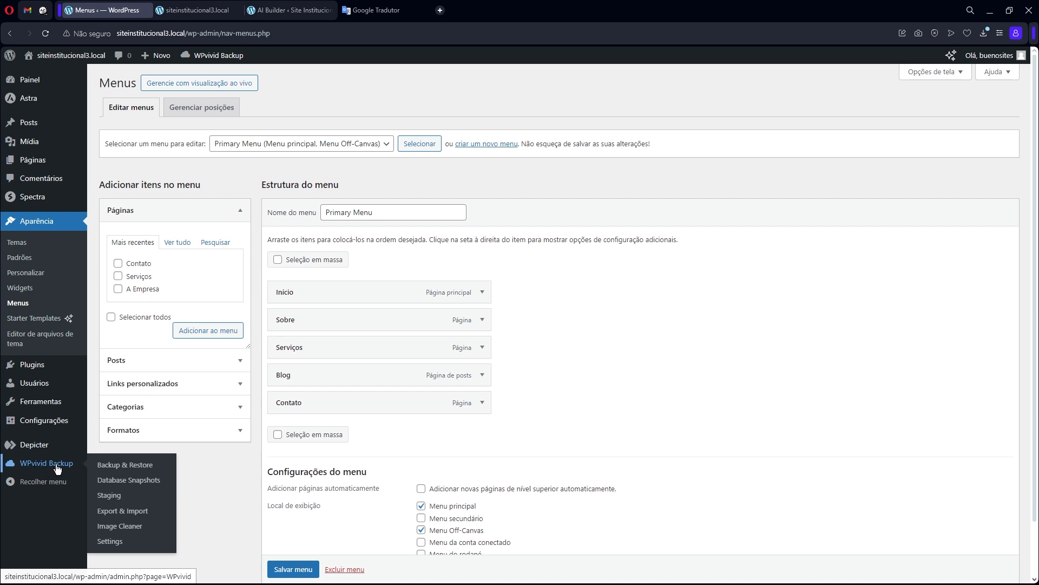
{"action": "left_click", "coordinate": [57, 466]}
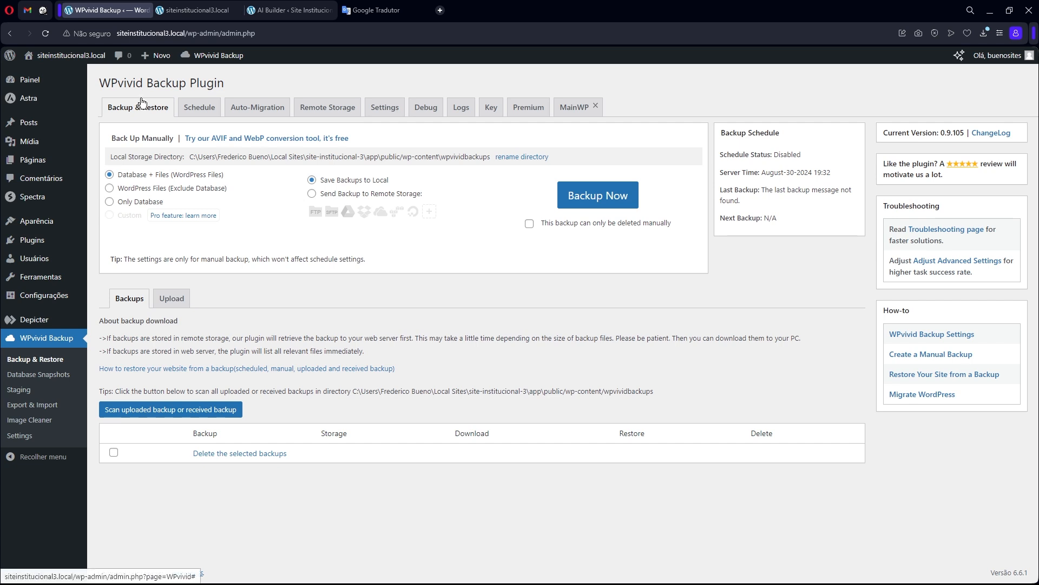
{"action": "left_click_drag", "start_coordinate": [99, 82], "coordinate": [232, 86]}
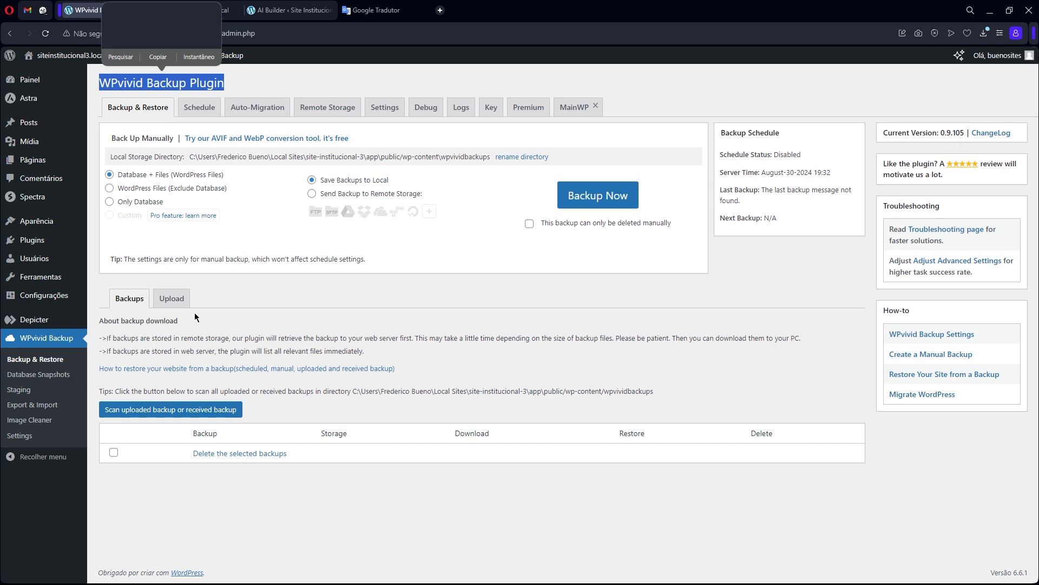
{"action": "key", "text": "ctrl+c"}
{"action": "left_click", "coordinate": [411, 361]}
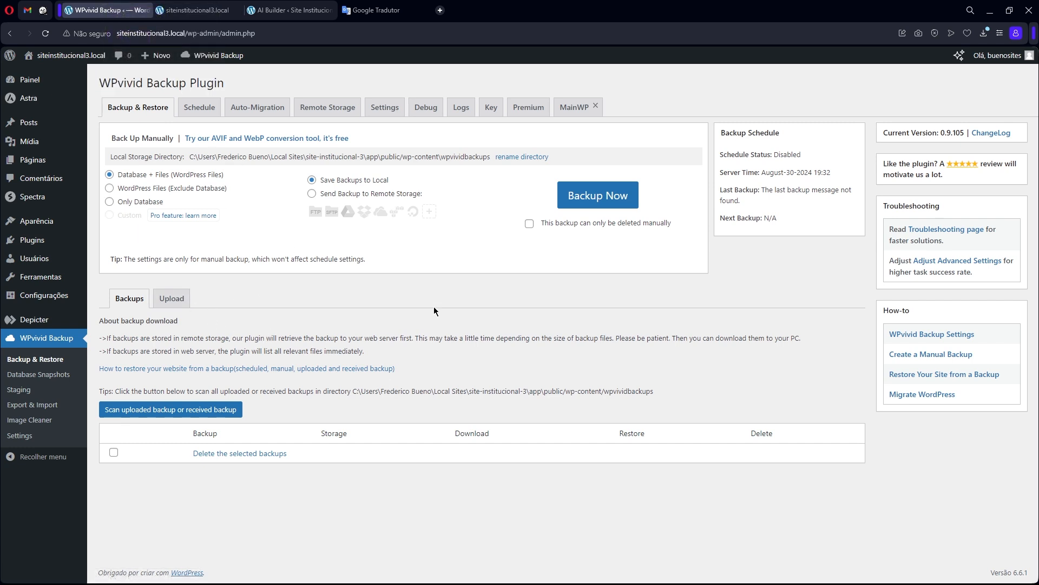
{"action": "left_click", "coordinate": [597, 197]}
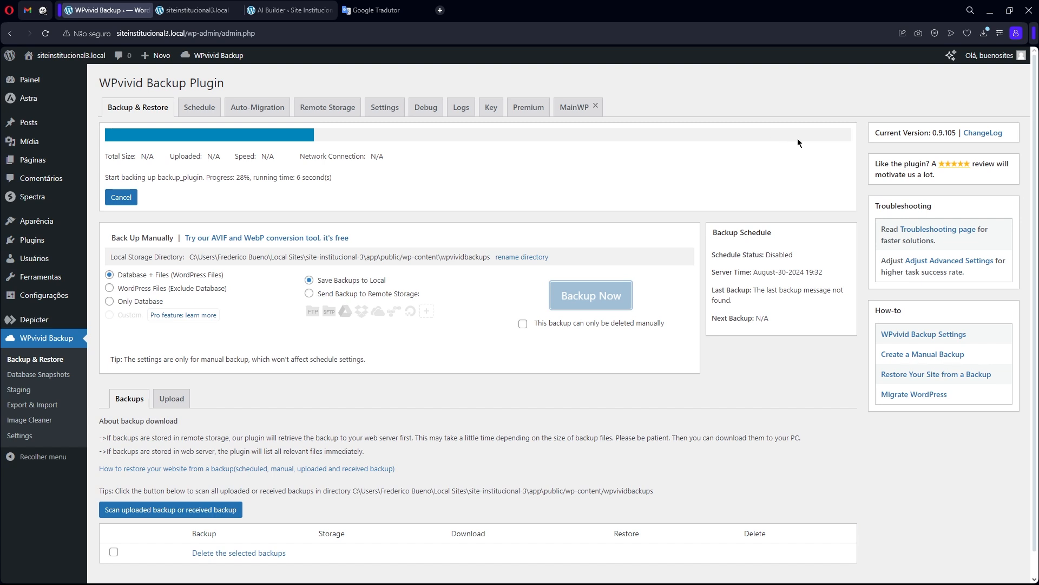
{"action": "scroll", "coordinate": [705, 425], "scroll_direction": "down", "scroll_amount": 1}
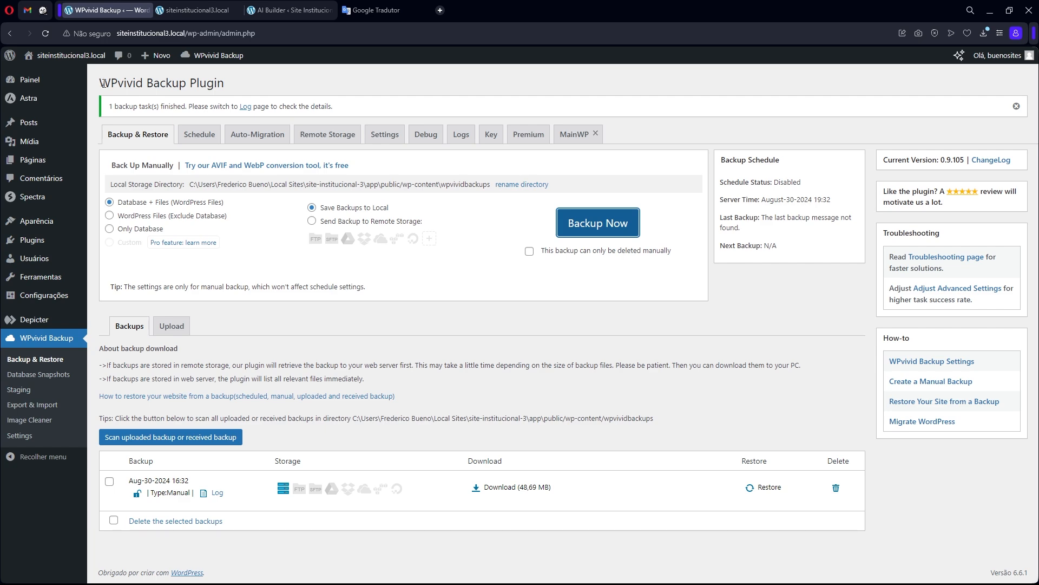
Open Plugins instalados in a new tab and find the WPvivid Backup Plugin entry.
{"action": "mouse_move", "coordinate": [75, 245]}
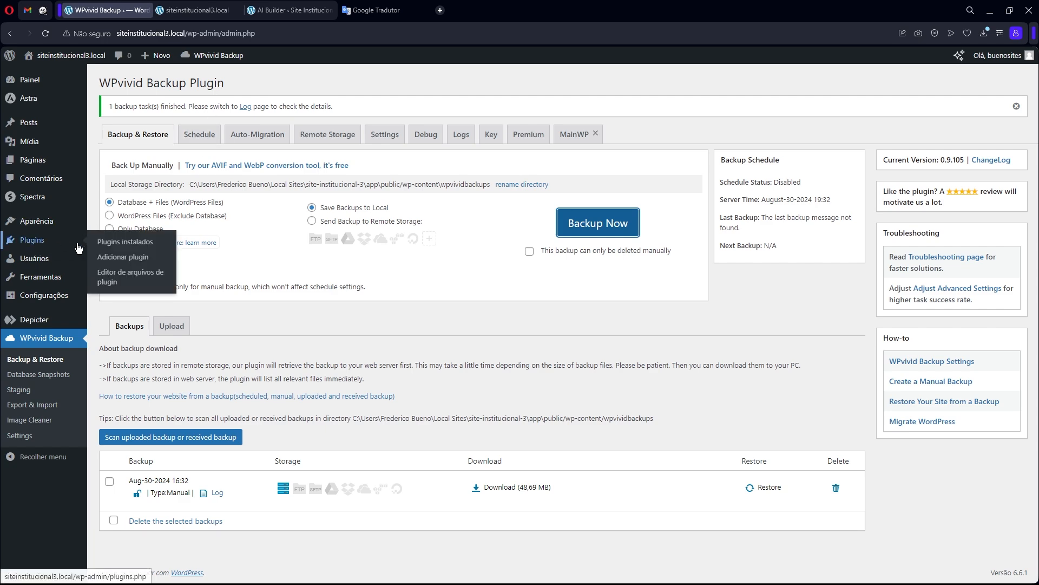
{"action": "left_click", "coordinate": [116, 247]}
{"action": "right_click", "coordinate": [116, 247]}
{"action": "left_click", "coordinate": [122, 252]}
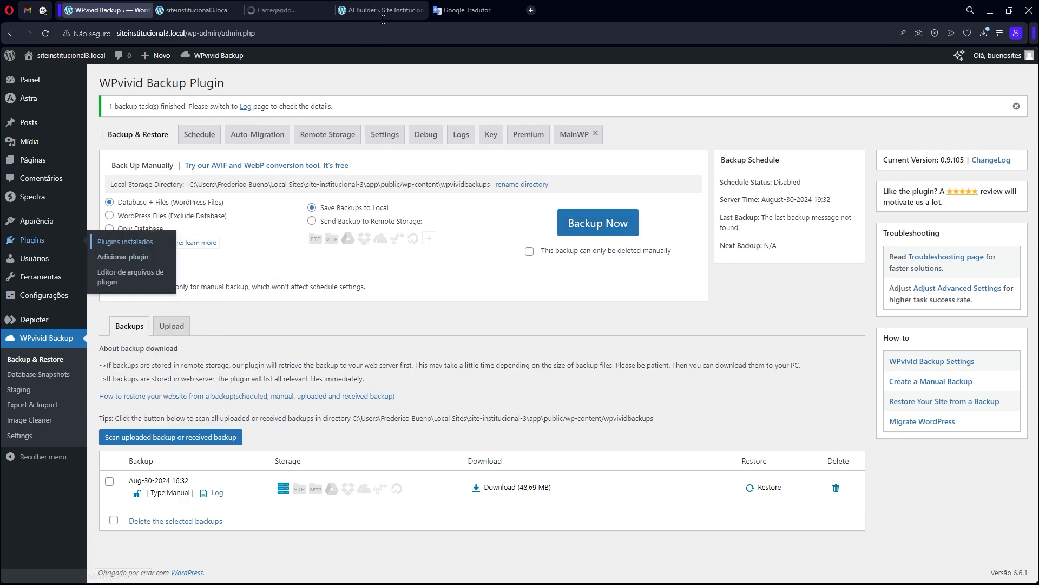
{"action": "left_click", "coordinate": [301, 15]}
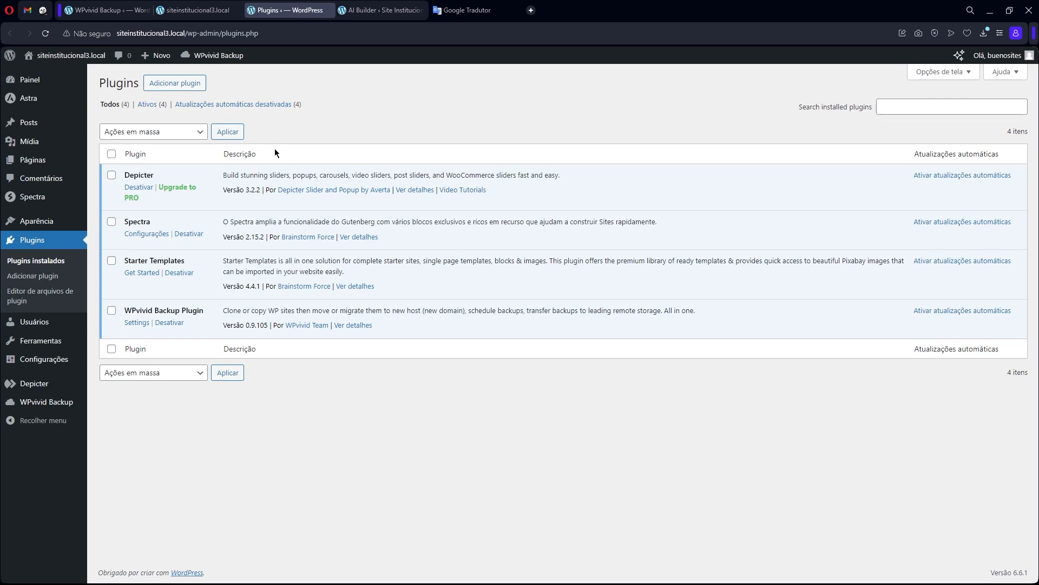
{"action": "left_click_drag", "start_coordinate": [125, 310], "coordinate": [204, 310]}
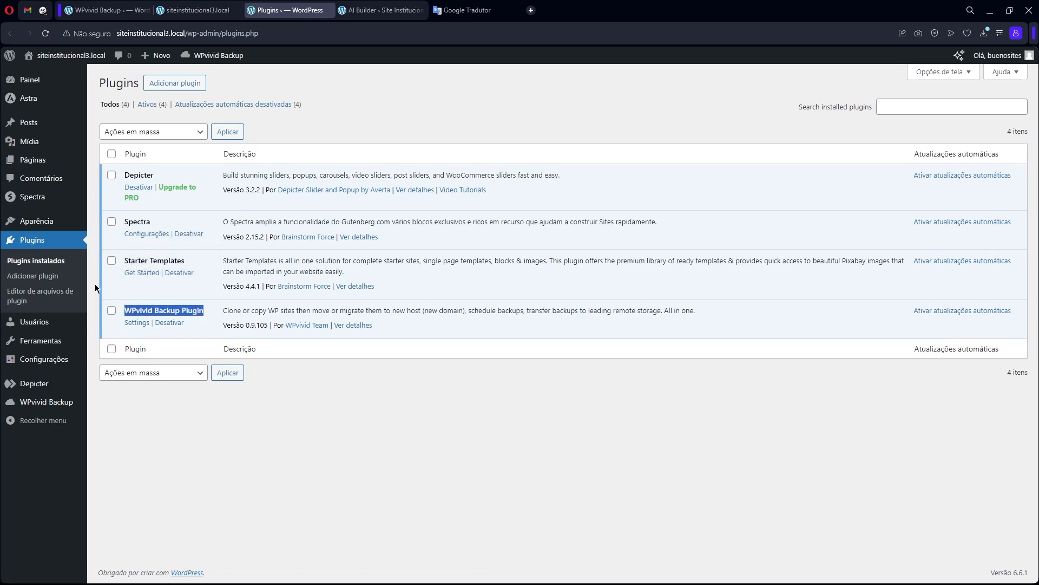
Search Adicionar plugin for 'WPvivid Backup Plugin' to view its directory results.
{"action": "left_click", "coordinate": [46, 278]}
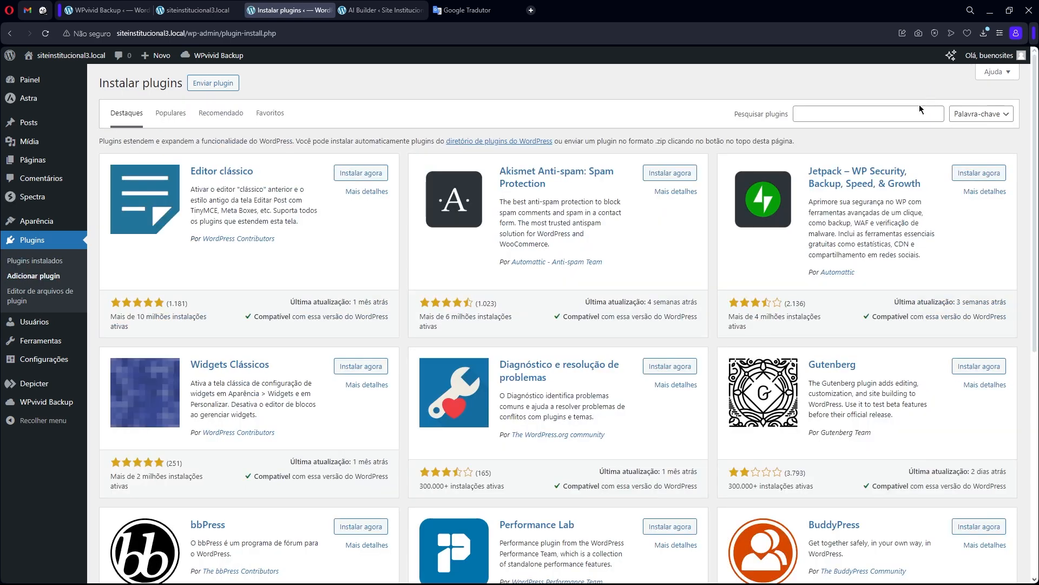
{"action": "left_click", "coordinate": [909, 109]}
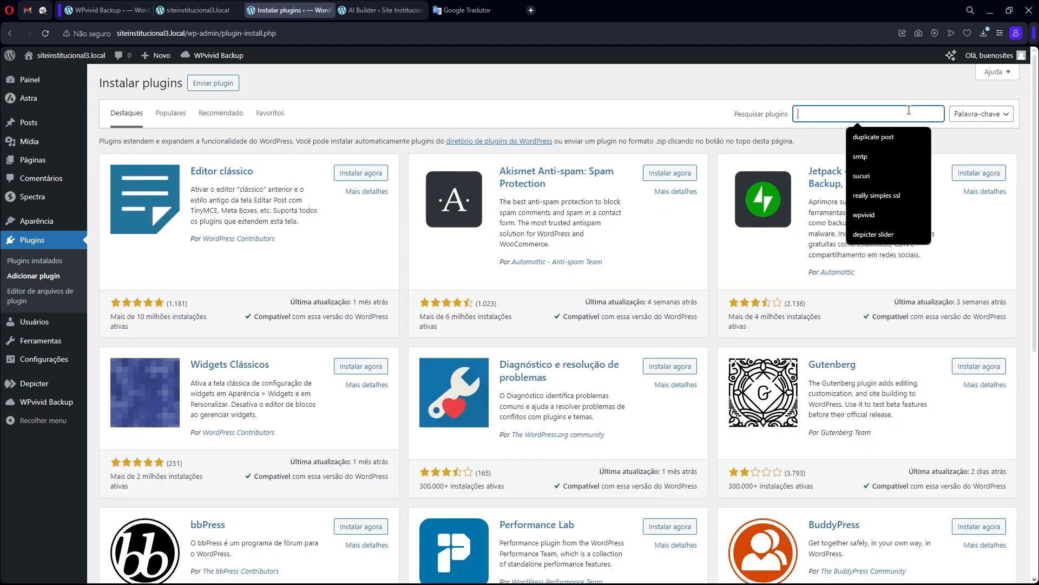
{"action": "key", "text": "ctrl+v"}
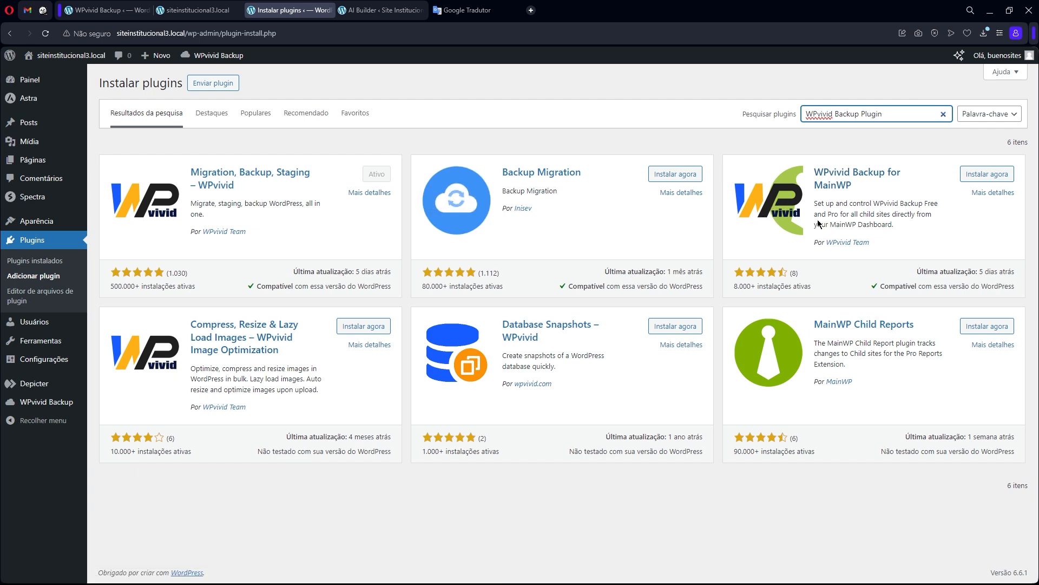
{"action": "left_click_drag", "start_coordinate": [190, 172], "coordinate": [279, 178]}
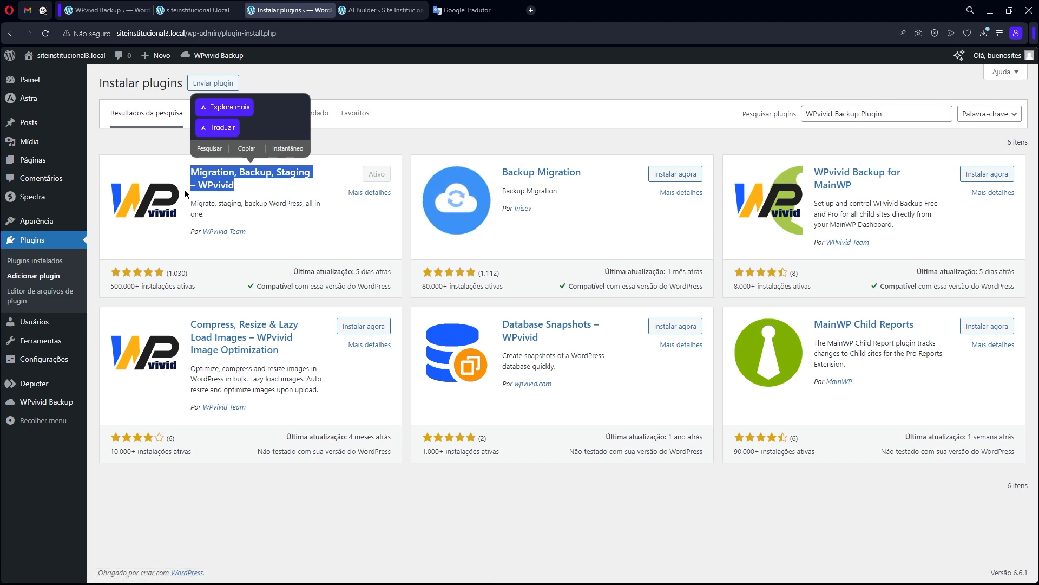
{"action": "left_click", "coordinate": [159, 150]}
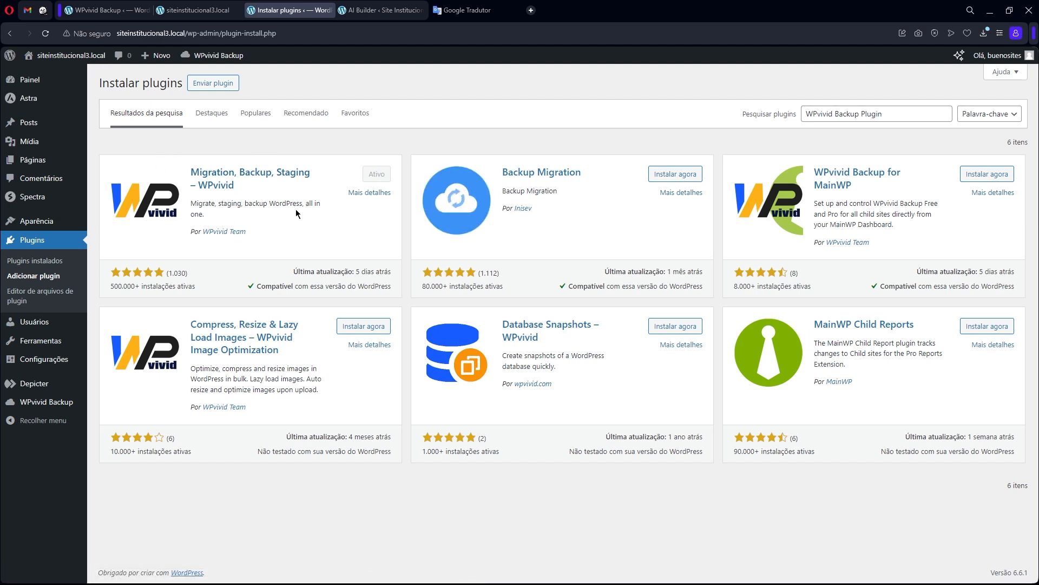
Return to WPvivid Backup & Restore and toggle between the Upload and Backups tabs, ending on Upload.
{"action": "mouse_move", "coordinate": [65, 404]}
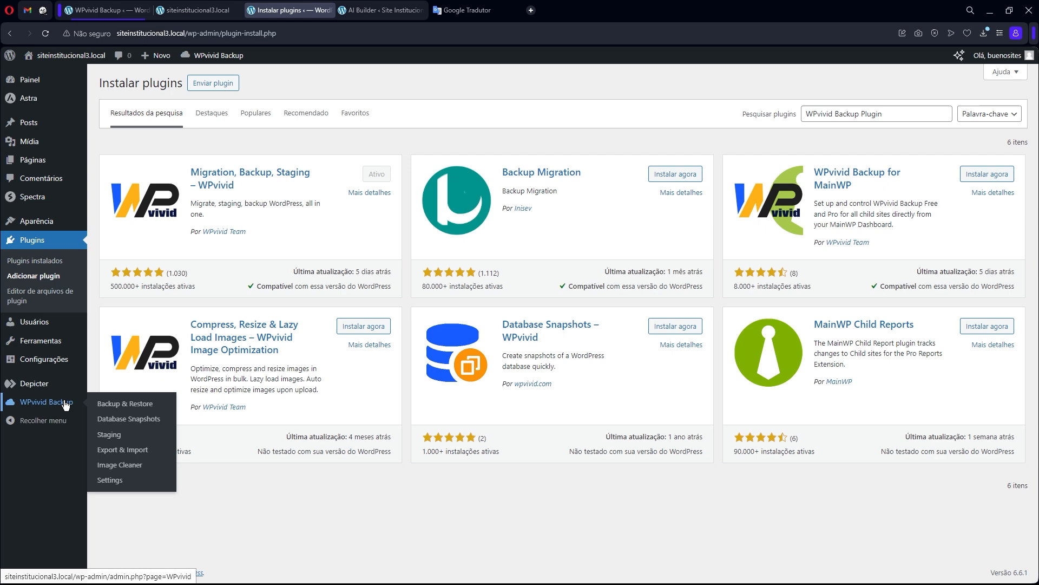
{"action": "left_click", "coordinate": [126, 407]}
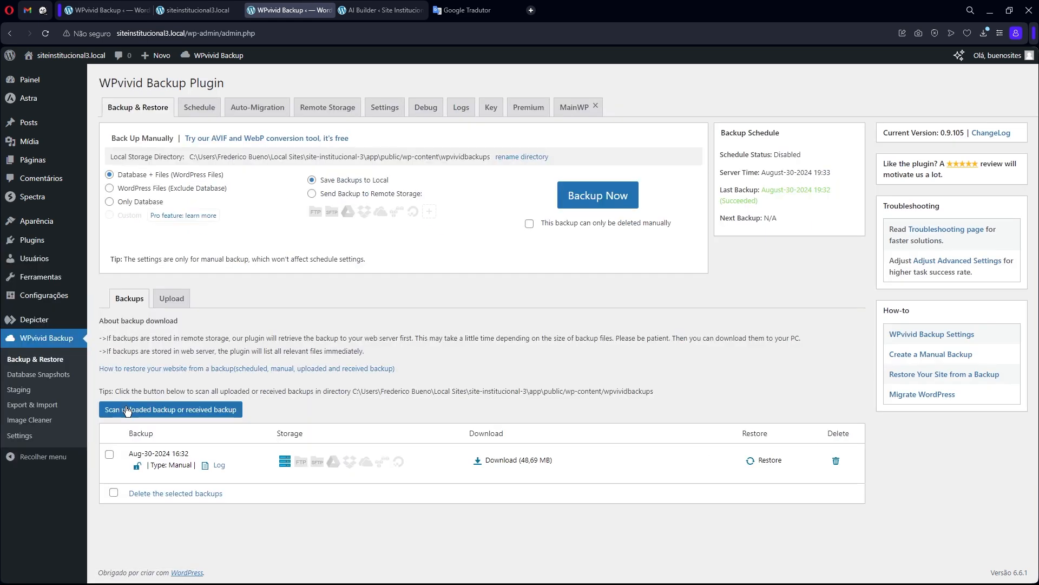
{"action": "left_click", "coordinate": [172, 301]}
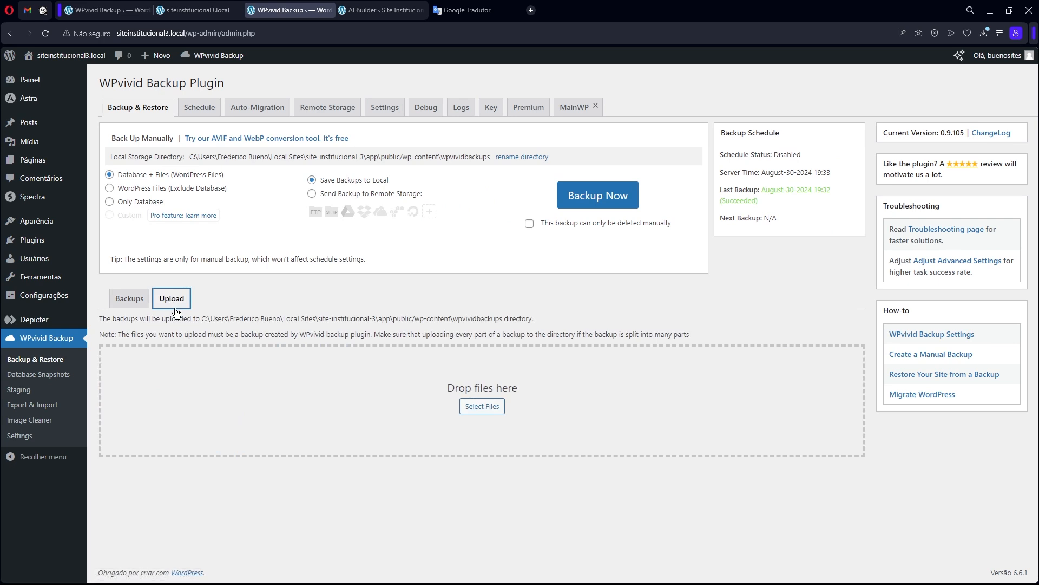
{"action": "left_click", "coordinate": [129, 300]}
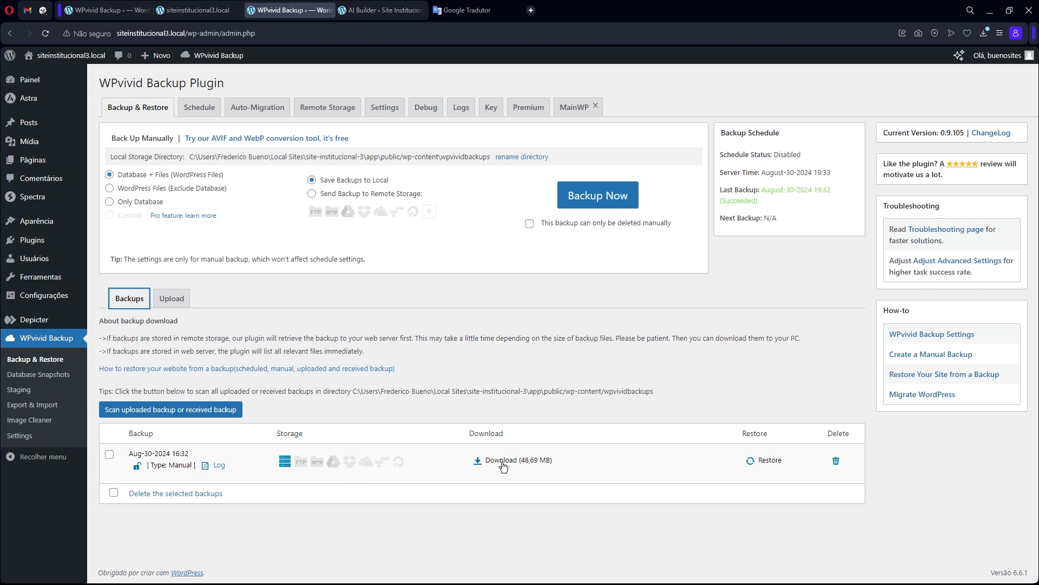
{"action": "left_click", "coordinate": [172, 299]}
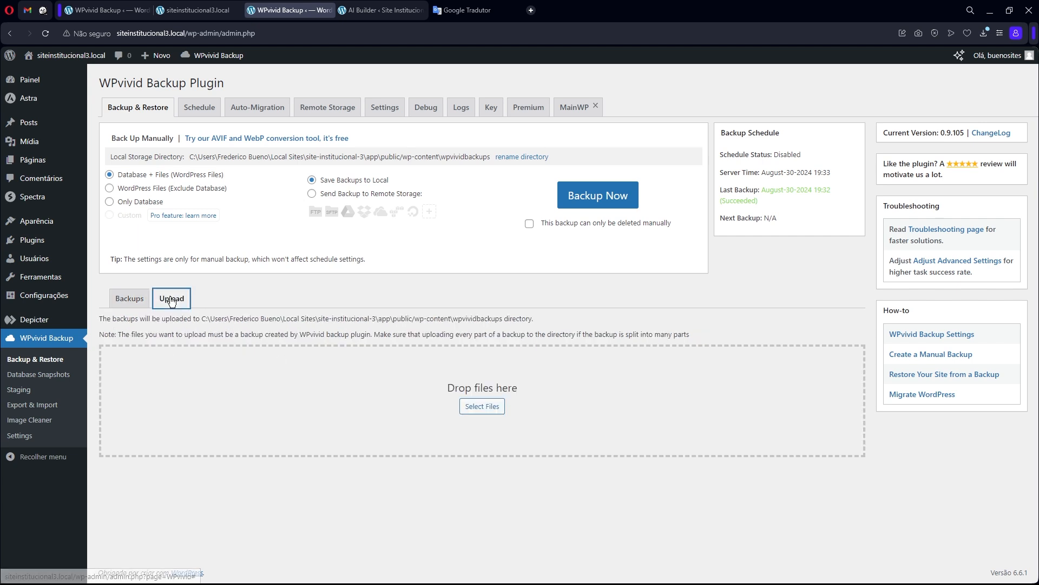